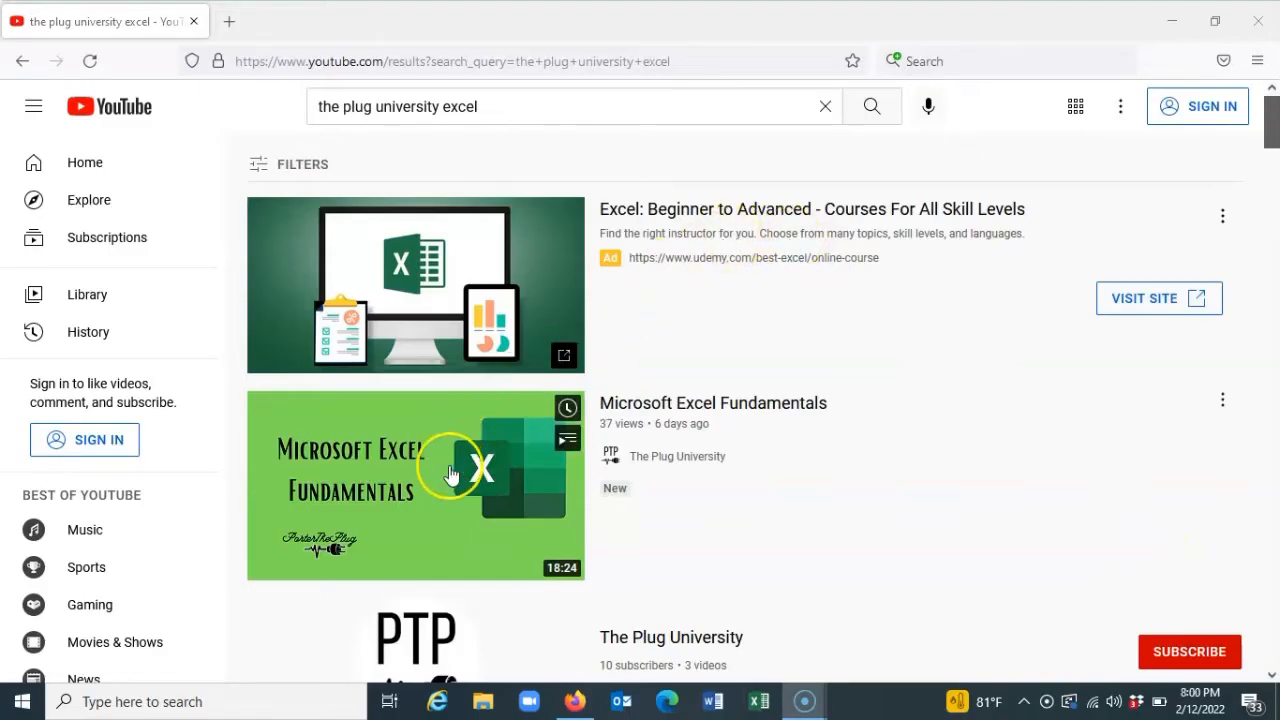
pyautogui.moveTo(451, 475)
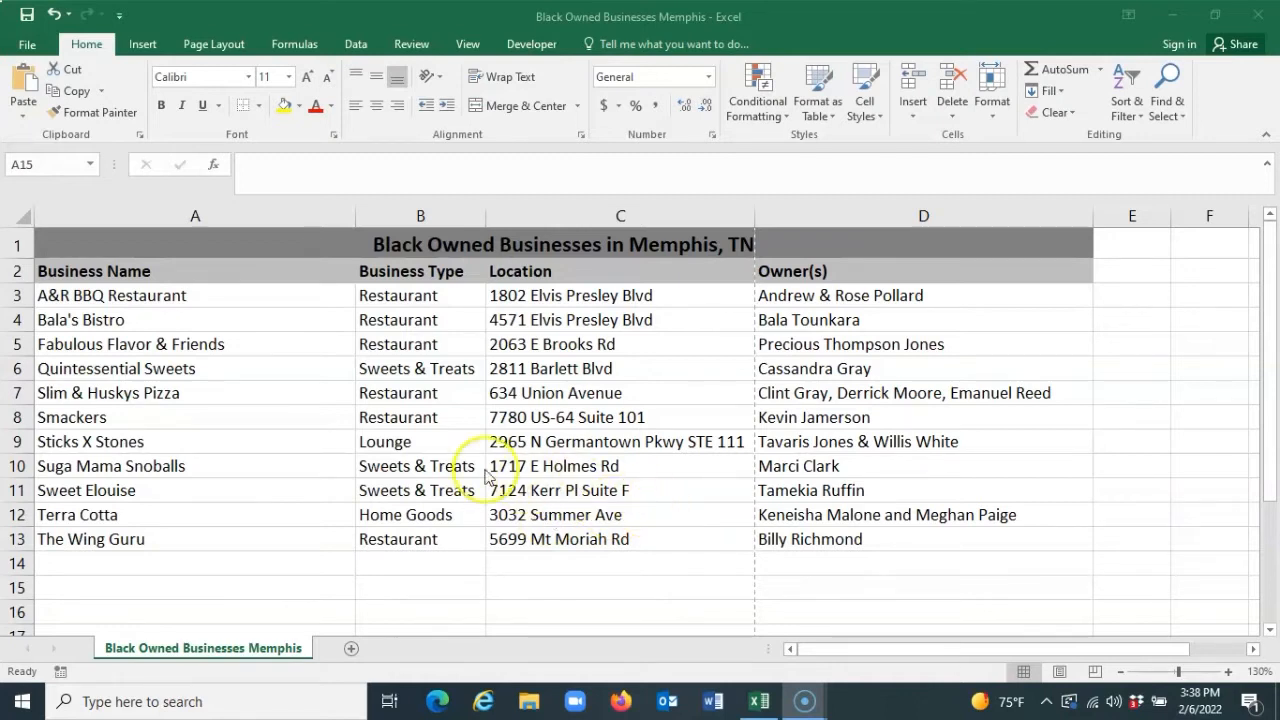
# Step: Set the font of the business data in A3:D13 to Candara
pyautogui.click(168, 297)
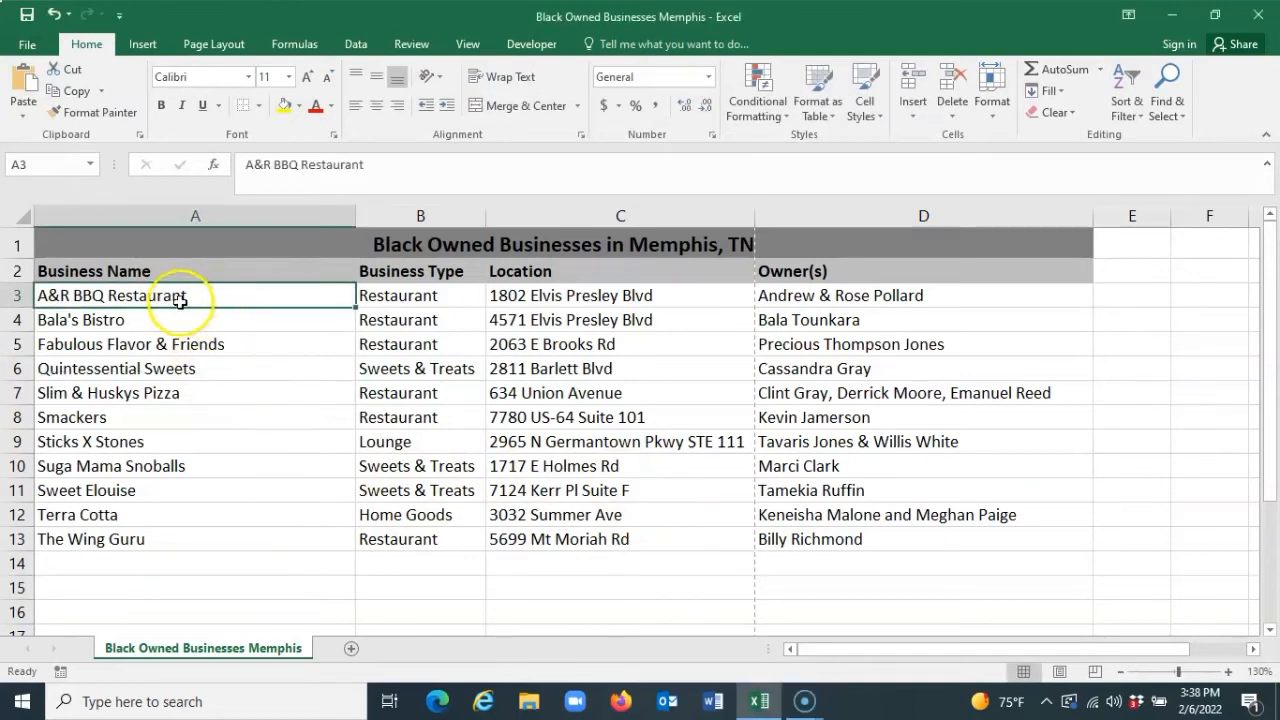
pyautogui.moveTo(177, 291); pyautogui.dragTo(875, 537)
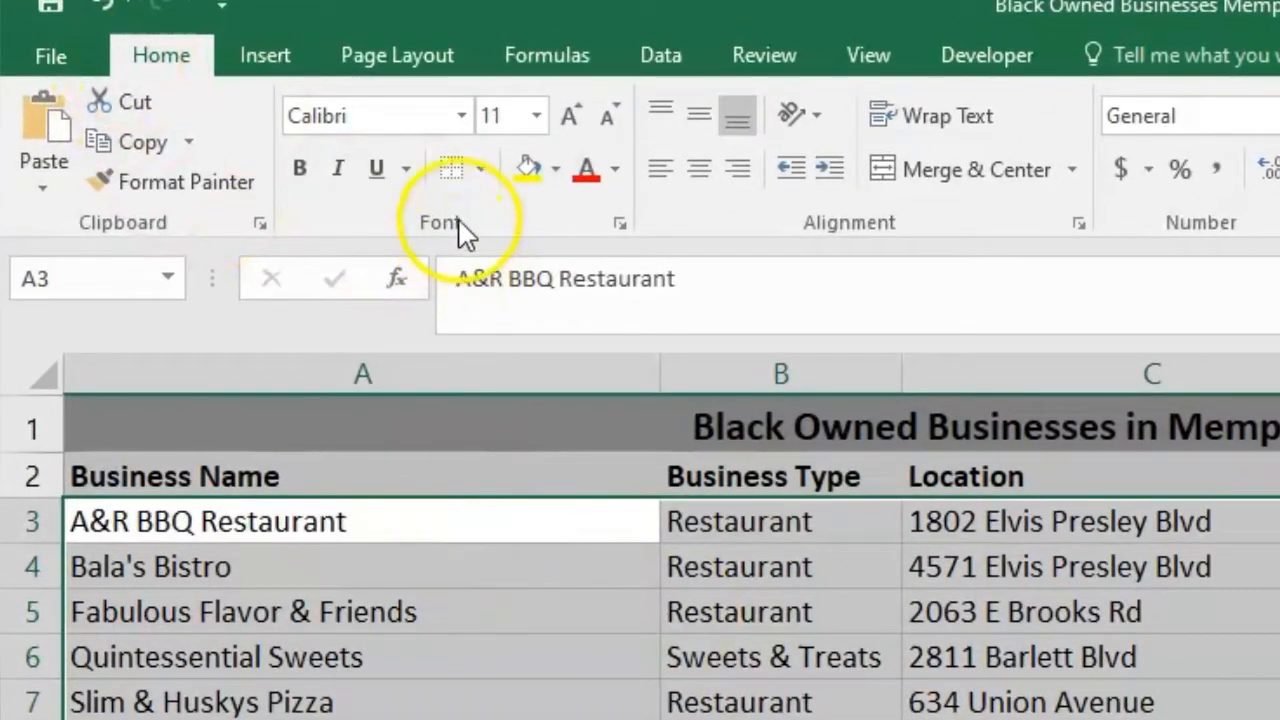
pyautogui.click(463, 117)
pyautogui.scroll(-6, 460, 540)
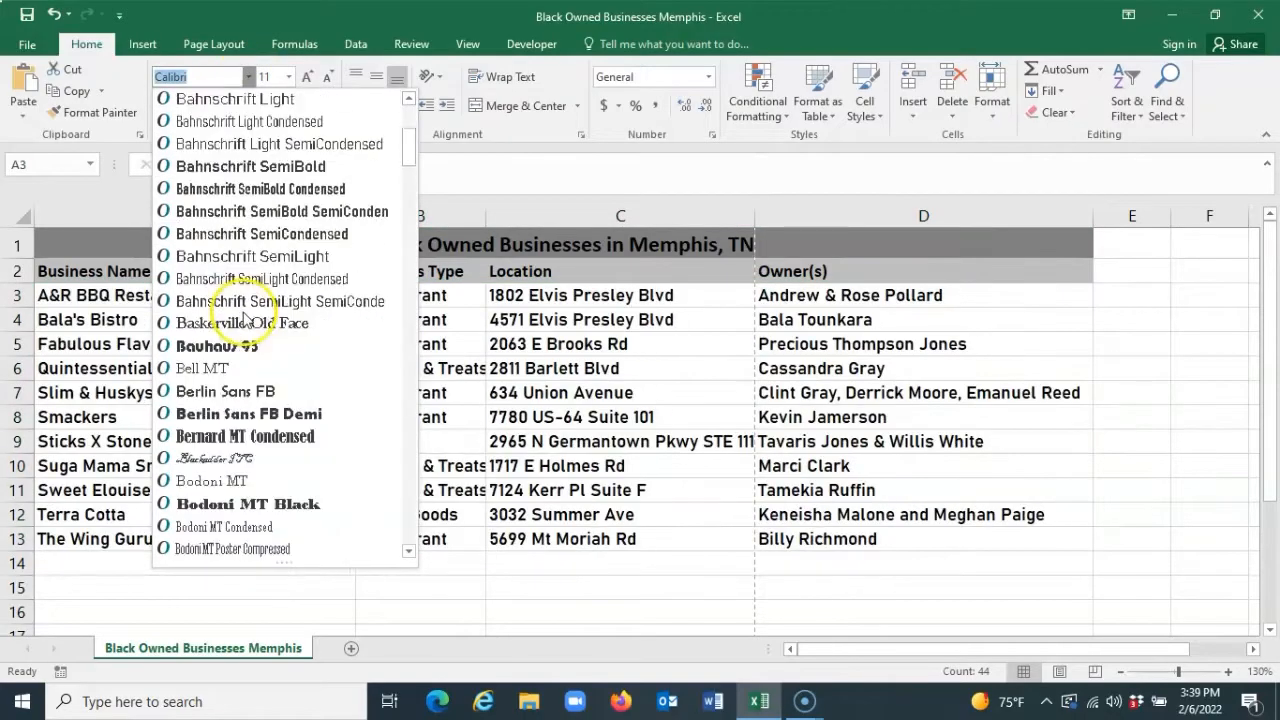
pyautogui.scroll(-6, 243, 325)
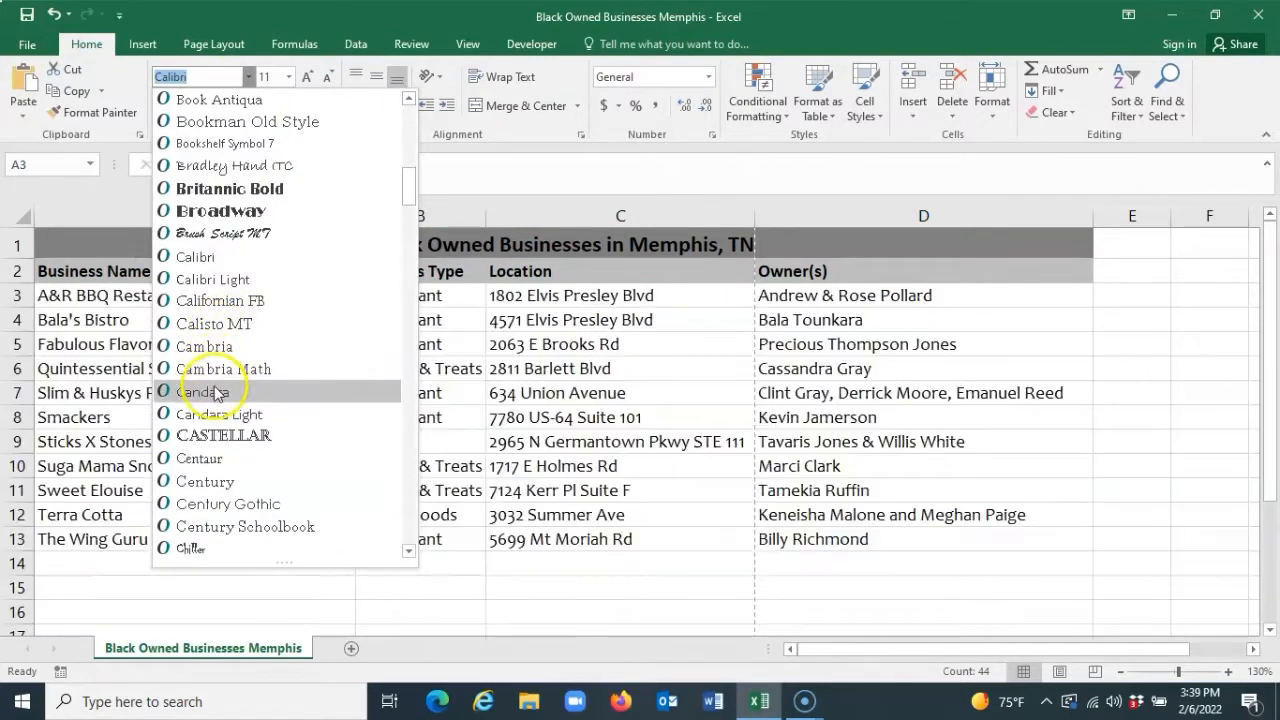
pyautogui.click(210, 388)
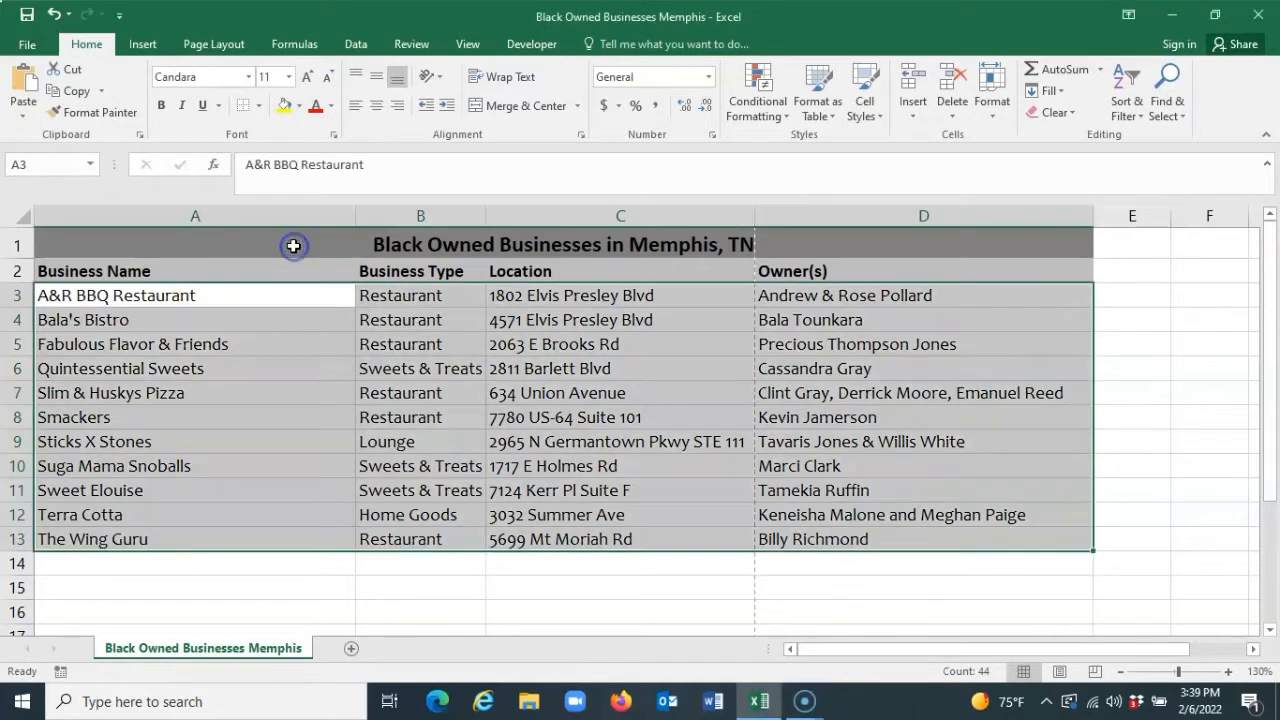
# Step: Increase the font size of the title in row 1 by one step and decrease it back again
pyautogui.click(291, 246)
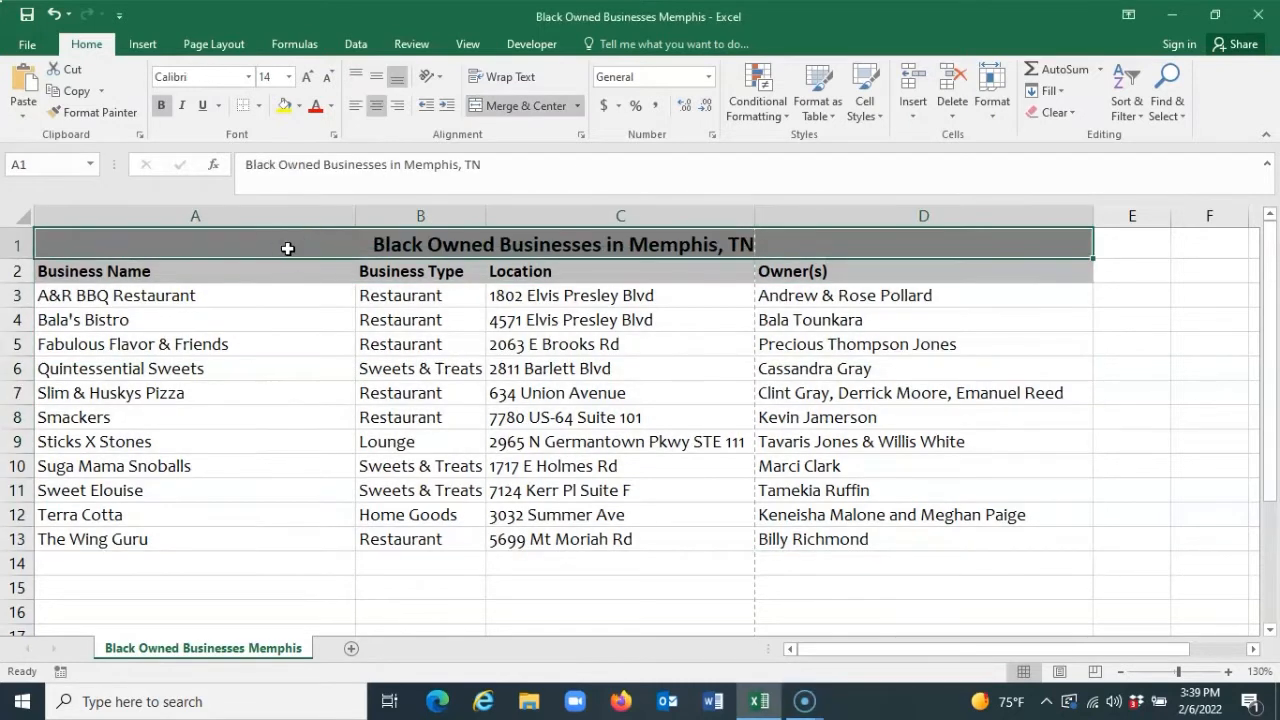
pyautogui.click(185, 296)
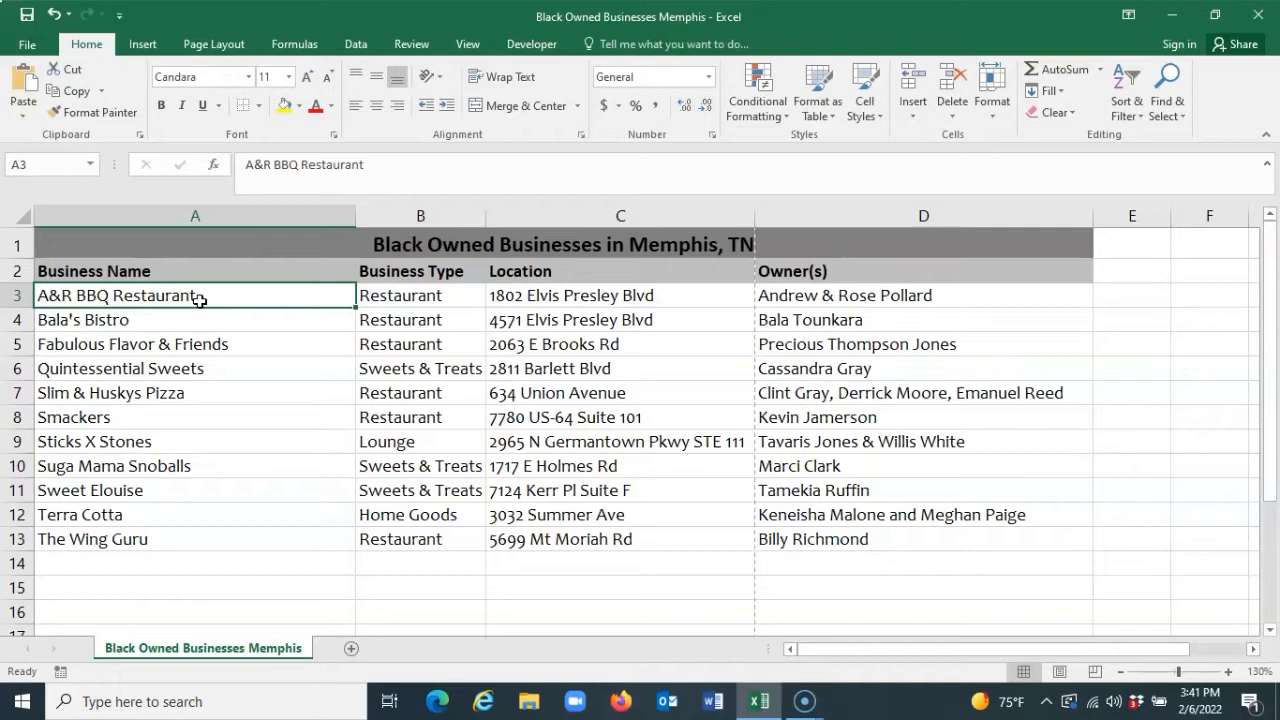
pyautogui.click(274, 240)
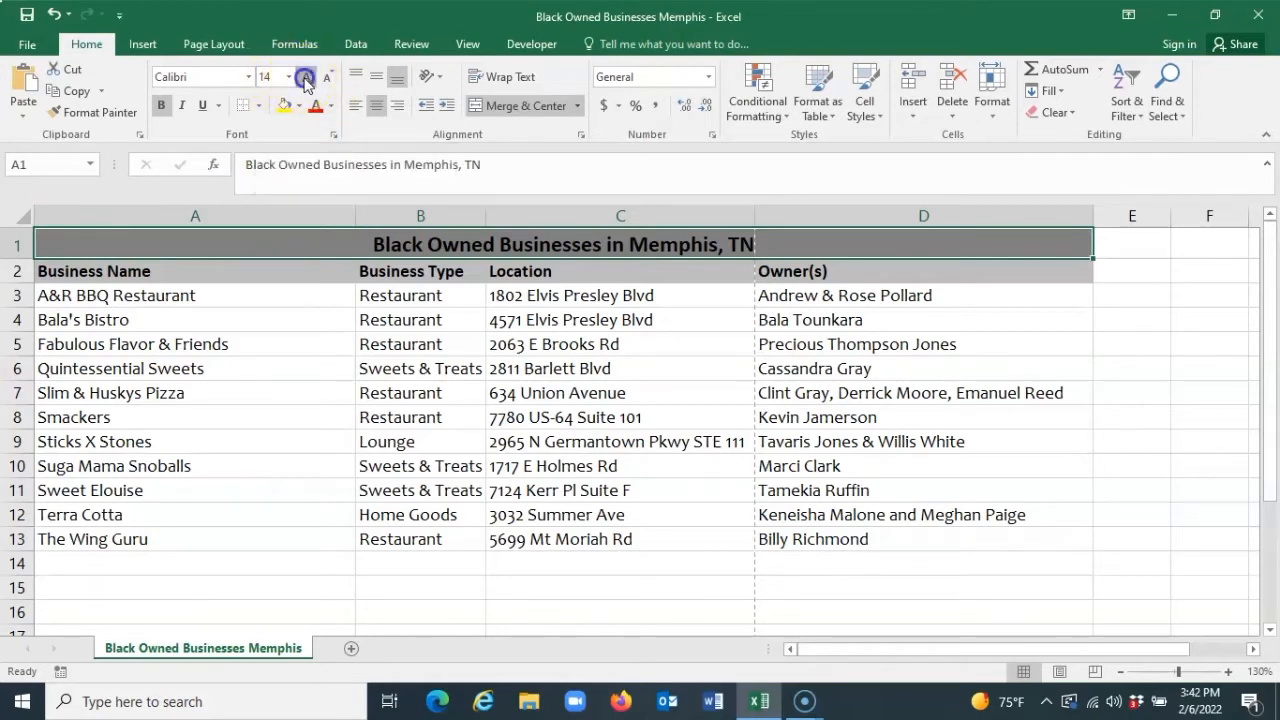
pyautogui.click(306, 77)
pyautogui.click(328, 79)
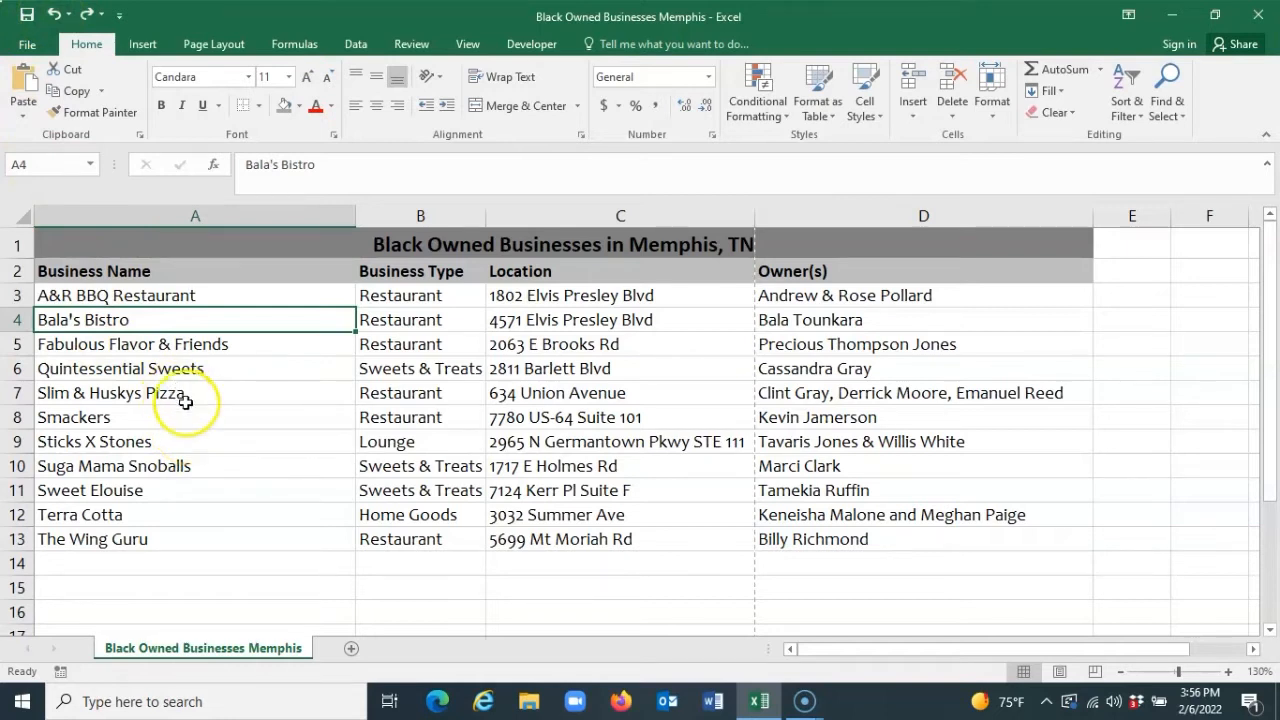
# Step: Format the business name in cell A4 as bold, italic and underlined
pyautogui.click(161, 105)
pyautogui.click(181, 105)
pyautogui.click(200, 106)
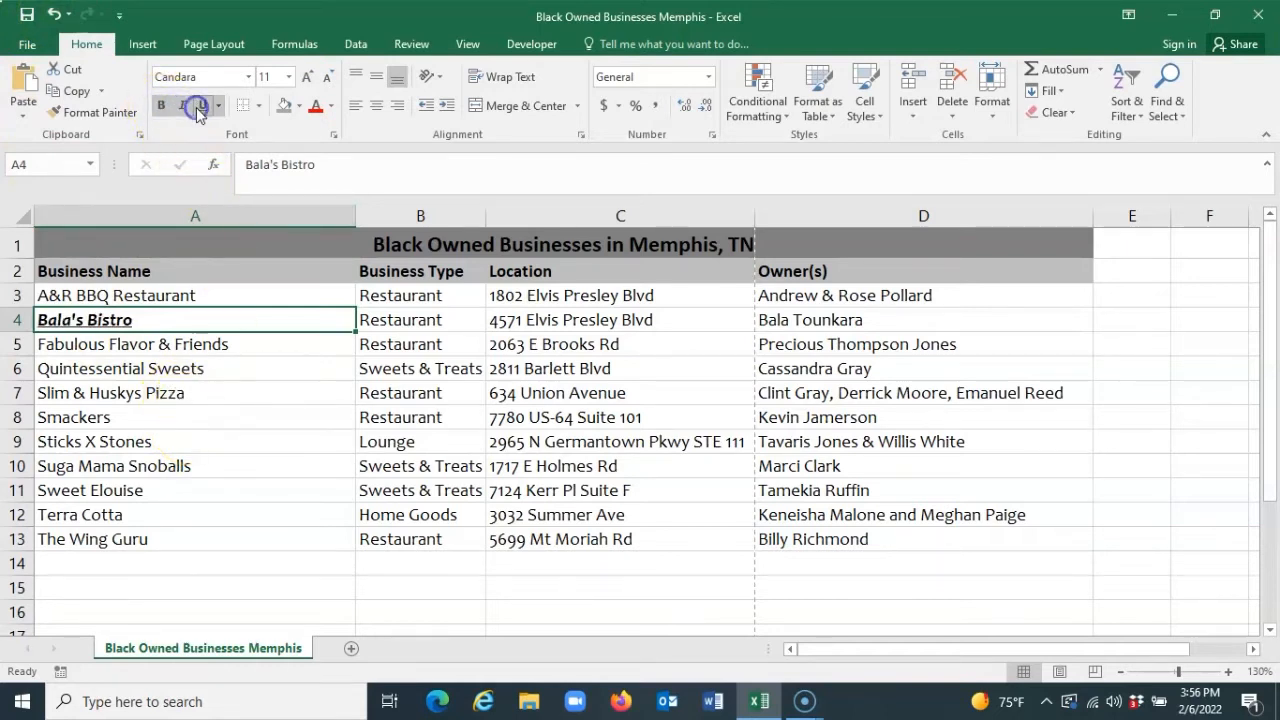
# Step: Give cell A4 a red font colour and a grey fill colour
pyautogui.click(331, 105)
pyautogui.click(331, 274)
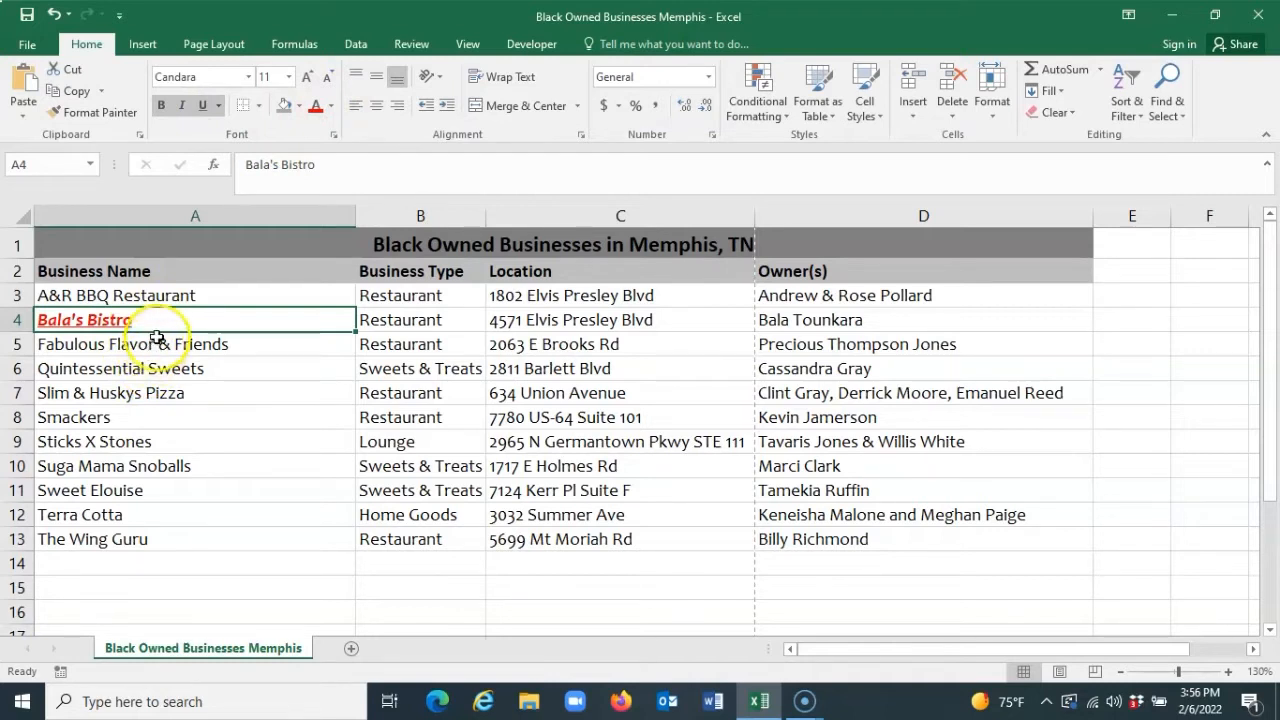
pyautogui.click(300, 108)
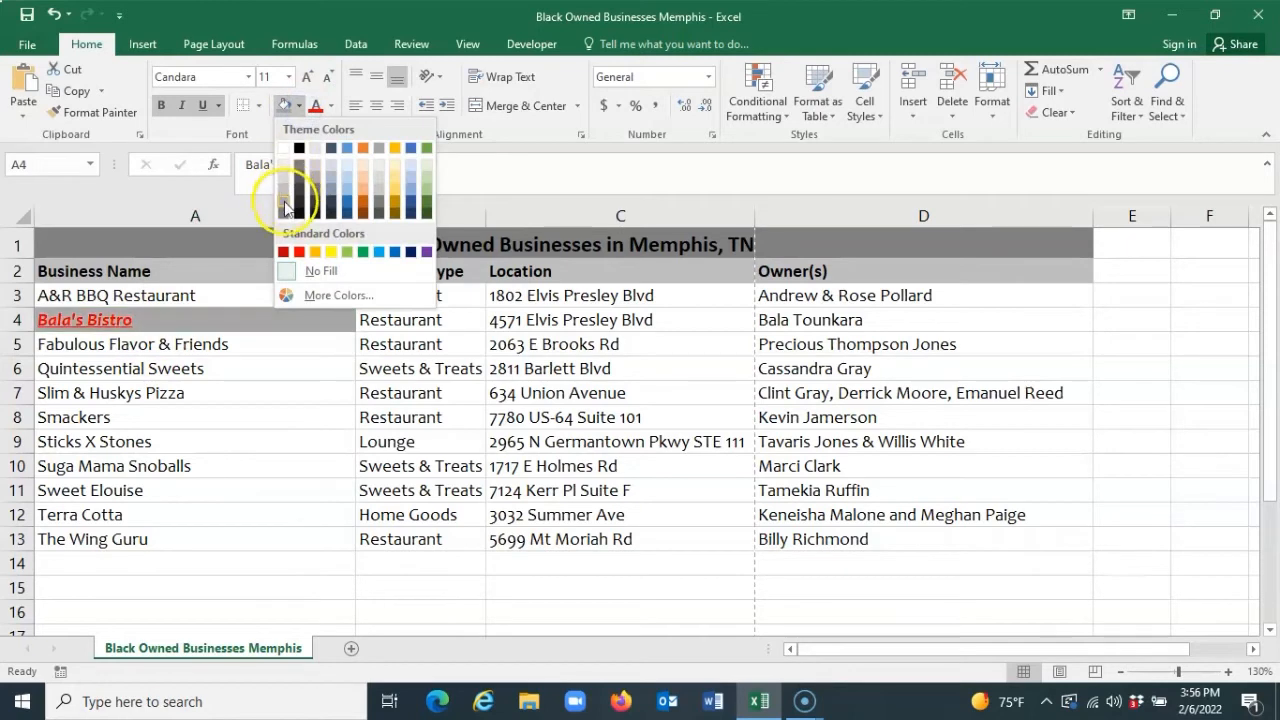
pyautogui.click(285, 207)
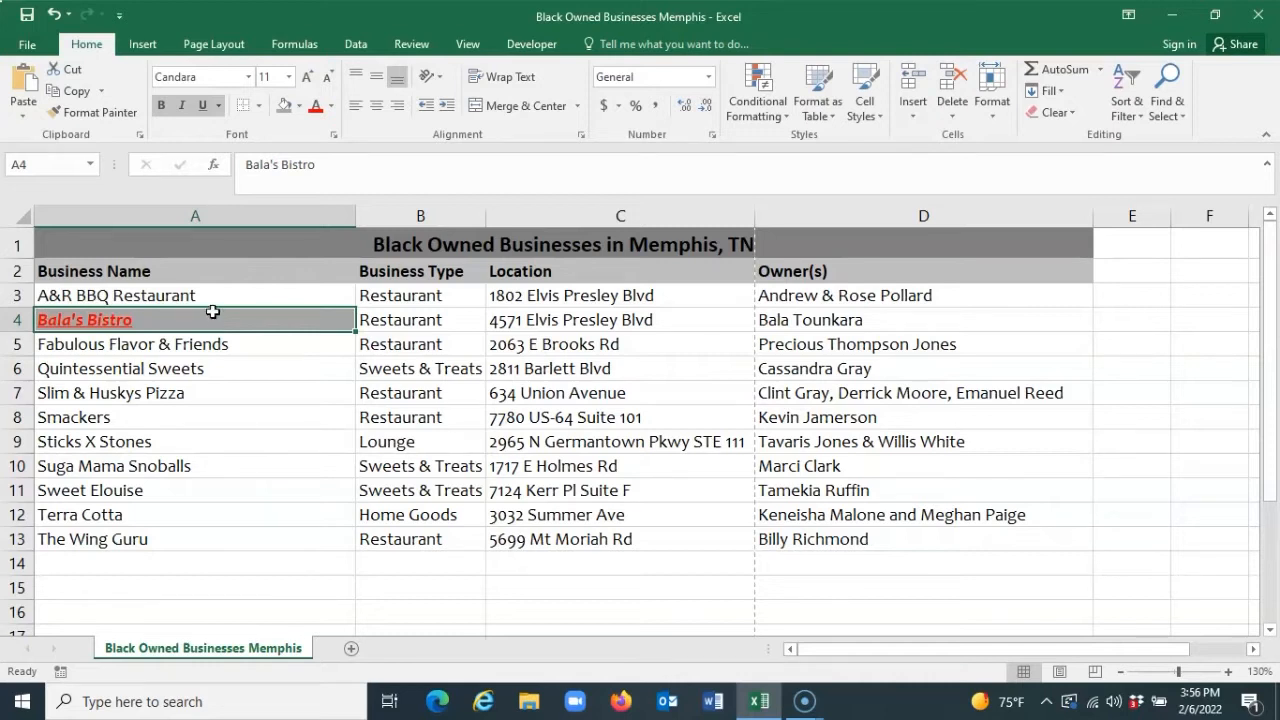
# Step: Apply bold, italic and underline to the business name in cell A6
pyautogui.click(171, 369)
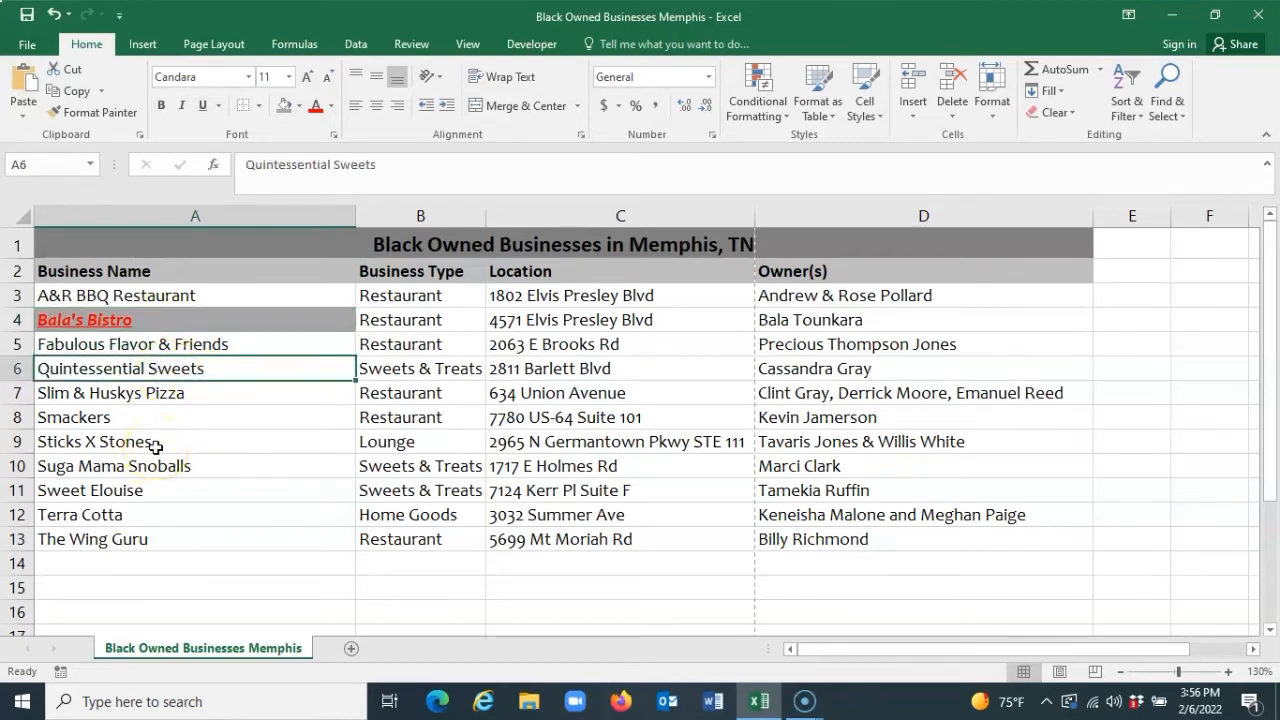
pyautogui.hotkey('ctrl', 'b')
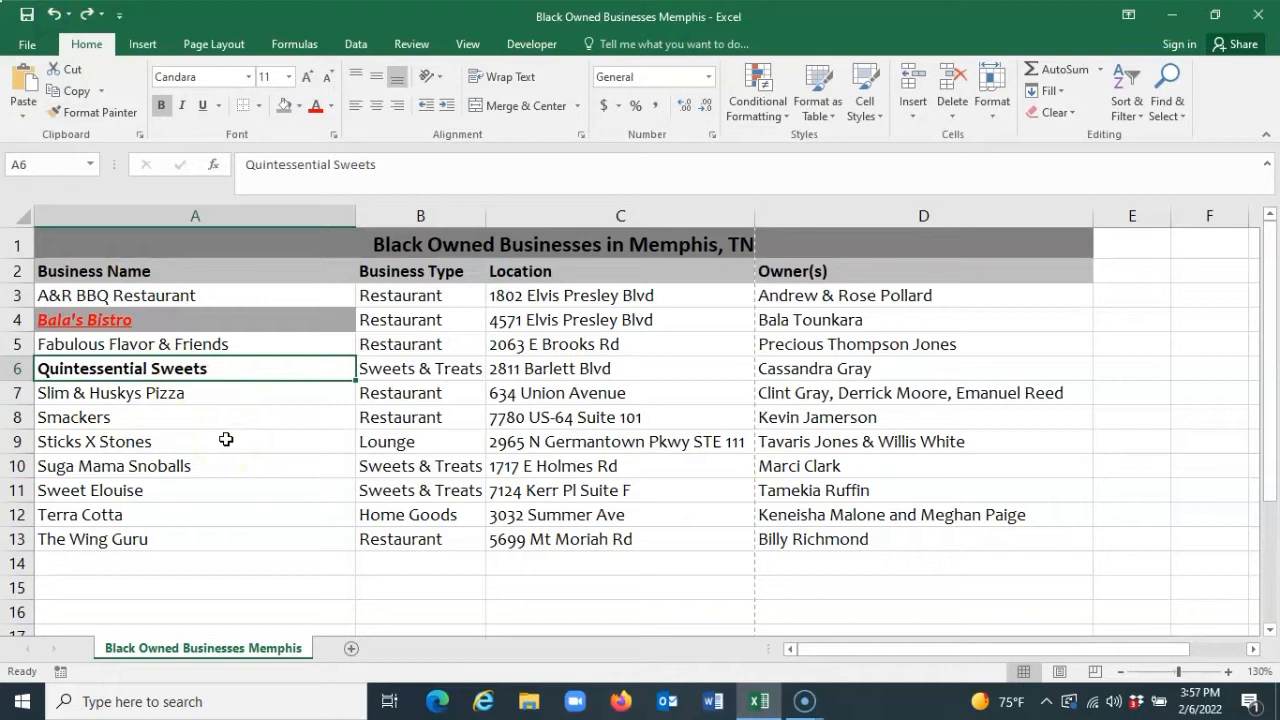
pyautogui.hotkey('ctrl', 'i')
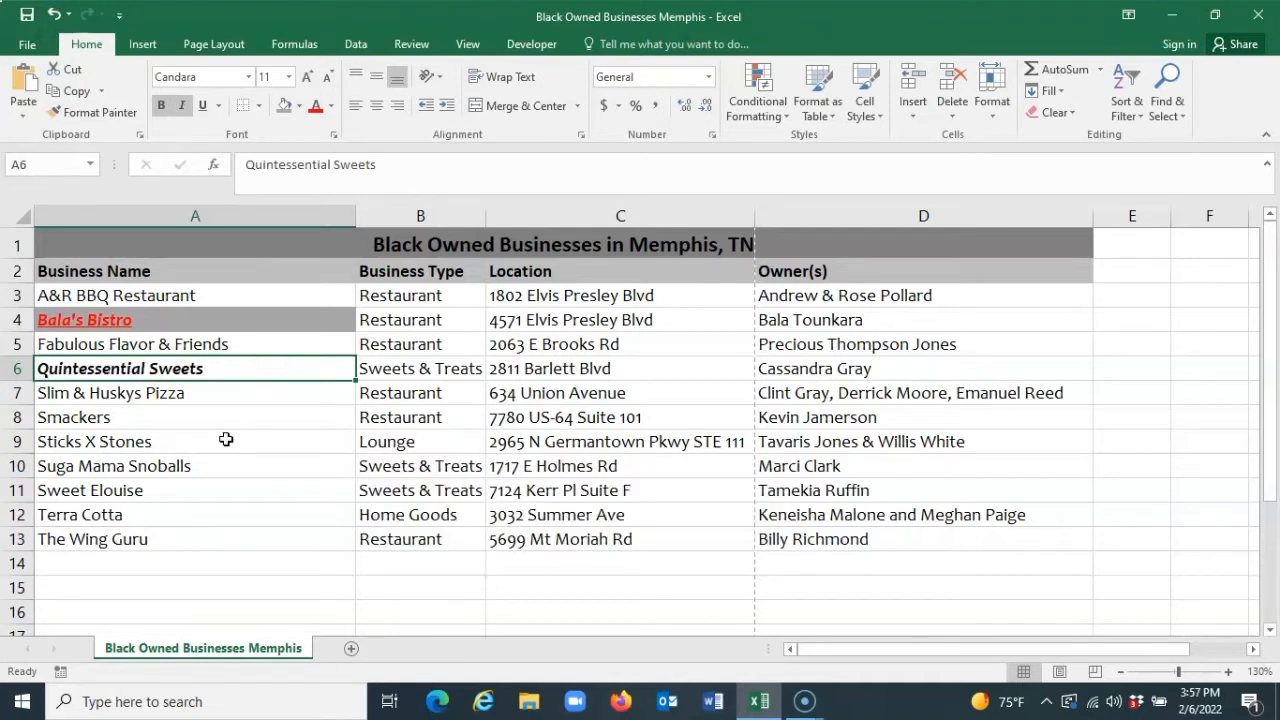
pyautogui.hotkey('ctrl', 'u')
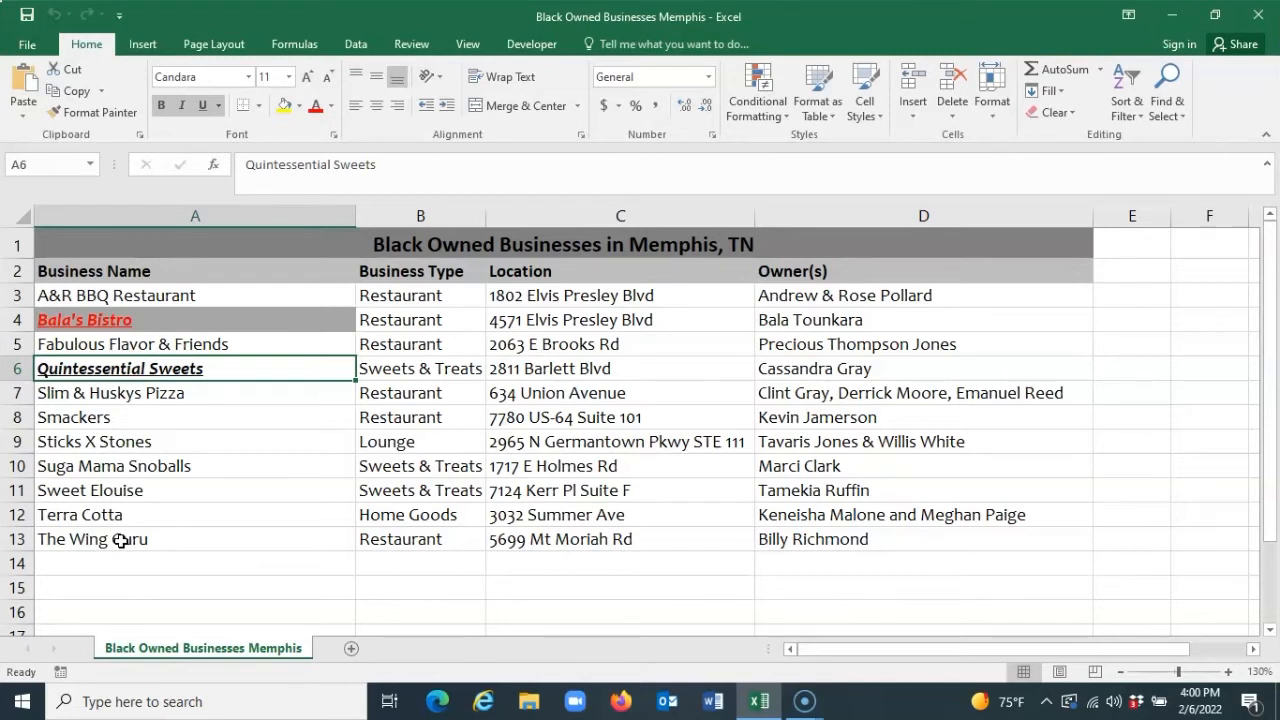
# Step: Copy the plain formatting of cell A3 onto A4:A13 with Format Painter
pyautogui.click(148, 323)
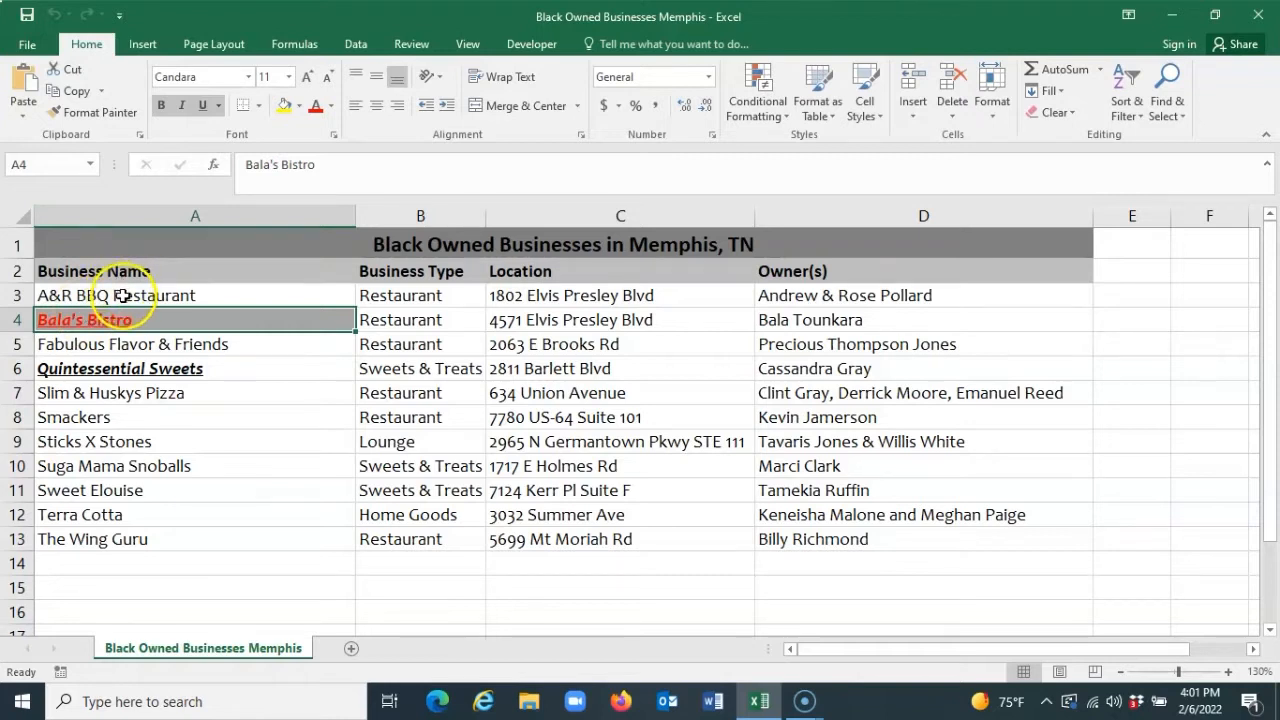
pyautogui.click(120, 296)
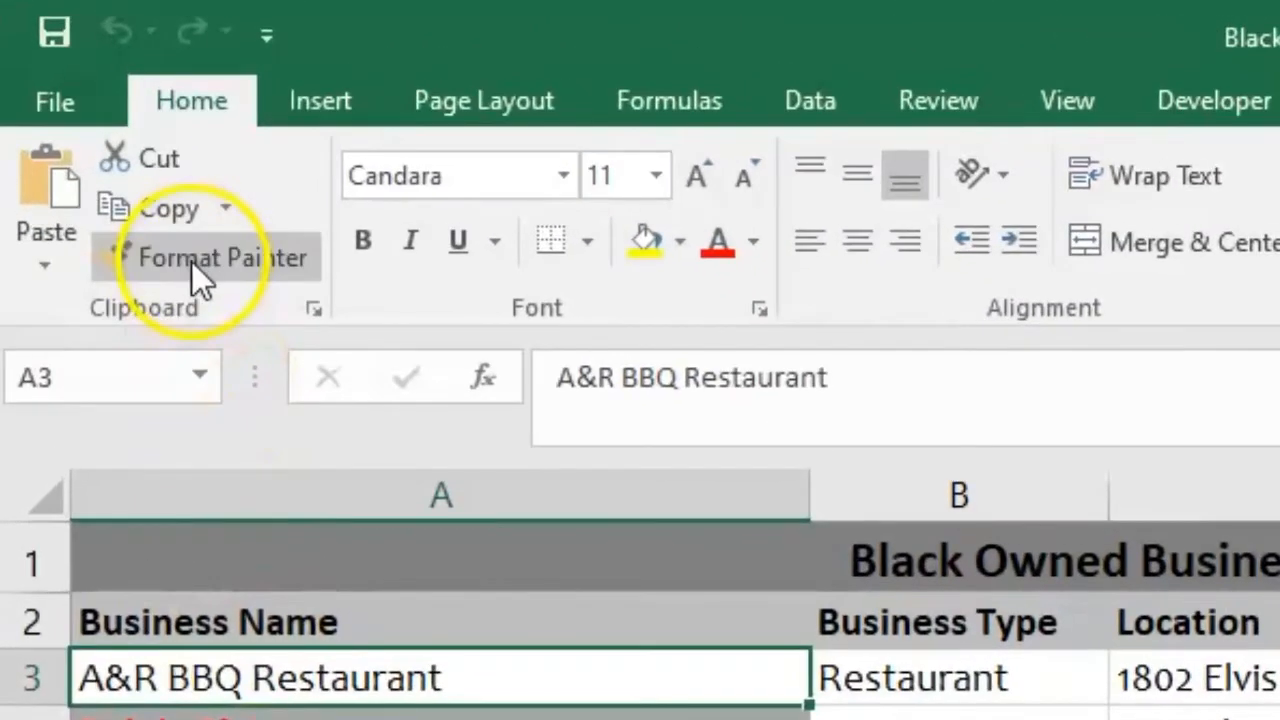
pyautogui.click(86, 114)
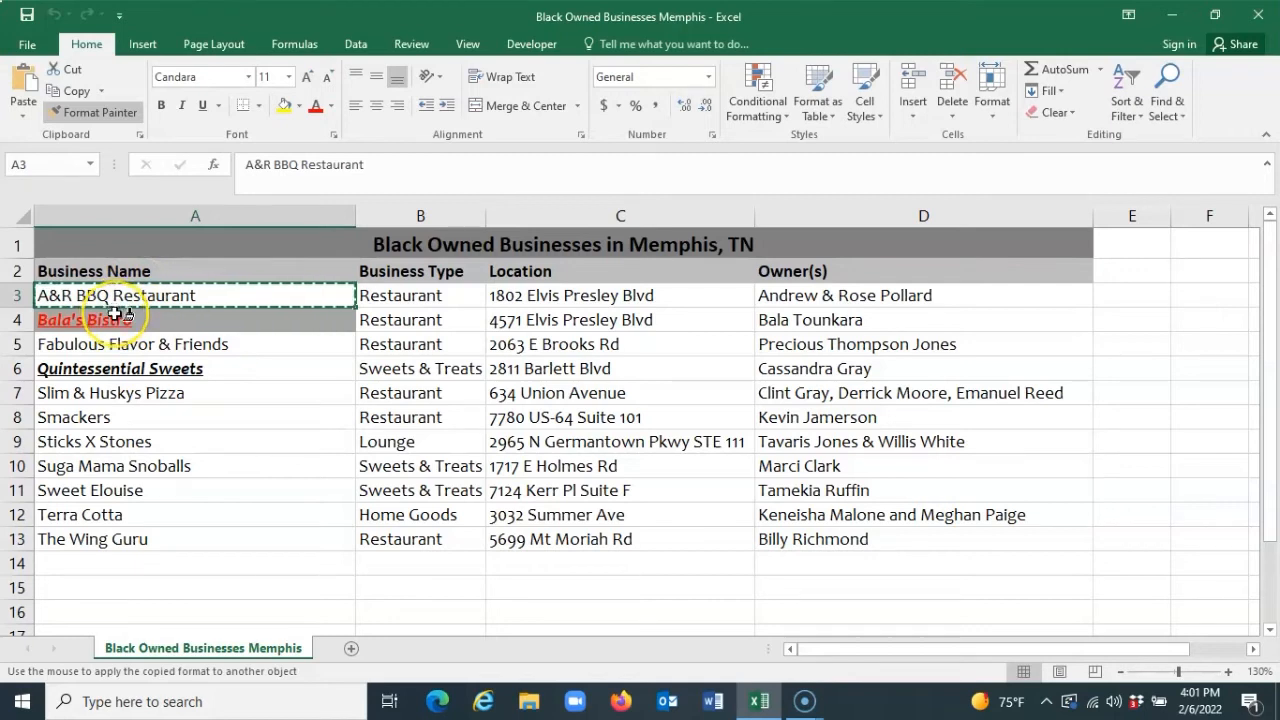
pyautogui.moveTo(118, 320)
pyautogui.mouseDown()
pyautogui.moveTo(106, 491)
pyautogui.moveTo(117, 537)
pyautogui.mouseUp()
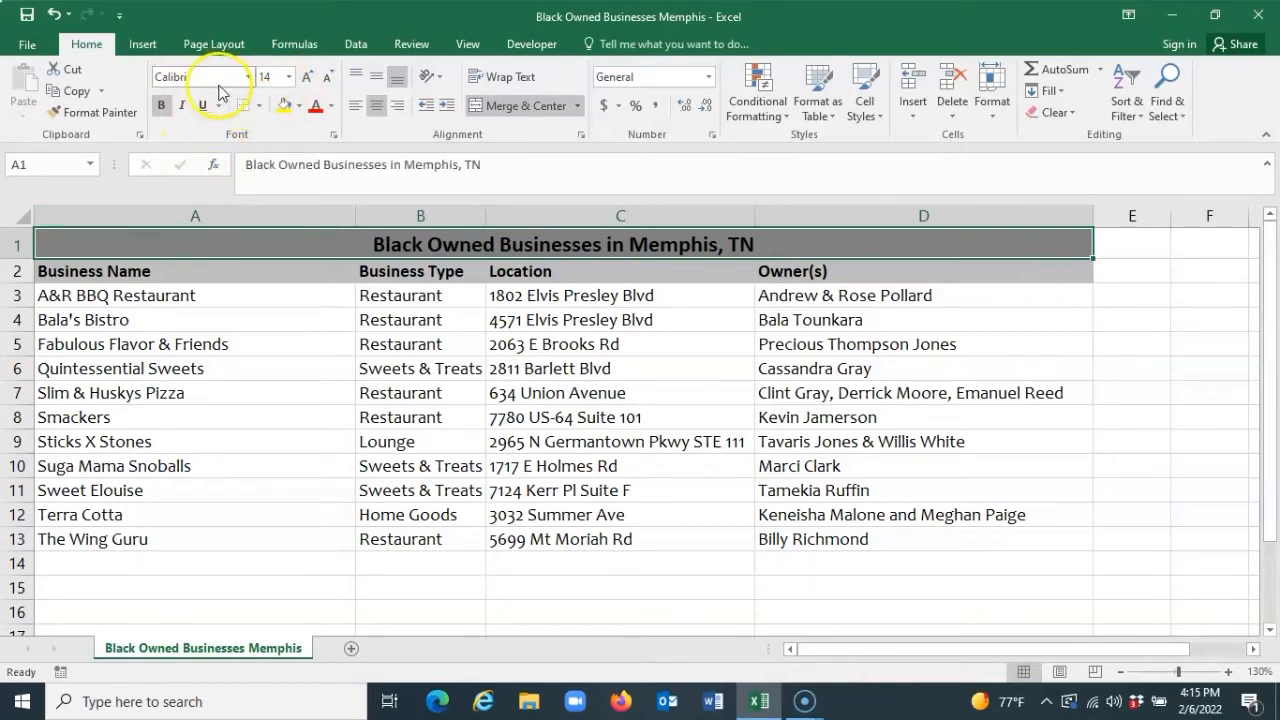
# Step: Check how the sheet's cell outlines look in the print preview and return to the worksheet
pyautogui.click(30, 50)
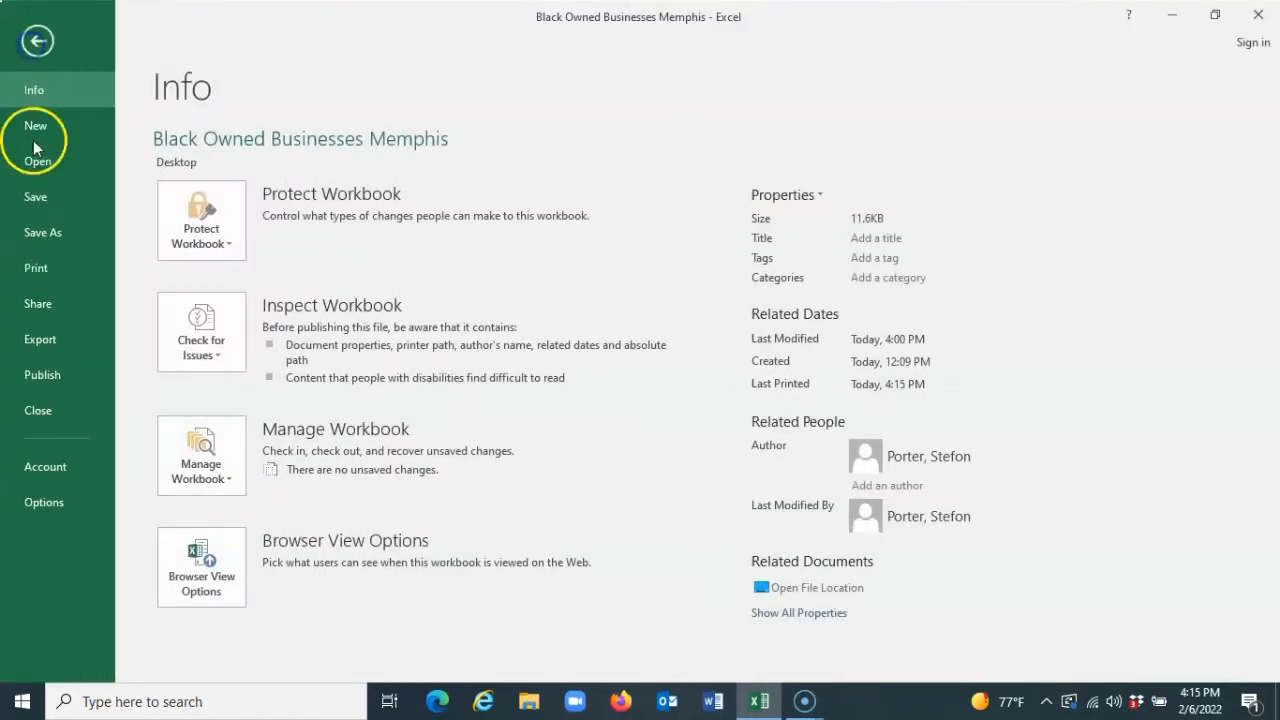
pyautogui.click(45, 265)
pyautogui.click(37, 41)
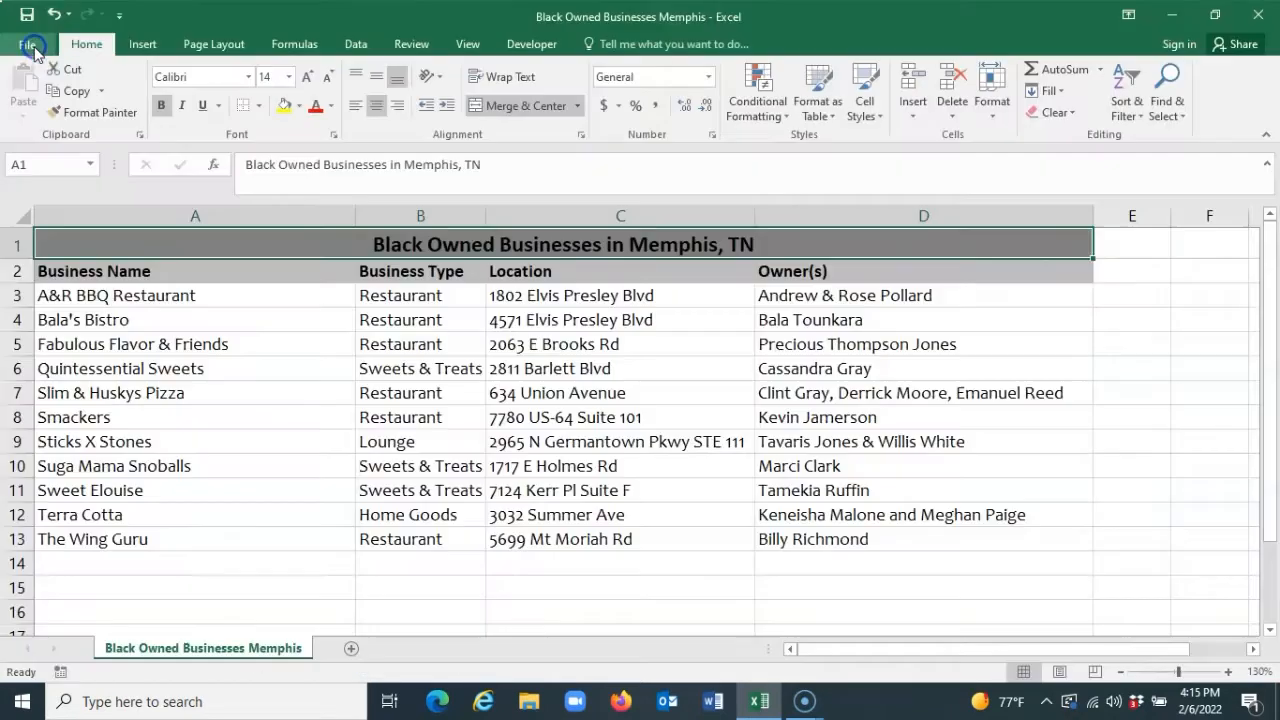
pyautogui.click(33, 46)
pyautogui.click(36, 268)
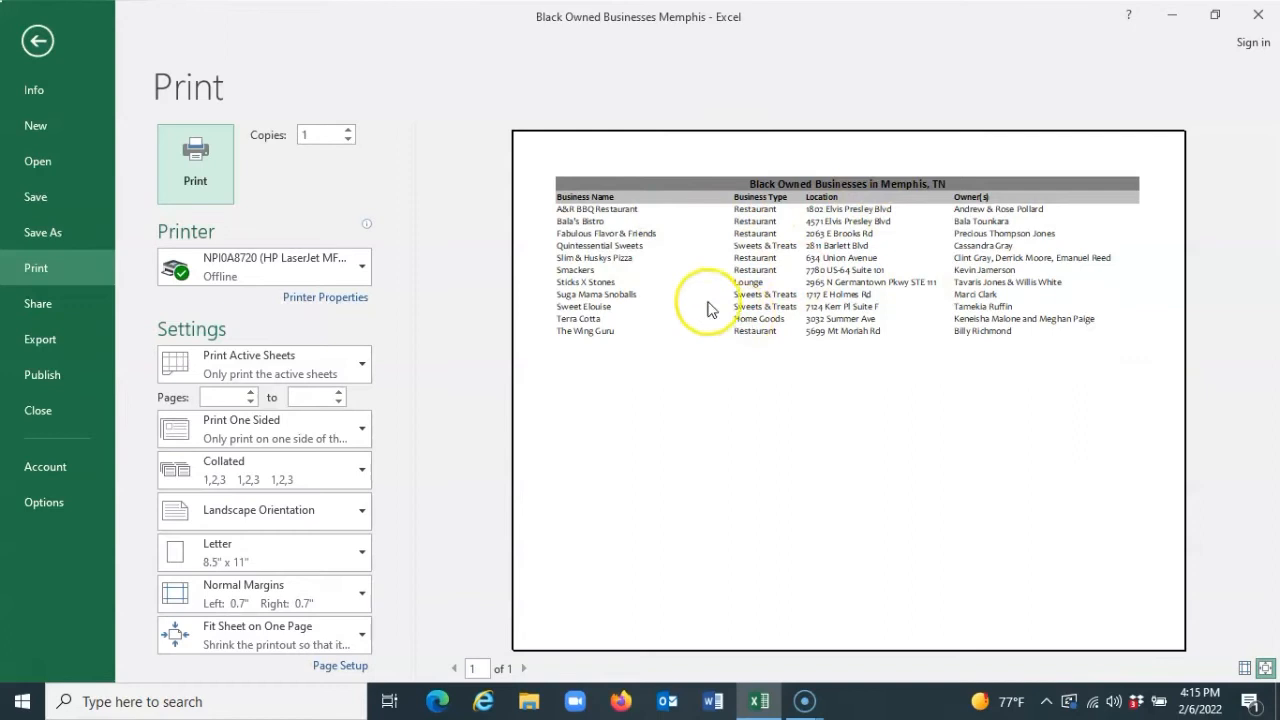
pyautogui.click(39, 42)
# Step: Apply All Borders to the whole table in A1:D13 and check the result in the print preview
pyautogui.moveTo(163, 240); pyautogui.dragTo(810, 530)
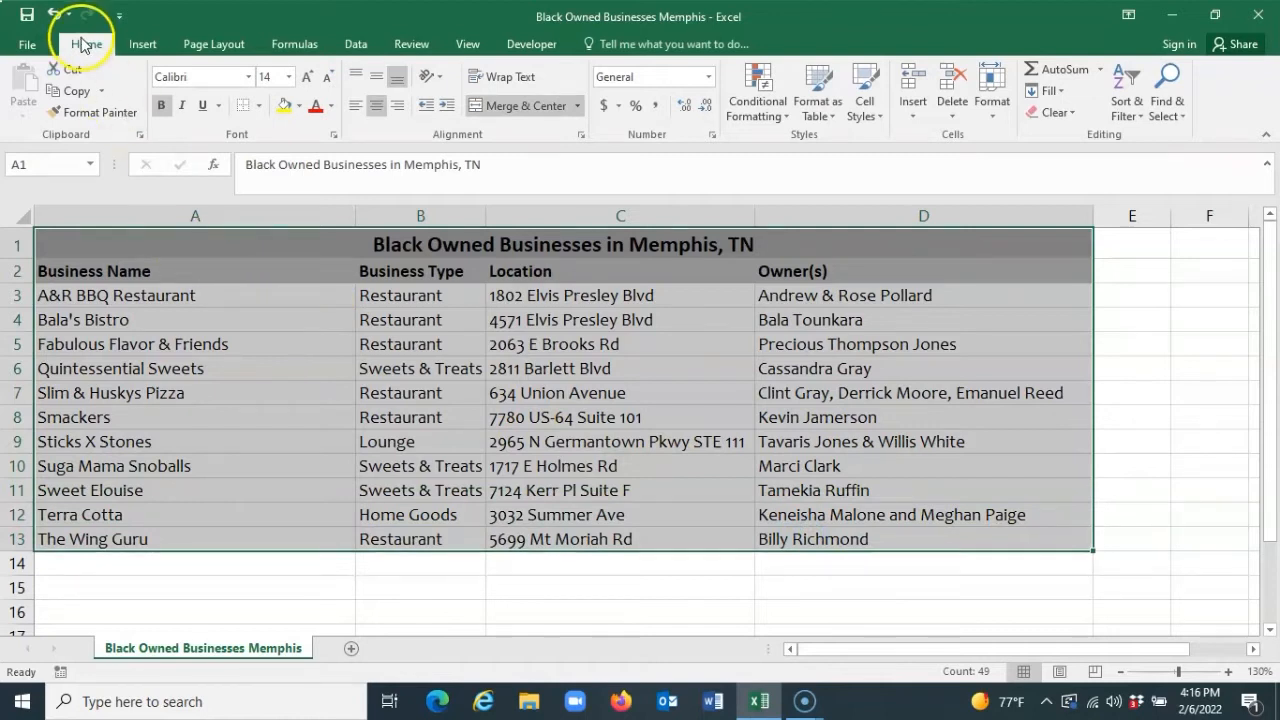
pyautogui.click(258, 107)
pyautogui.click(296, 266)
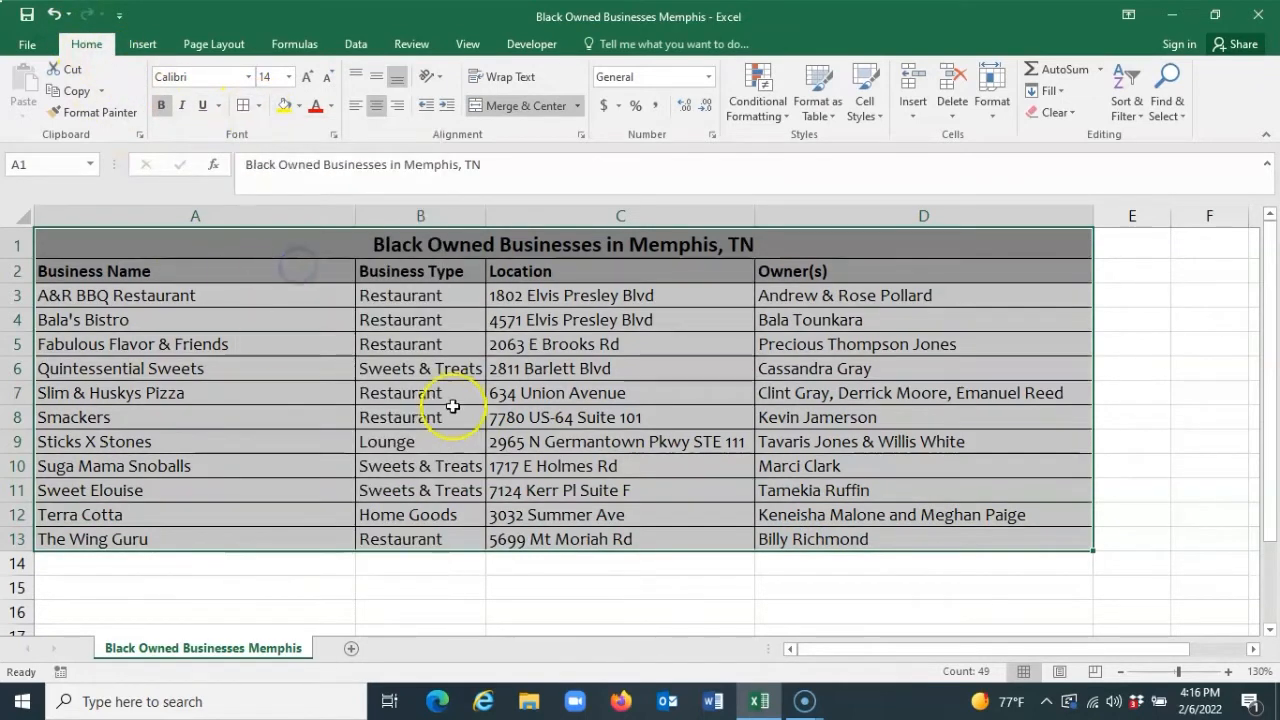
pyautogui.hotkey('ctrl', 'p')
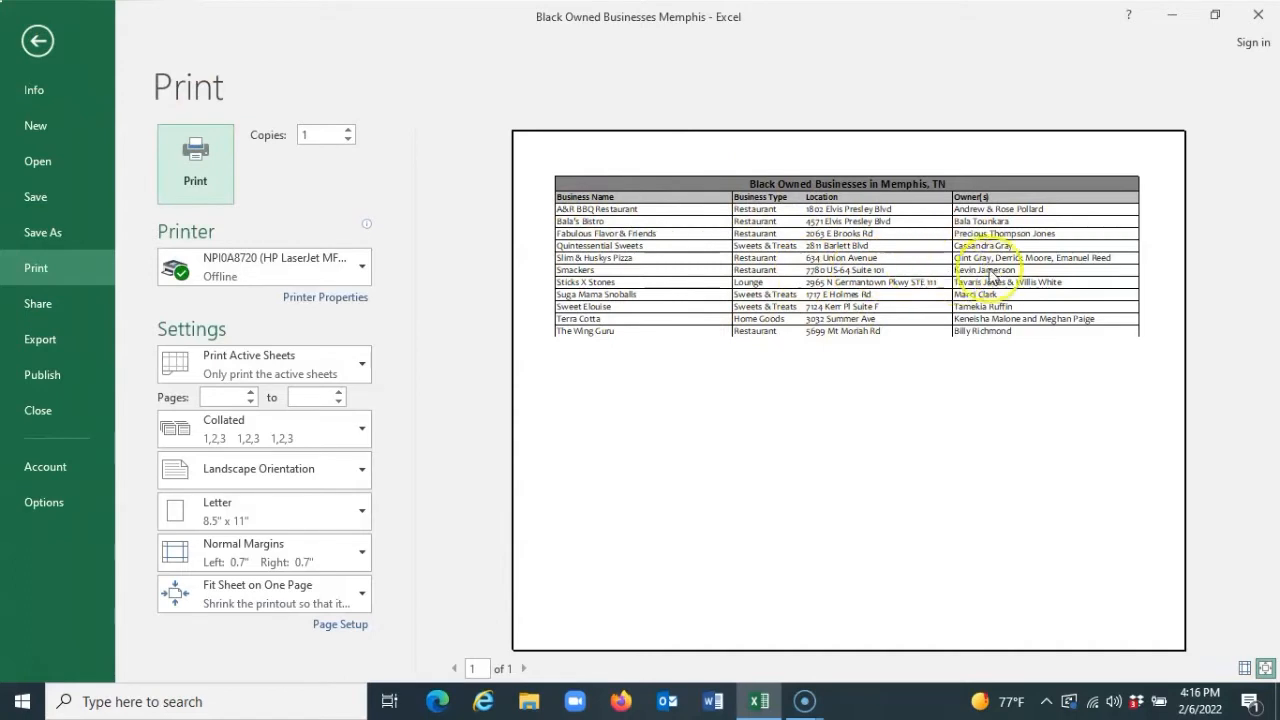
pyautogui.press('Escape')
pyautogui.click(259, 105)
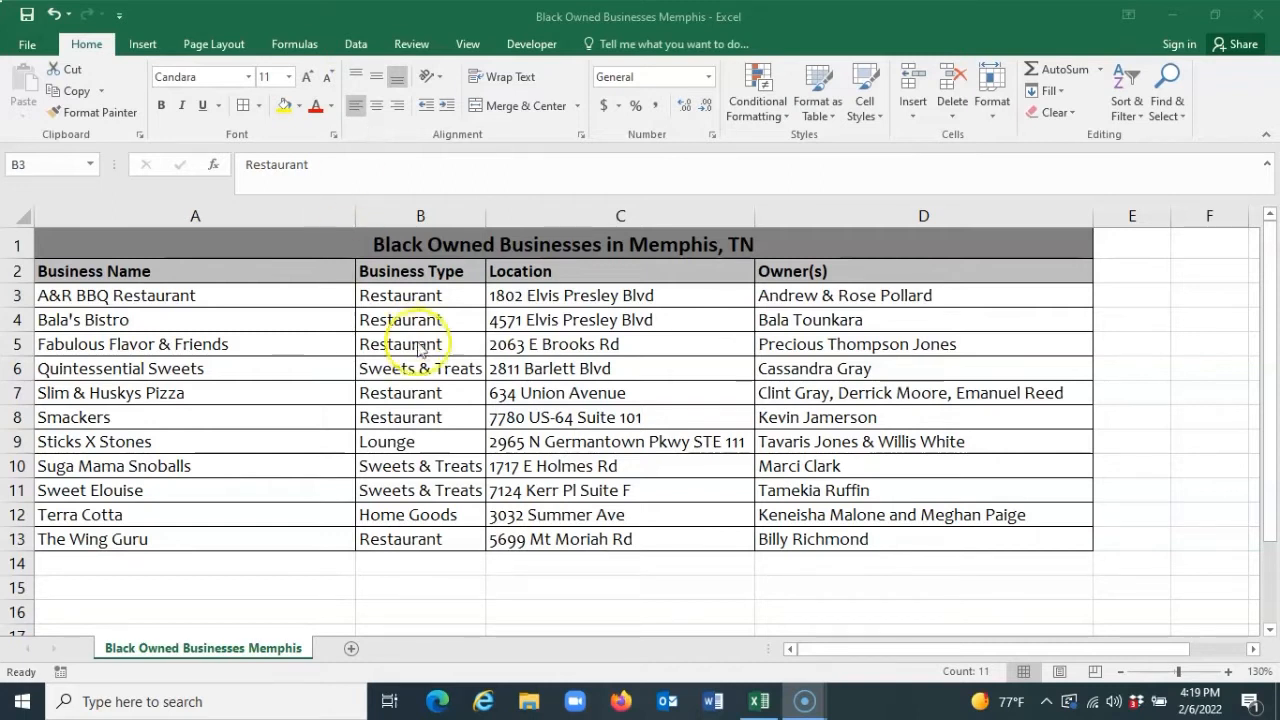
# Step: Try centre and right alignment on the business types in B3:B13
pyautogui.click(378, 112)
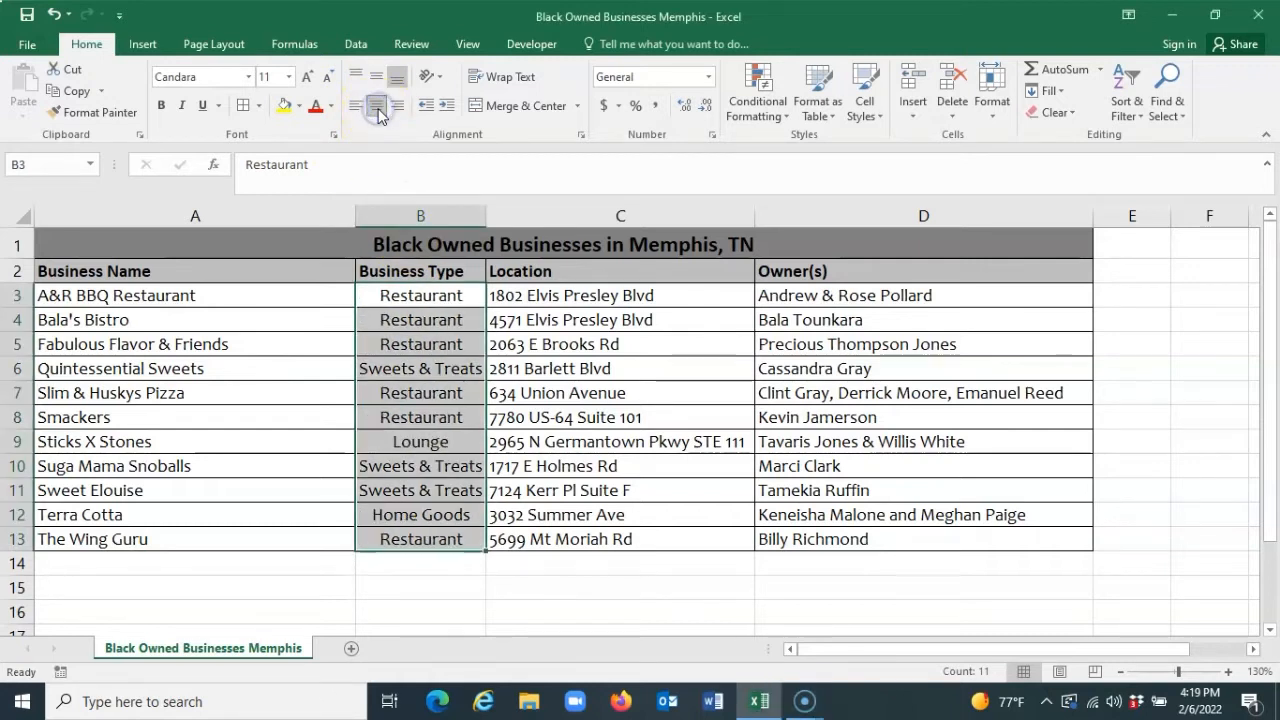
pyautogui.click(394, 112)
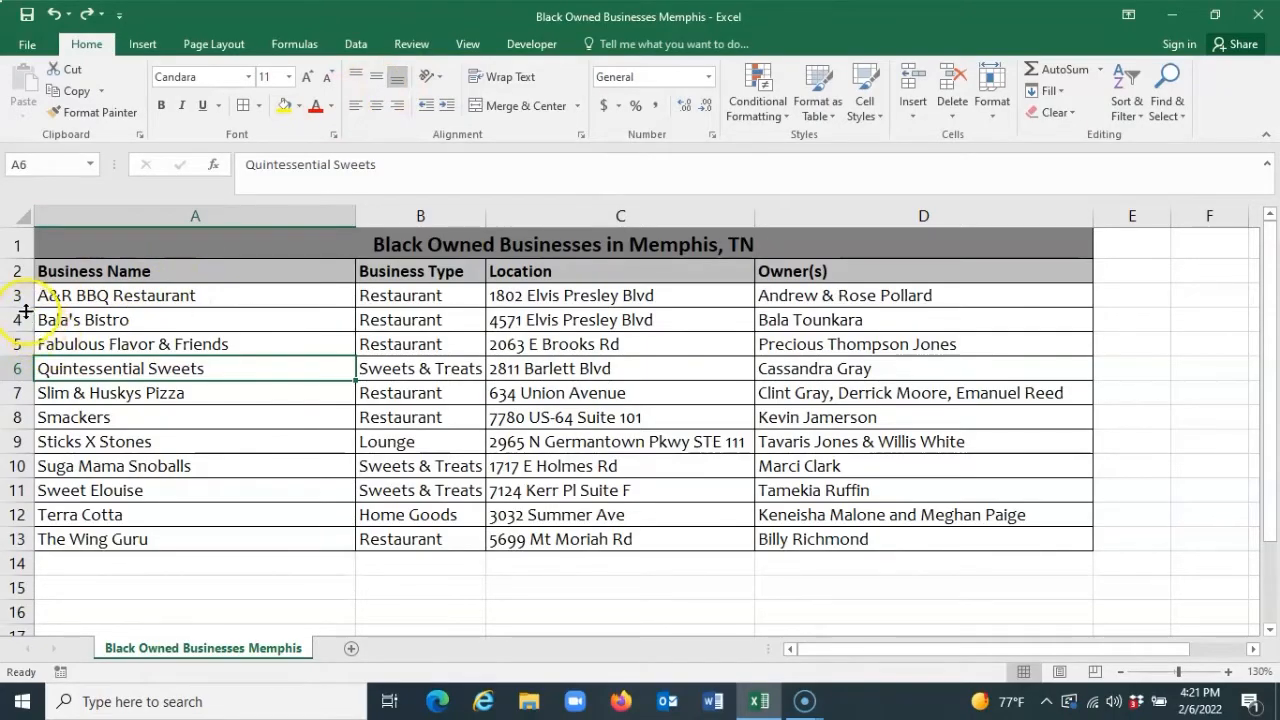
# Step: Make row 3 about three times as tall and try middle and top vertical alignment on cell A3
pyautogui.moveTo(22, 307); pyautogui.dragTo(19, 352)
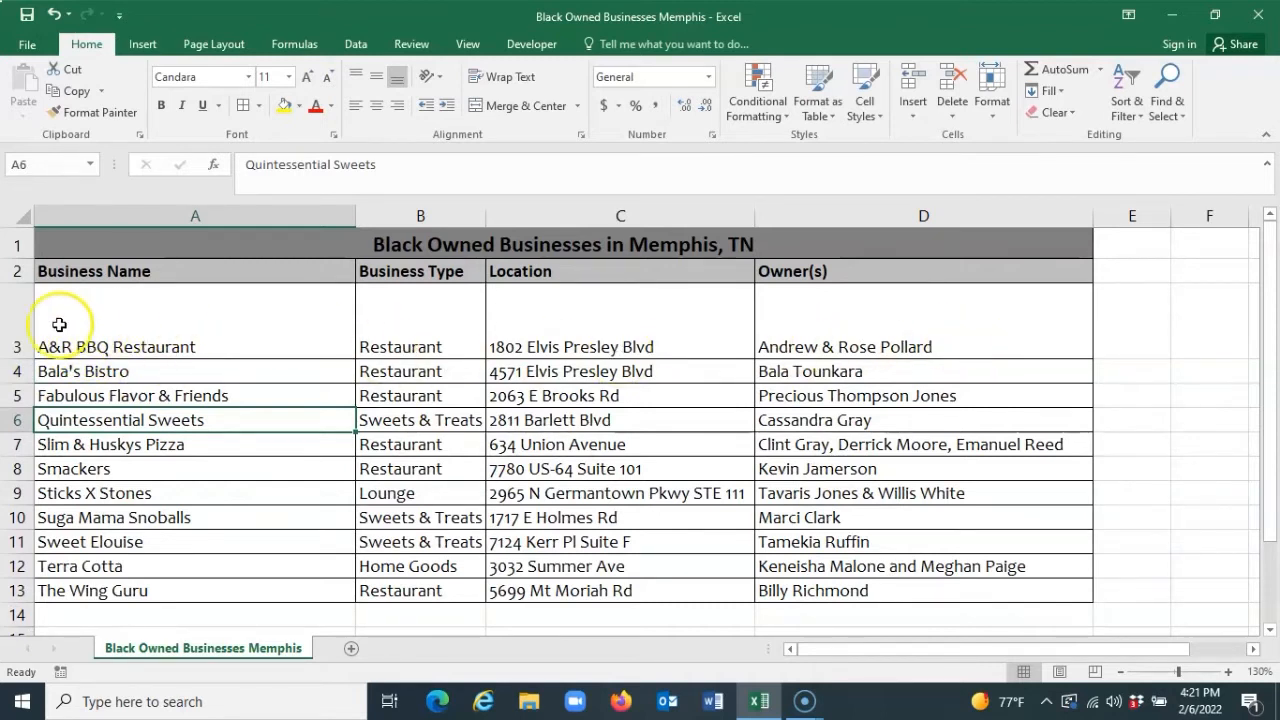
pyautogui.click(48, 347)
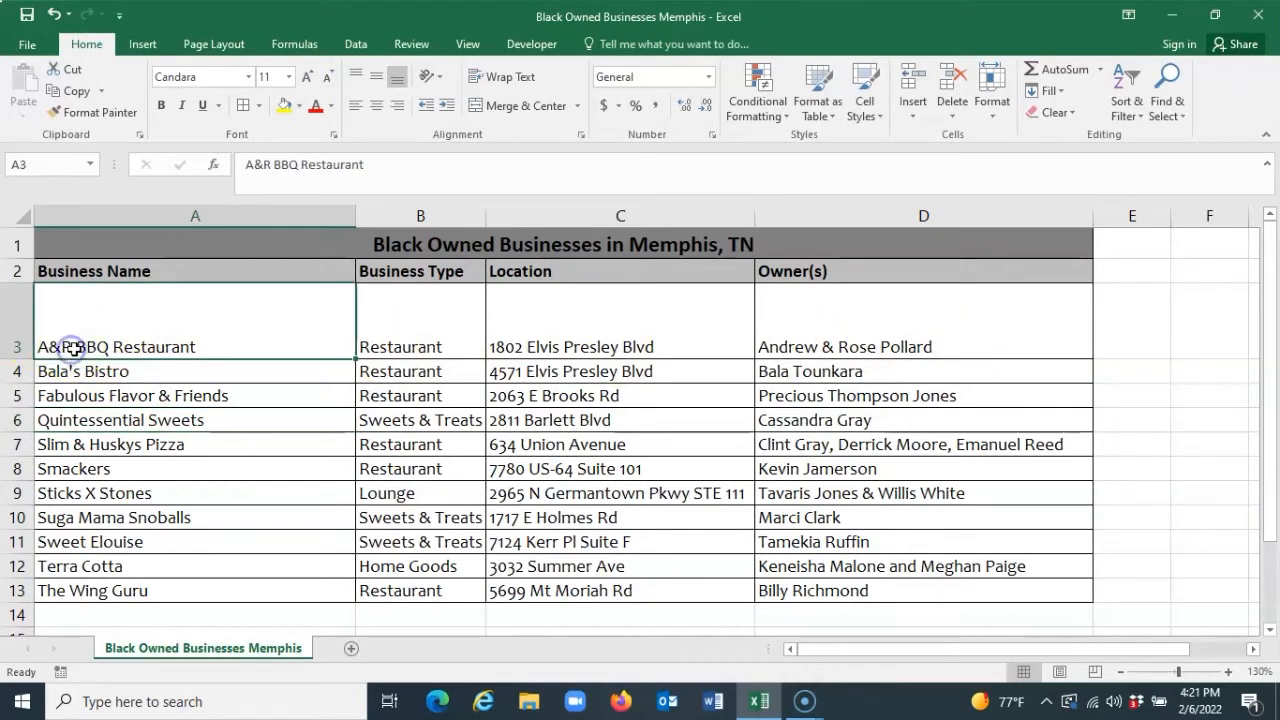
pyautogui.click(377, 78)
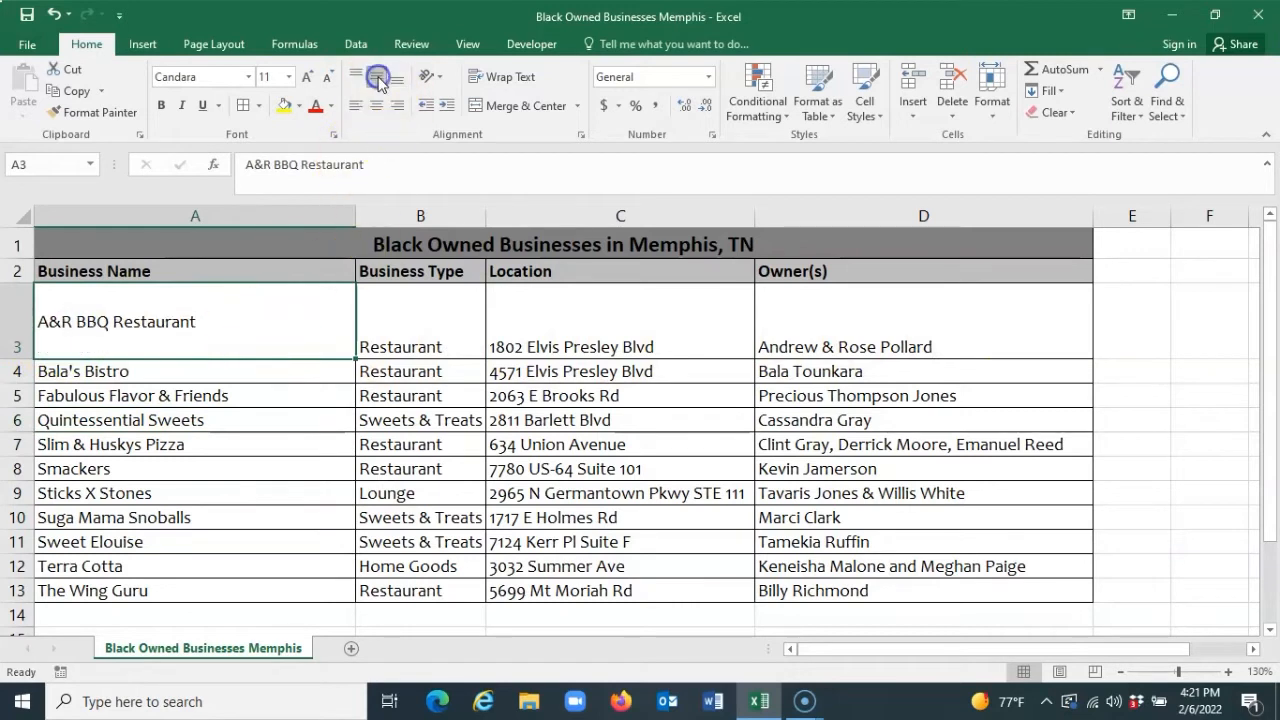
pyautogui.click(356, 77)
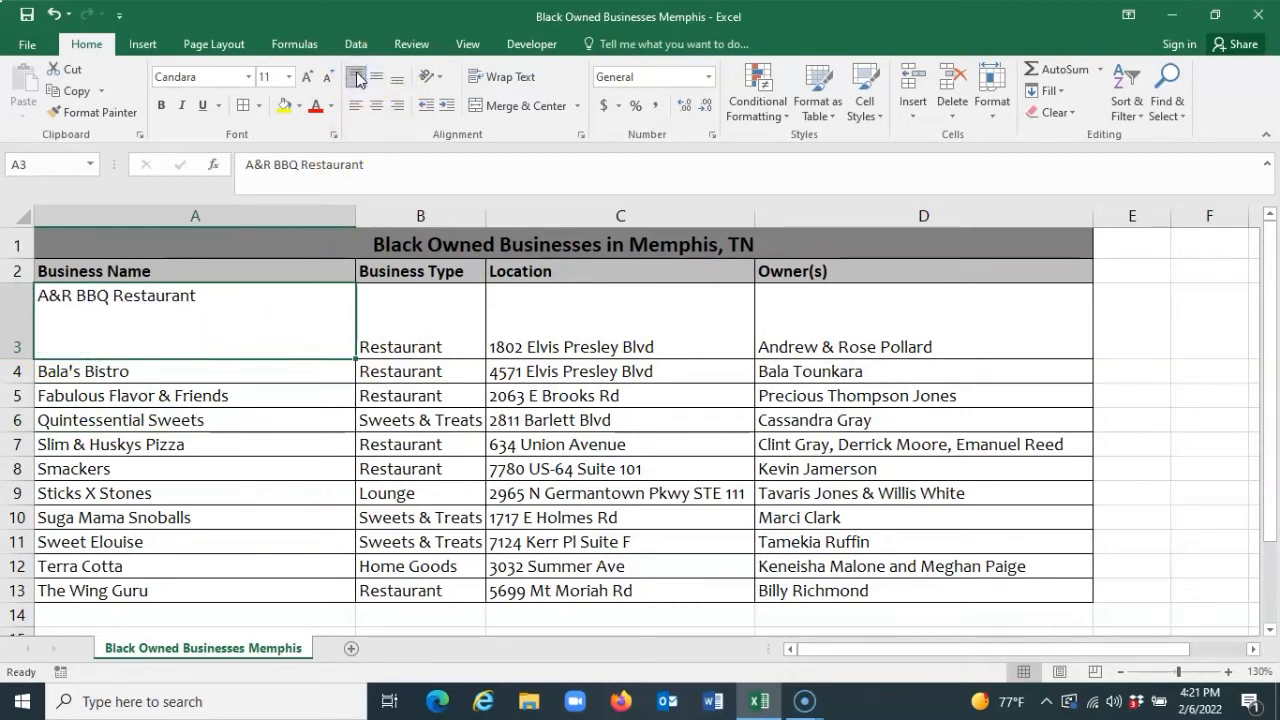
# Step: Apply middle vertical alignment to the whole first business row in A3:D3
pyautogui.click(203, 323)
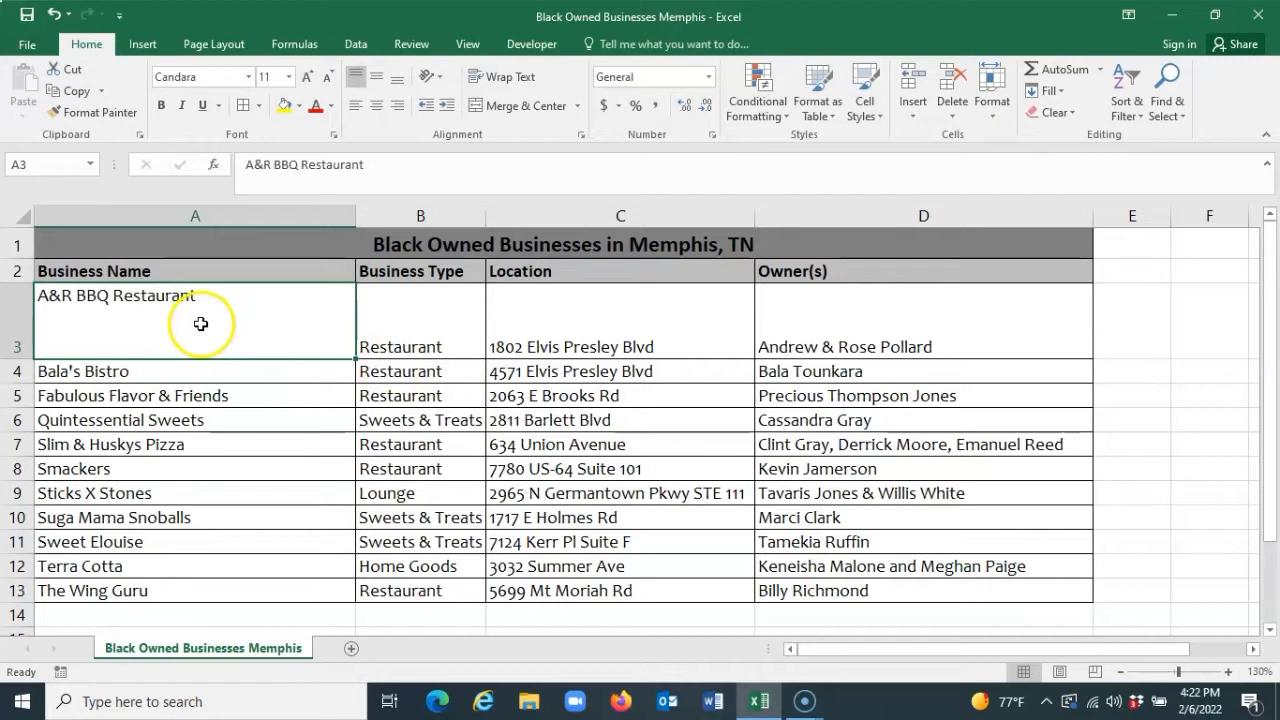
pyautogui.moveTo(201, 323); pyautogui.dragTo(918, 323)
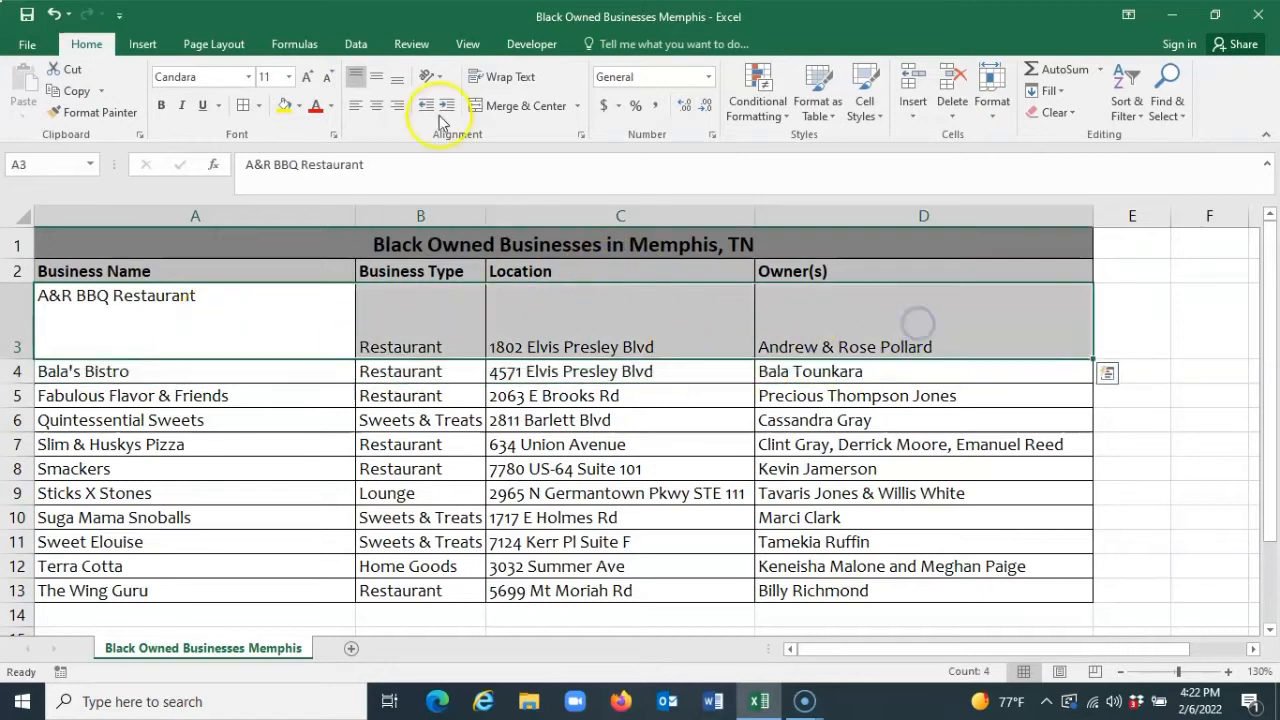
pyautogui.click(379, 77)
pyautogui.click(106, 320)
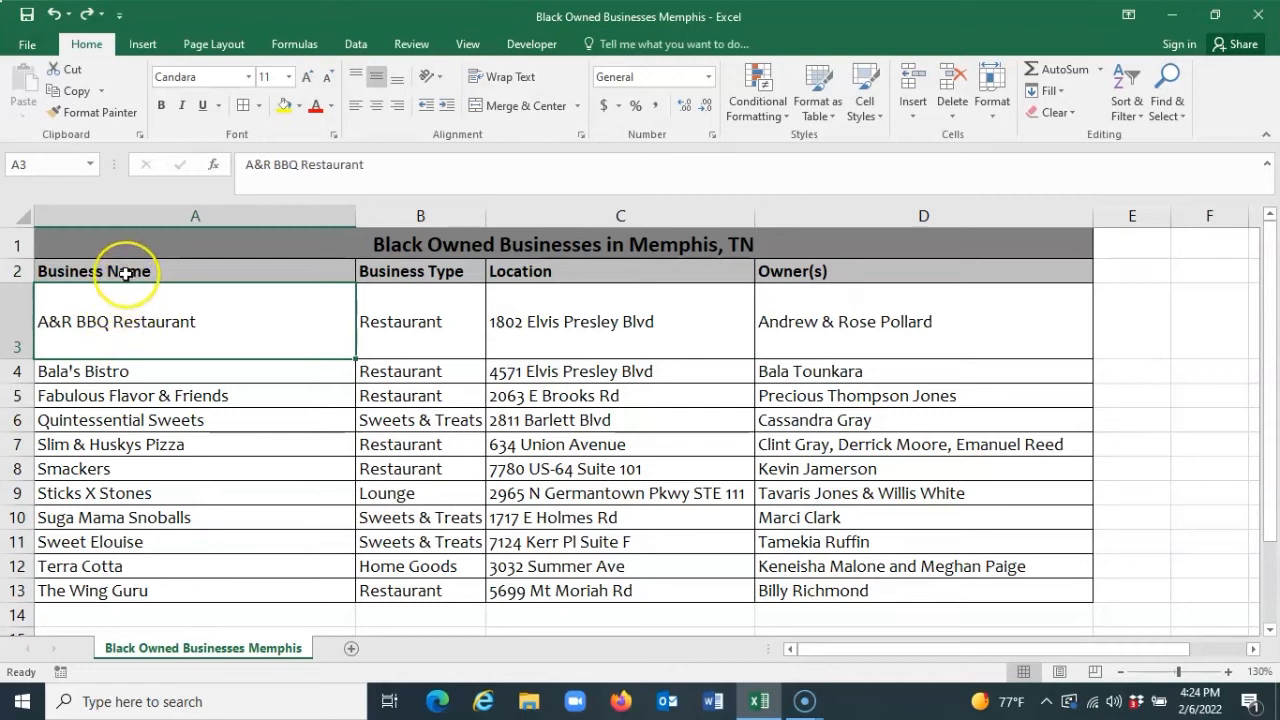
# Step: Try the Angle Counterclockwise, Angle Clockwise, Vertical Text, Rotate Text Up and Rotate Text Down orientations on the headers in A2:D2
pyautogui.moveTo(124, 272); pyautogui.dragTo(855, 270)
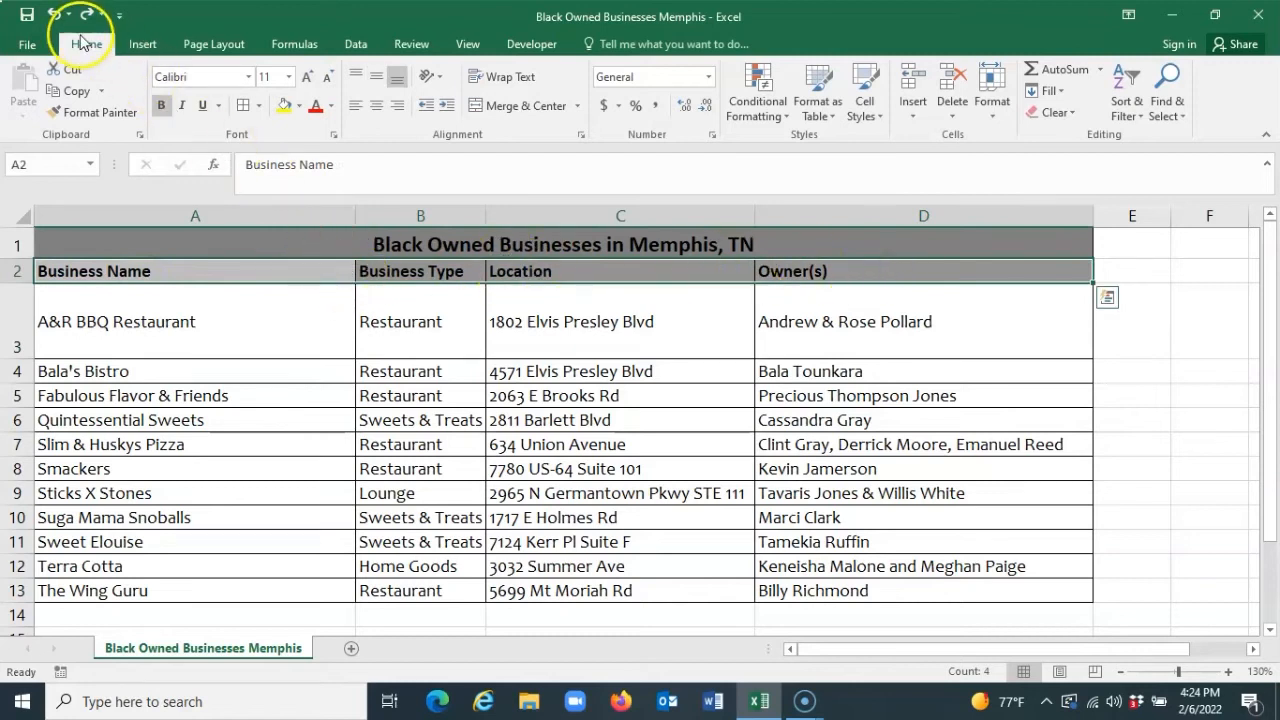
pyautogui.click(439, 79)
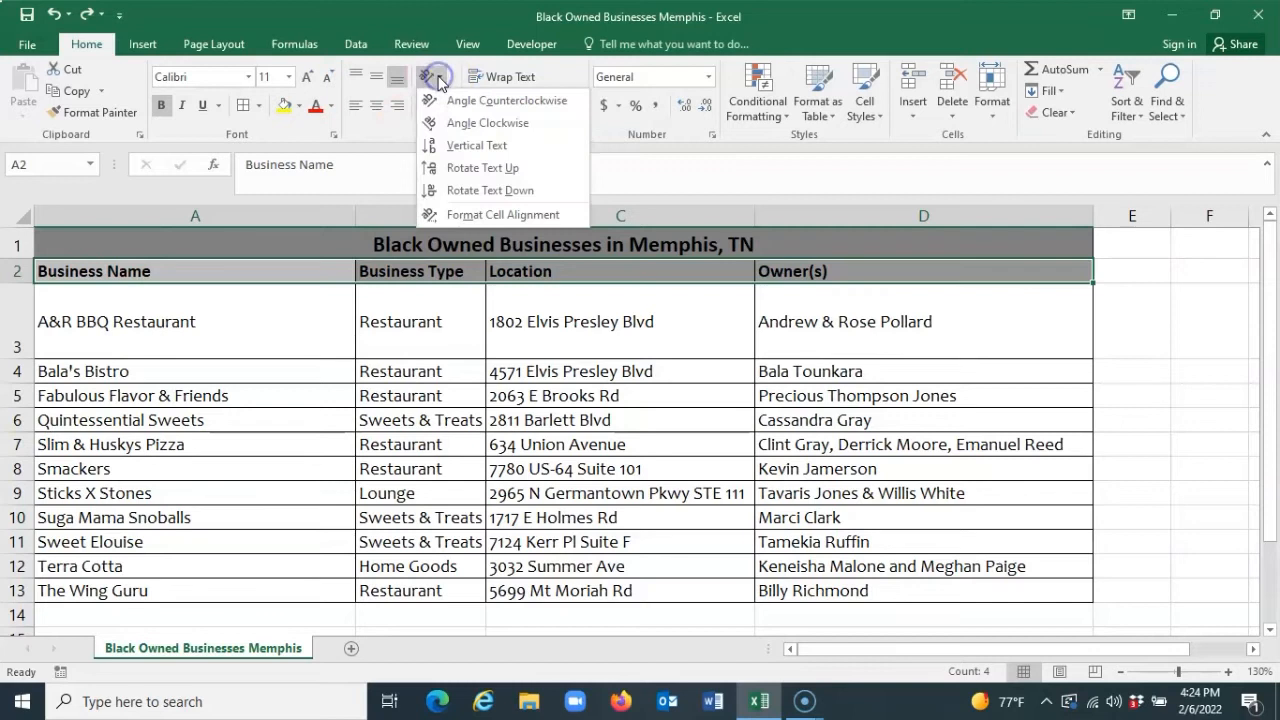
pyautogui.click(497, 100)
pyautogui.click(439, 79)
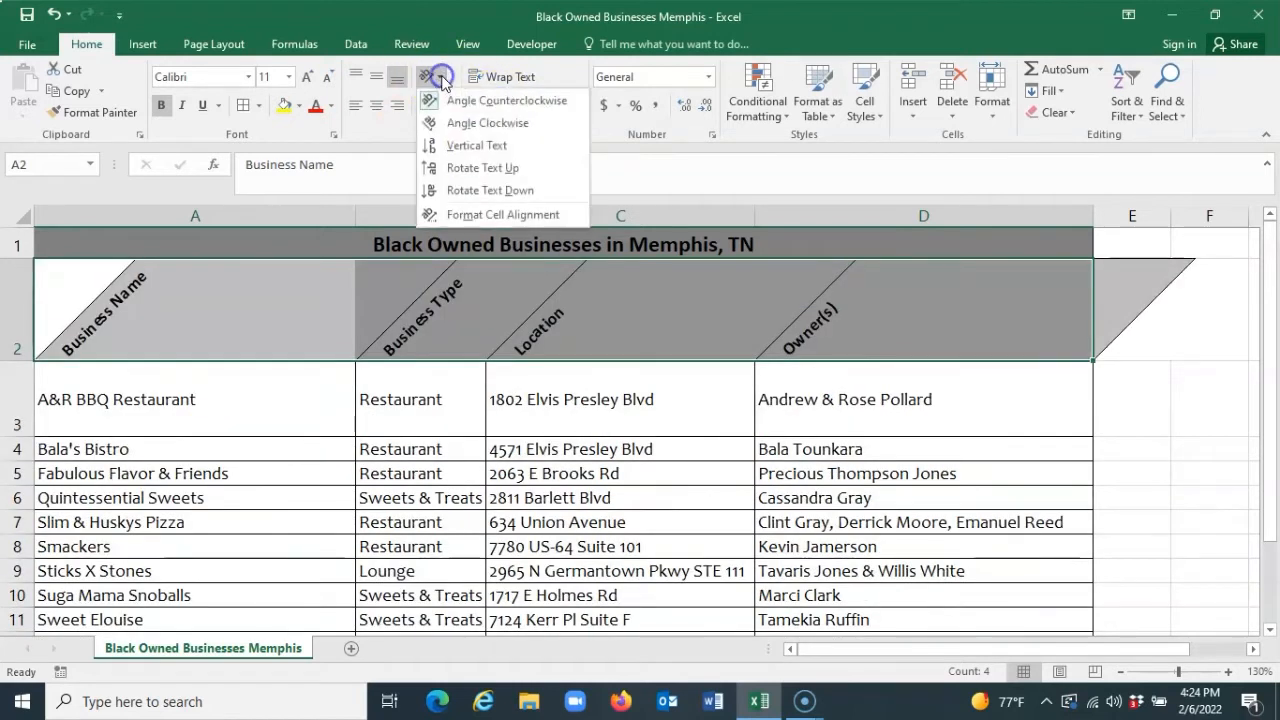
pyautogui.click(486, 123)
pyautogui.click(439, 79)
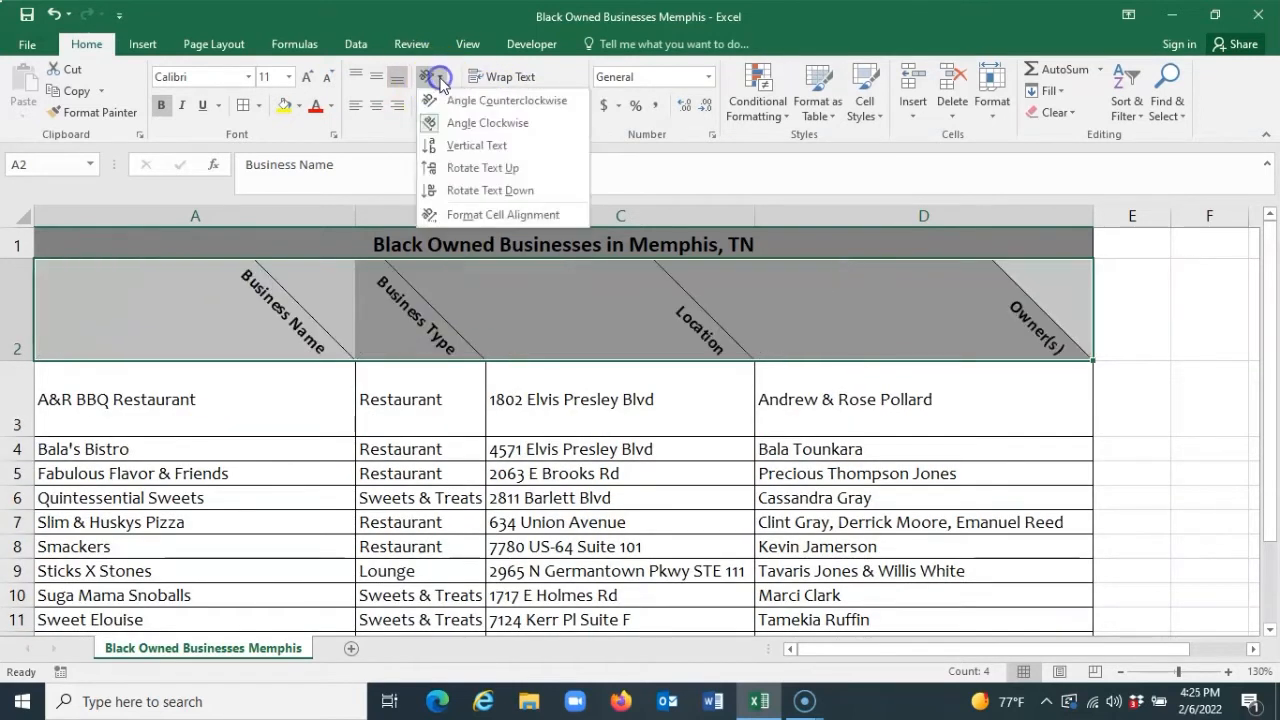
pyautogui.click(486, 146)
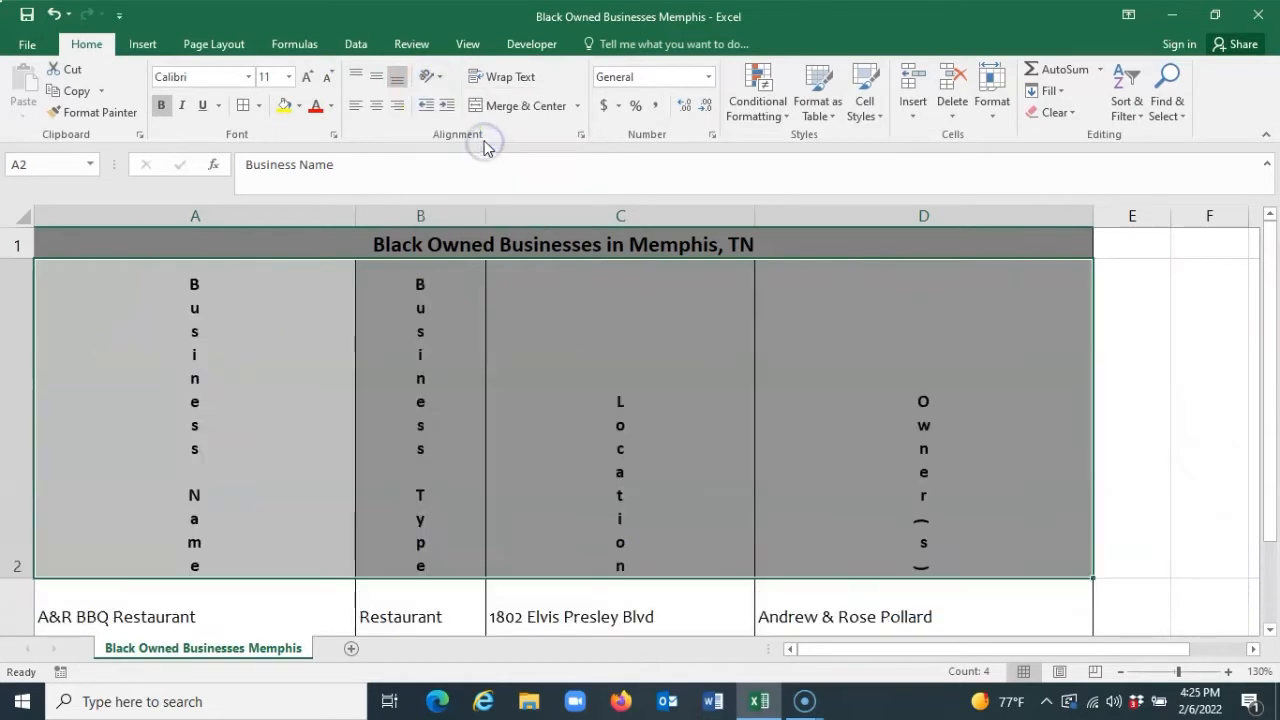
pyautogui.click(427, 77)
pyautogui.click(487, 166)
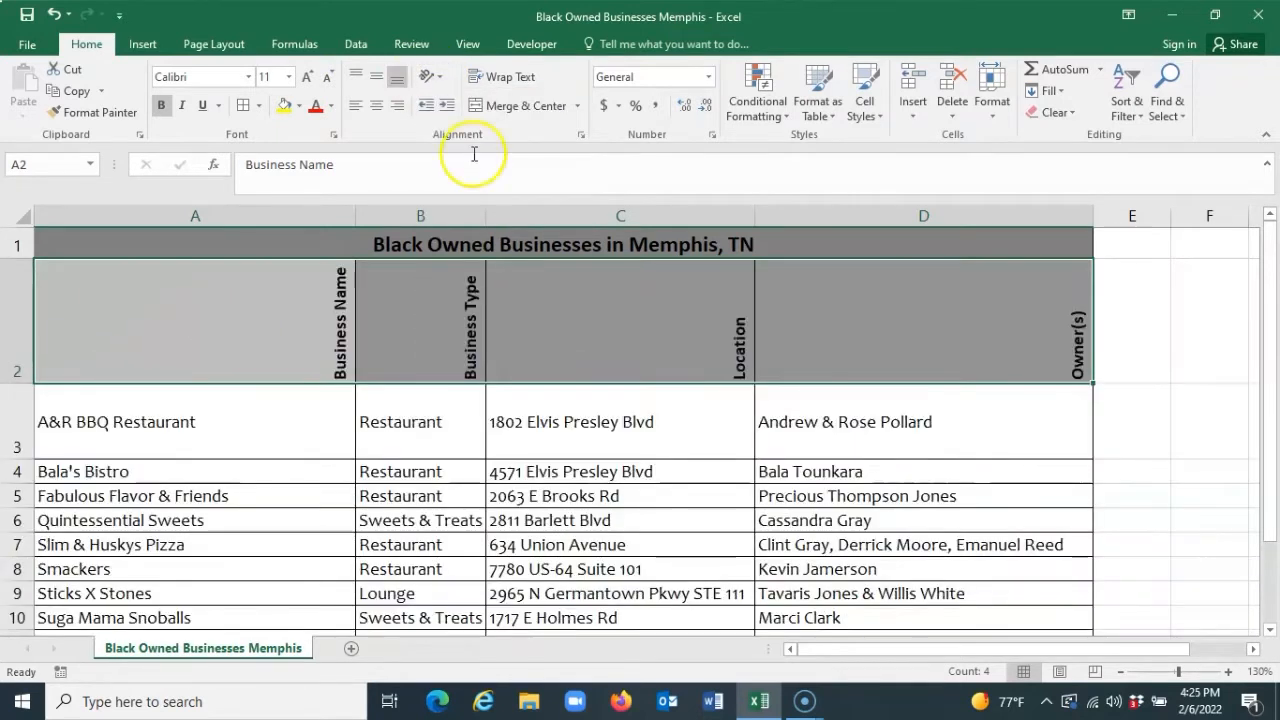
pyautogui.click(429, 77)
pyautogui.click(499, 192)
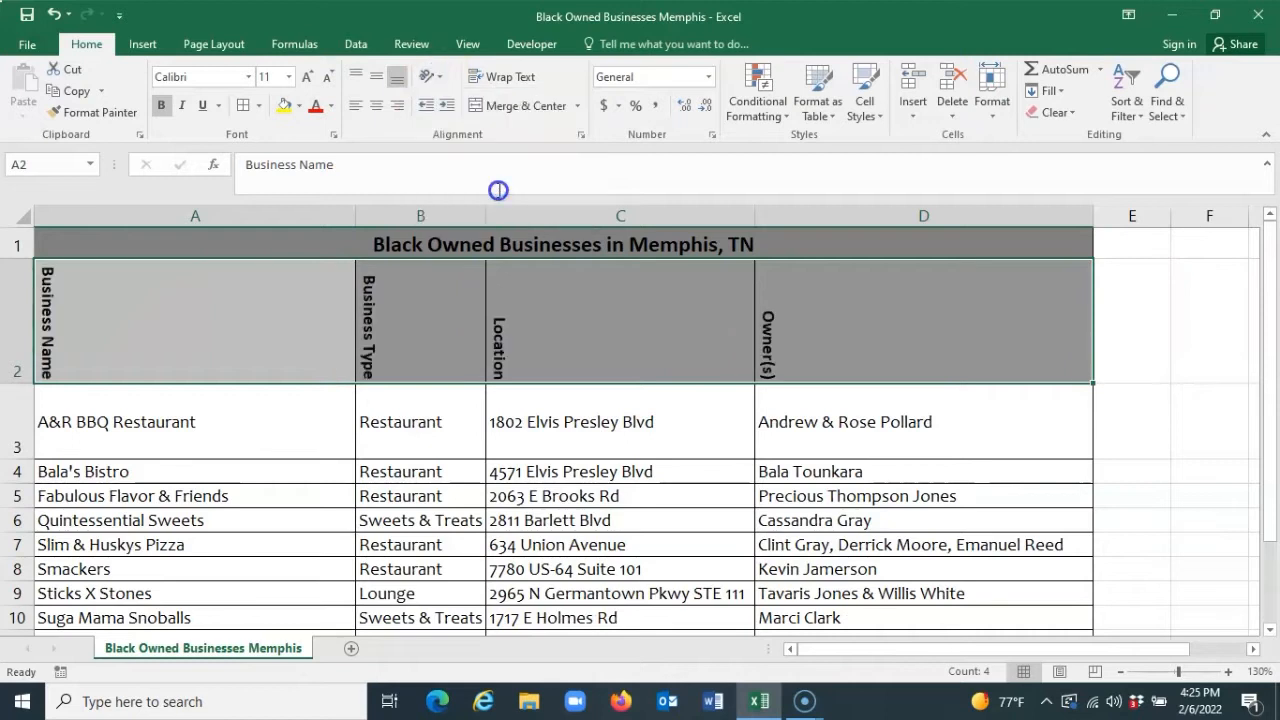
# Step: Increase the indent of the business name in A3 by one level and decrease it again
pyautogui.click(199, 326)
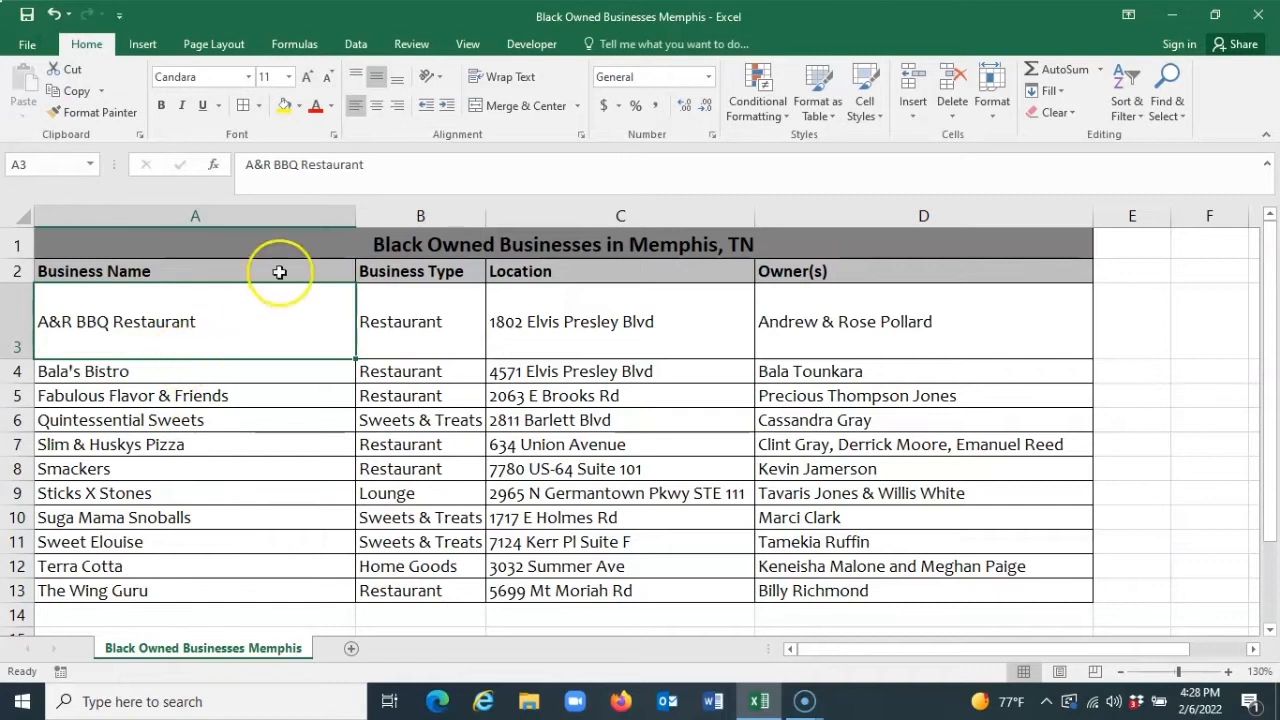
pyautogui.click(447, 108)
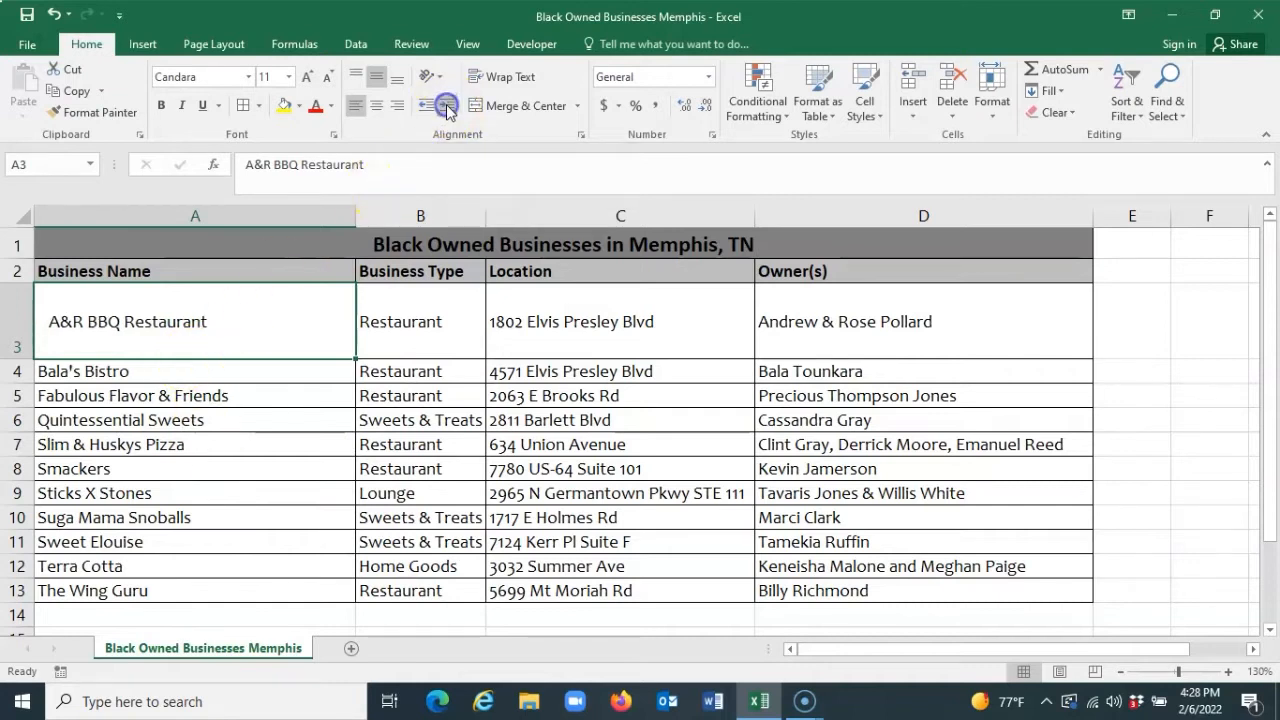
pyautogui.click(422, 107)
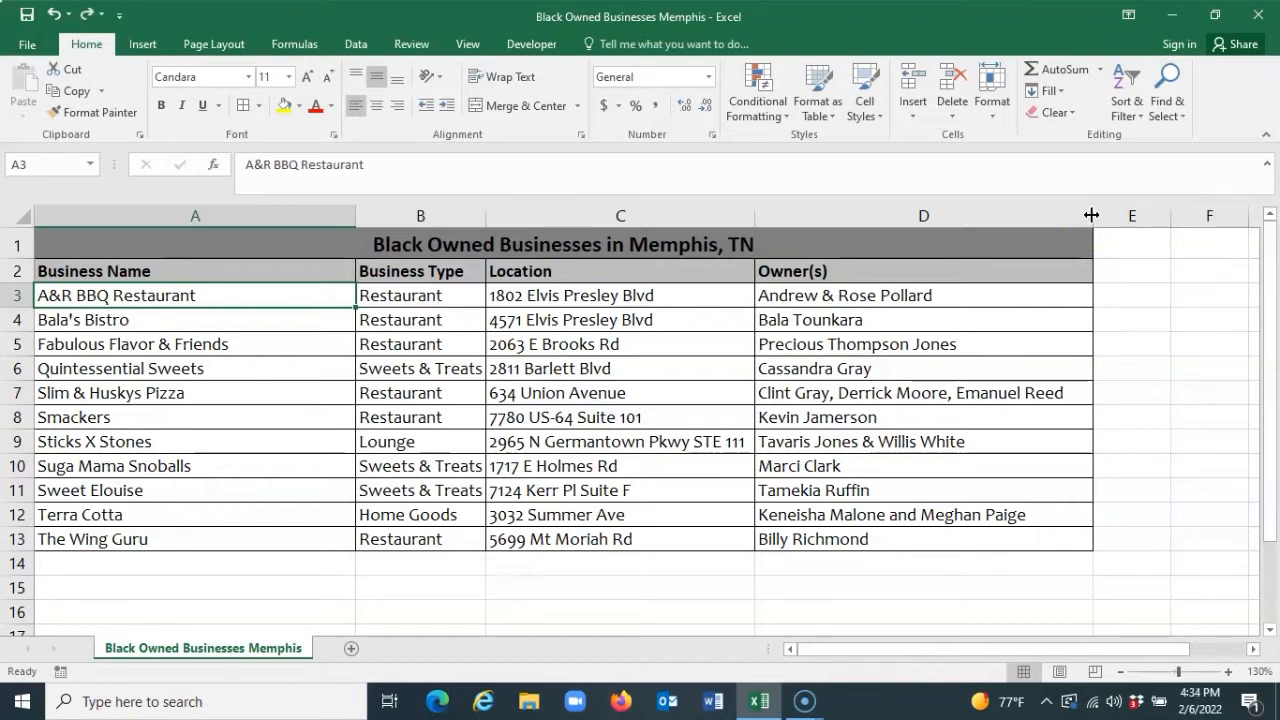
# Step: Narrow column D to about the width of its entry in D3 and wrap the text of the whole column
pyautogui.moveTo(1092, 215); pyautogui.dragTo(938, 215)
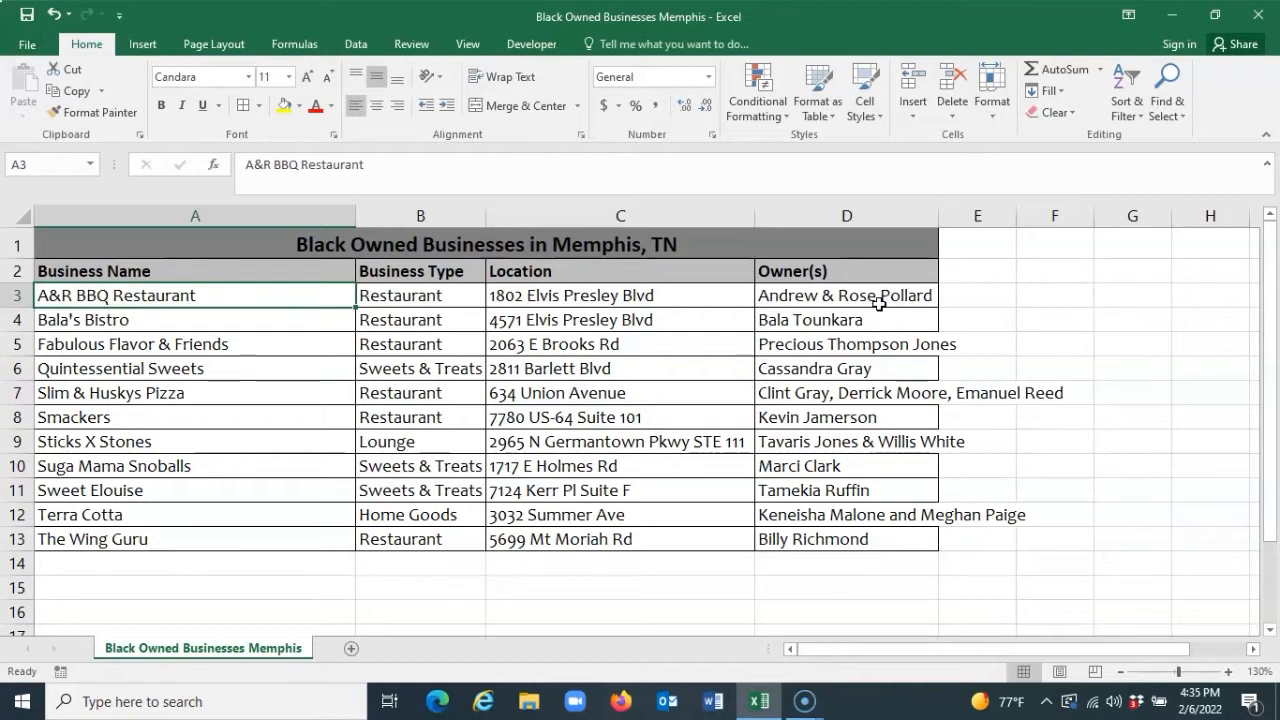
pyautogui.click(843, 215)
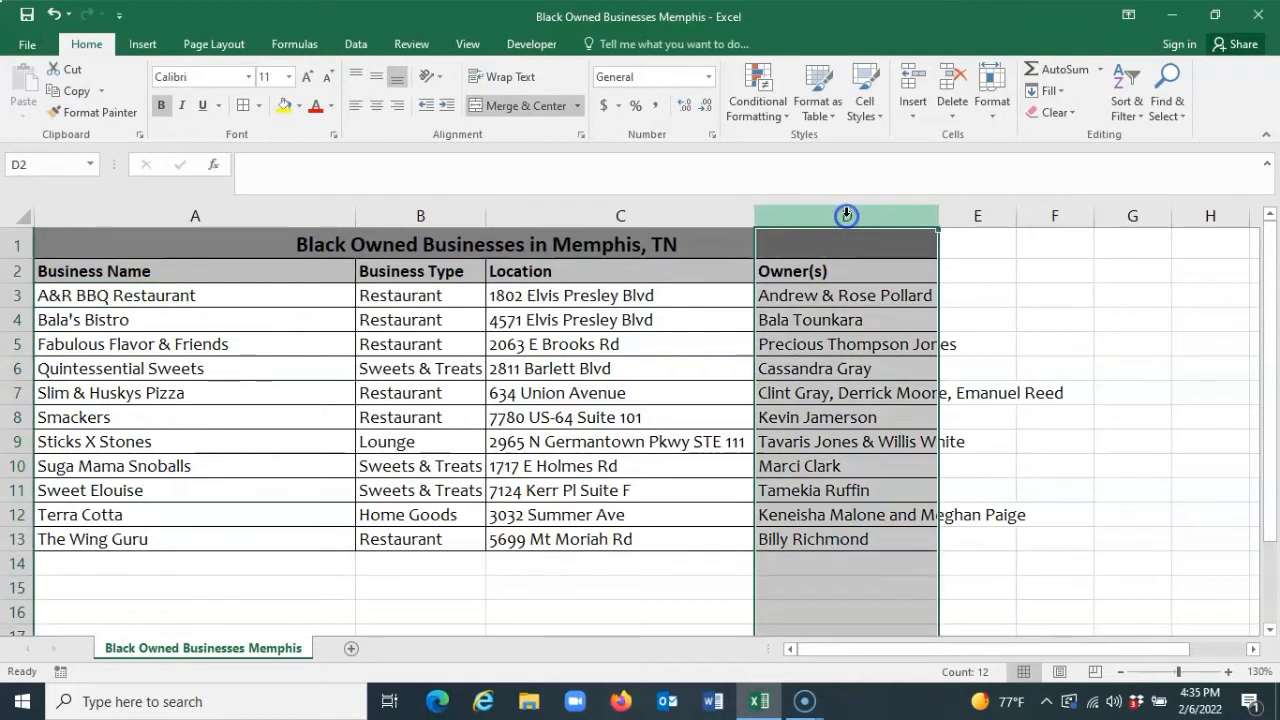
pyautogui.click(510, 77)
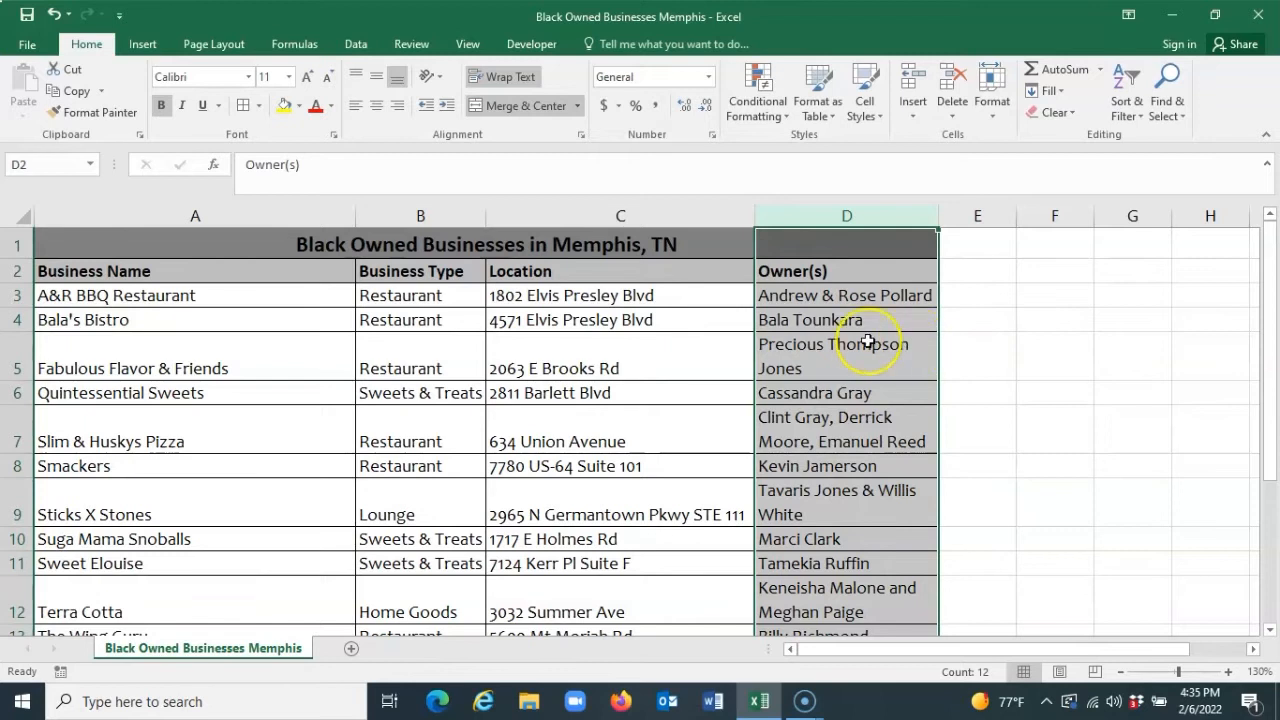
# Step: Apply middle vertical alignment to every cell of the worksheet
pyautogui.scroll(-1, 867, 341)
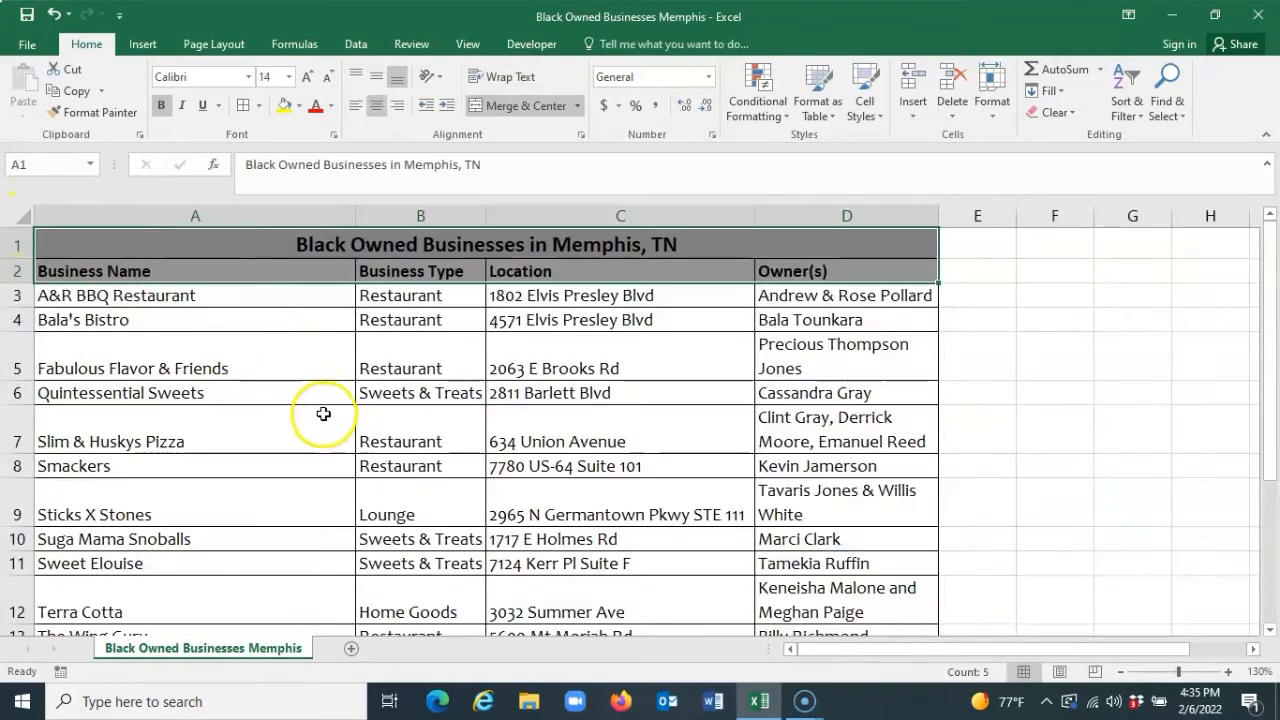
pyautogui.click(18, 216)
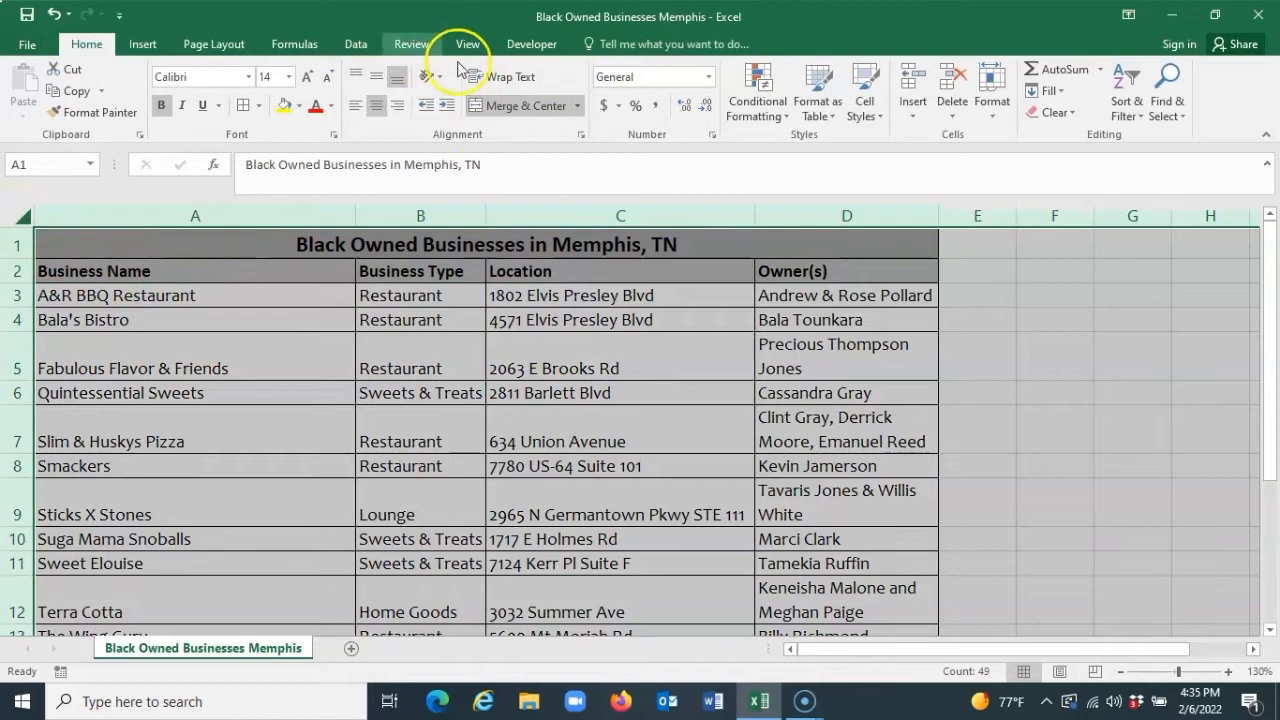
pyautogui.click(376, 77)
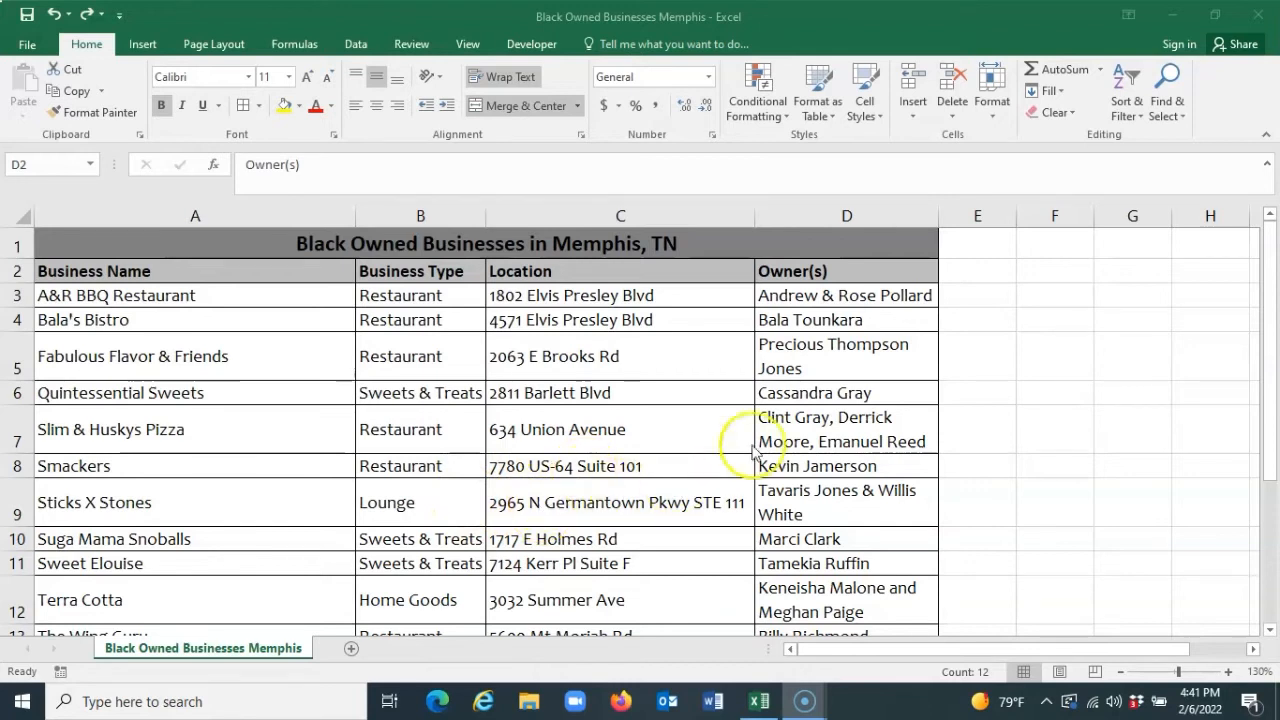
# Step: Hide column D with the business owners
pyautogui.click(853, 214)
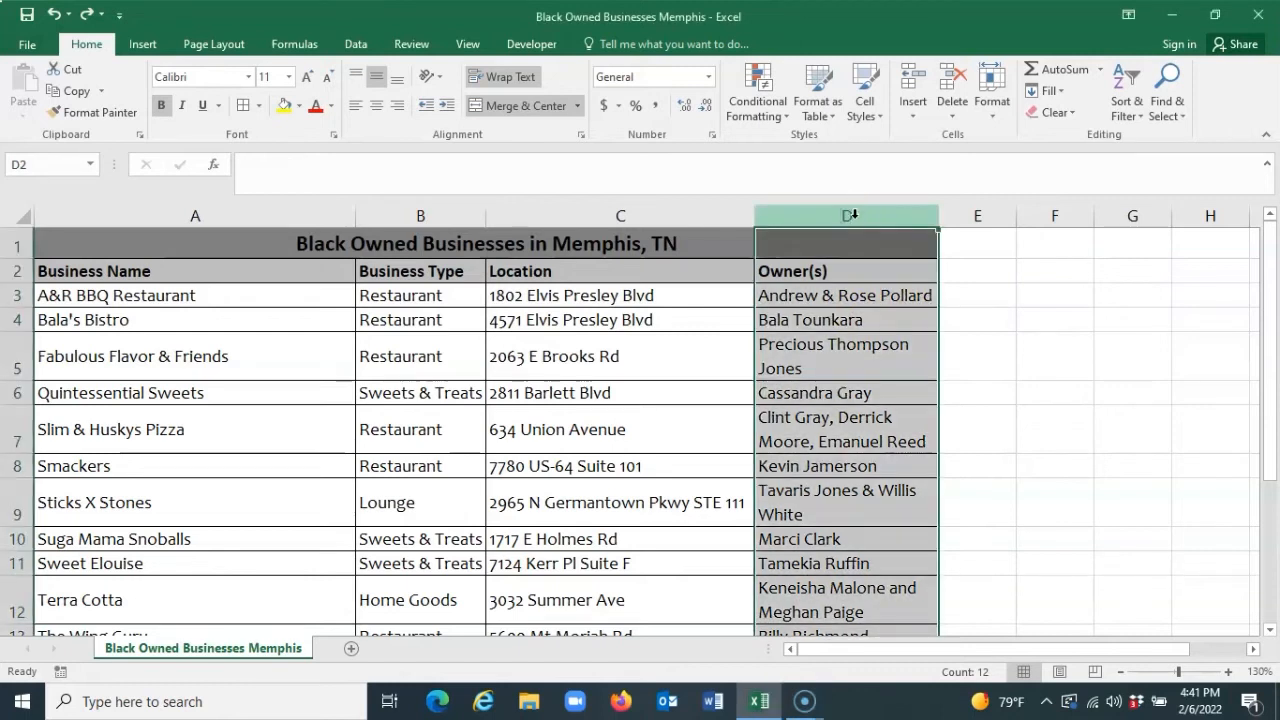
pyautogui.rightClick(853, 215)
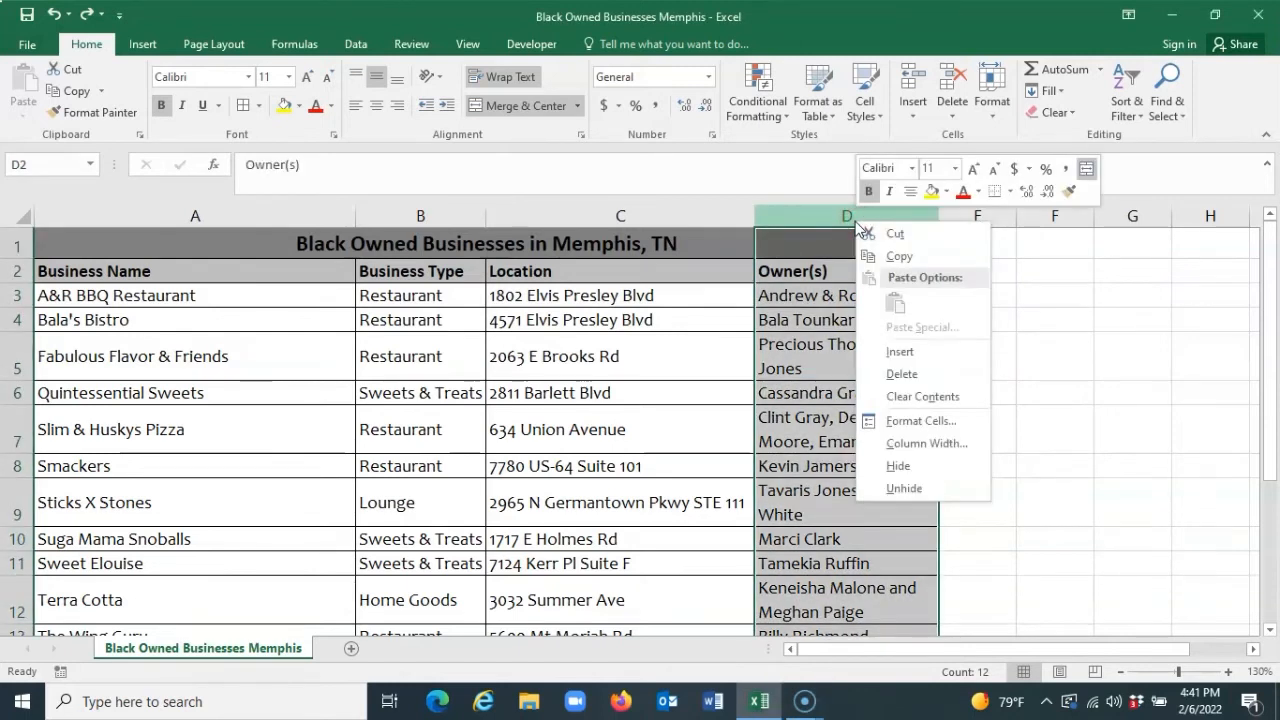
pyautogui.click(905, 465)
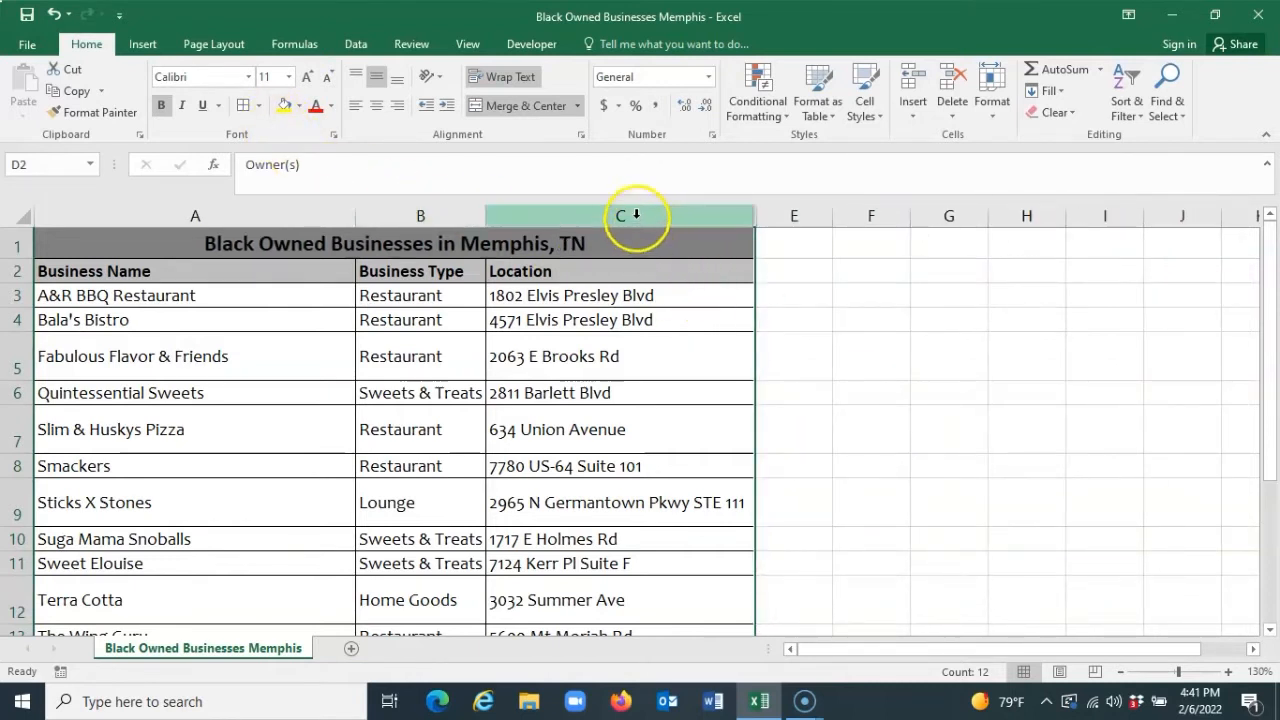
# Step: Unhide column D by way of a selection spanning its neighbouring columns C through E
pyautogui.click(636, 217)
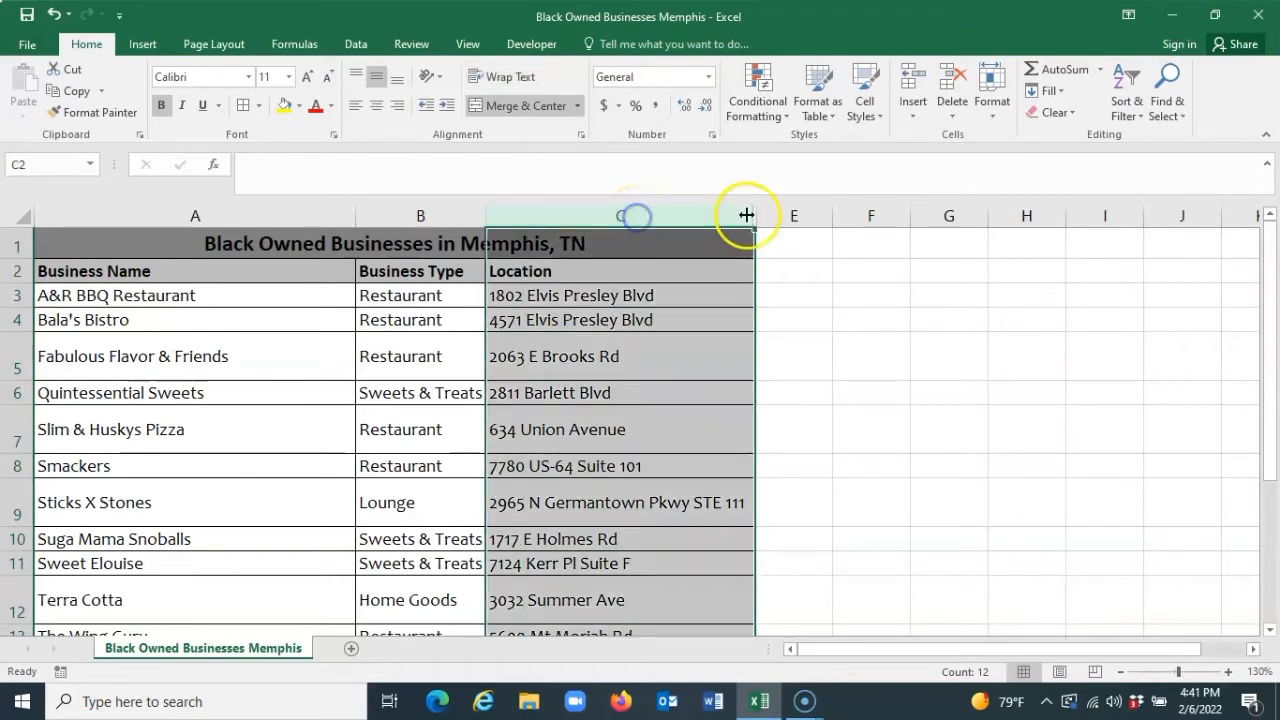
pyautogui.click(793, 216)
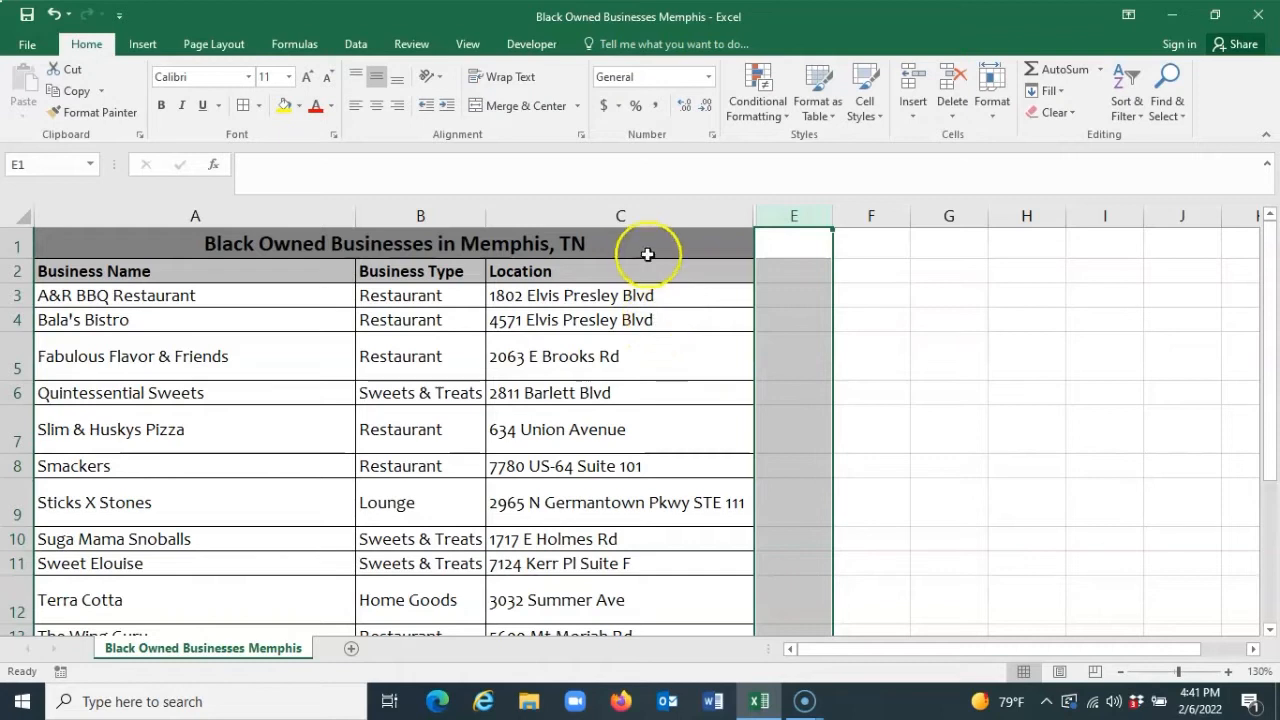
pyautogui.moveTo(620, 214); pyautogui.dragTo(791, 223)
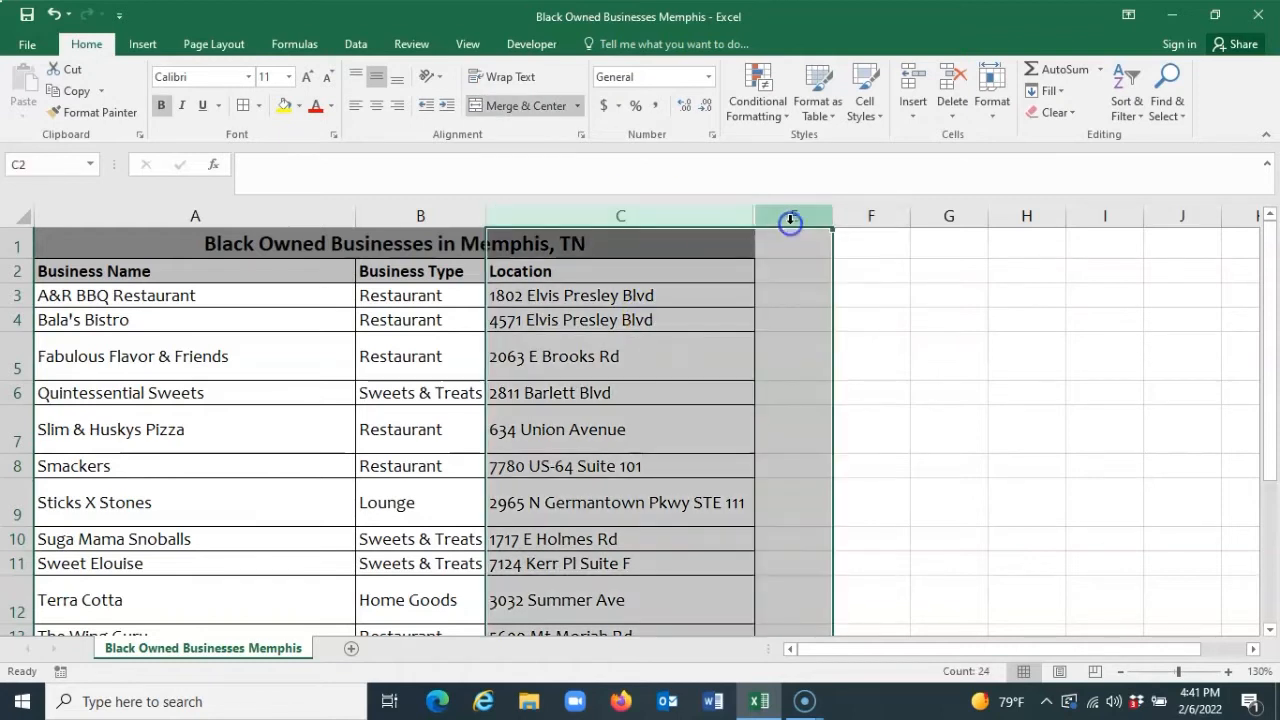
pyautogui.rightClick(688, 224)
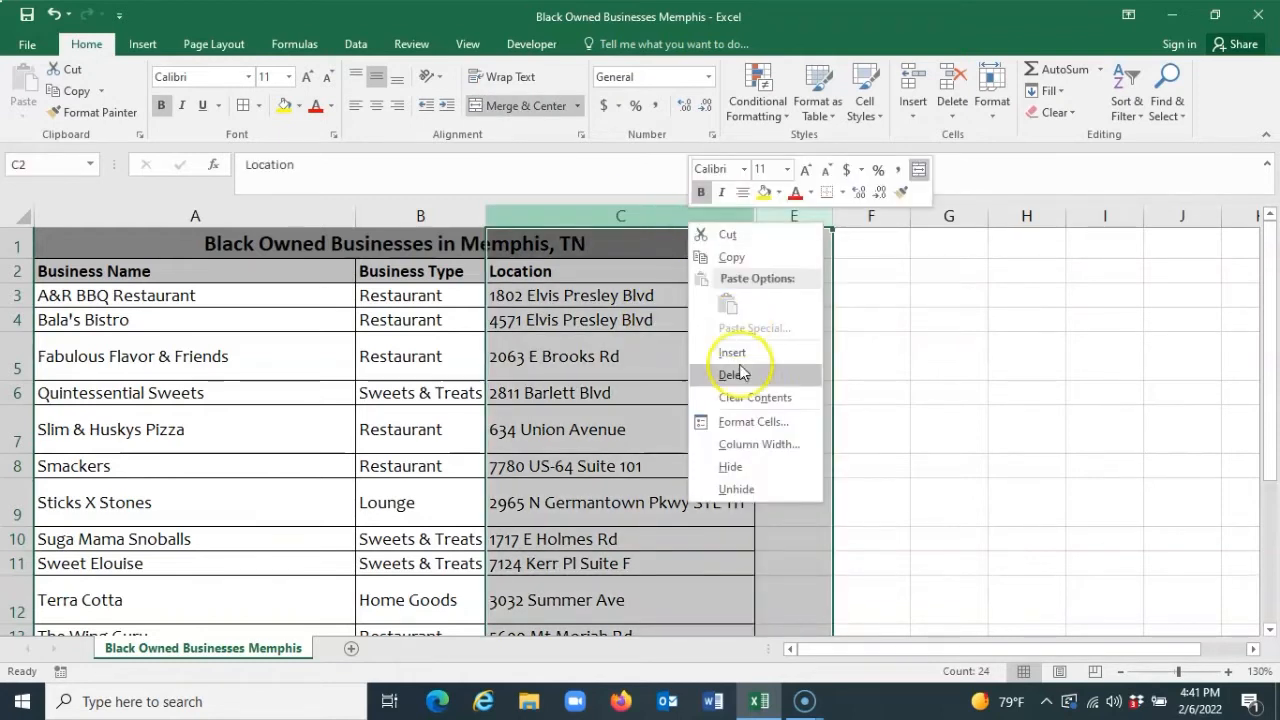
pyautogui.click(740, 489)
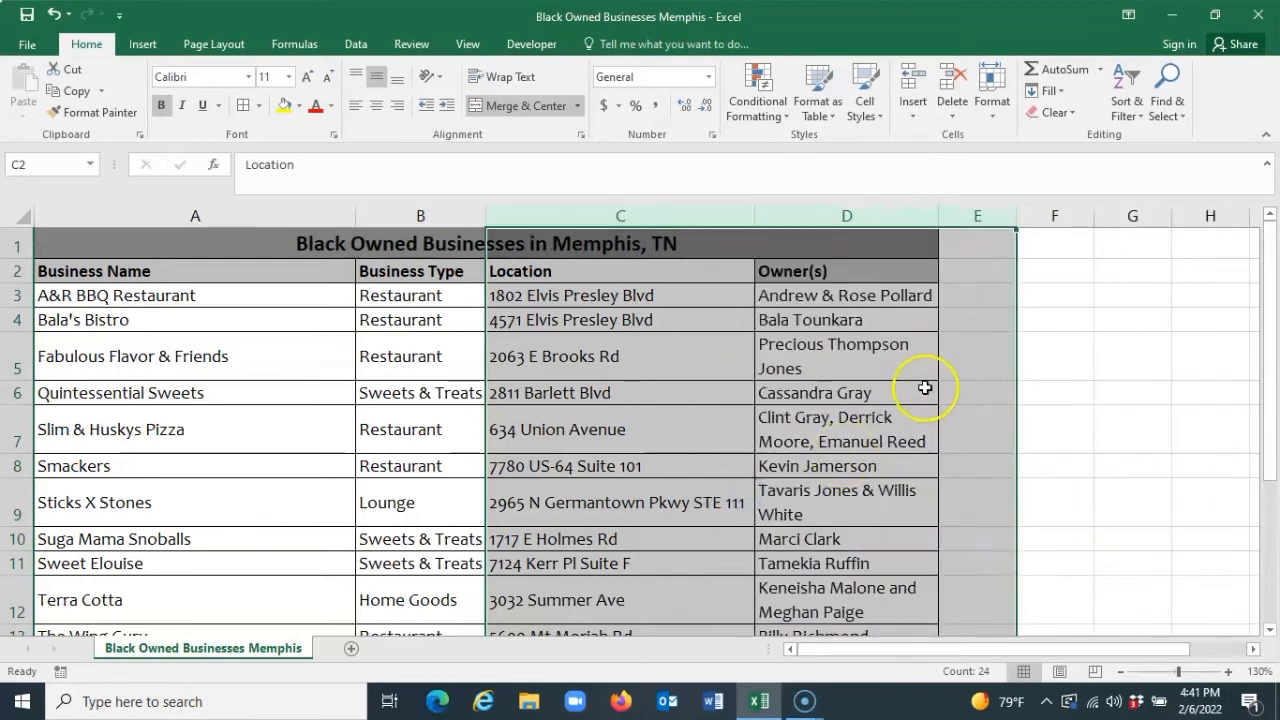
# Step: Undo the last unhide and bring column D back directly from the hidden boundary between columns C and E
pyautogui.click(54, 16)
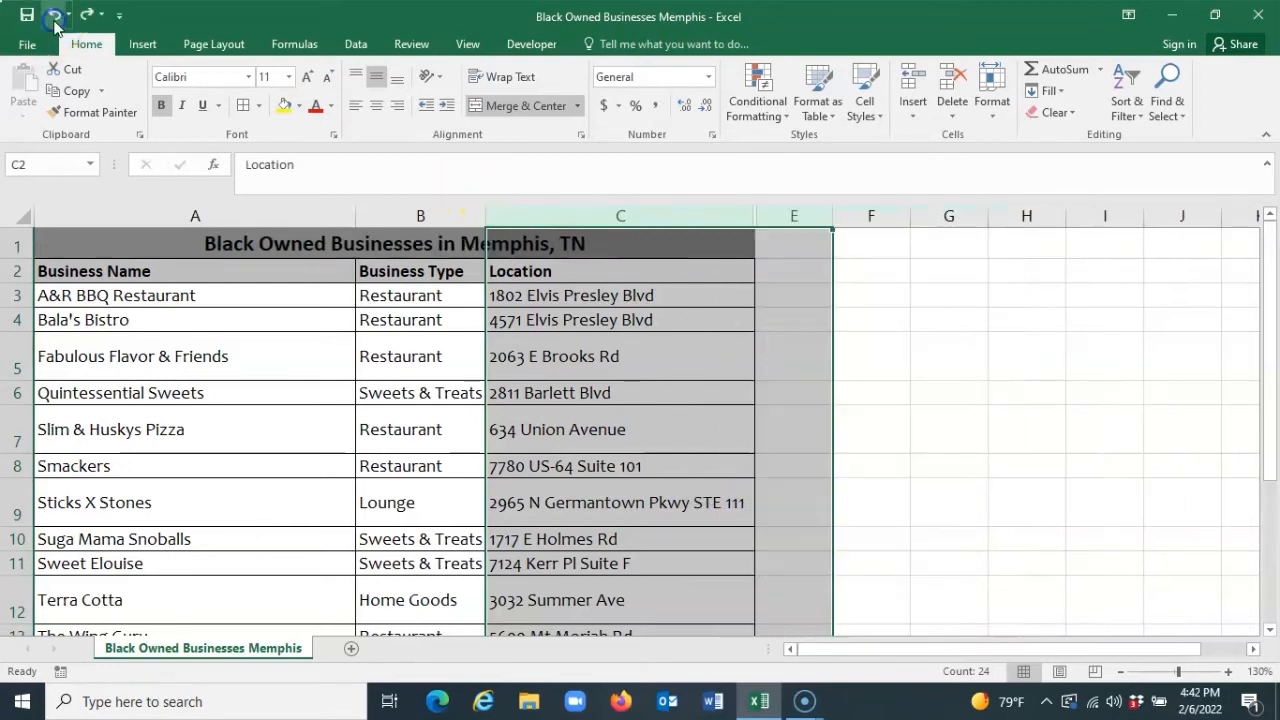
pyautogui.click(790, 290)
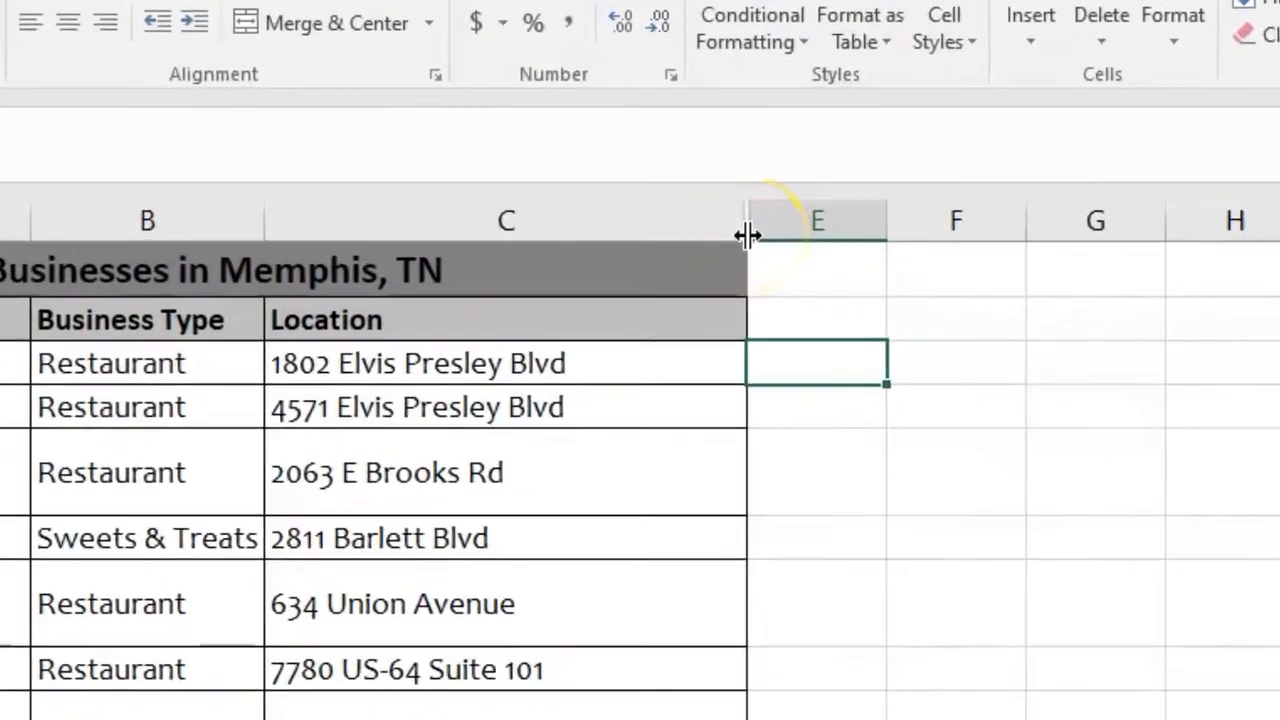
pyautogui.doubleClick(743, 232)
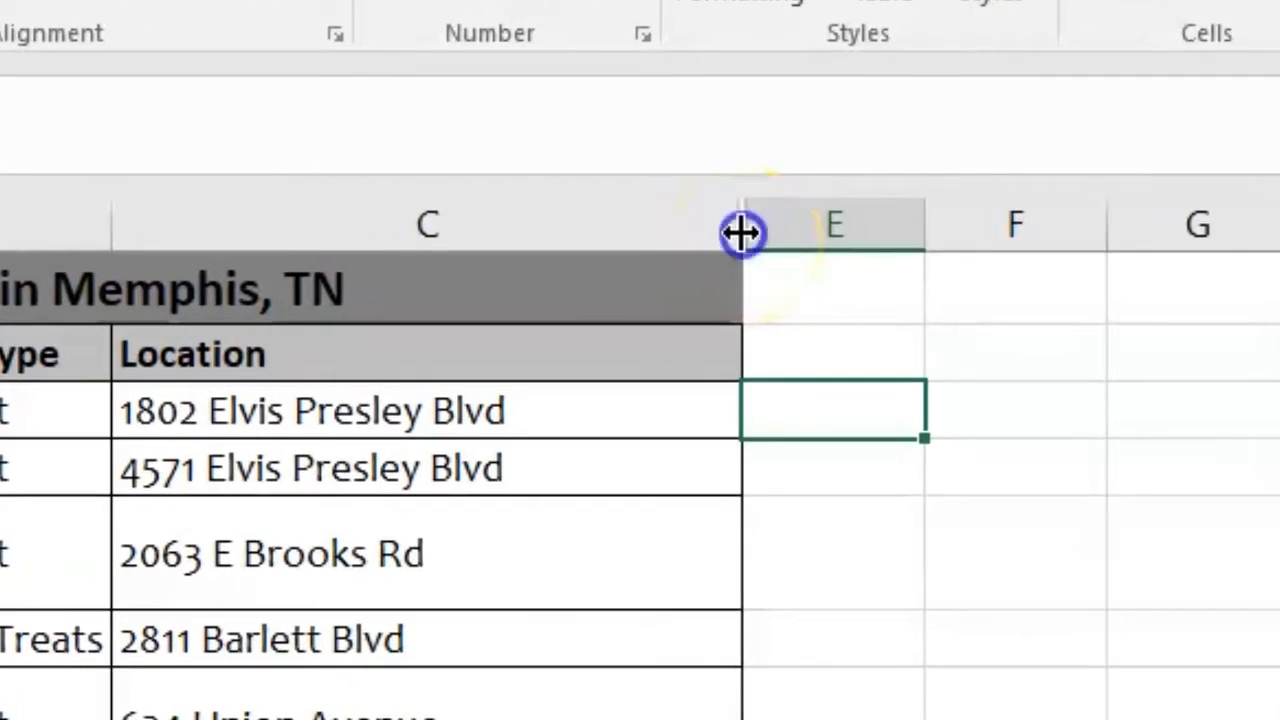
pyautogui.doubleClick(741, 232)
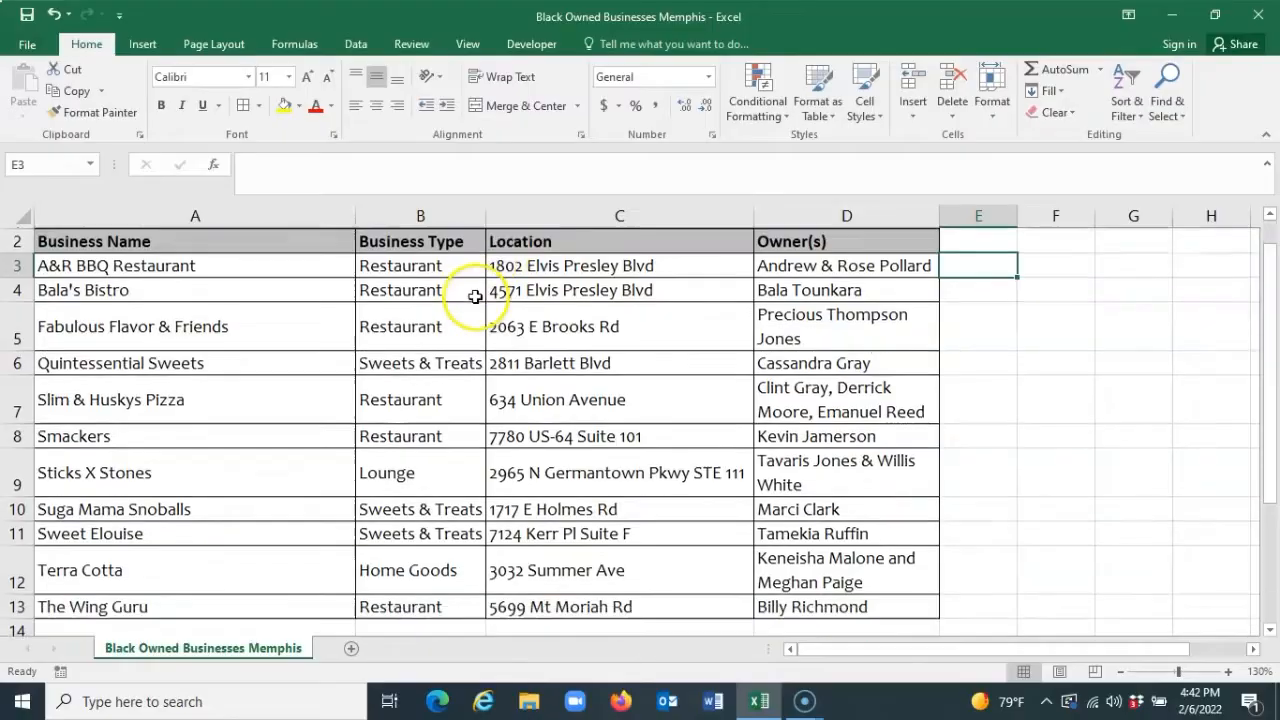
# Step: Hide row 12 with the Terra Cotta entry and unhide it through a selection of rows 11 to 13
pyautogui.scroll(-1, 468, 300)
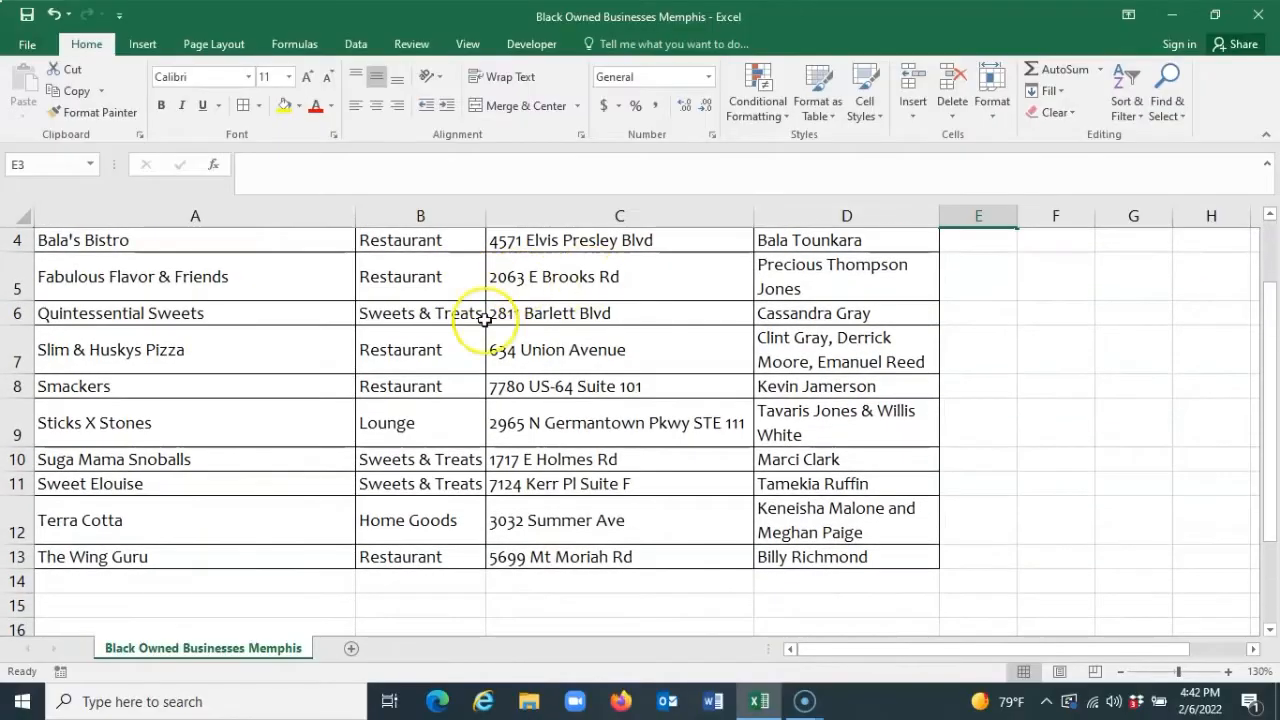
pyautogui.rightClick(16, 520)
pyautogui.click(58, 486)
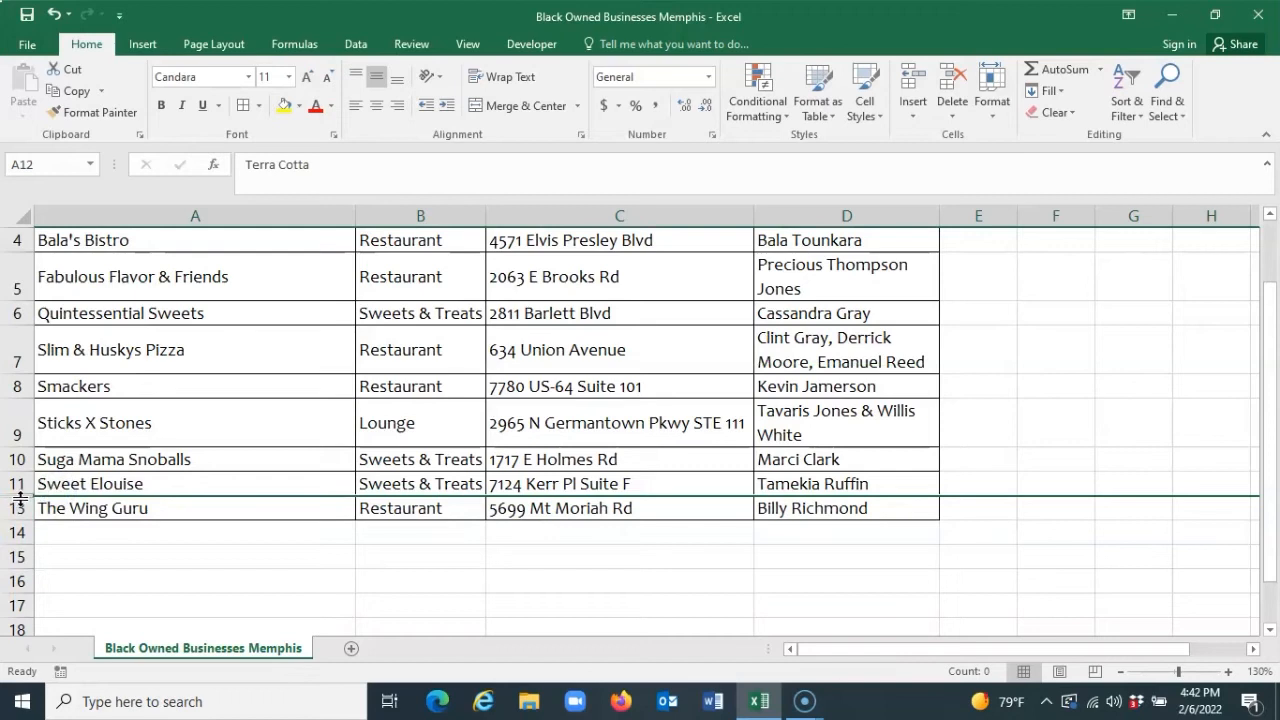
pyautogui.moveTo(16, 486); pyautogui.dragTo(20, 505)
pyautogui.rightClick(20, 505)
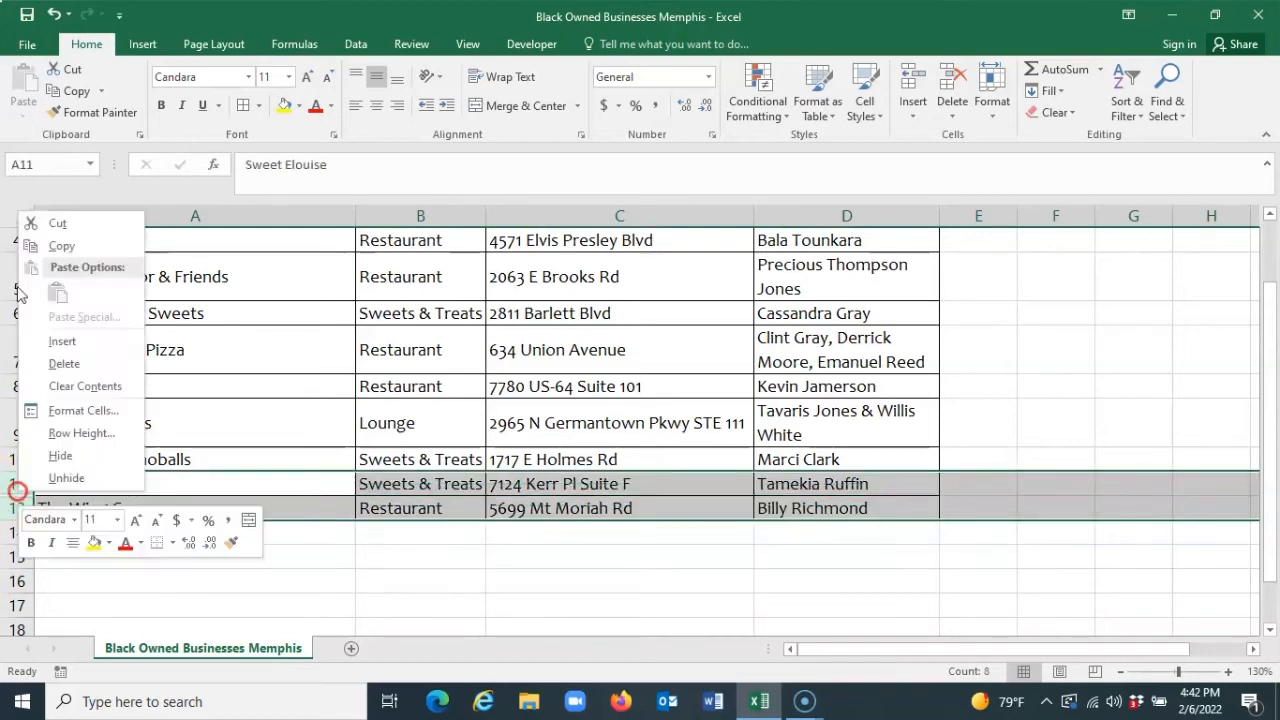
pyautogui.click(62, 479)
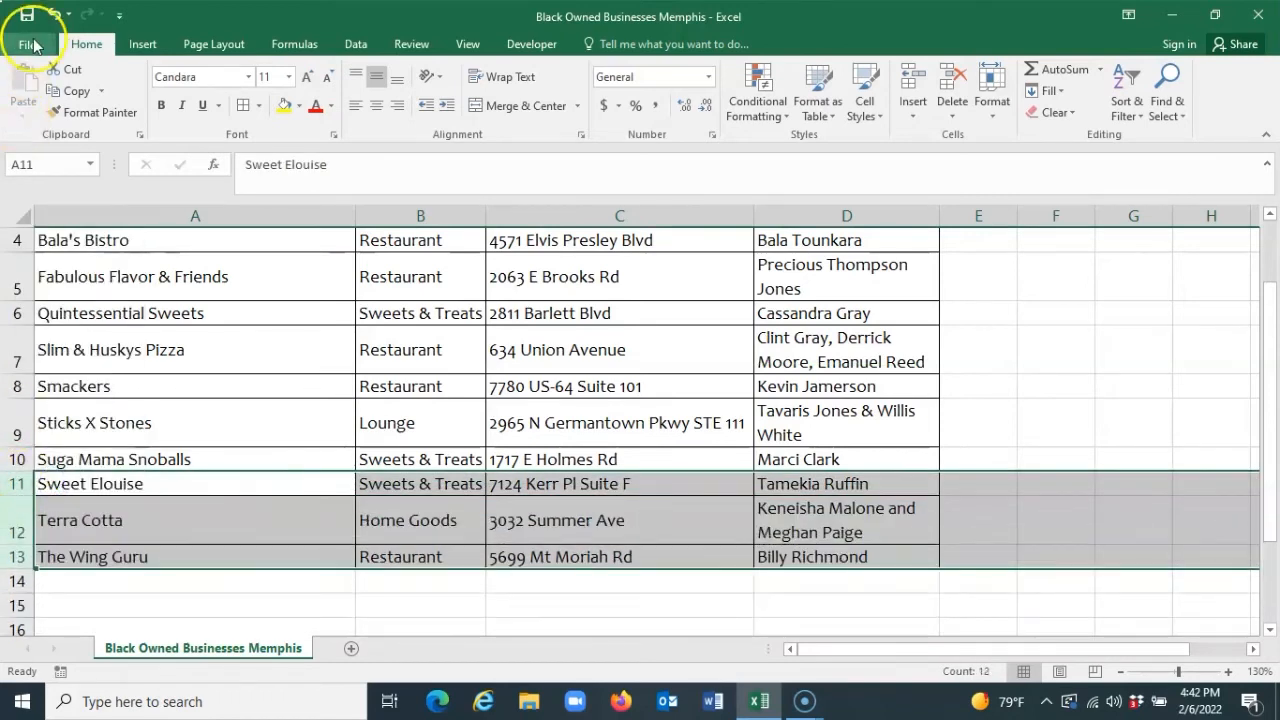
# Step: Undo the unhiding of row 12 and bring the row back directly from the hidden boundary between rows 11 and 13
pyautogui.click(53, 15)
pyautogui.moveTo(16, 496); pyautogui.dragTo(16, 496)
pyautogui.doubleClick(16, 496)
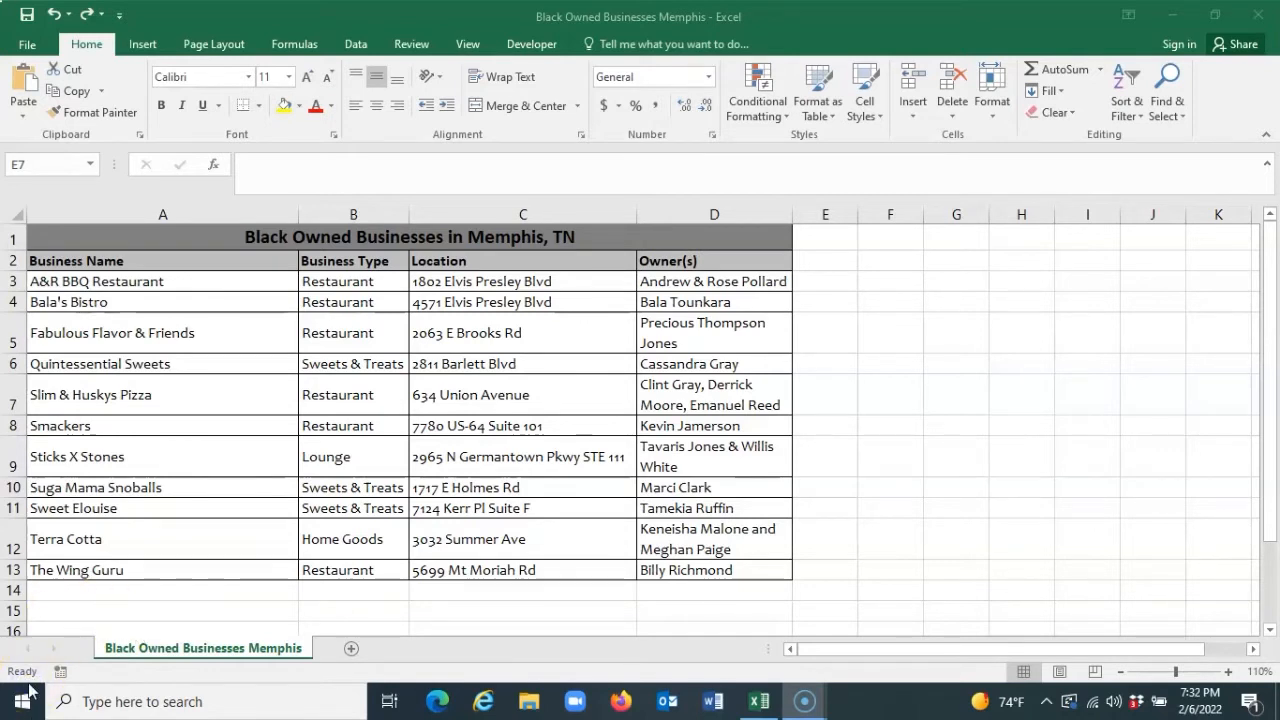
# Step: Narrow column A and insert two blank columns between the Location and Owner(s) columns
pyautogui.moveTo(297, 214); pyautogui.dragTo(215, 221)
pyautogui.click(623, 214)
pyautogui.rightClick(650, 212)
pyautogui.click(697, 343)
pyautogui.rightClick(689, 209)
pyautogui.click(745, 265)
# Step: Merge and center cells D2:E2 and enter the heading "Hours" in them
pyautogui.moveTo(666, 263); pyautogui.dragTo(790, 263)
pyautogui.click(512, 108)
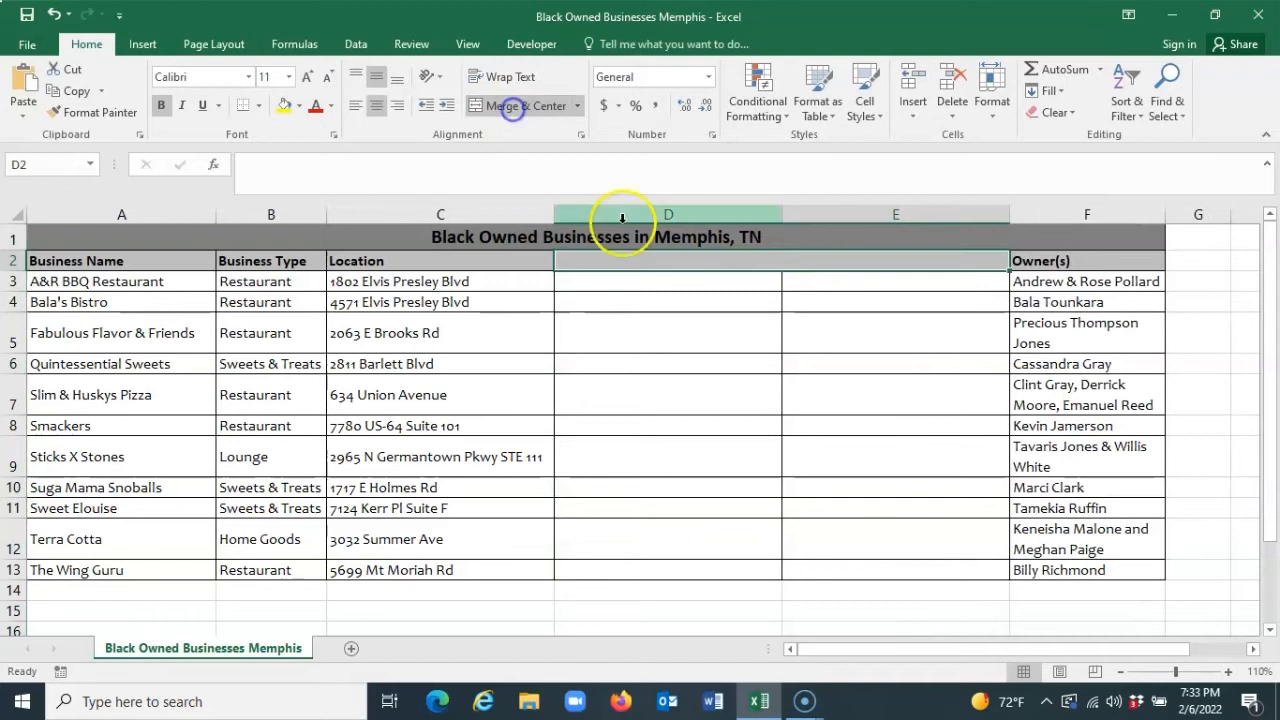
pyautogui.write('Hours')
# Step: Set the width of columns D and E to 10
pyautogui.moveTo(831, 209); pyautogui.dragTo(735, 210)
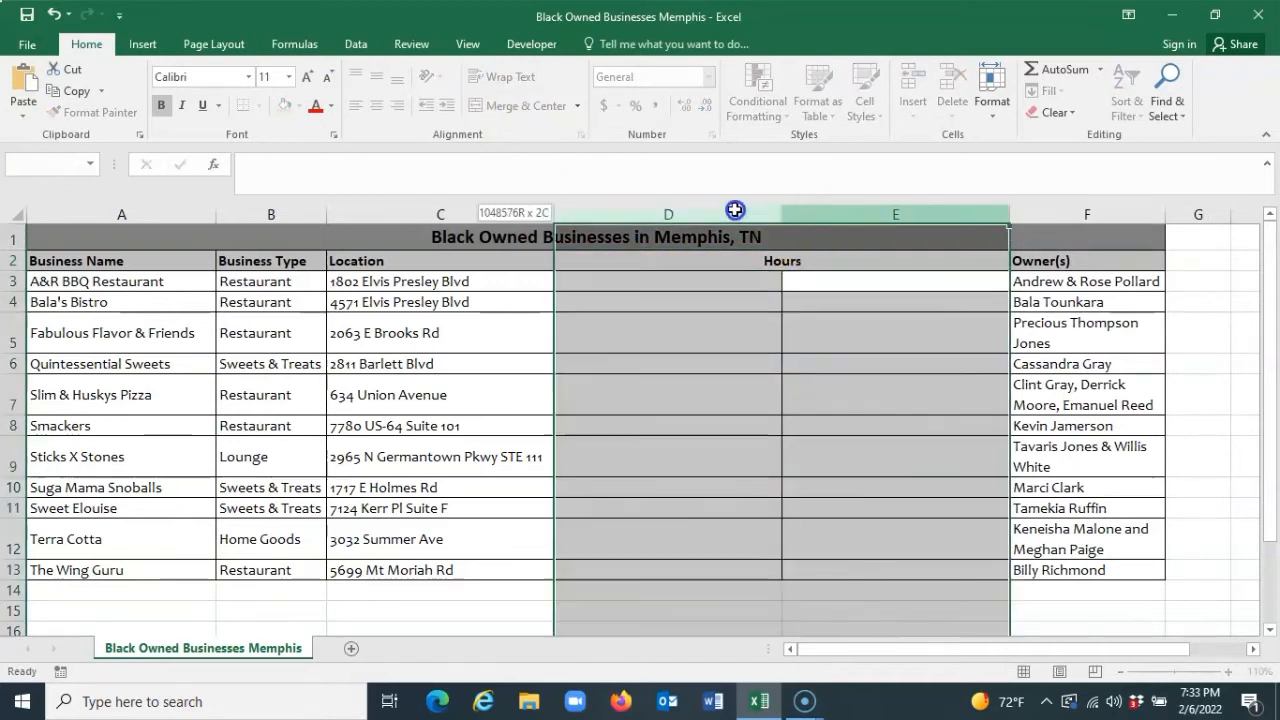
pyautogui.rightClick(712, 209)
pyautogui.click(786, 432)
pyautogui.write('10')
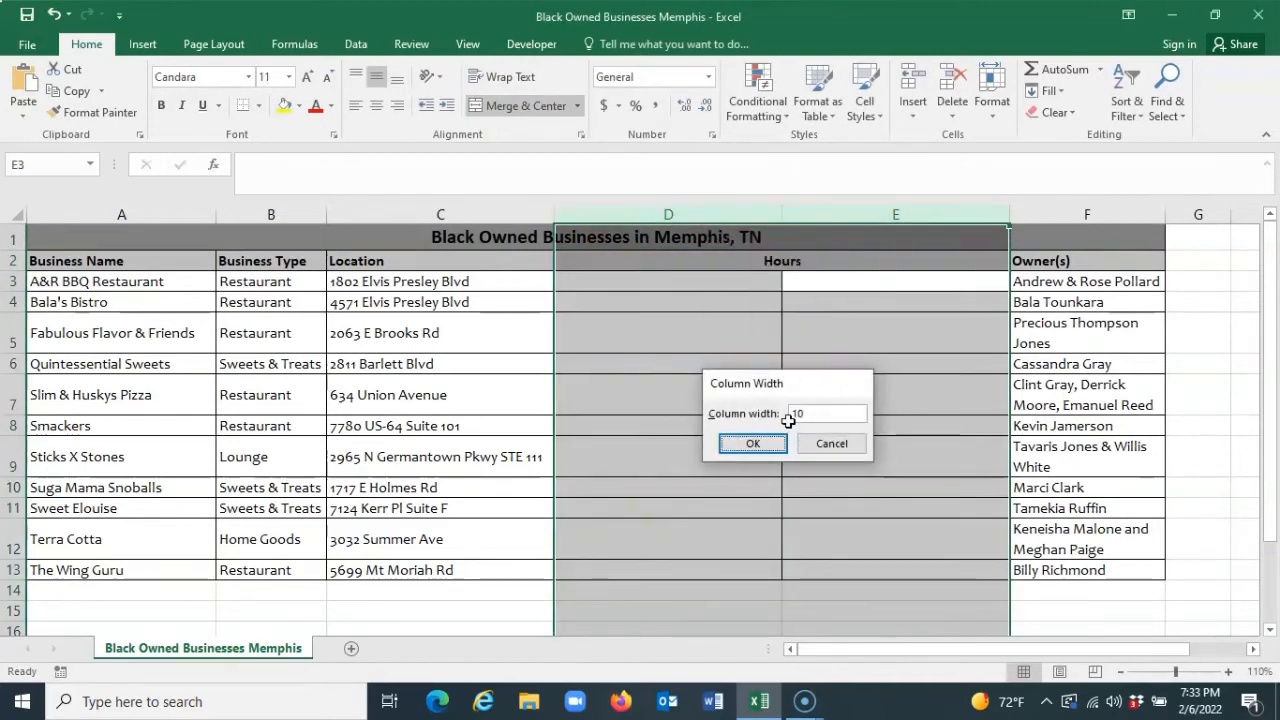
pyautogui.press('Return')
# Step: Insert a column before Owner(s) and enter the heading "Averge Amount Spent per visit" in F2
pyautogui.rightClick(790, 213)
pyautogui.click(862, 343)
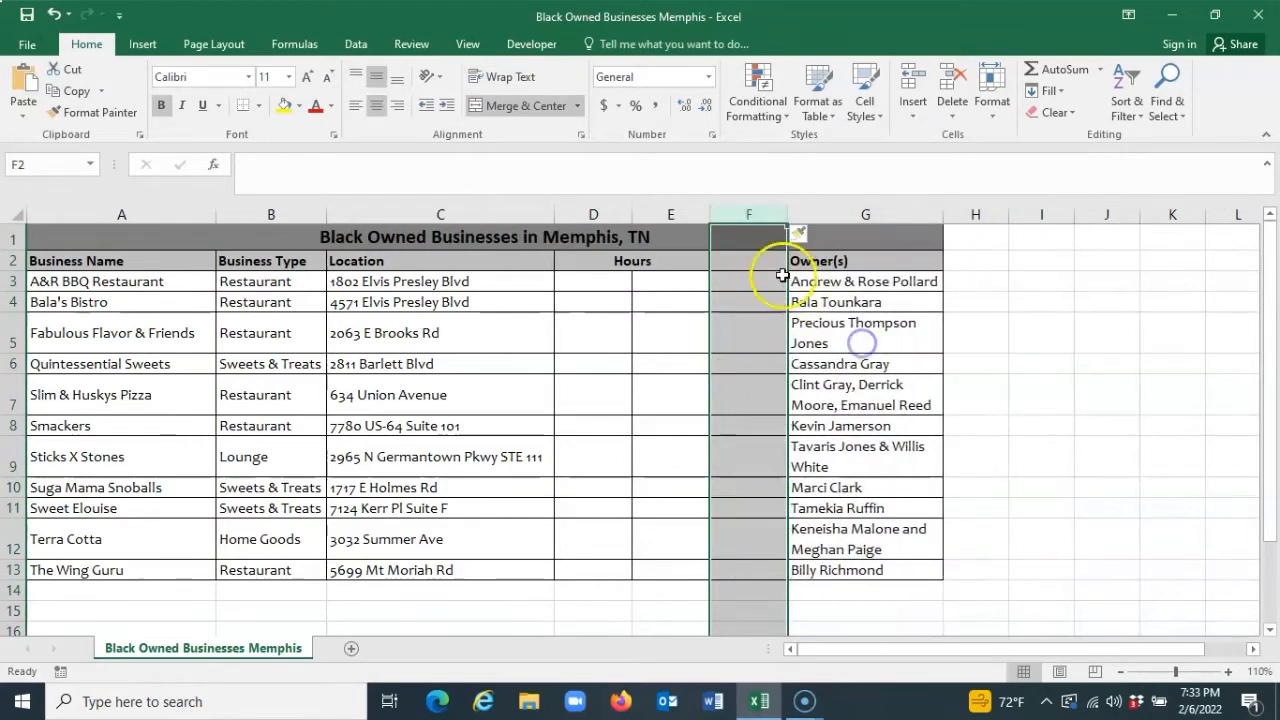
pyautogui.click(757, 259)
pyautogui.write('Averge Amount Spent per visit')
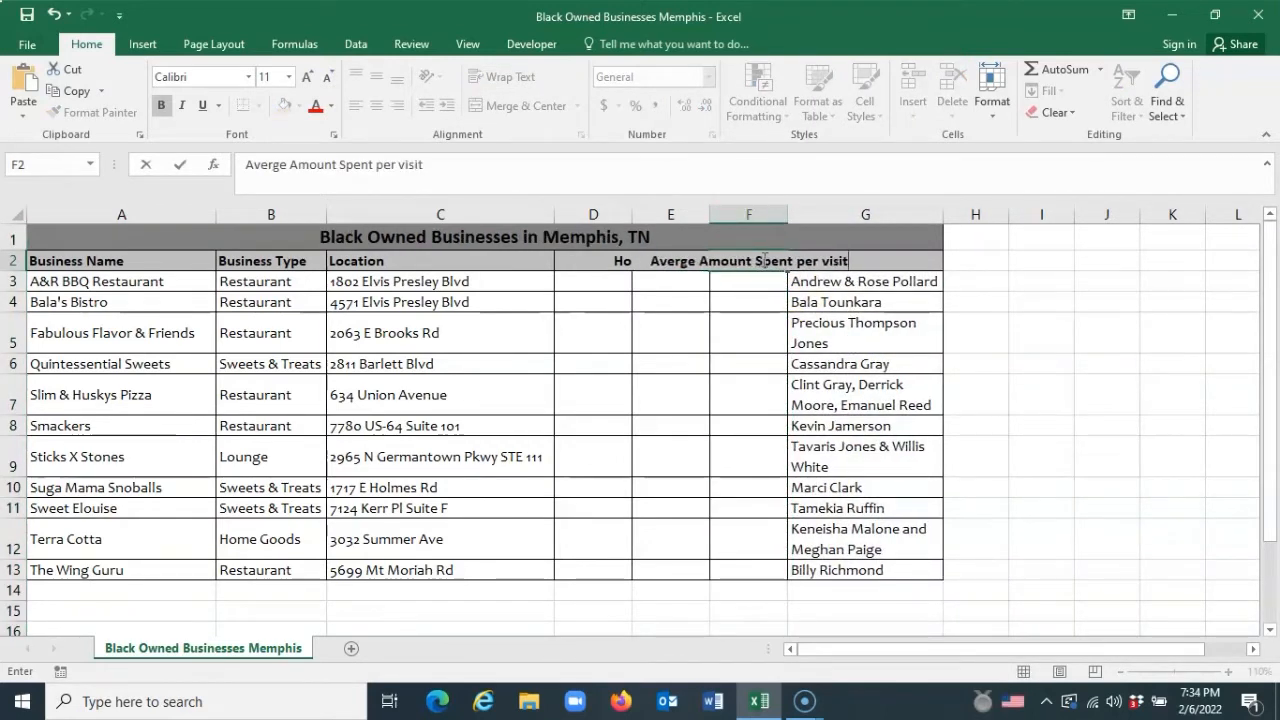
pyautogui.press('Return')
# Step: Add the headings "Date Opened" in H2 and "Percentage of Market Share" in I2
pyautogui.click(970, 267)
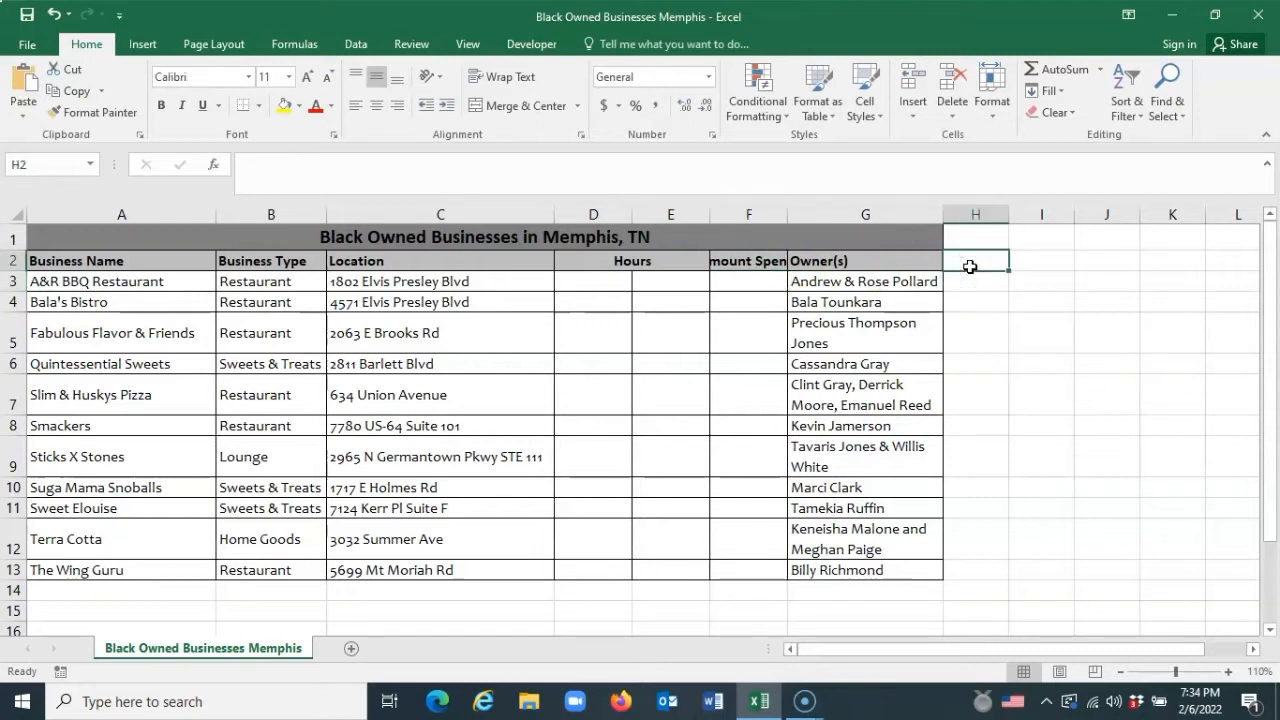
pyautogui.write('Date Opened')
pyautogui.press('Return')
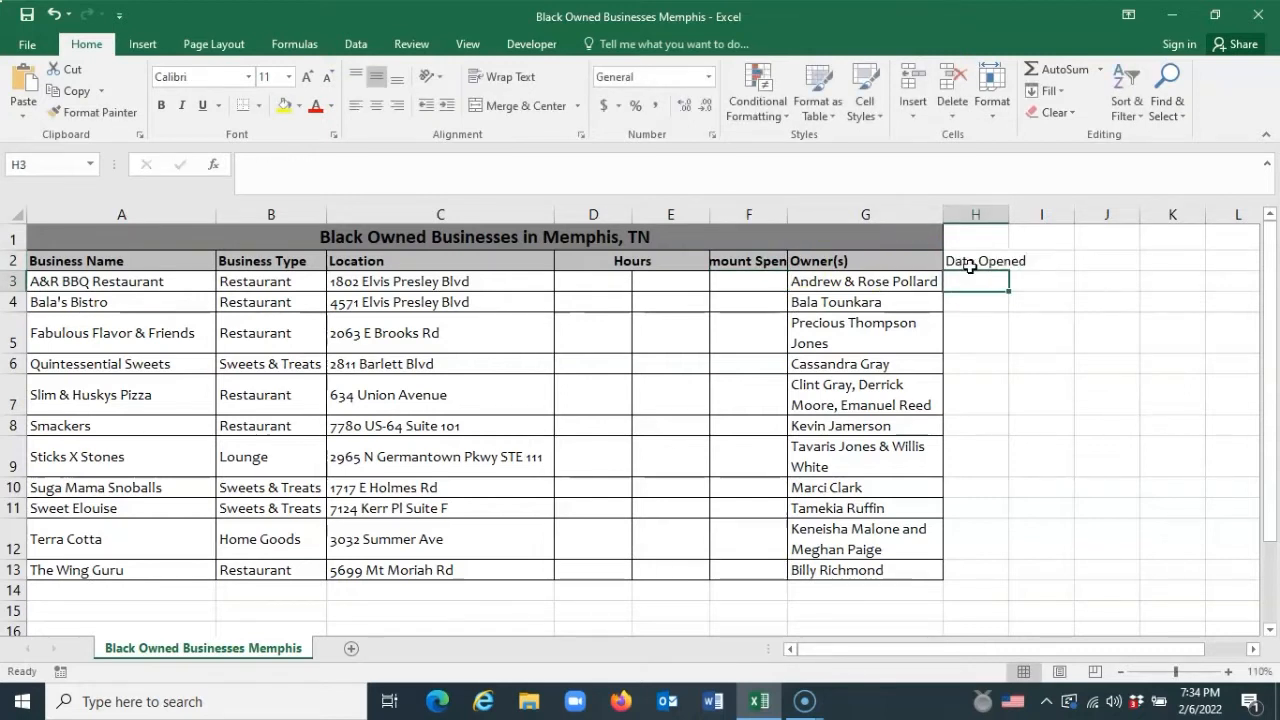
pyautogui.click(1043, 260)
pyautogui.write('Percentage')
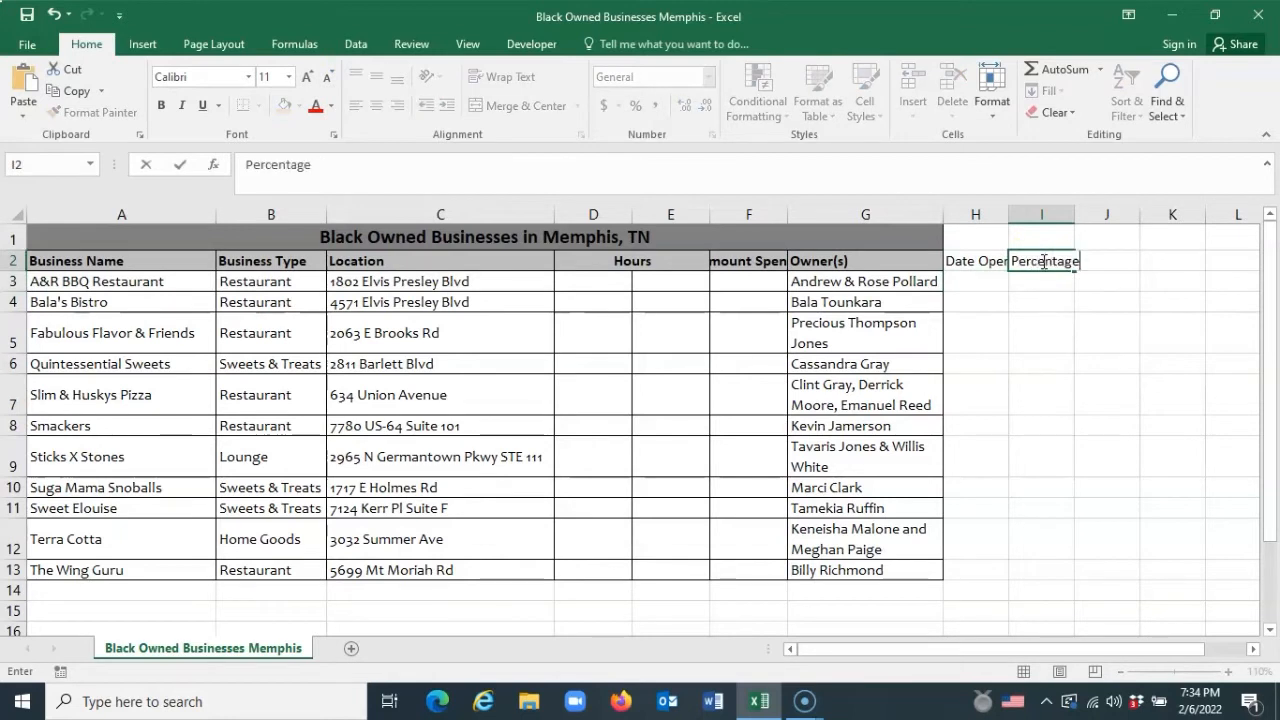
pyautogui.write(' of Marketi')
pyautogui.press('BackSpace')
pyautogui.write('Share')
pyautogui.press('Return')
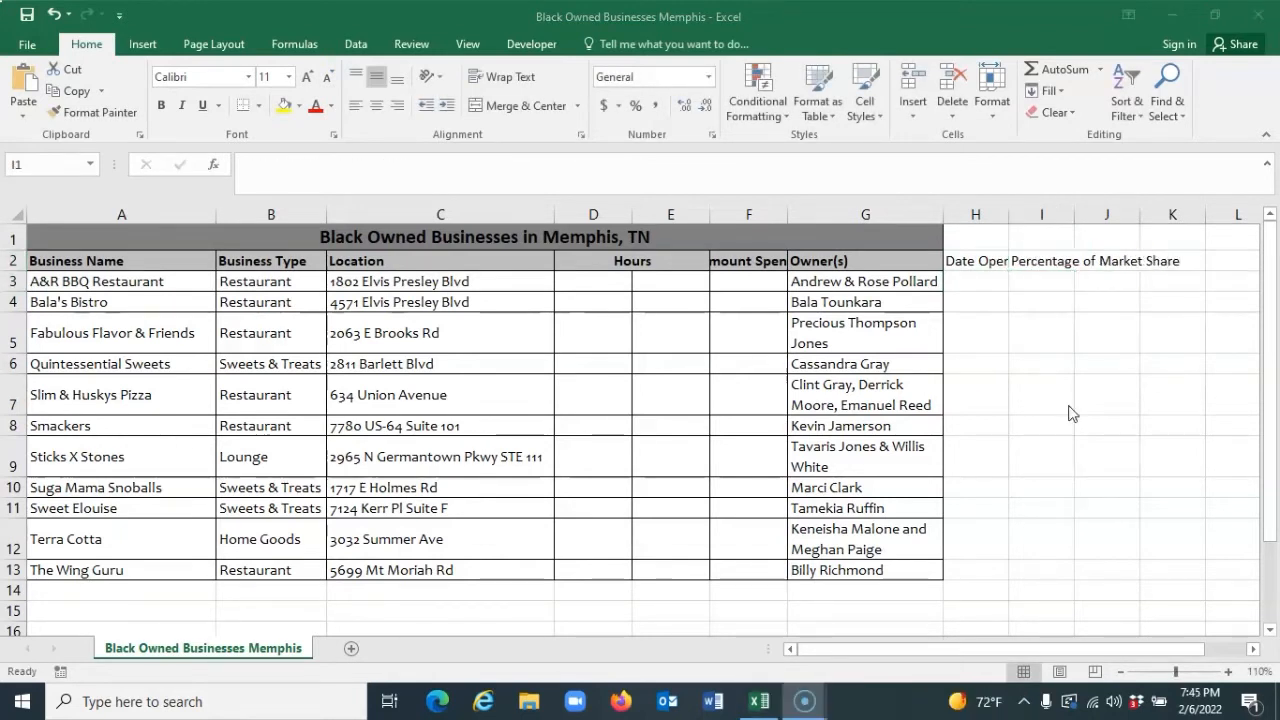
# Step: Extend the merged title in row 1 across A1:I1 by unmerging it and applying Merge & Center again
pyautogui.click(975, 364)
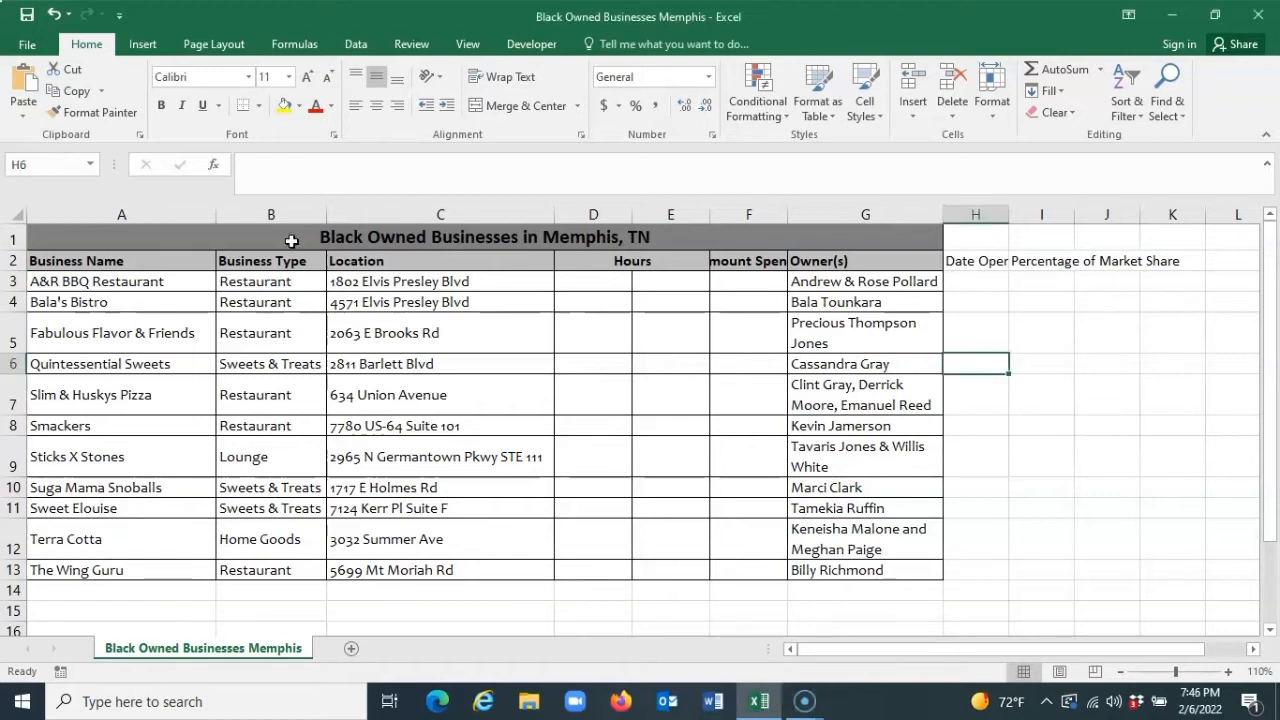
pyautogui.click(1043, 237)
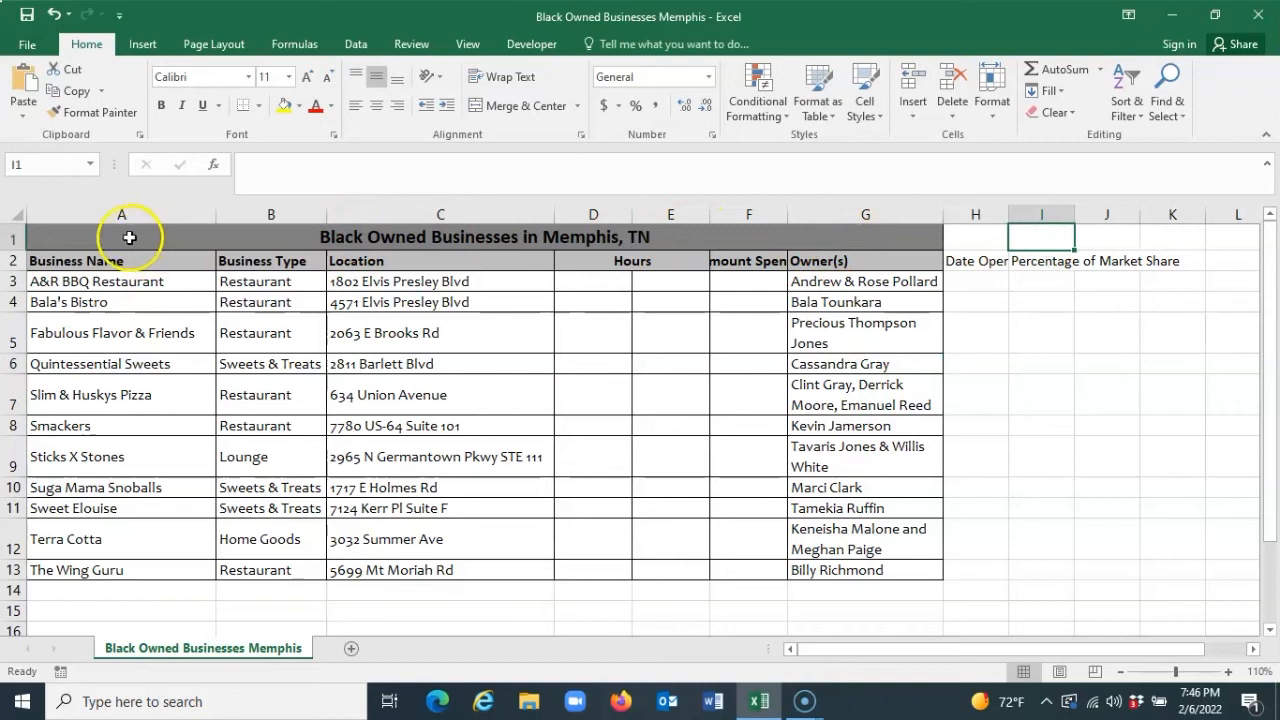
pyautogui.click(163, 237)
pyautogui.moveTo(806, 238); pyautogui.dragTo(1046, 240)
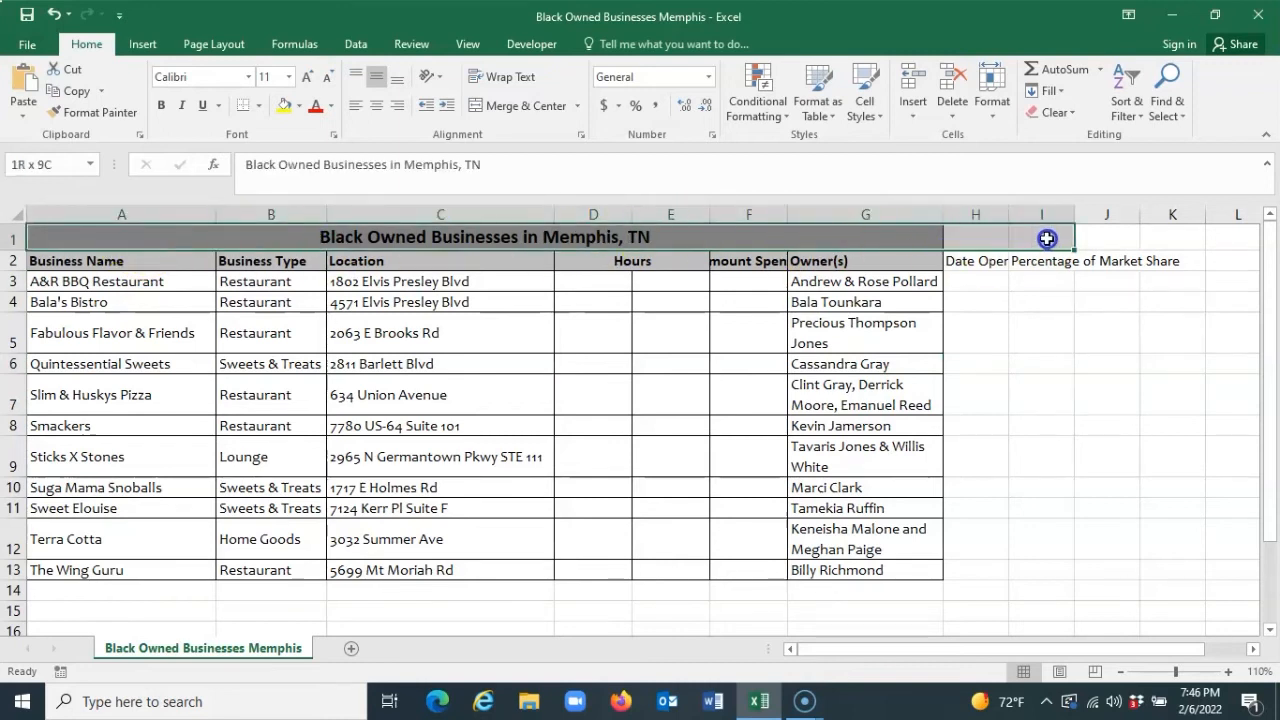
pyautogui.click(503, 106)
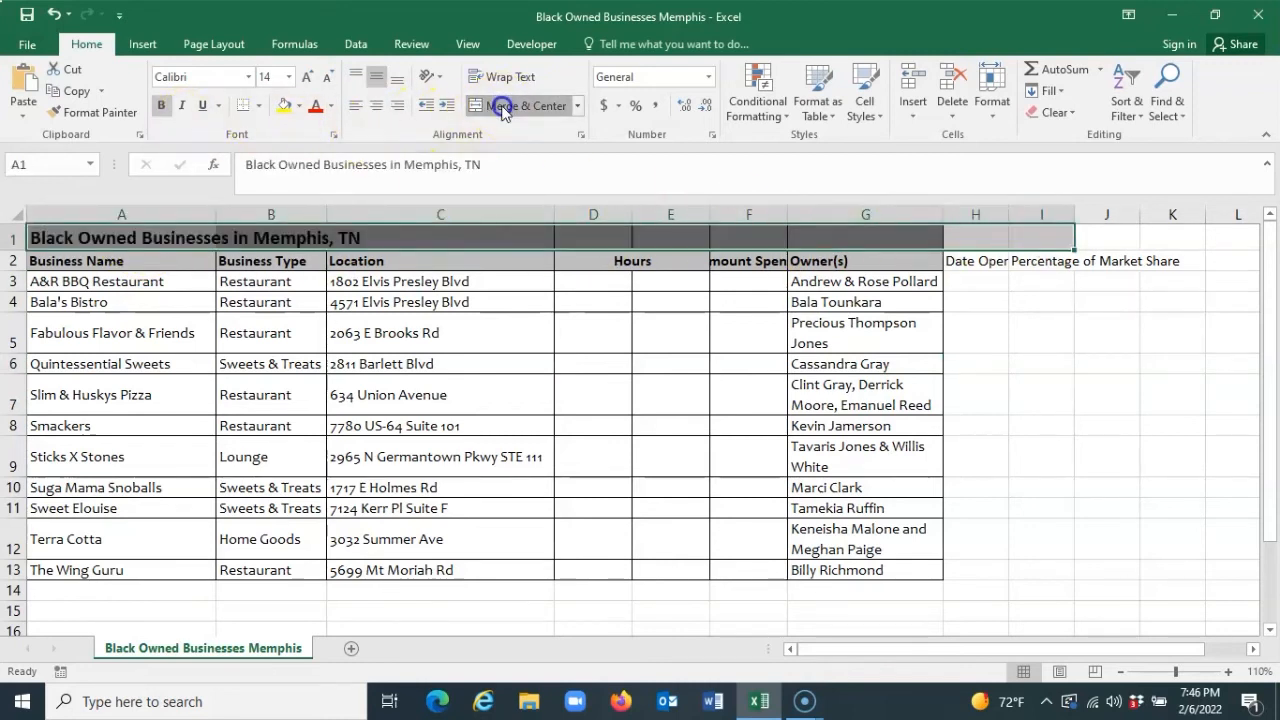
pyautogui.click(503, 106)
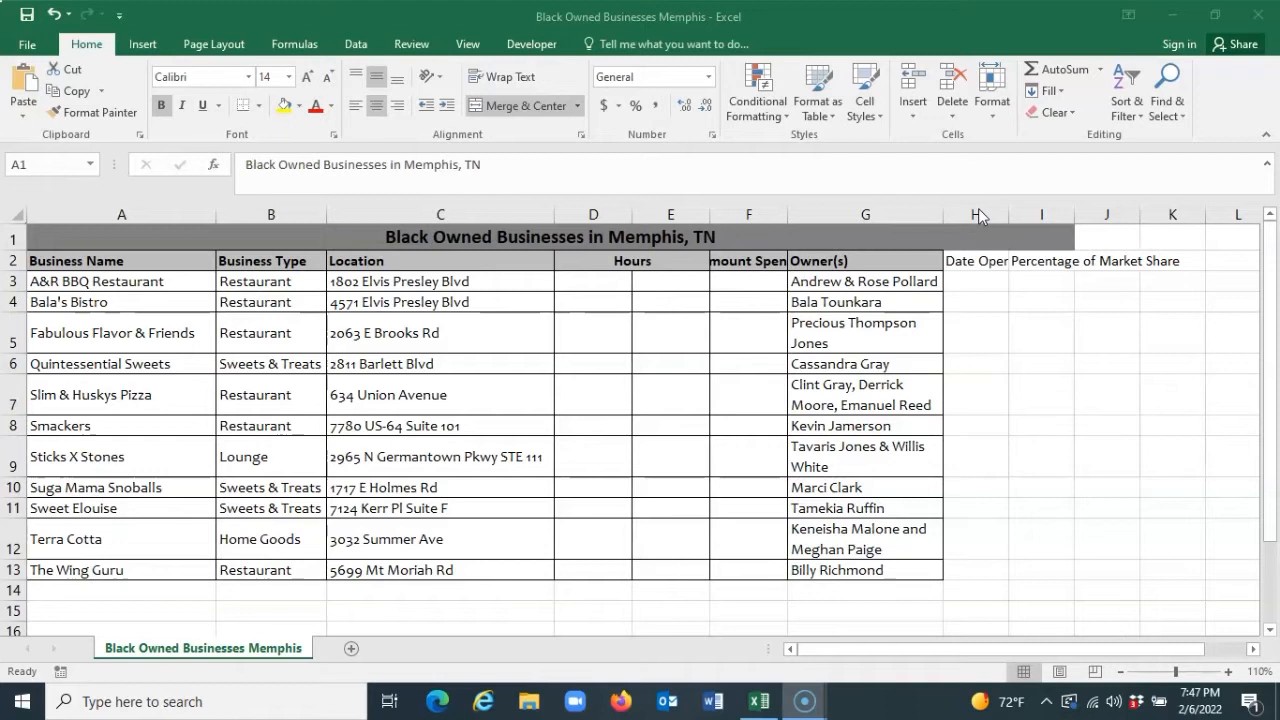
# Step: AutoFit column H to its Date Opened heading and wrap the text in header row 2
pyautogui.click(978, 213)
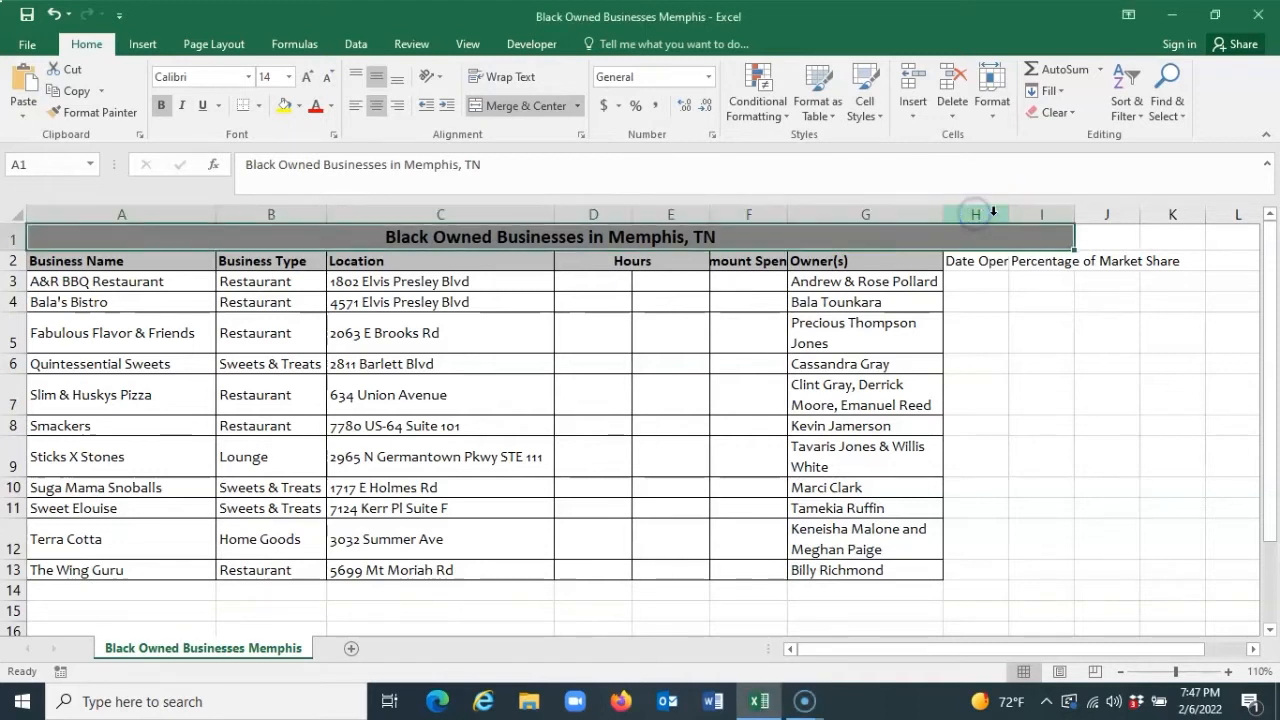
pyautogui.doubleClick(1008, 213)
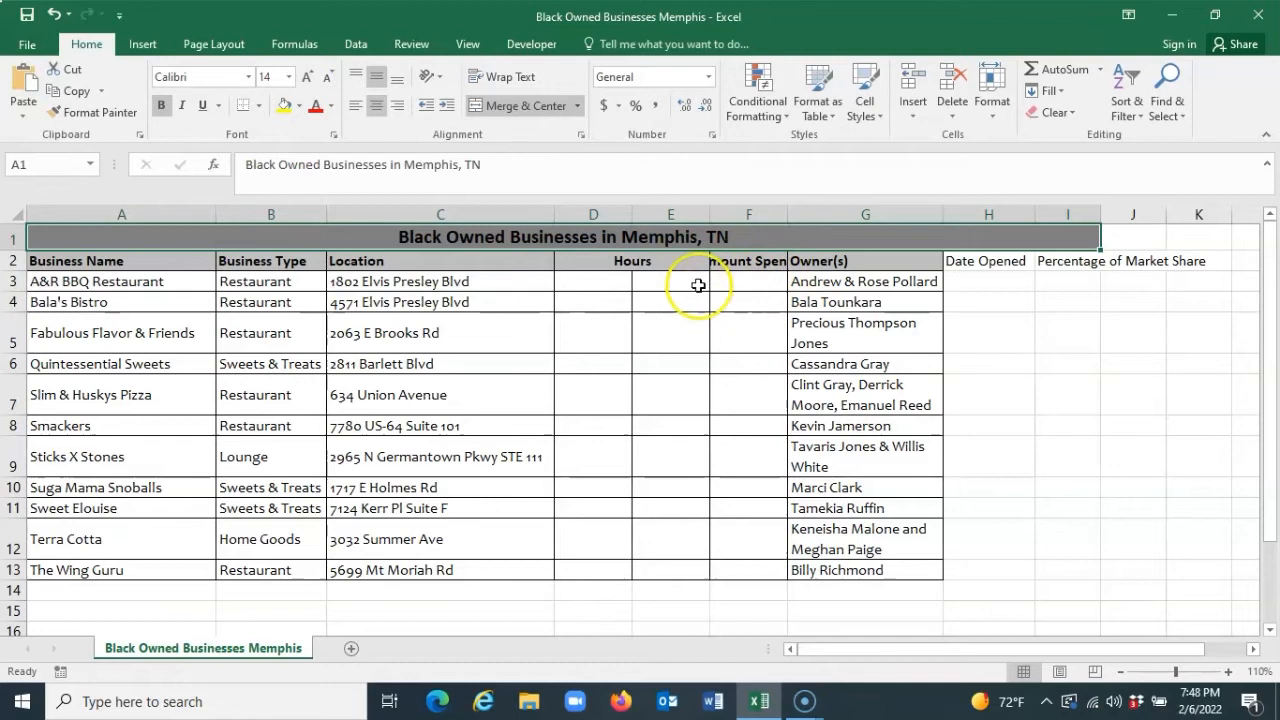
pyautogui.click(14, 260)
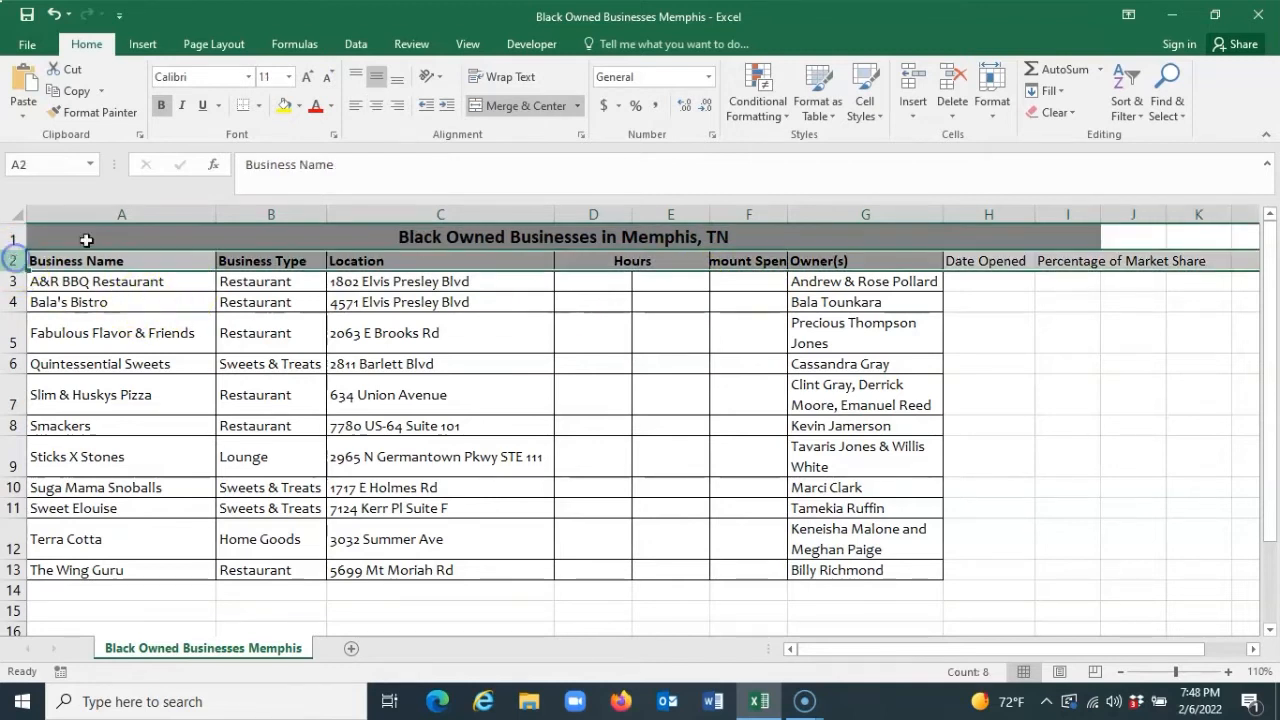
pyautogui.click(503, 77)
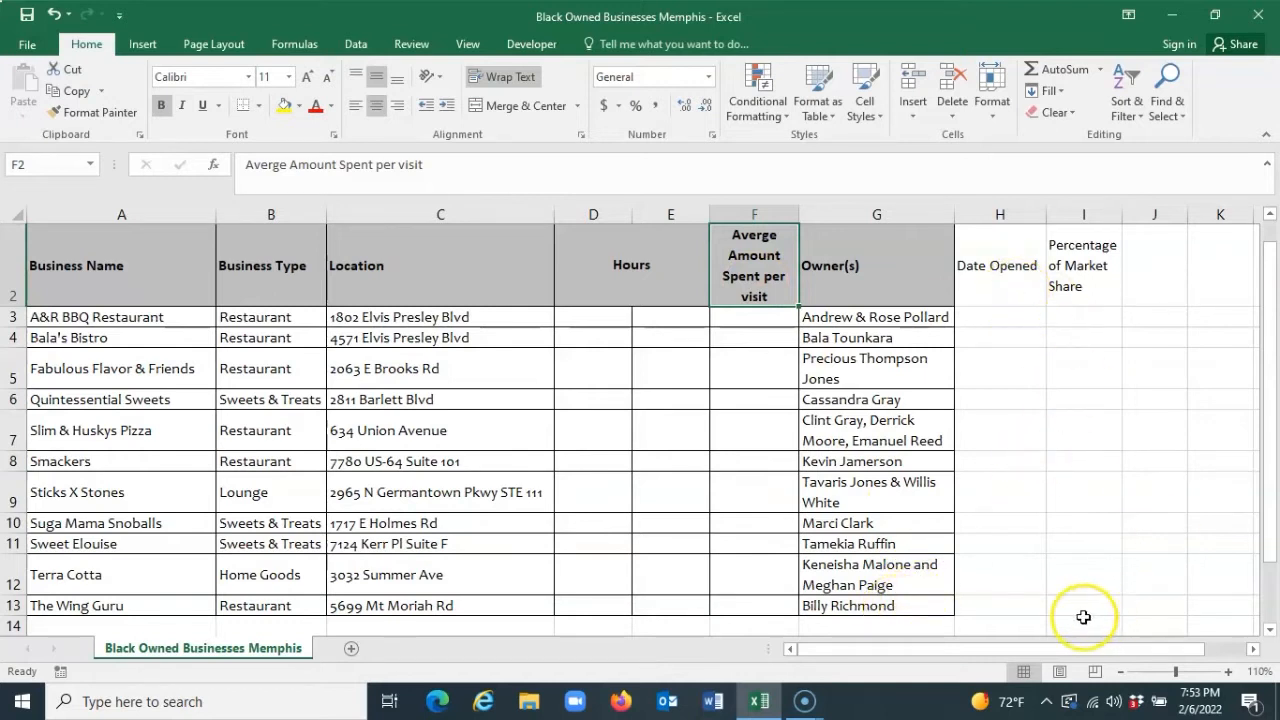
# Step: Copy the existing table formatting onto H2:I13 with Format Painter and widen column I slightly to fit its heading
pyautogui.moveTo(757, 262); pyautogui.dragTo(889, 523)
pyautogui.click(90, 112)
pyautogui.scroll(1, 900, 370)
pyautogui.moveTo(985, 308)
pyautogui.mouseDown()
pyautogui.moveTo(1074, 403)
pyautogui.moveTo(1096, 620)
pyautogui.moveTo(1080, 623)
pyautogui.moveTo(1069, 603)
pyautogui.mouseUp()
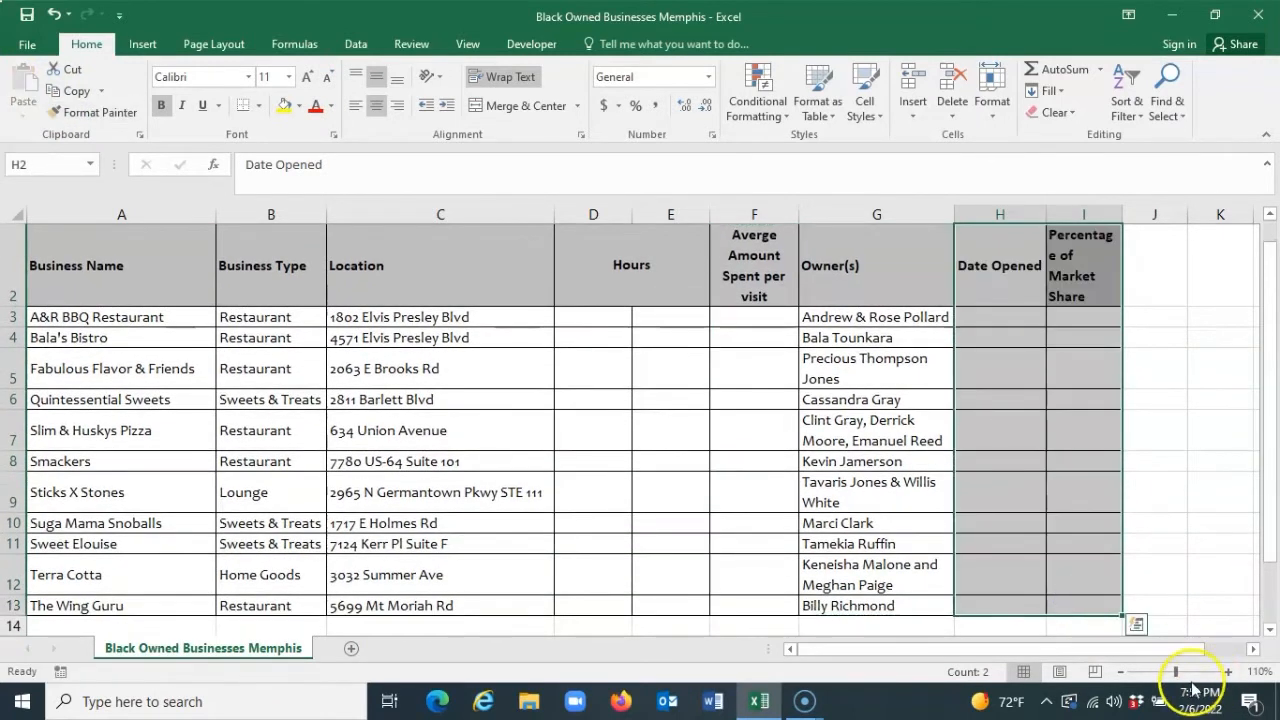
pyautogui.click(1121, 672)
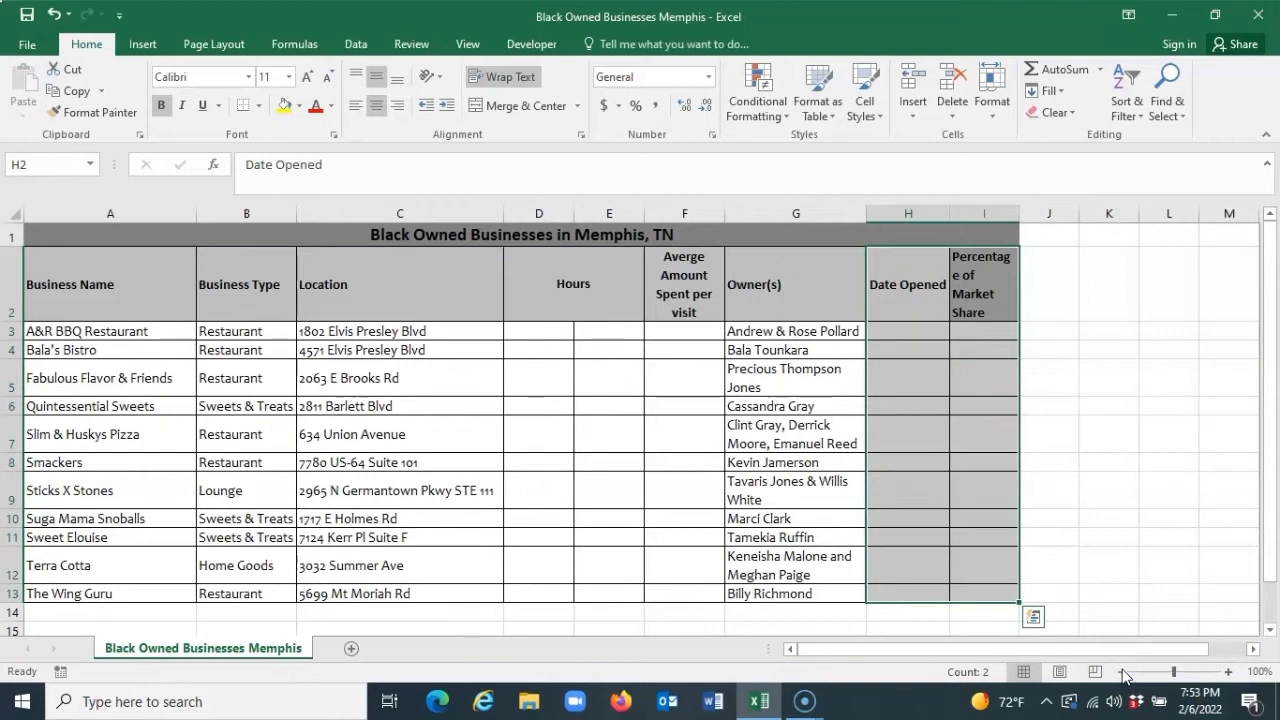
pyautogui.moveTo(1019, 213); pyautogui.dragTo(1030, 213)
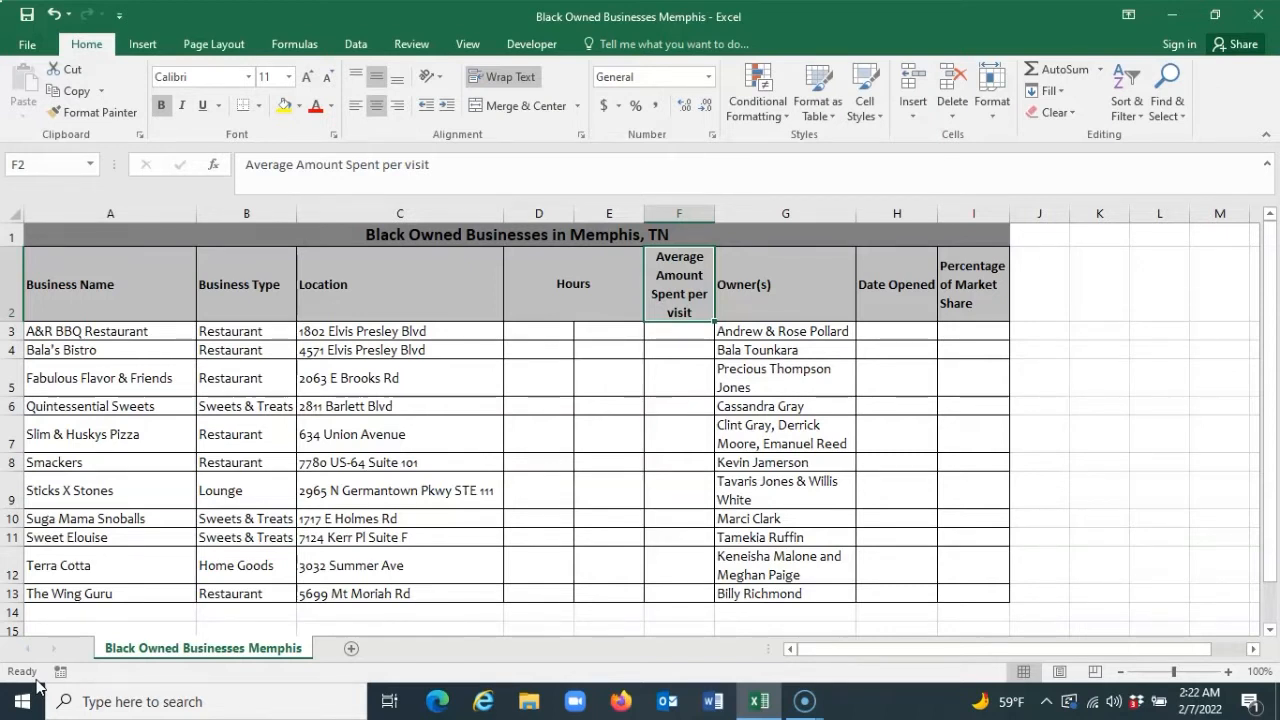
# Step: Enter the opening time 11:00 am for A&R BBQ Restaurant in D3
pyautogui.click(536, 334)
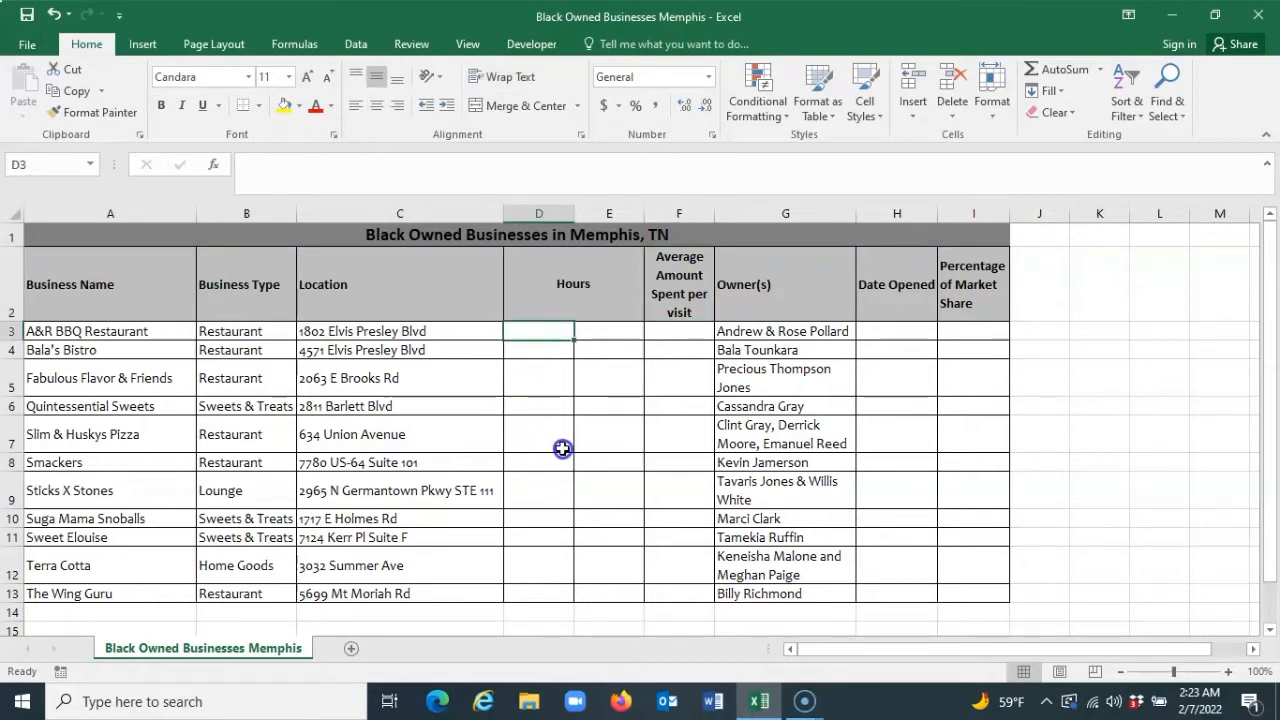
pyautogui.write('1')
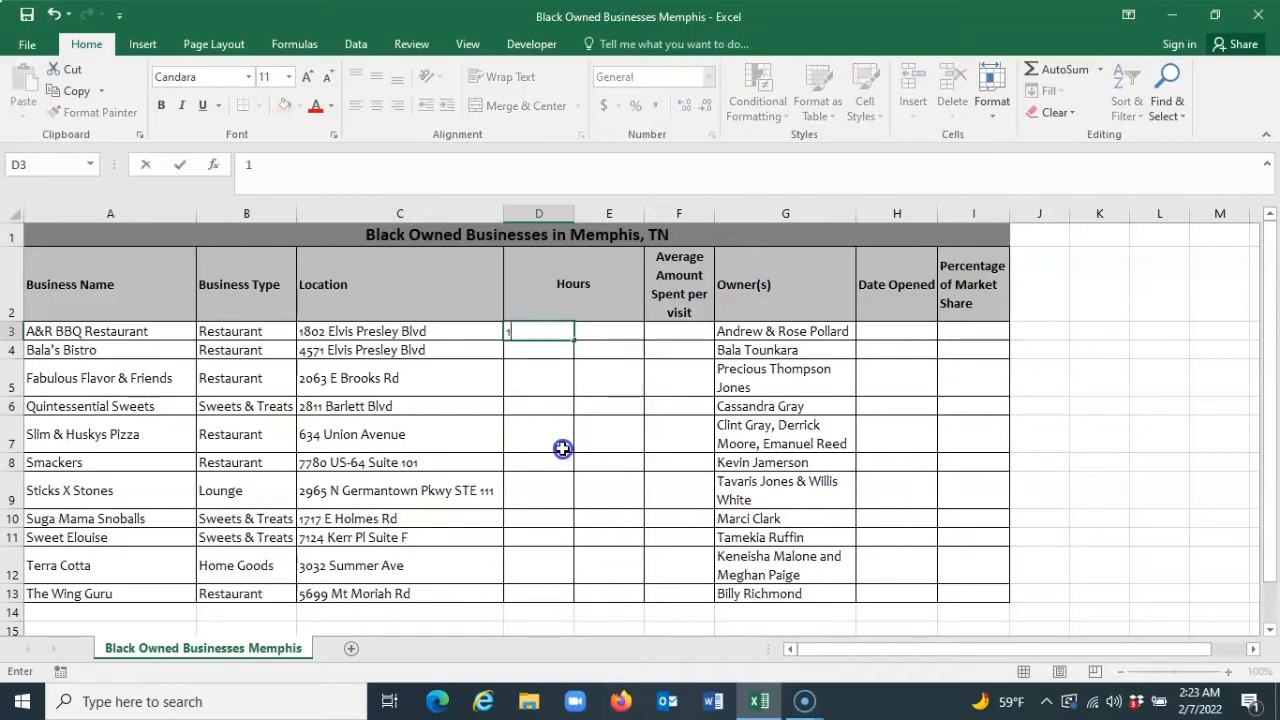
pyautogui.write('1:00 am')
pyautogui.press('Return')
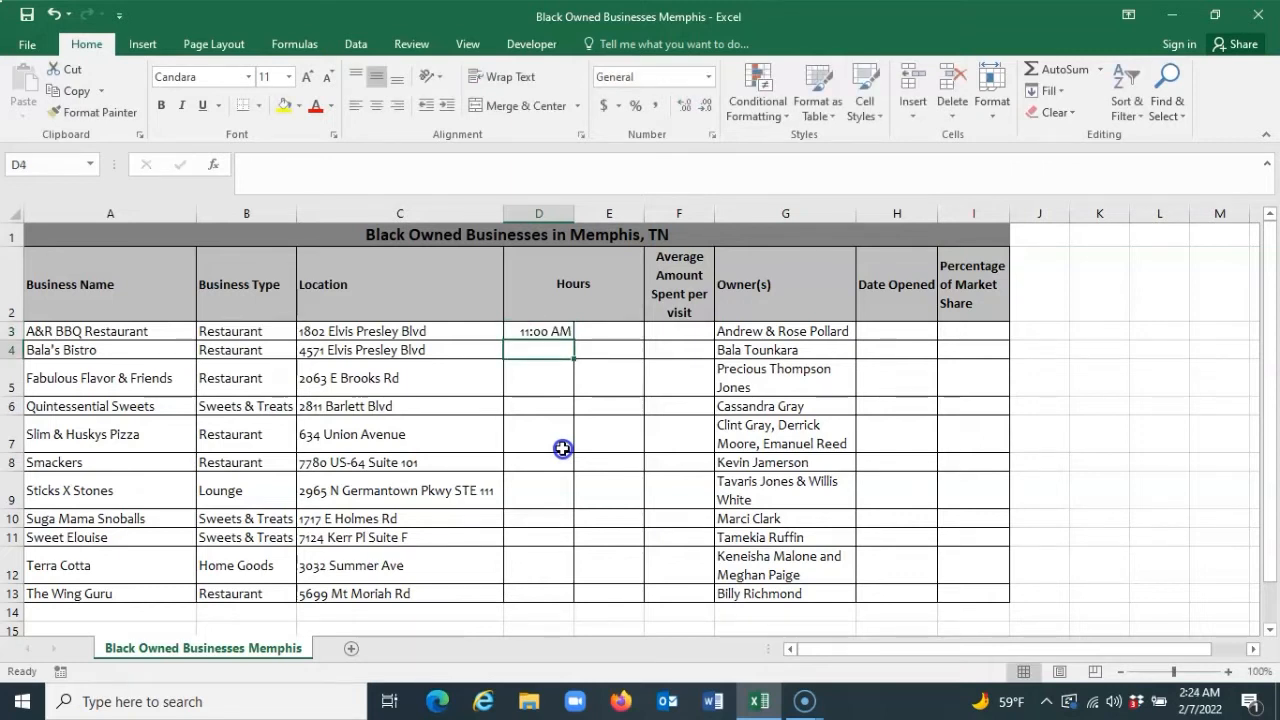
# Step: Format the Hours cells D3:E13 as Time with the 1:30 PM type
pyautogui.moveTo(538, 331); pyautogui.dragTo(619, 588)
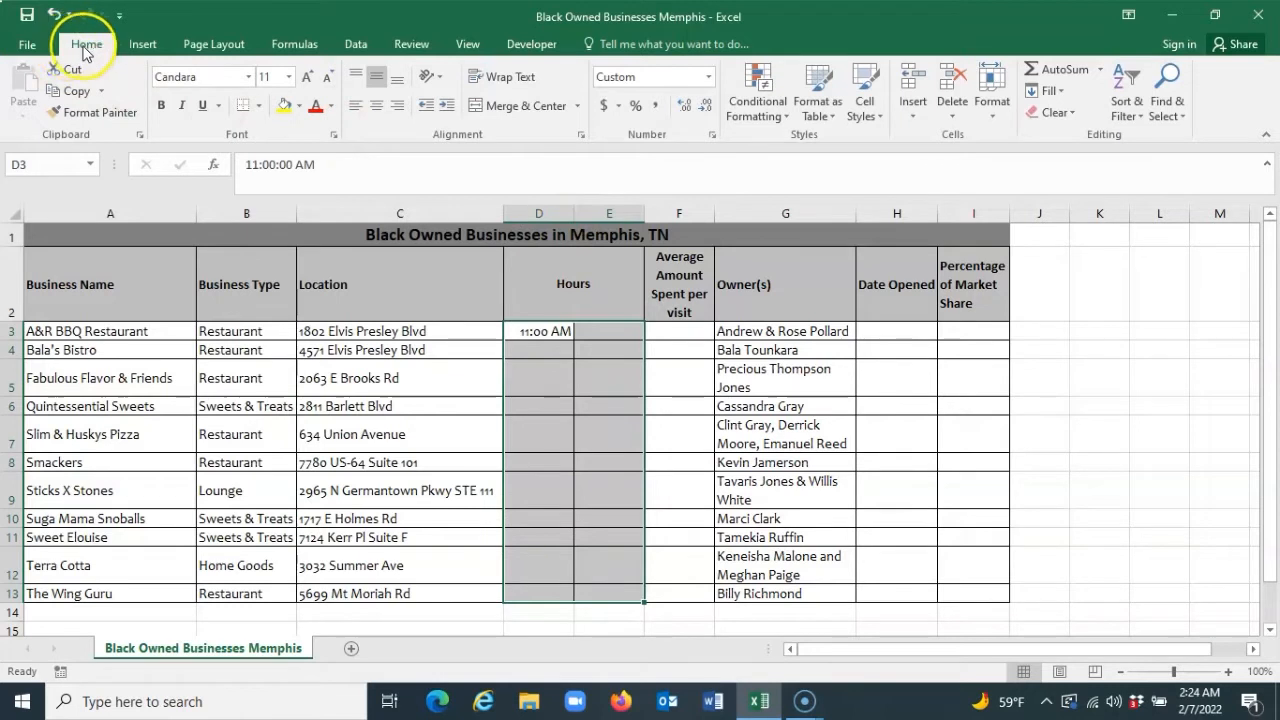
pyautogui.click(708, 80)
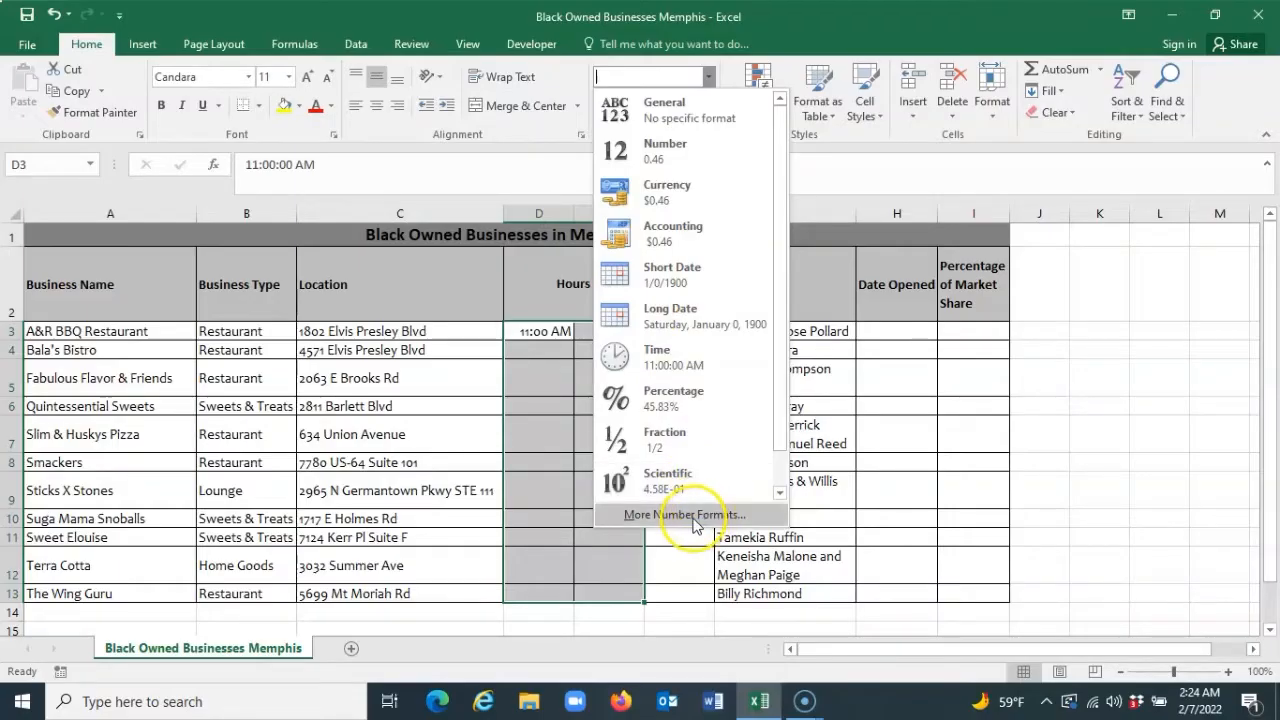
pyautogui.click(693, 518)
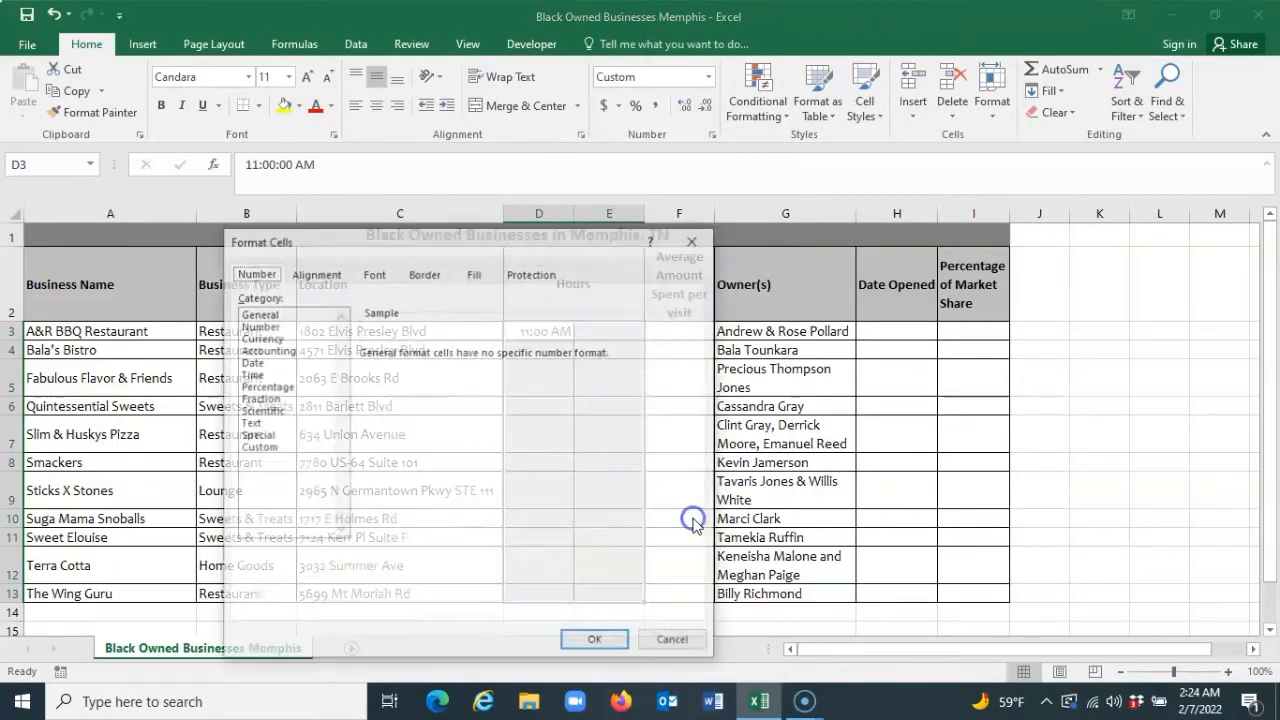
pyautogui.click(254, 375)
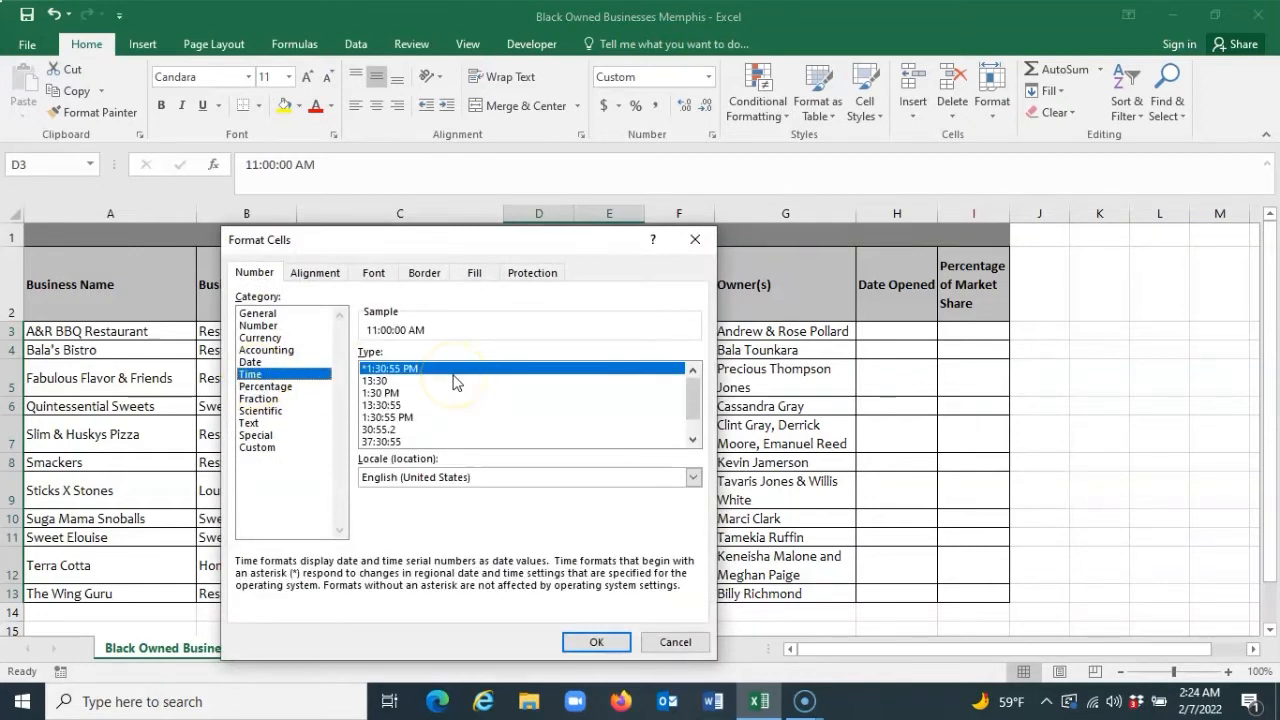
pyautogui.click(378, 393)
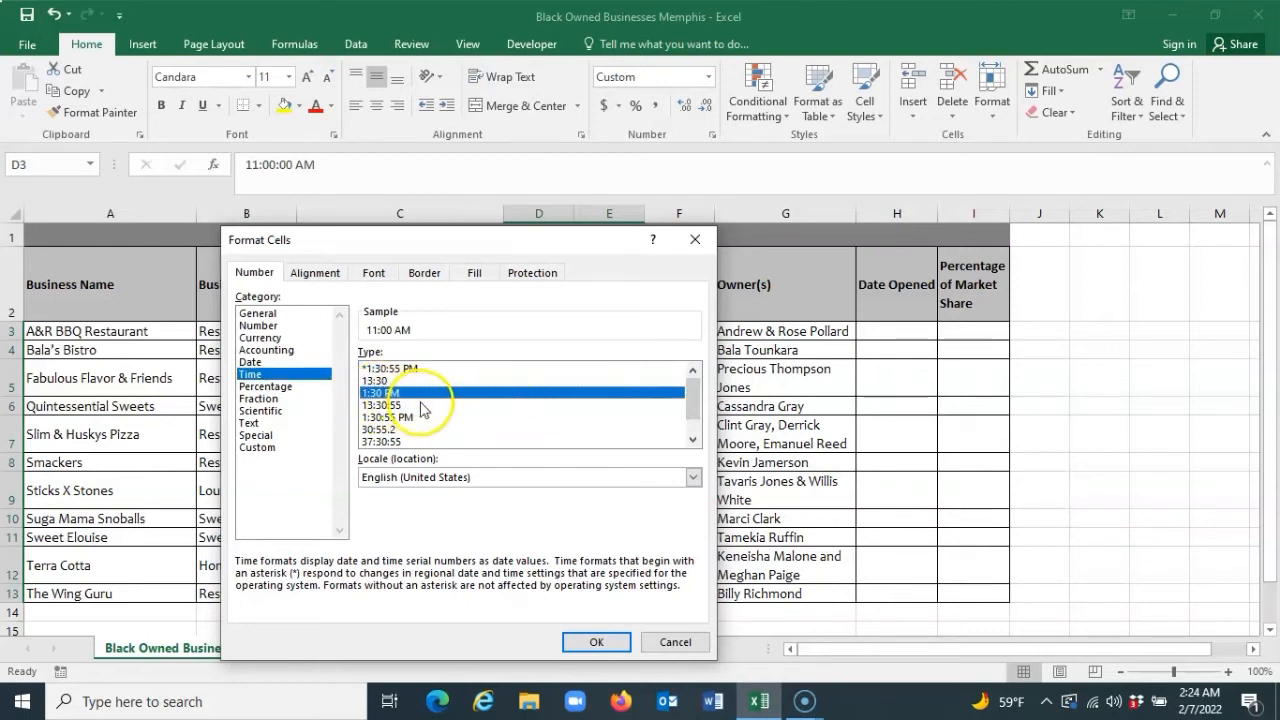
pyautogui.click(596, 641)
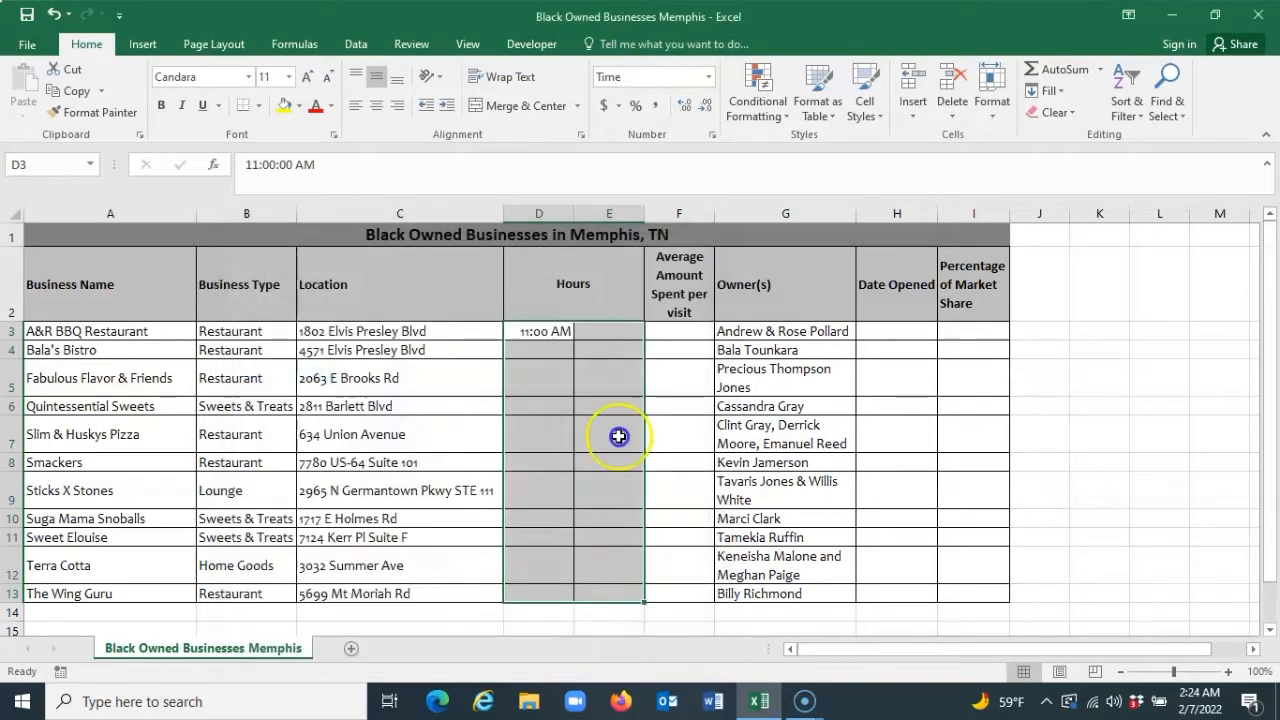
# Step: Enter the closing time 6 pm in E3 and the Bala's Bistro hours 11 am and 8 pm in D4:E4
pyautogui.click(607, 331)
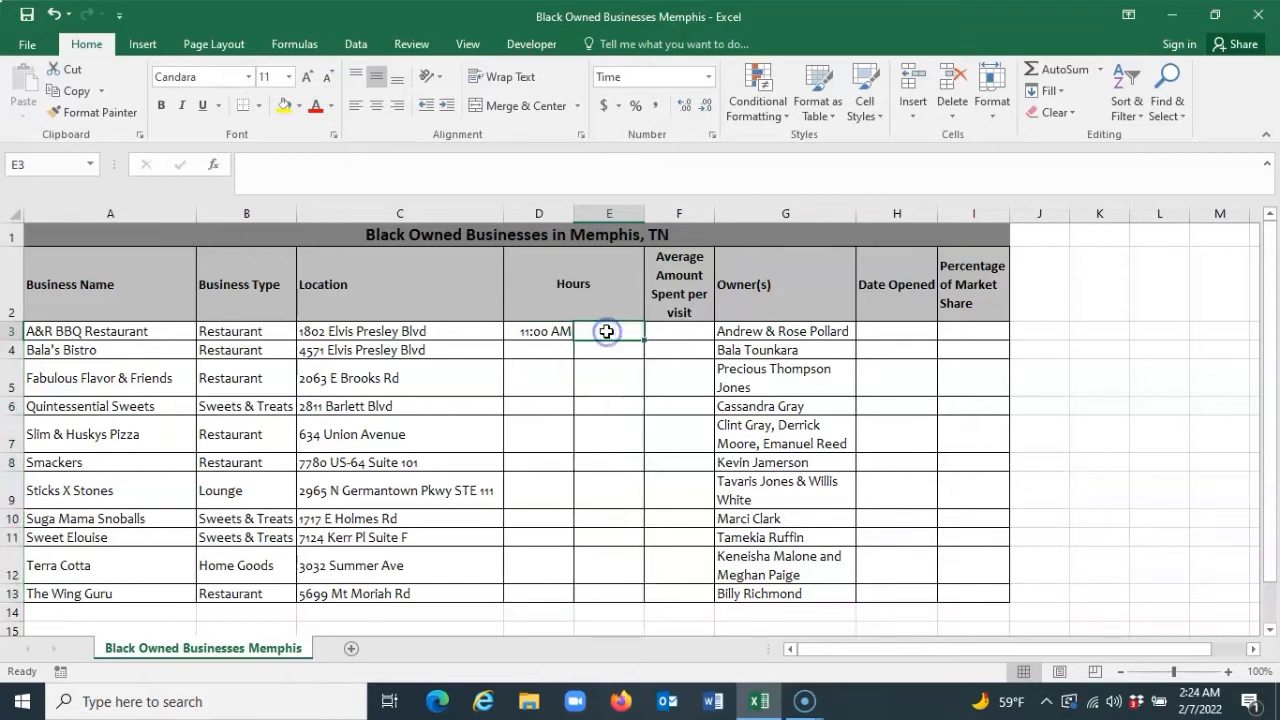
pyautogui.write('6 pm')
pyautogui.press('Return')
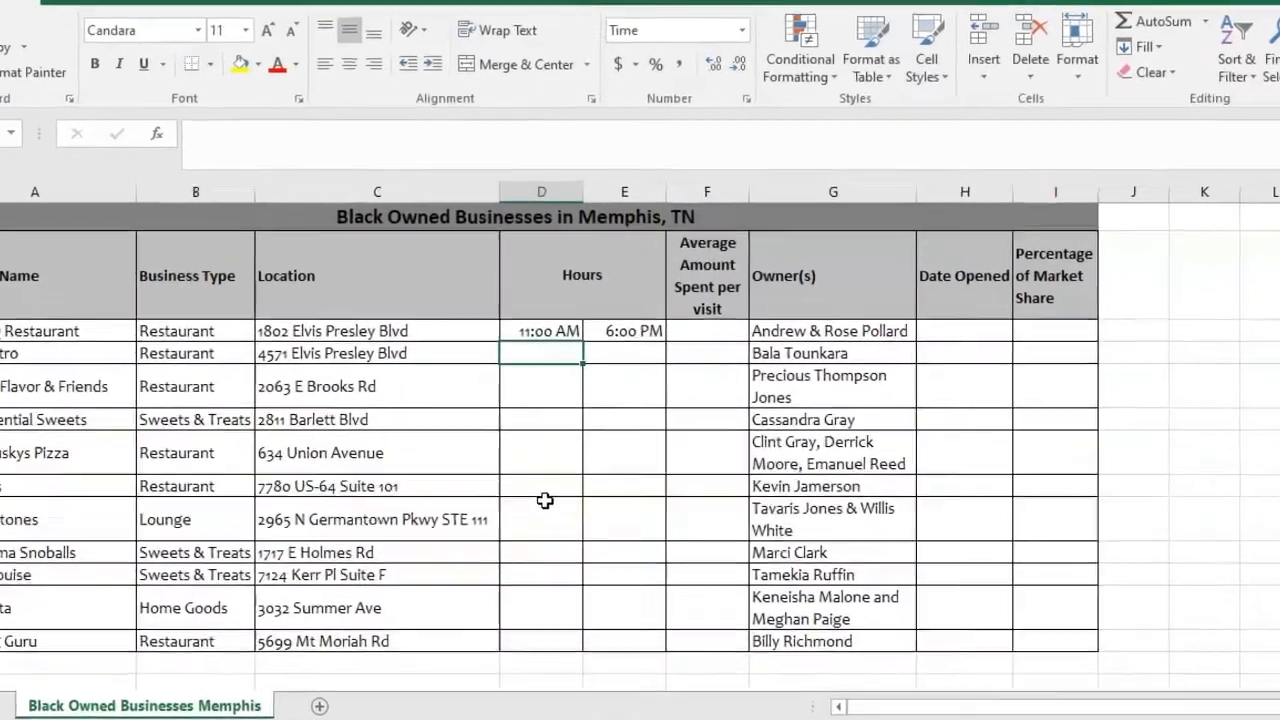
pyautogui.write('11 am')
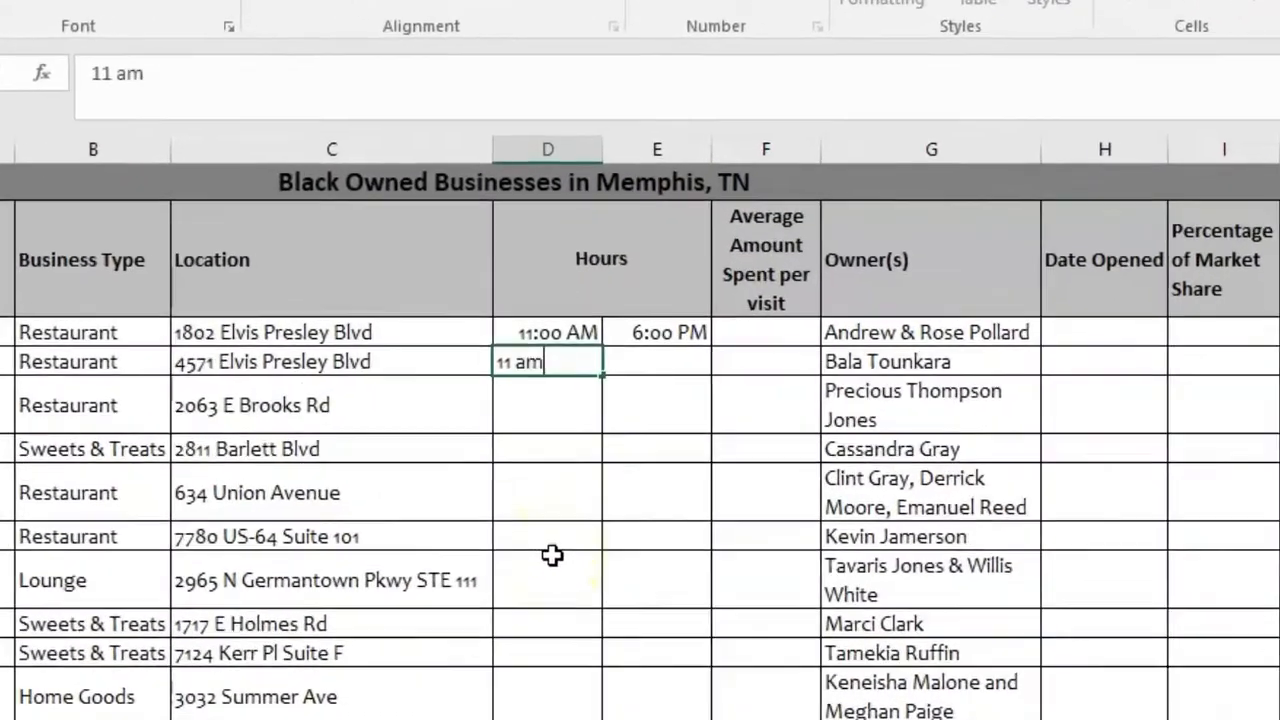
pyautogui.press('Tab')
pyautogui.write('8 pm')
pyautogui.press('Return')
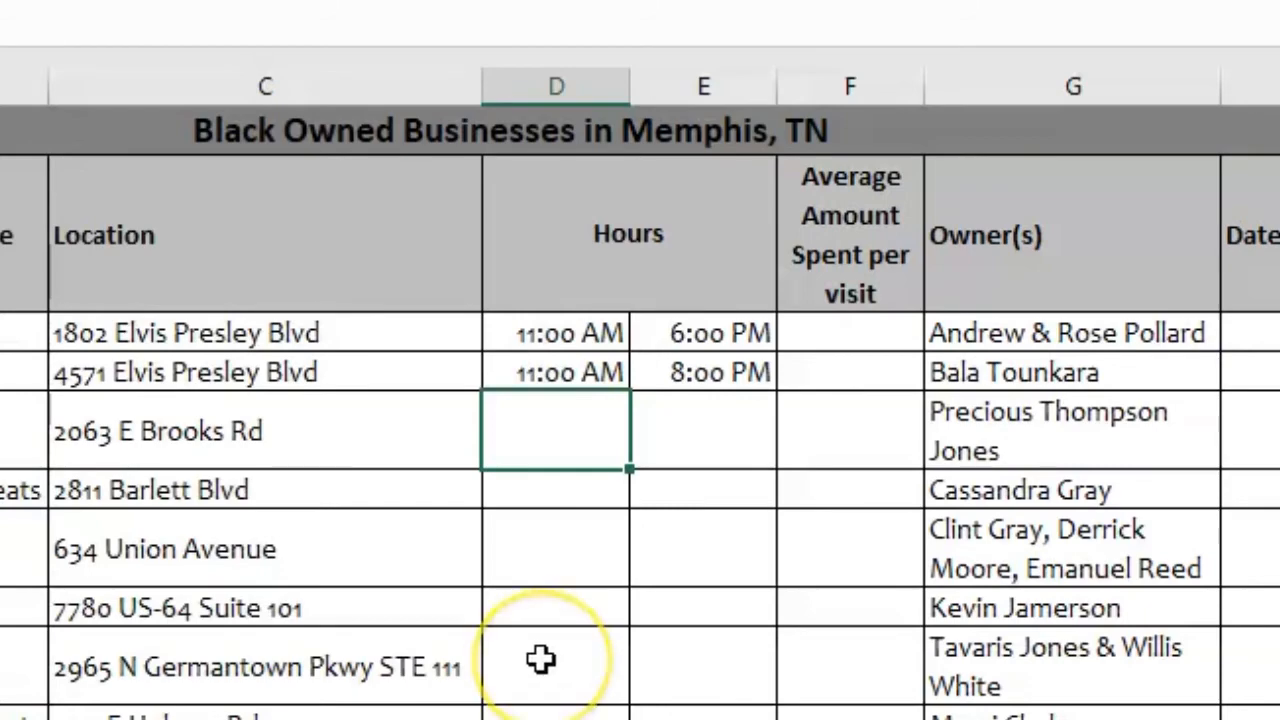
# Step: Enter the Fabulous Flavor & Friends hours 11 am and 6 pm in D5:E5 and the Quintessential Sweets hours 12 pm and 10 pm in D6:E6
pyautogui.write('11 am')
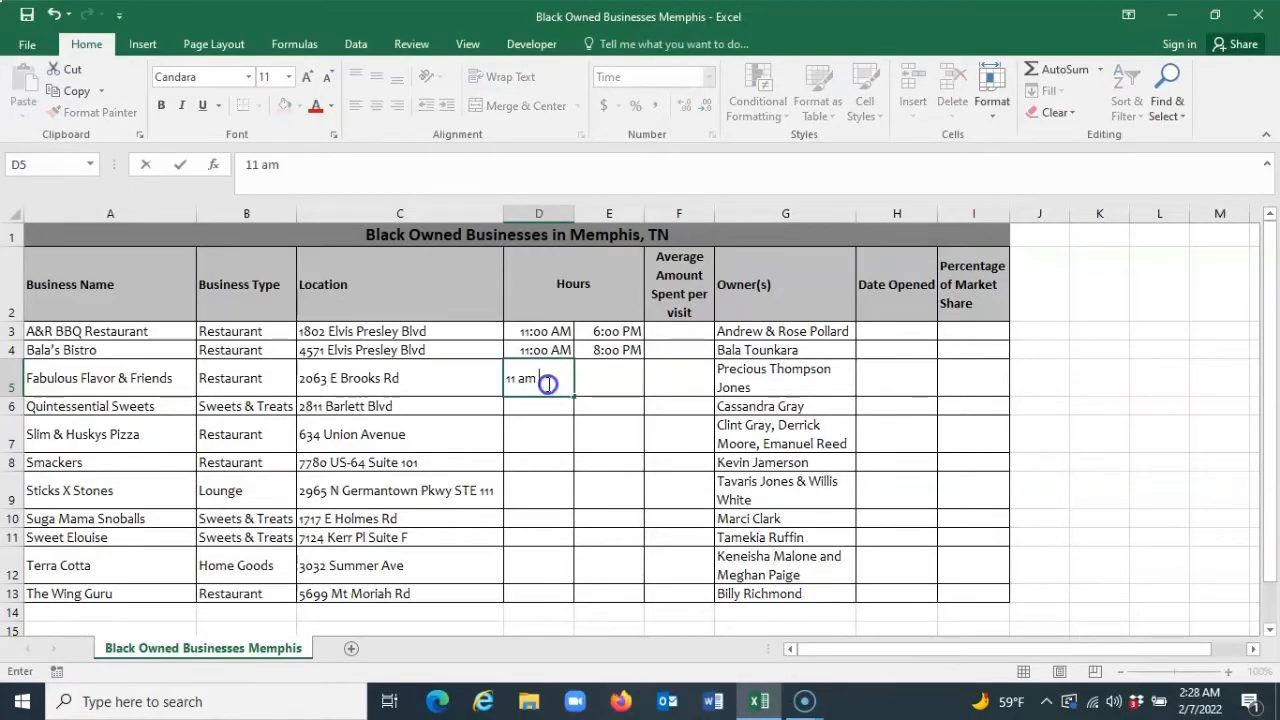
pyautogui.press('Tab')
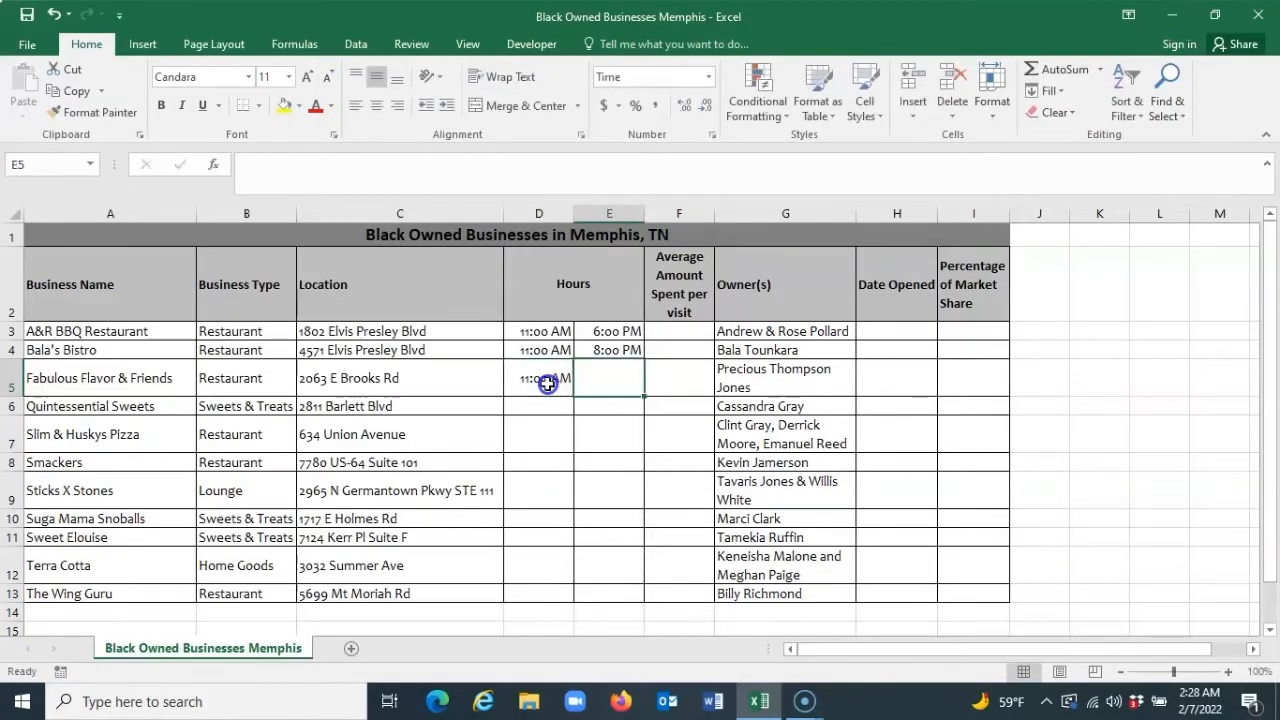
pyautogui.write('6 pm')
pyautogui.press('Return')
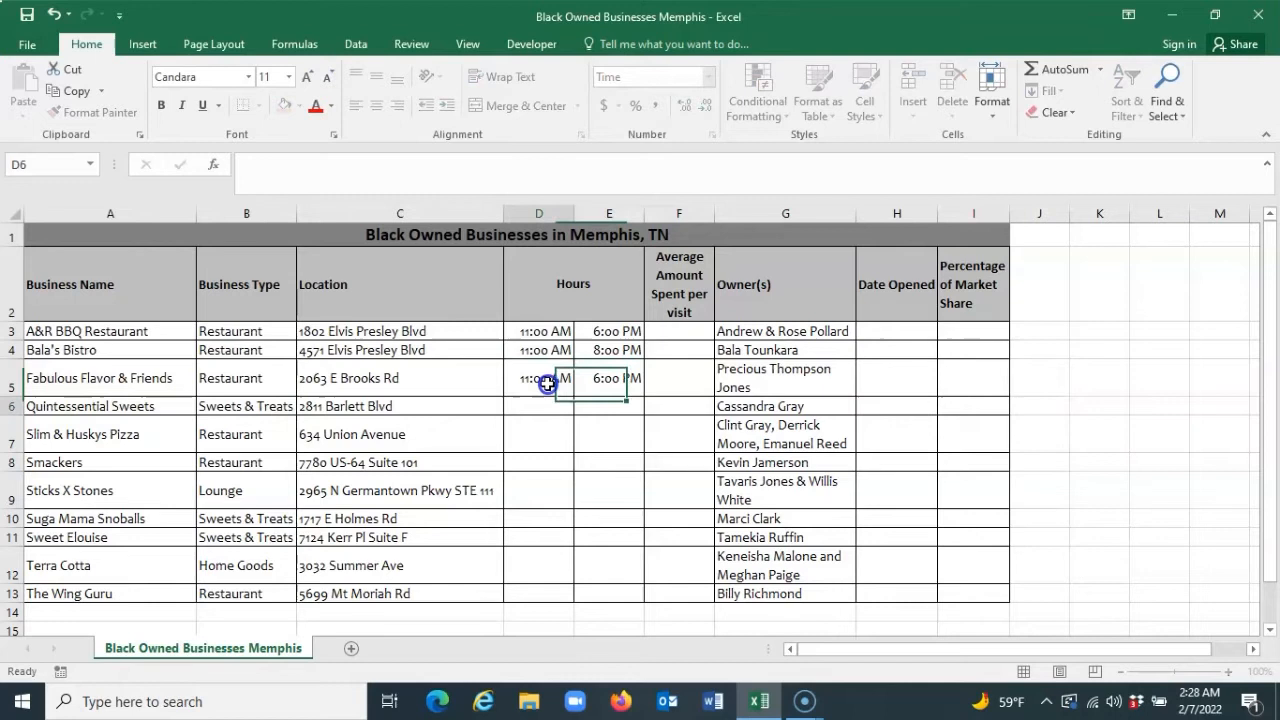
pyautogui.write('12 pm')
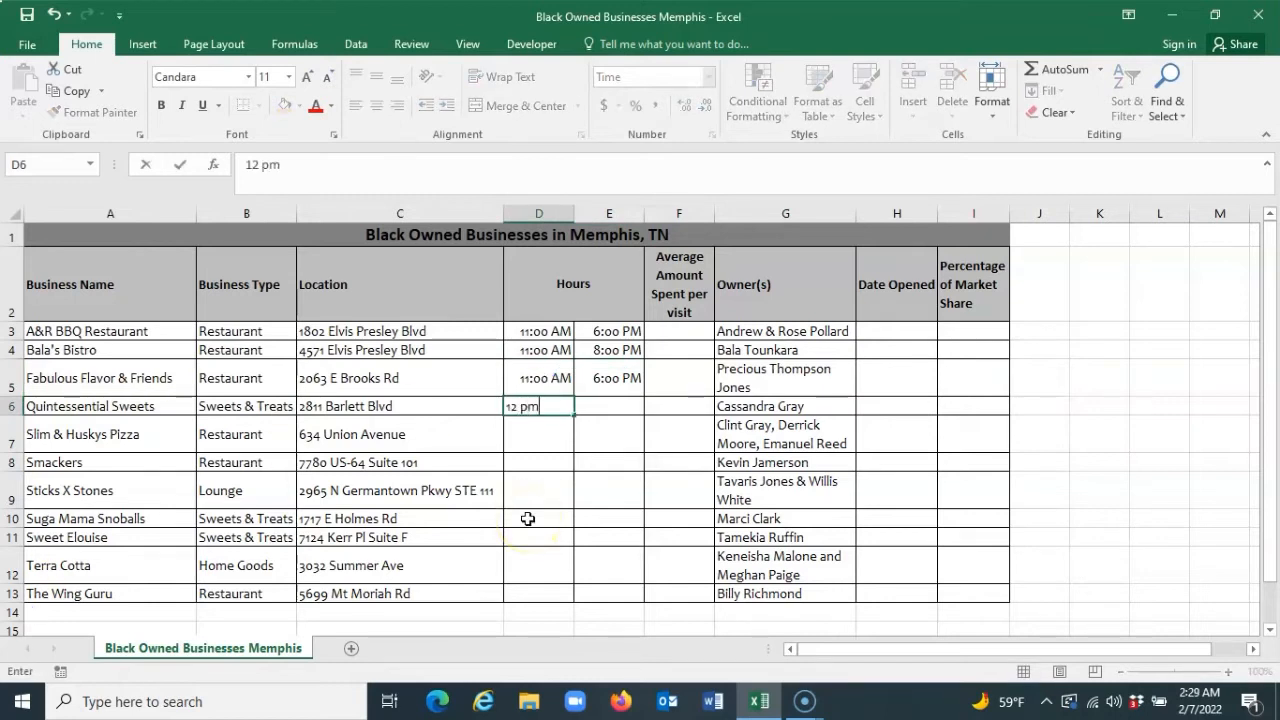
pyautogui.press('Tab')
pyautogui.write('10')
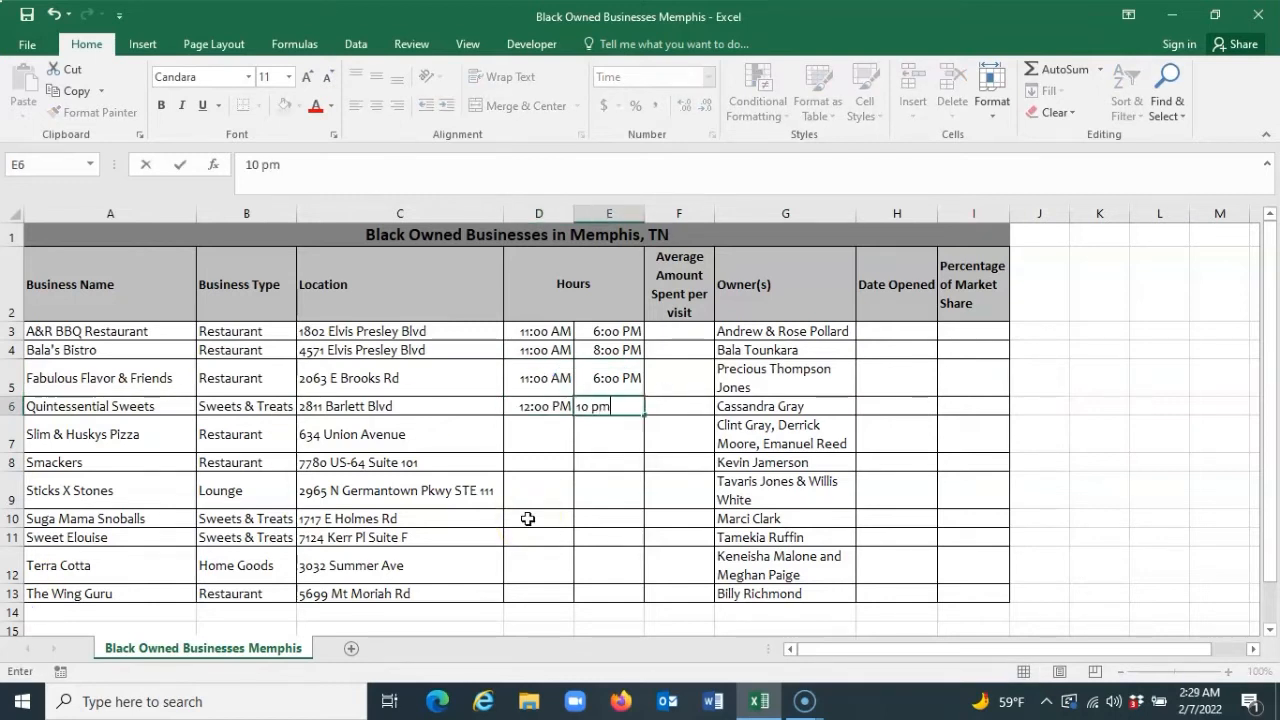
pyautogui.write(' pm')
pyautogui.press('Return')
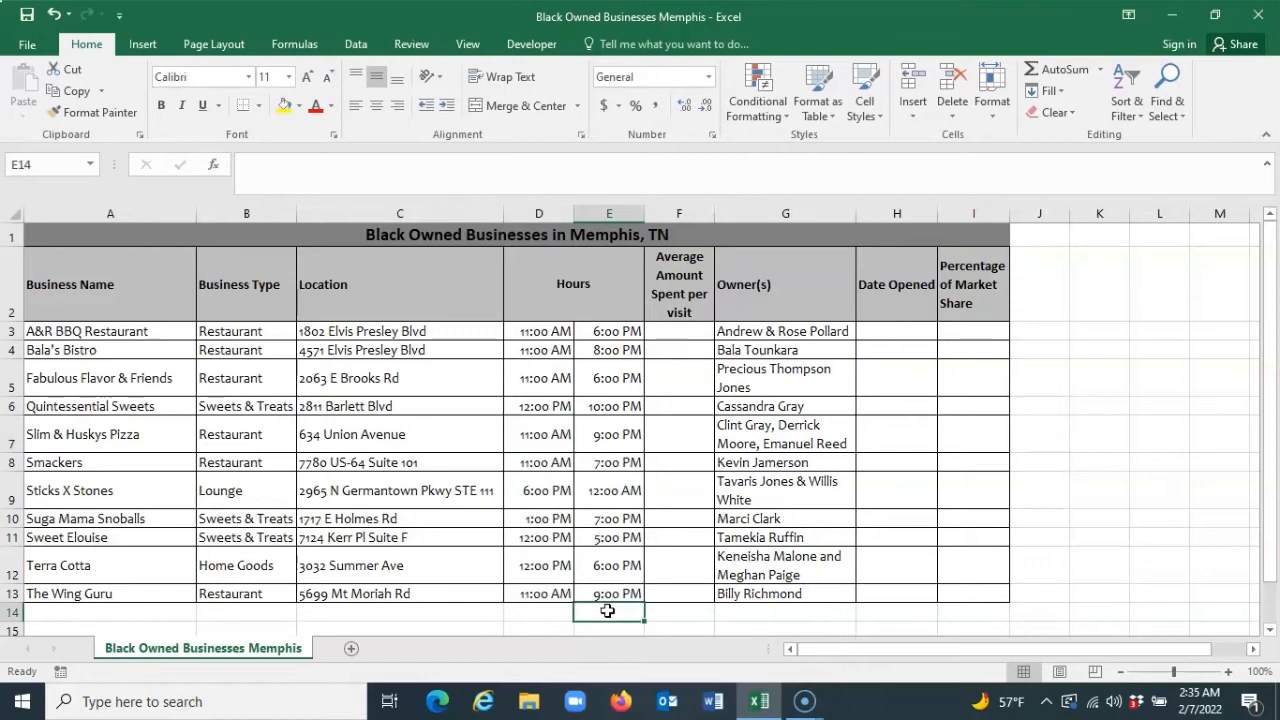
# Step: Enter $15.00 as the average amount spent per visit for A&R BBQ Restaurant in F3
pyautogui.click(689, 284)
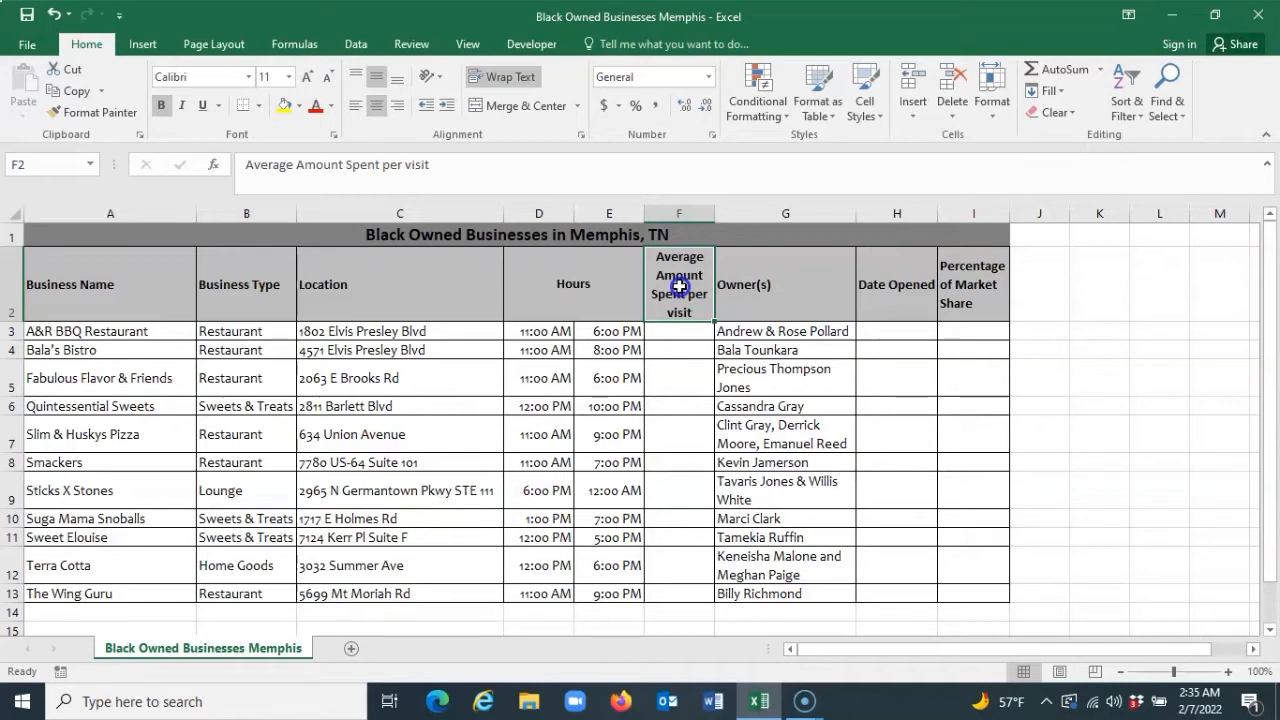
pyautogui.click(681, 332)
pyautogui.write('$')
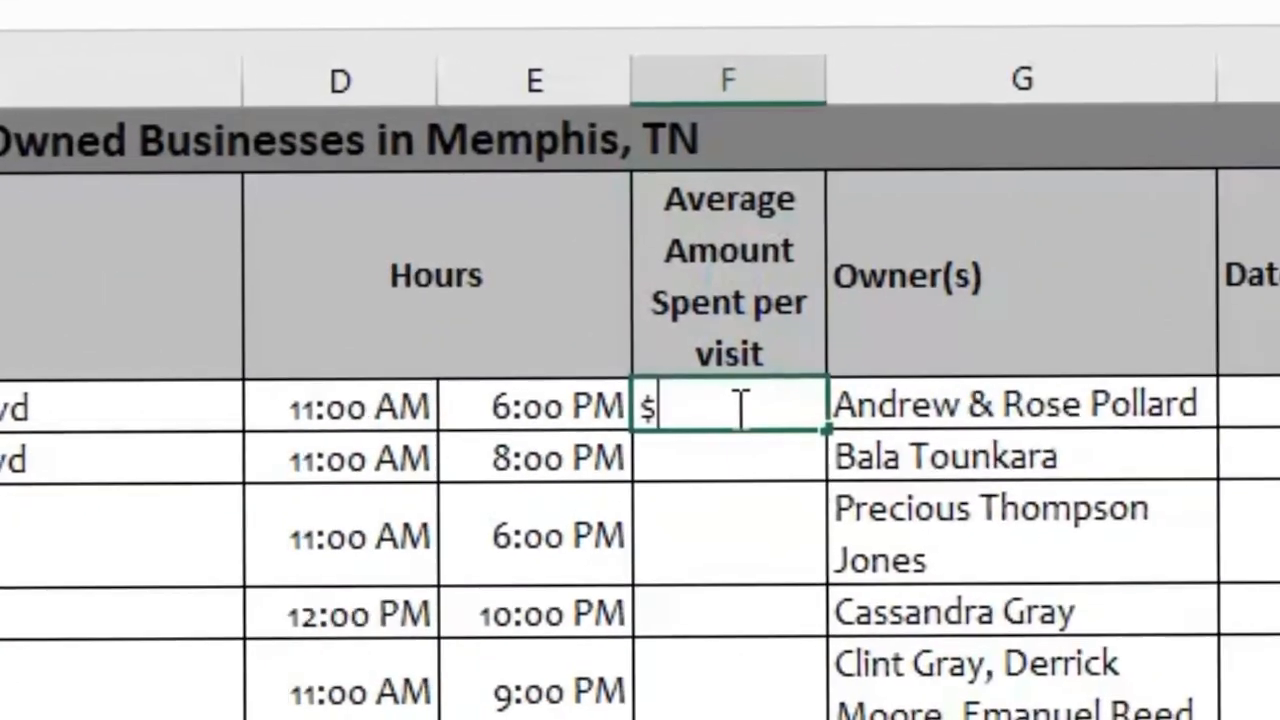
pyautogui.write('15')
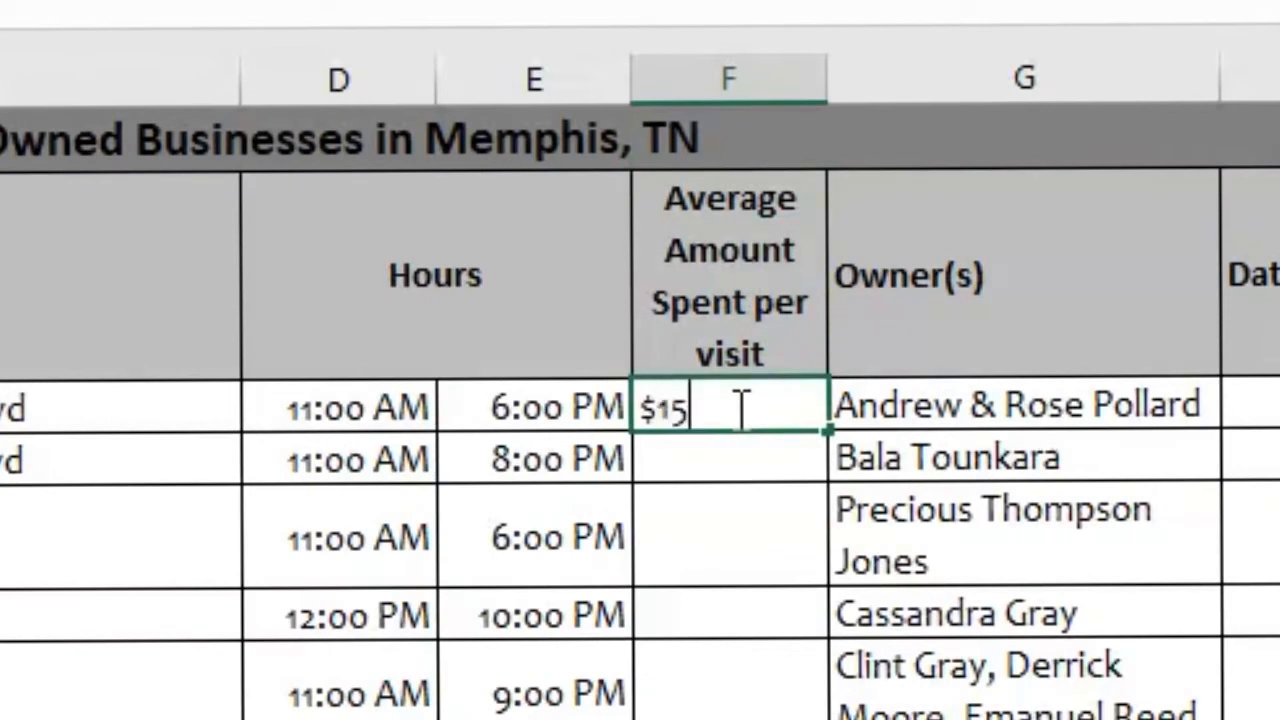
pyautogui.write('.00')
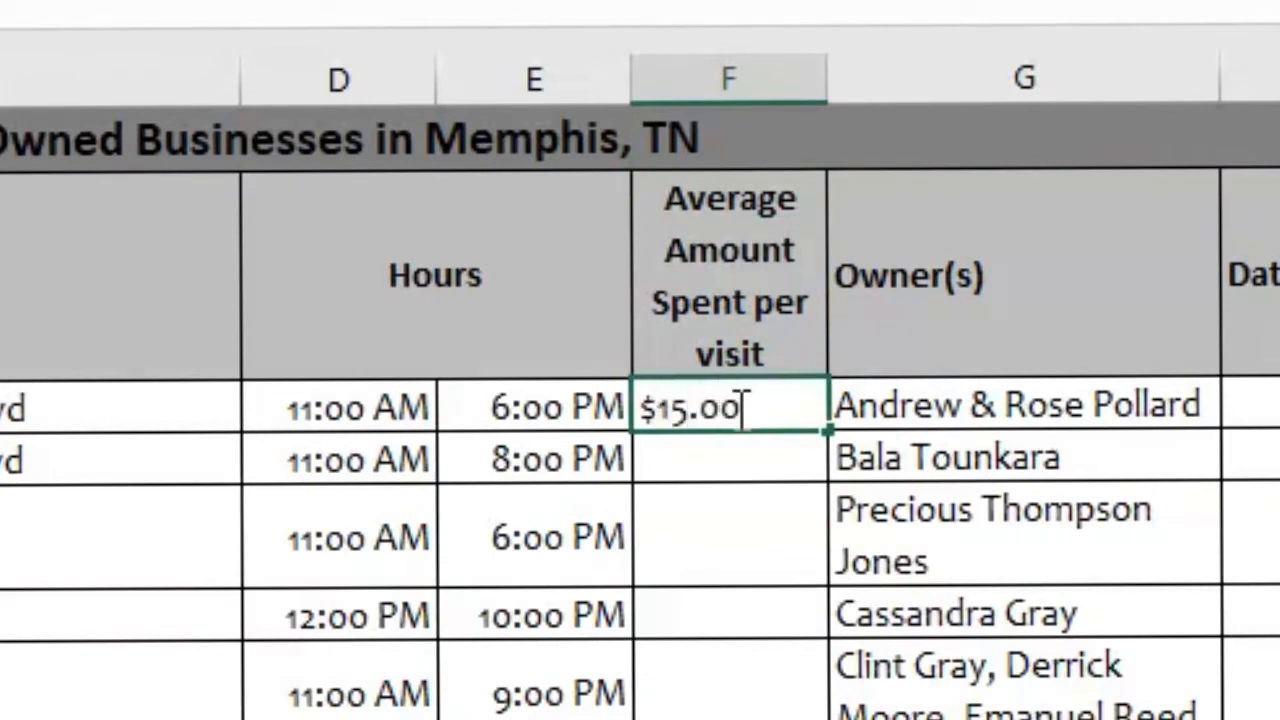
pyautogui.press('Return')
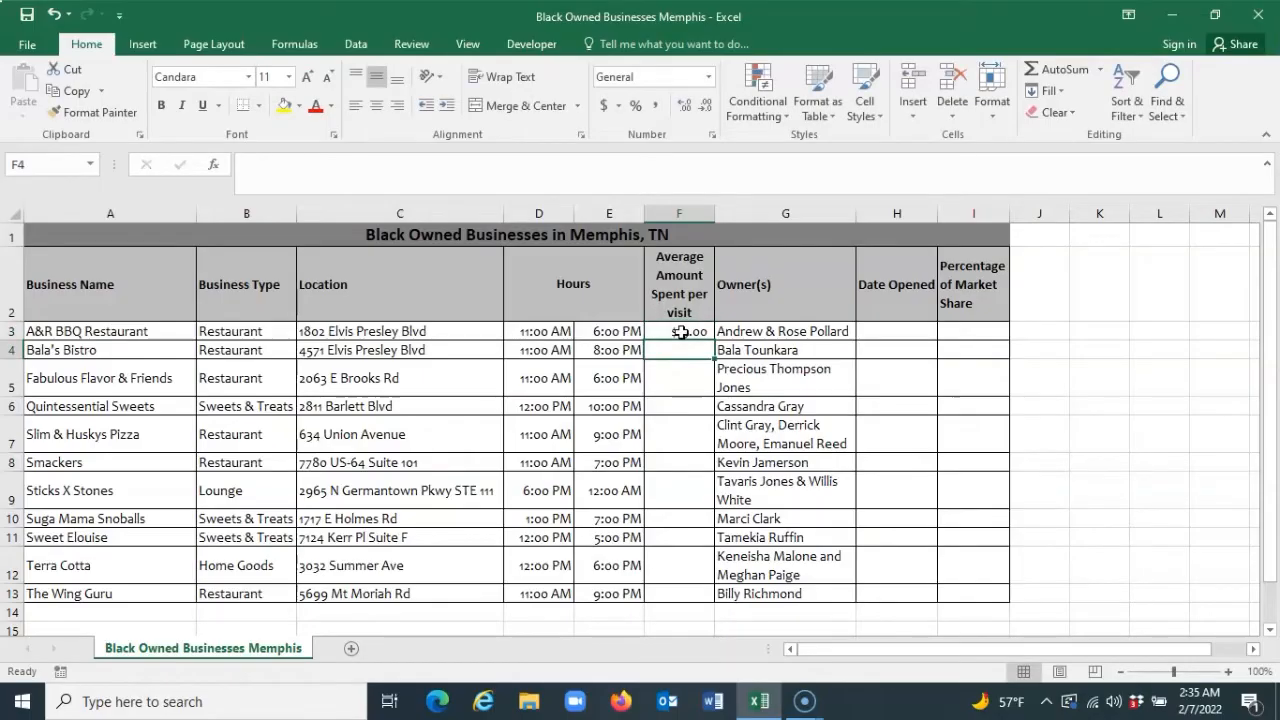
# Step: Format the average amount cells F3:F13 as Currency and check the underlying value stored in F3
pyautogui.moveTo(680, 331); pyautogui.dragTo(690, 595)
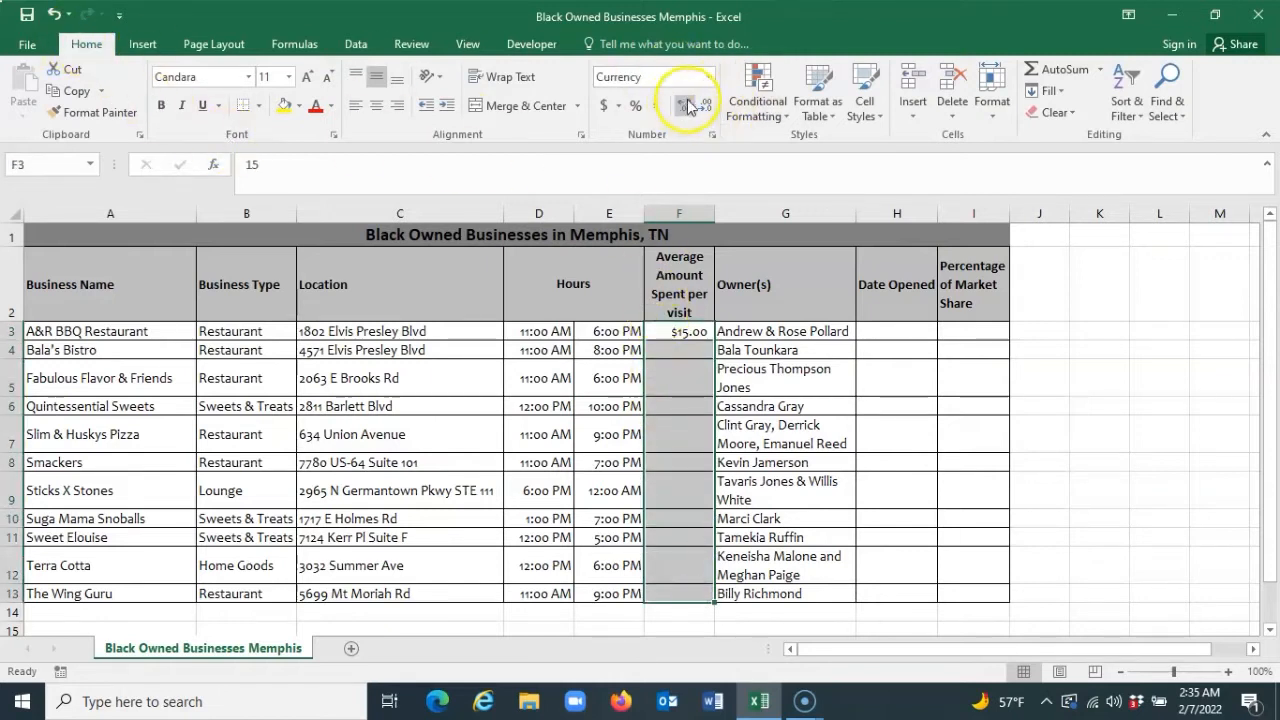
pyautogui.click(708, 78)
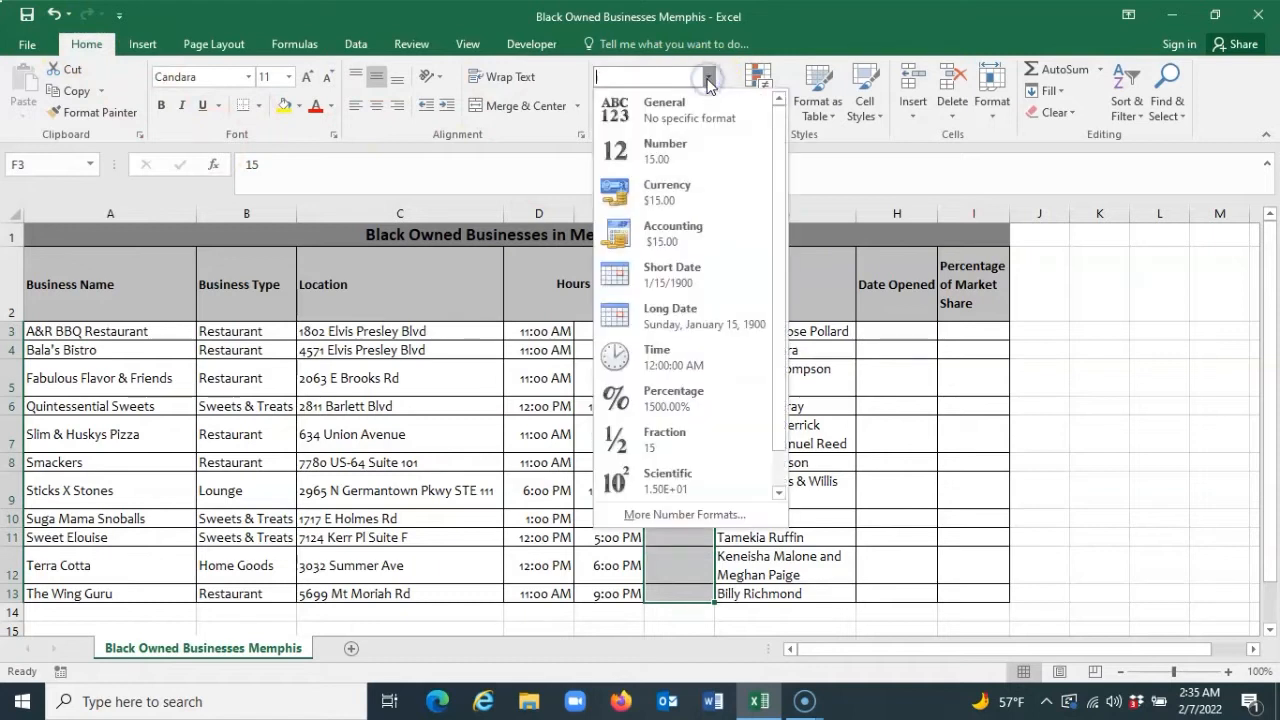
pyautogui.click(683, 192)
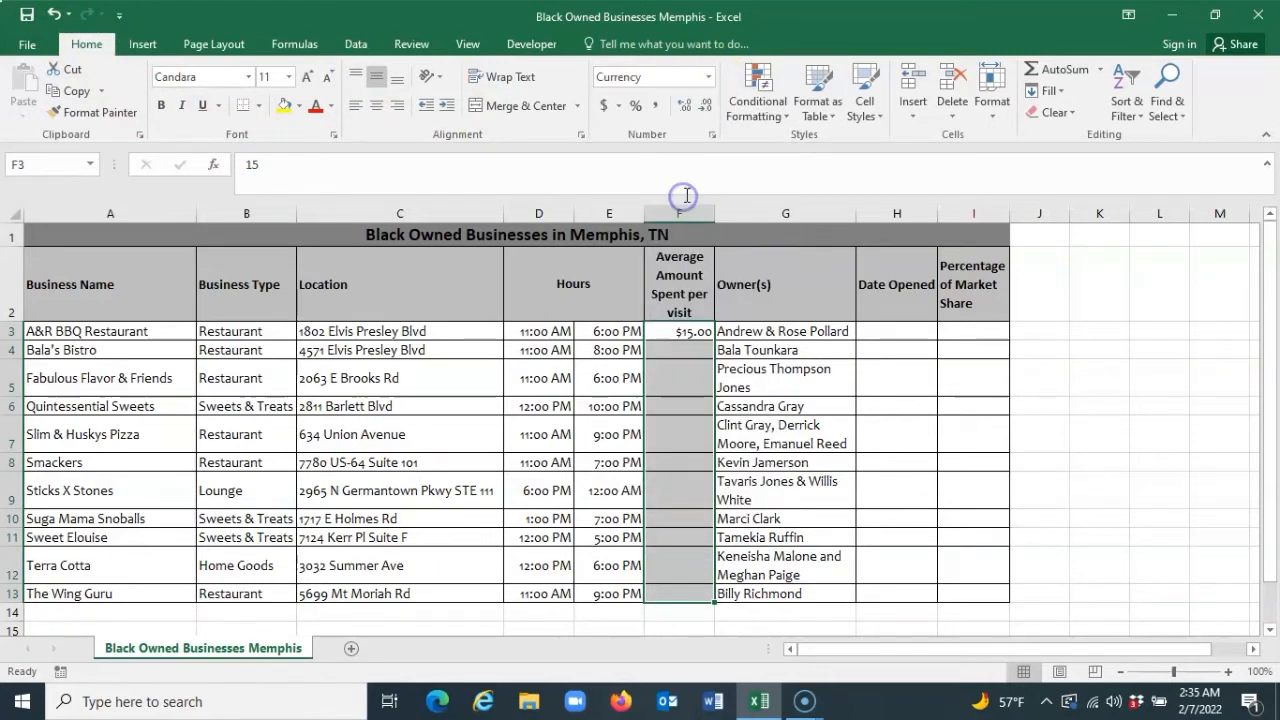
pyautogui.click(687, 333)
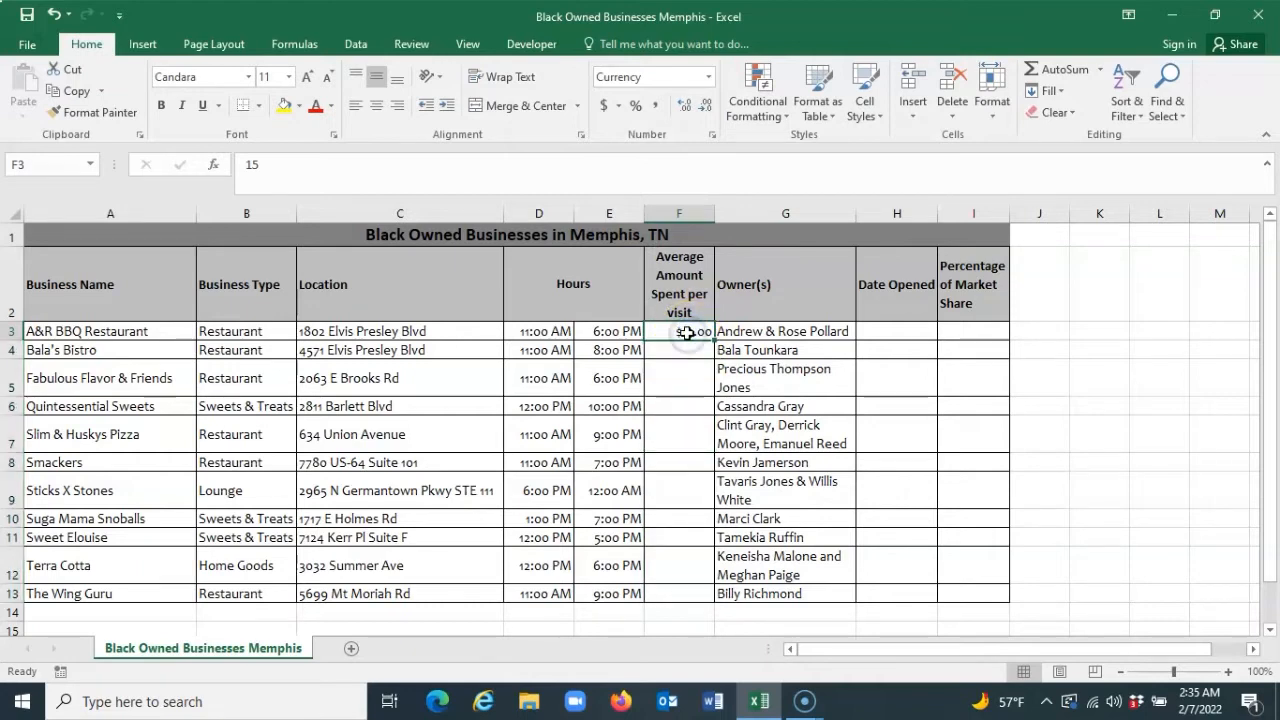
pyautogui.doubleClick(687, 333)
pyautogui.click(704, 335)
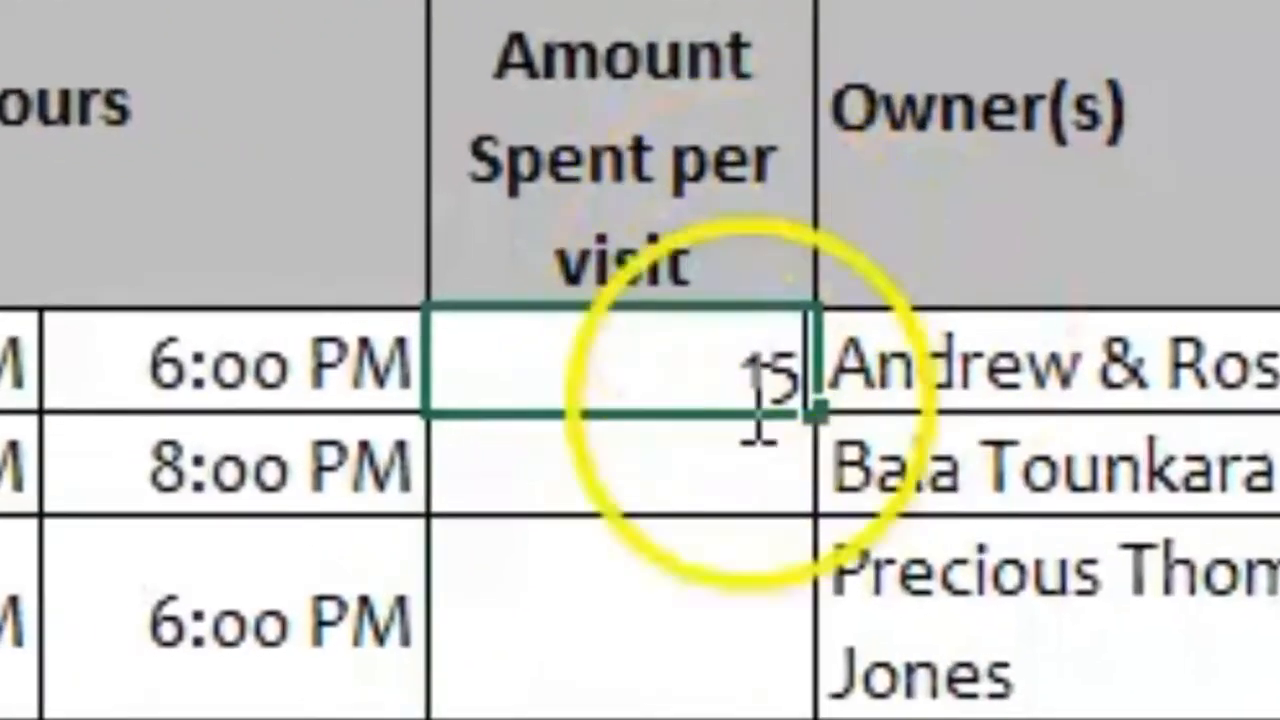
pyautogui.press('Return')
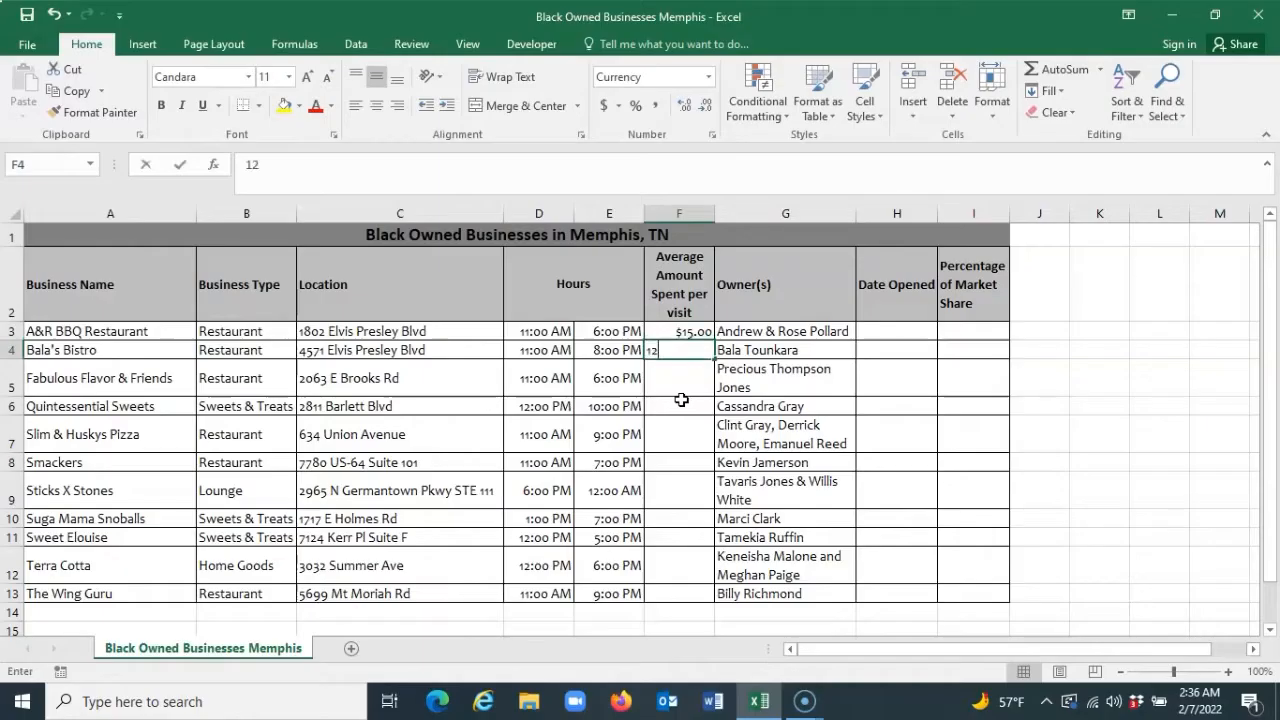
# Step: Enter the average amounts 12, 14, 8, 20 and 17 in F4:F8
pyautogui.write('12')
pyautogui.press('Return')
pyautogui.write('14')
pyautogui.press('Return')
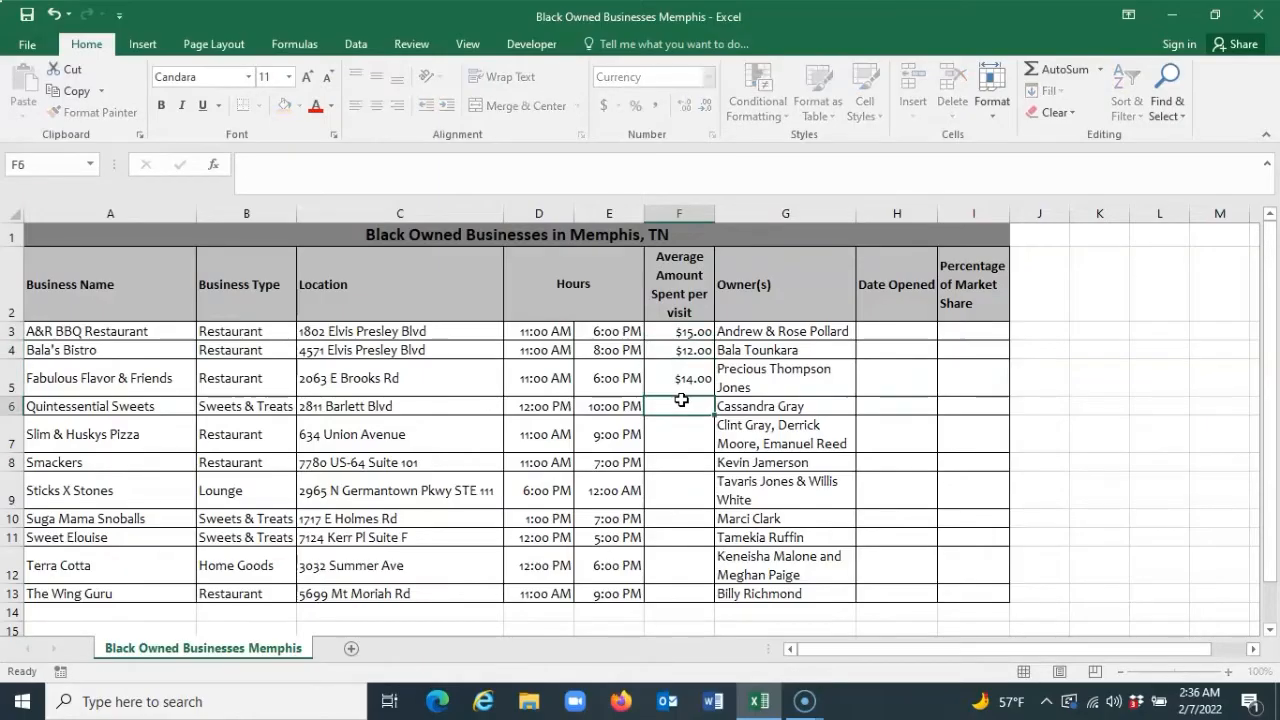
pyautogui.write('8')
pyautogui.press('Return')
pyautogui.write('20')
pyautogui.press('Return')
pyautogui.write('17')
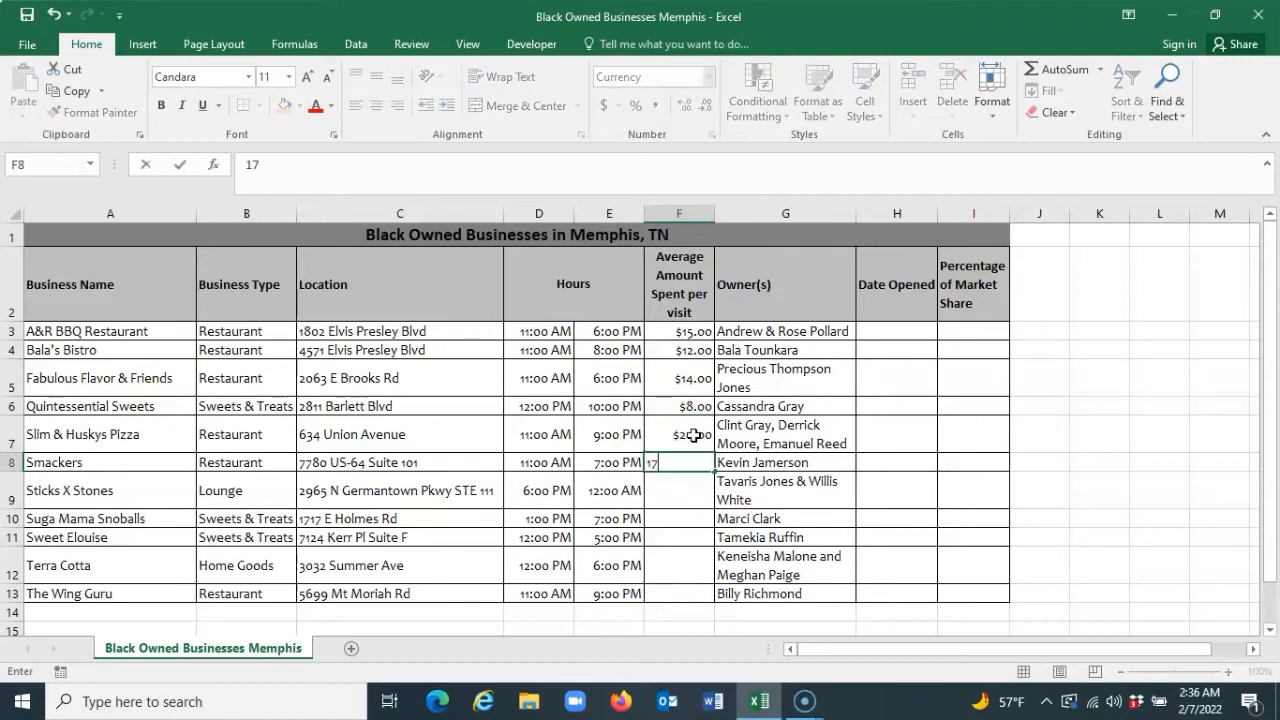
pyautogui.press('Return')
# Step: Enter the average amounts 40, 6, 25, 45 and 22 in F9:F13
pyautogui.write('40')
pyautogui.press('Return')
pyautogui.write('6')
pyautogui.press('Return')
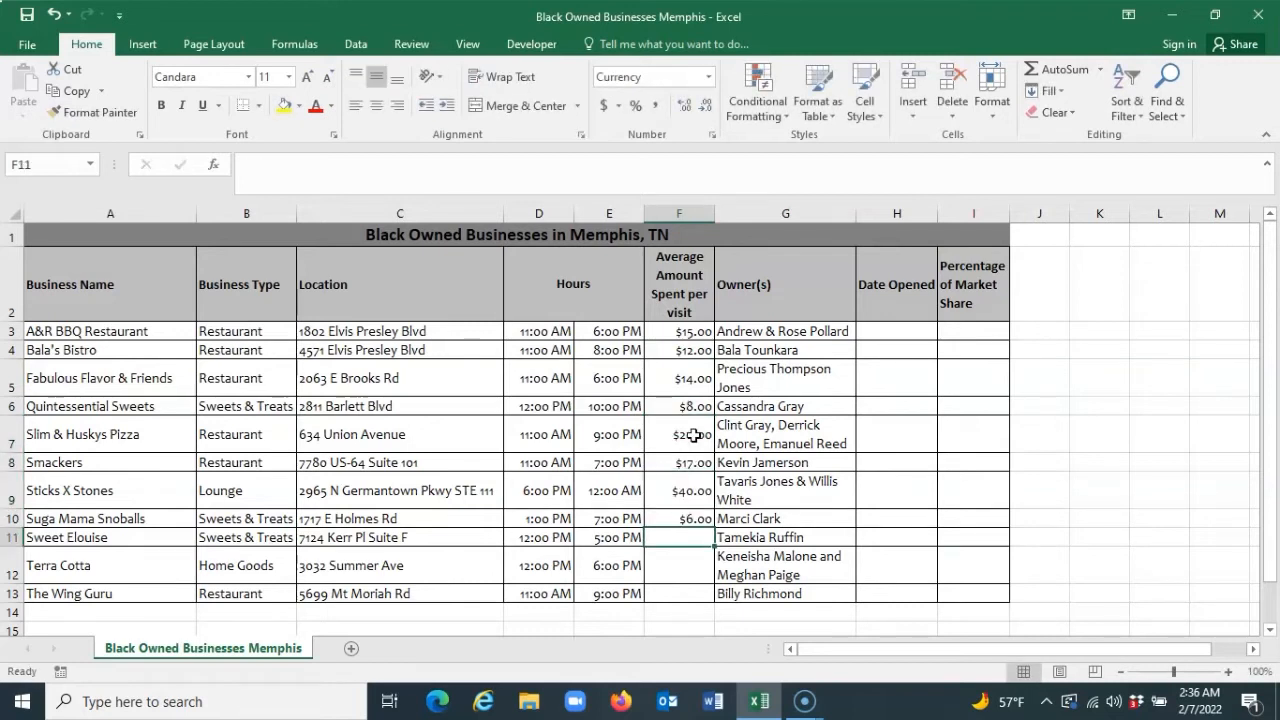
pyautogui.write('25')
pyautogui.press('Return')
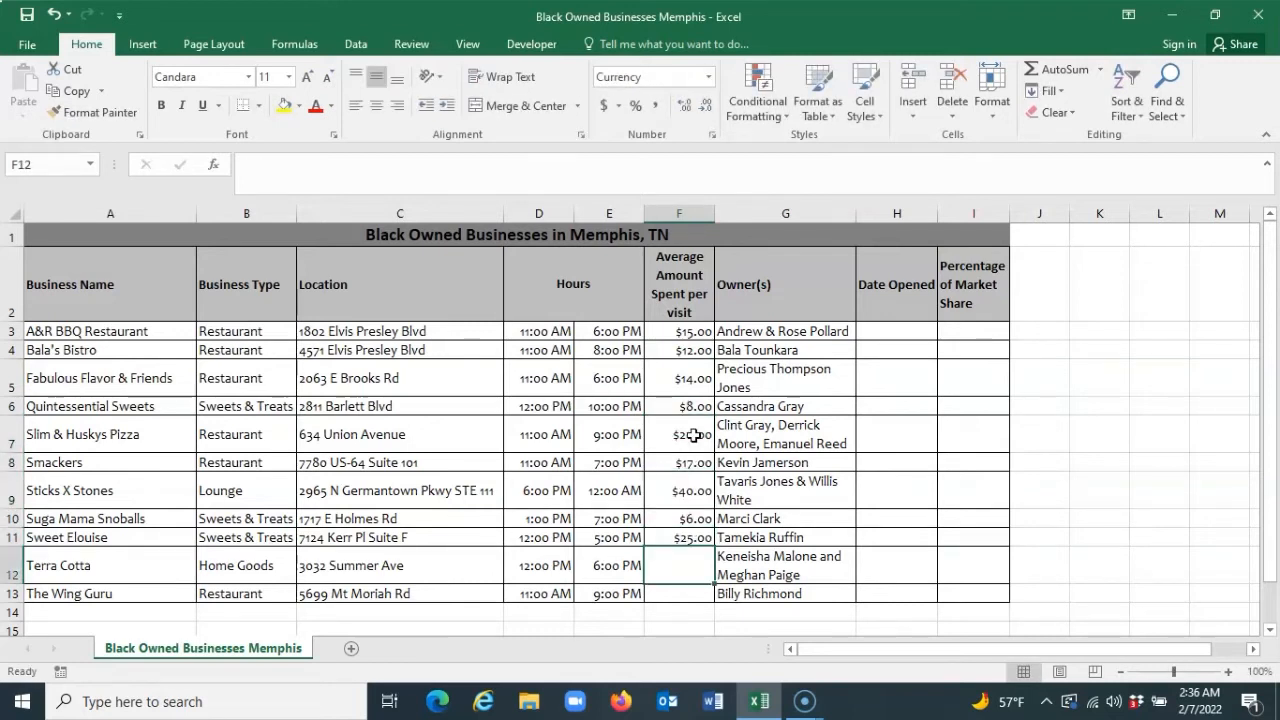
pyautogui.write('45')
pyautogui.press('Return')
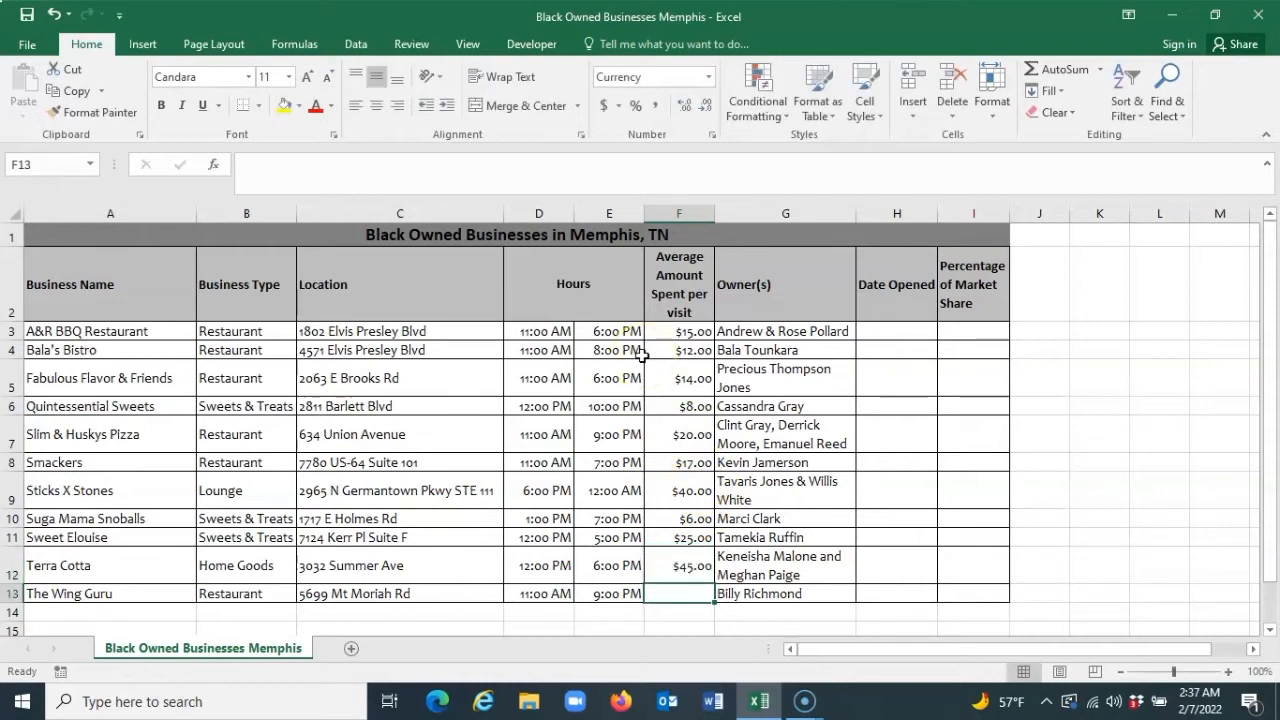
pyautogui.write('22')
pyautogui.press('Return')
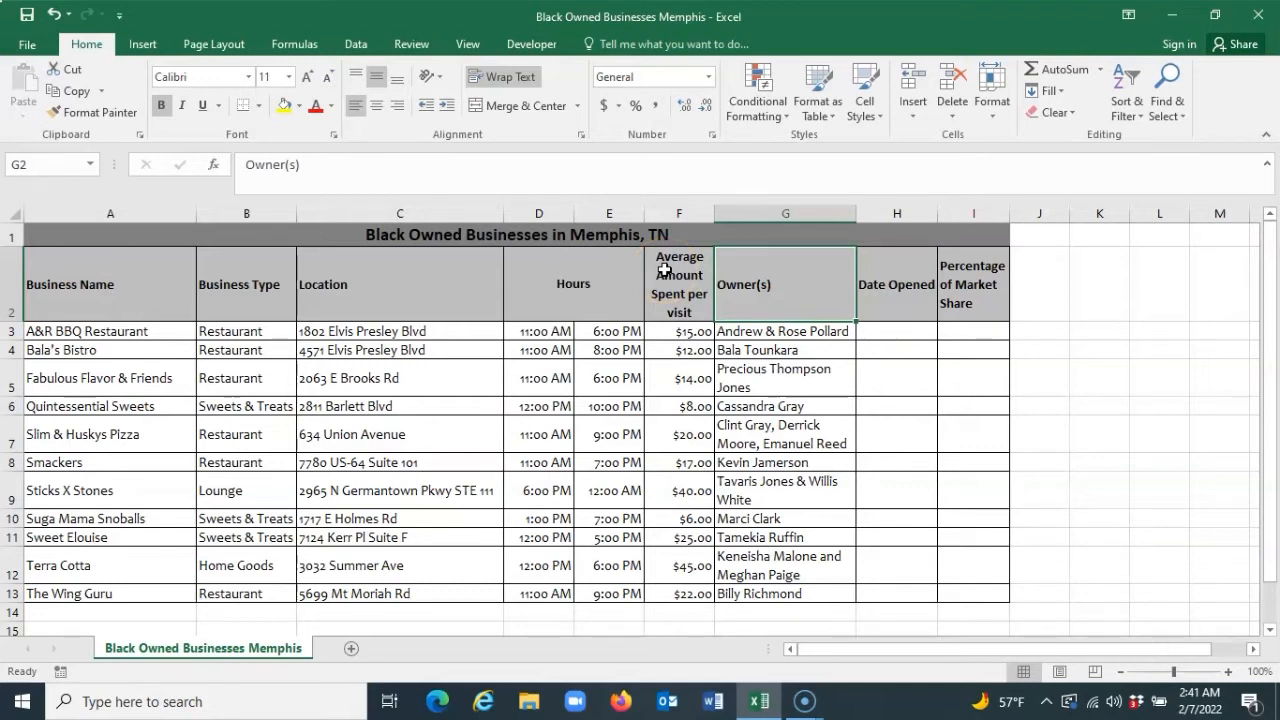
# Step: Enter the opening date 5/1/1983 for A&R BBQ Restaurant in H3
pyautogui.click(900, 330)
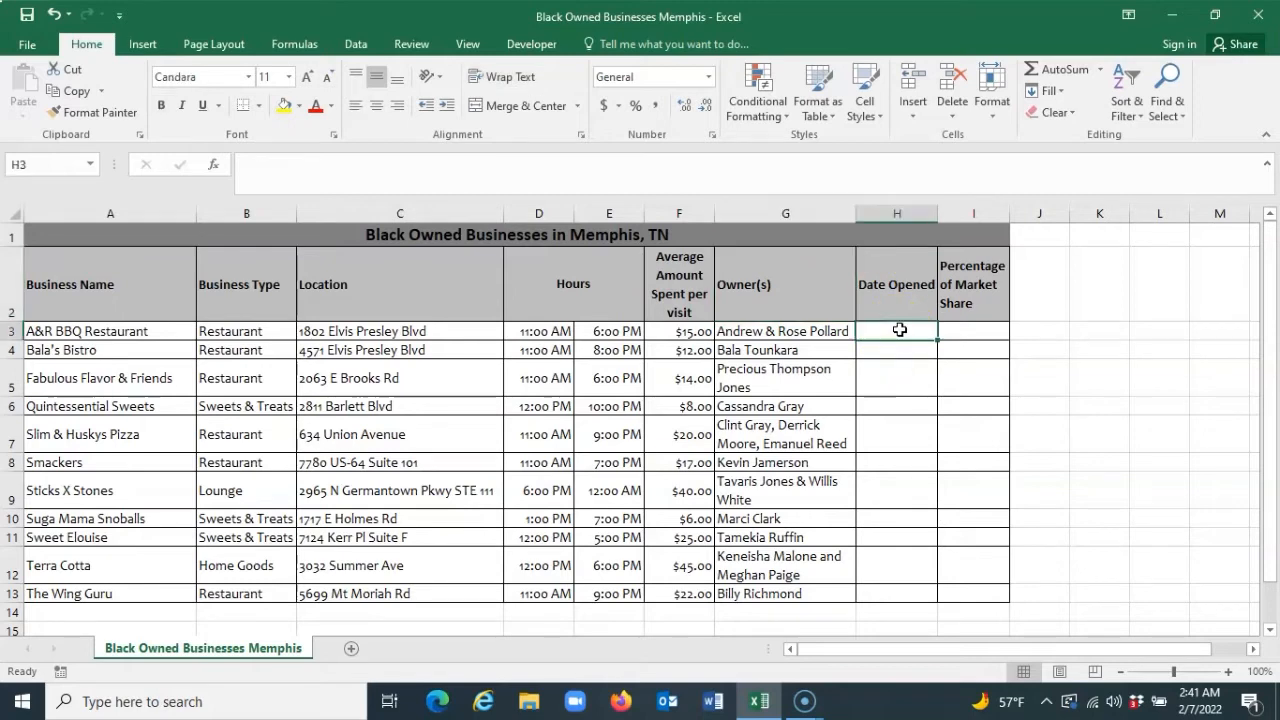
pyautogui.write('5/')
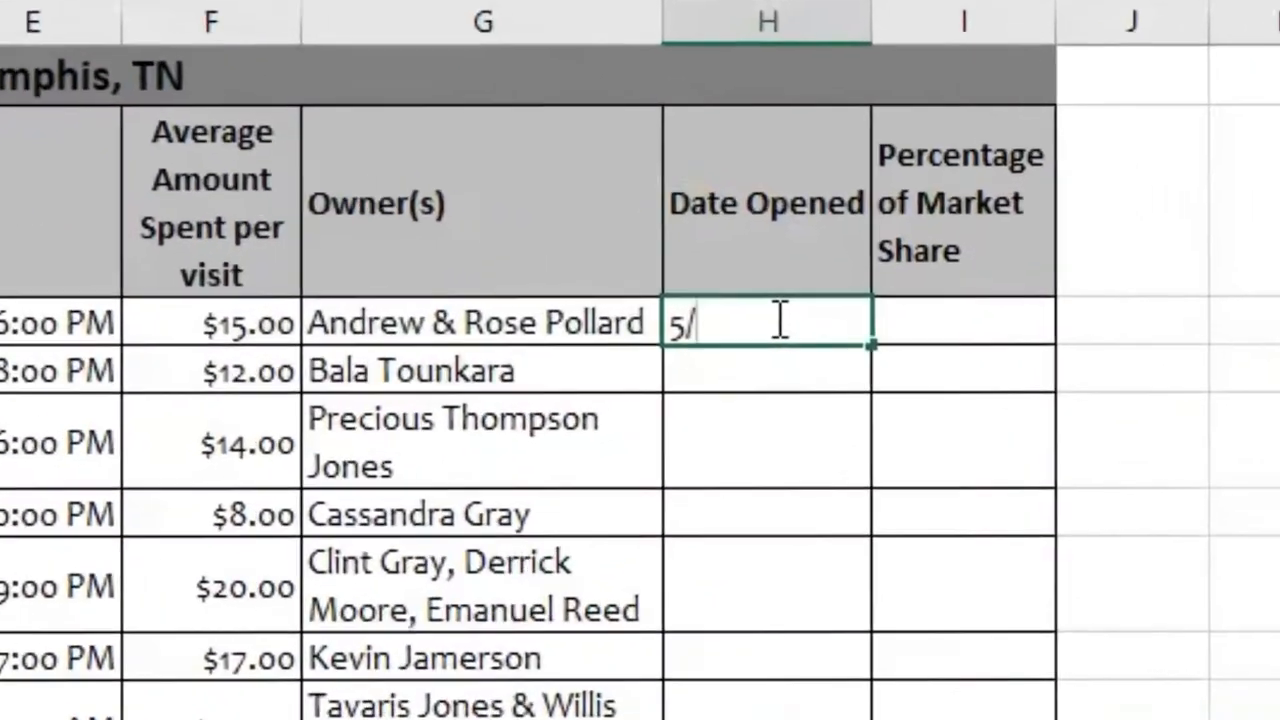
pyautogui.write('1/')
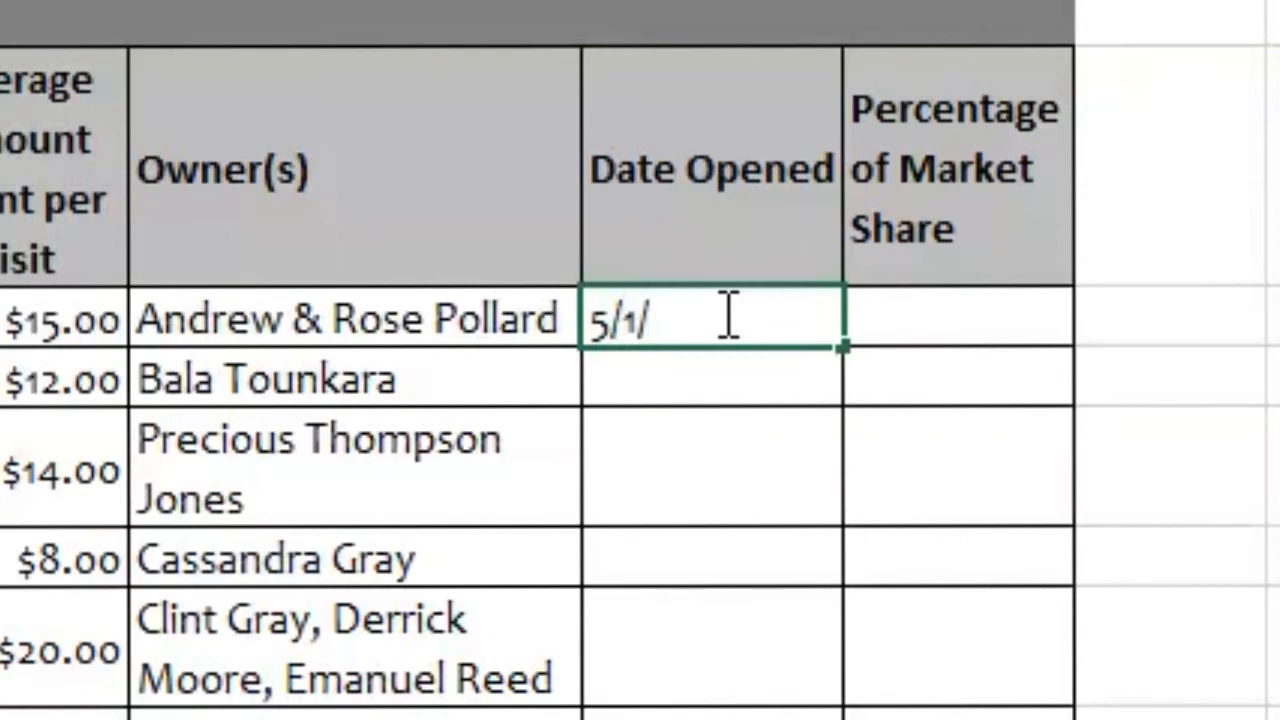
pyautogui.write('1983')
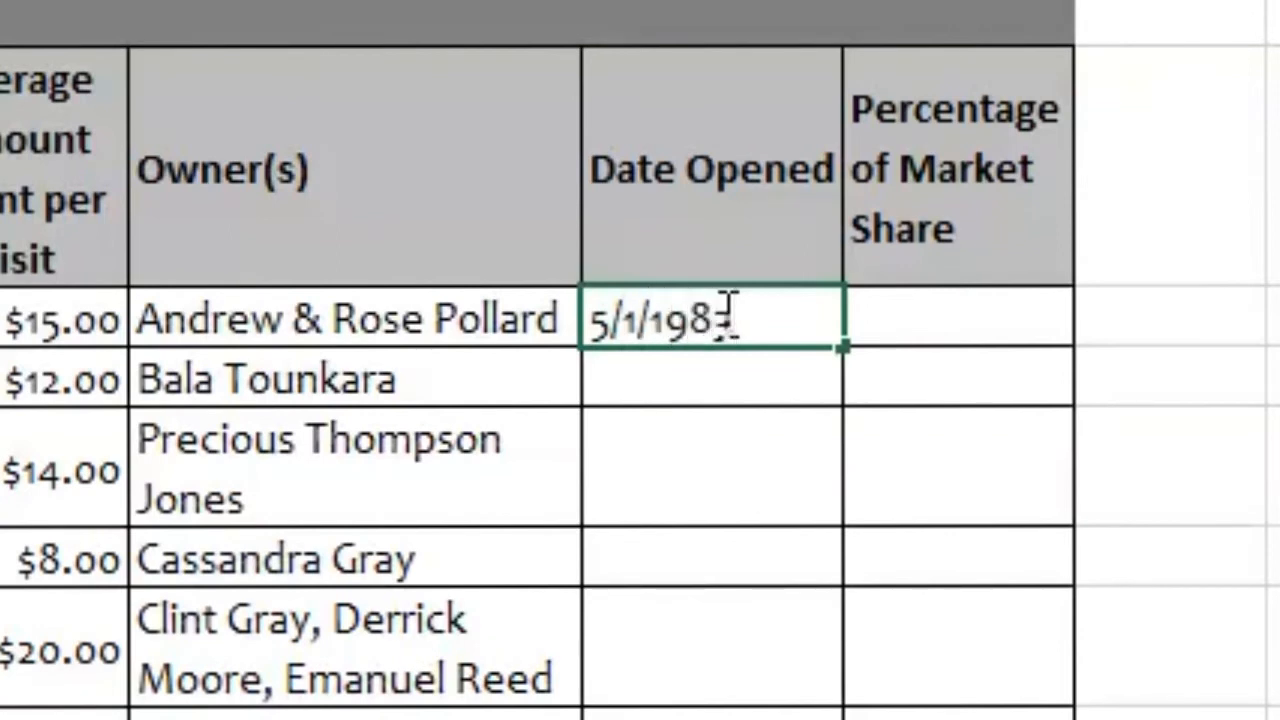
pyautogui.press('Return')
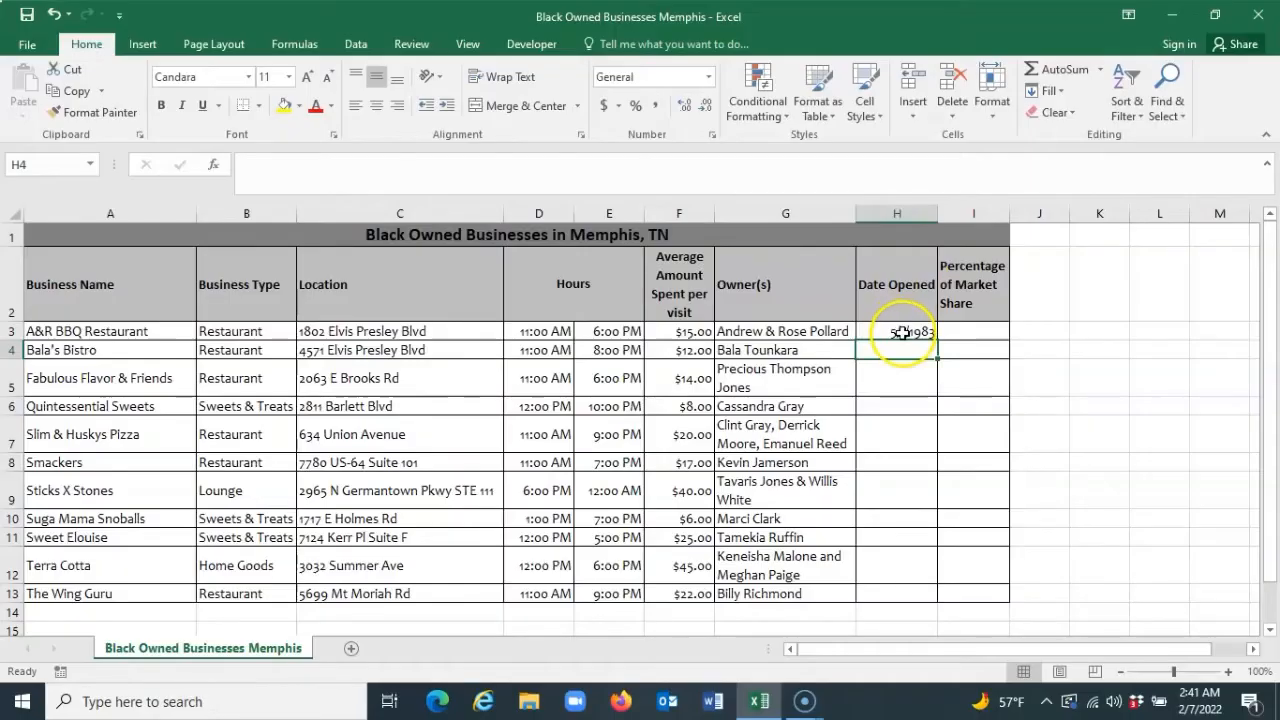
# Step: Format the date in H3 as Long Date and autofit column H to its contents
pyautogui.click(731, 321)
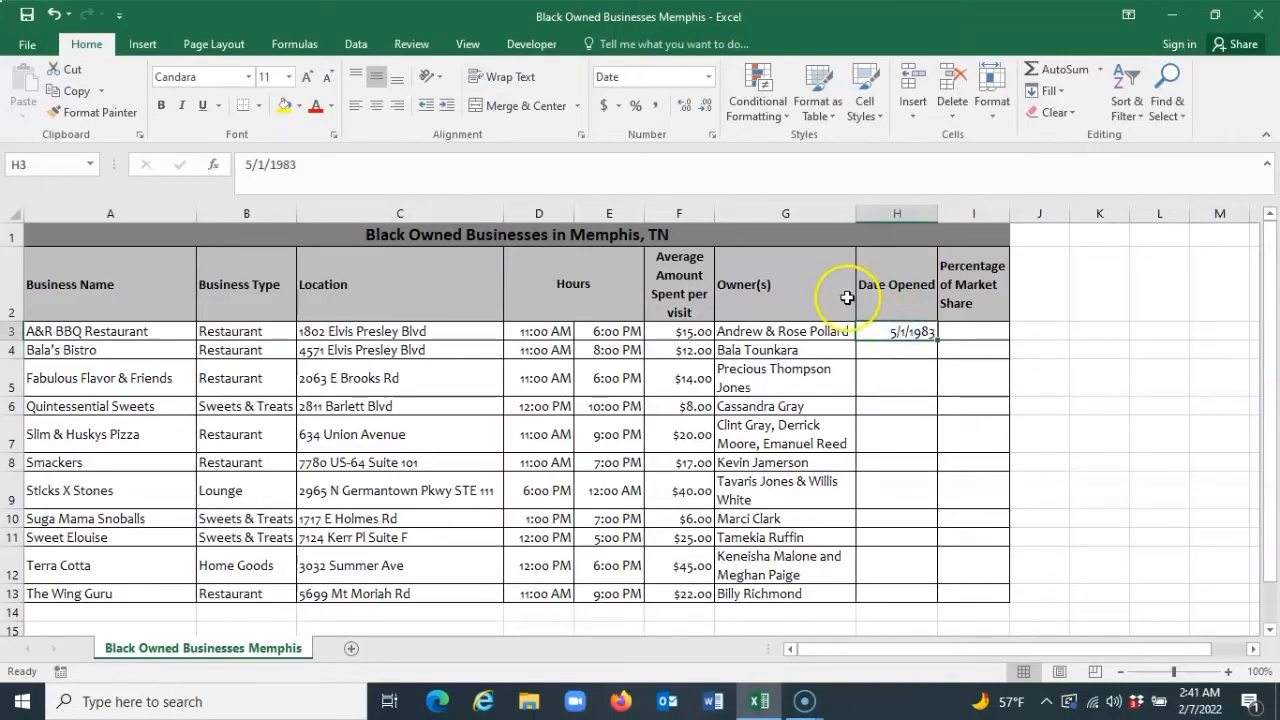
pyautogui.click(708, 77)
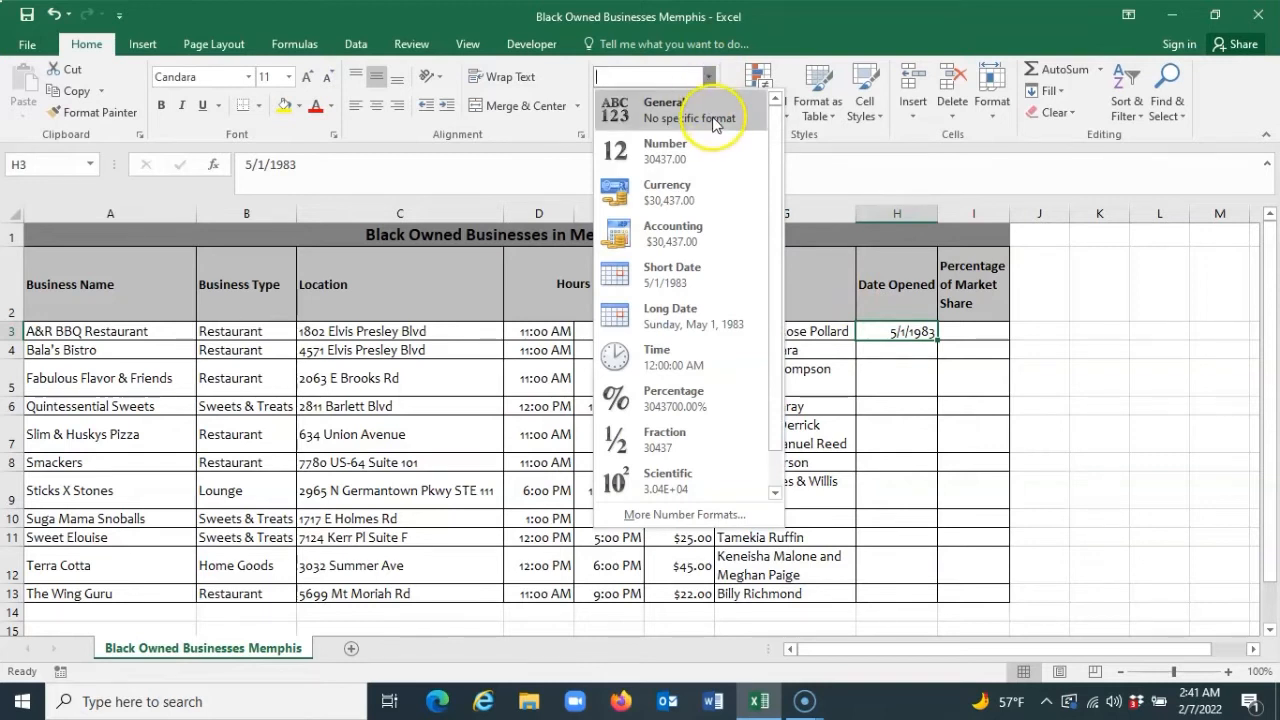
pyautogui.click(697, 318)
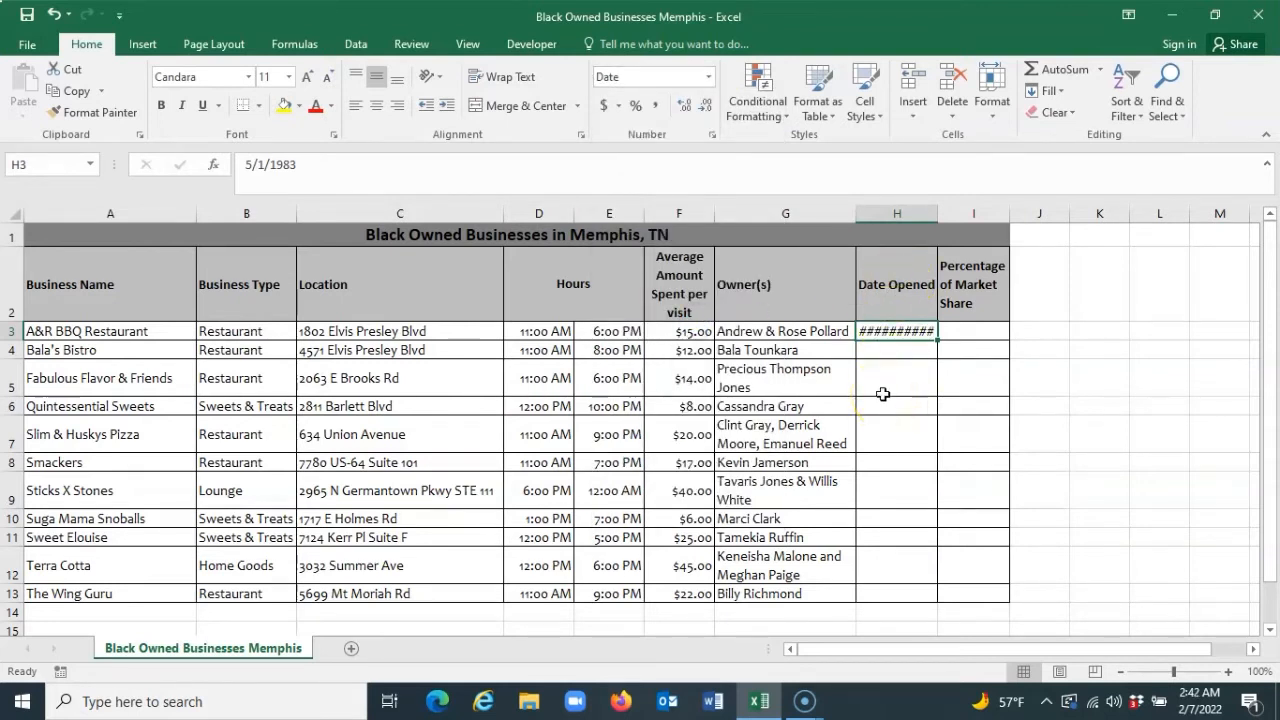
pyautogui.click(886, 334)
pyautogui.doubleClick(939, 213)
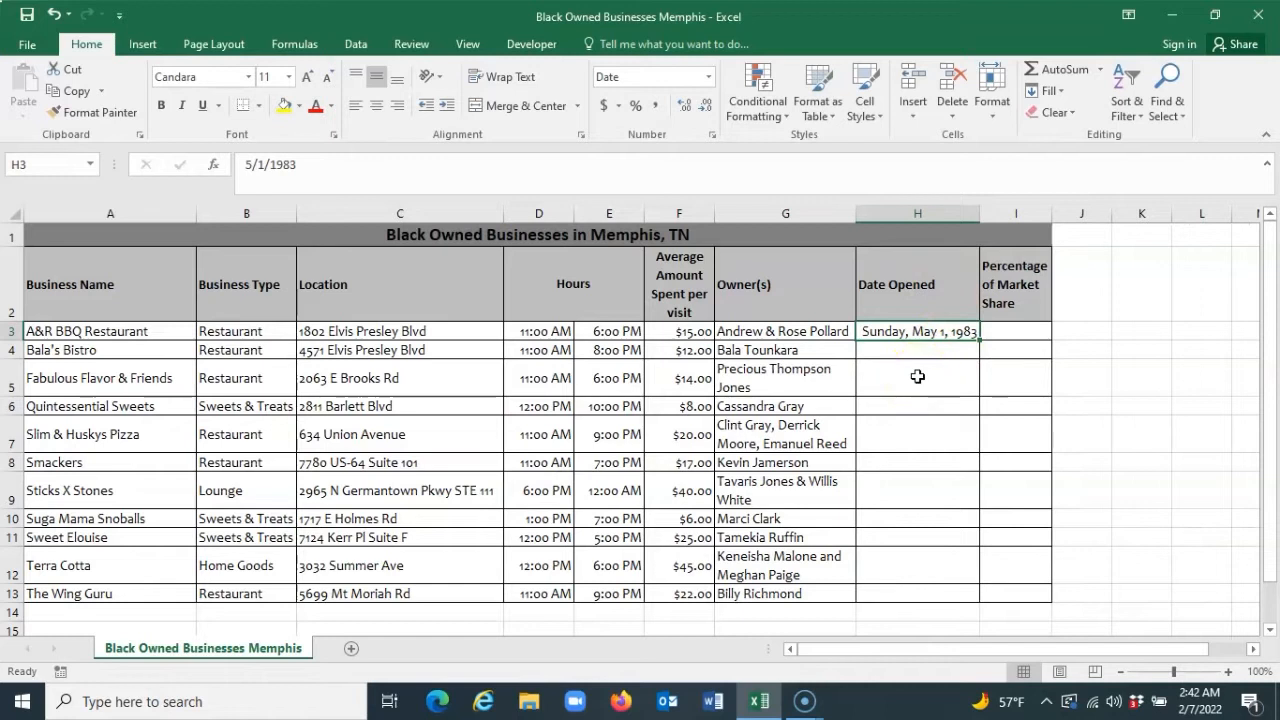
# Step: Change the date format of H3 to the "March 14, 2012" type with month name, day and year
pyautogui.click(900, 497)
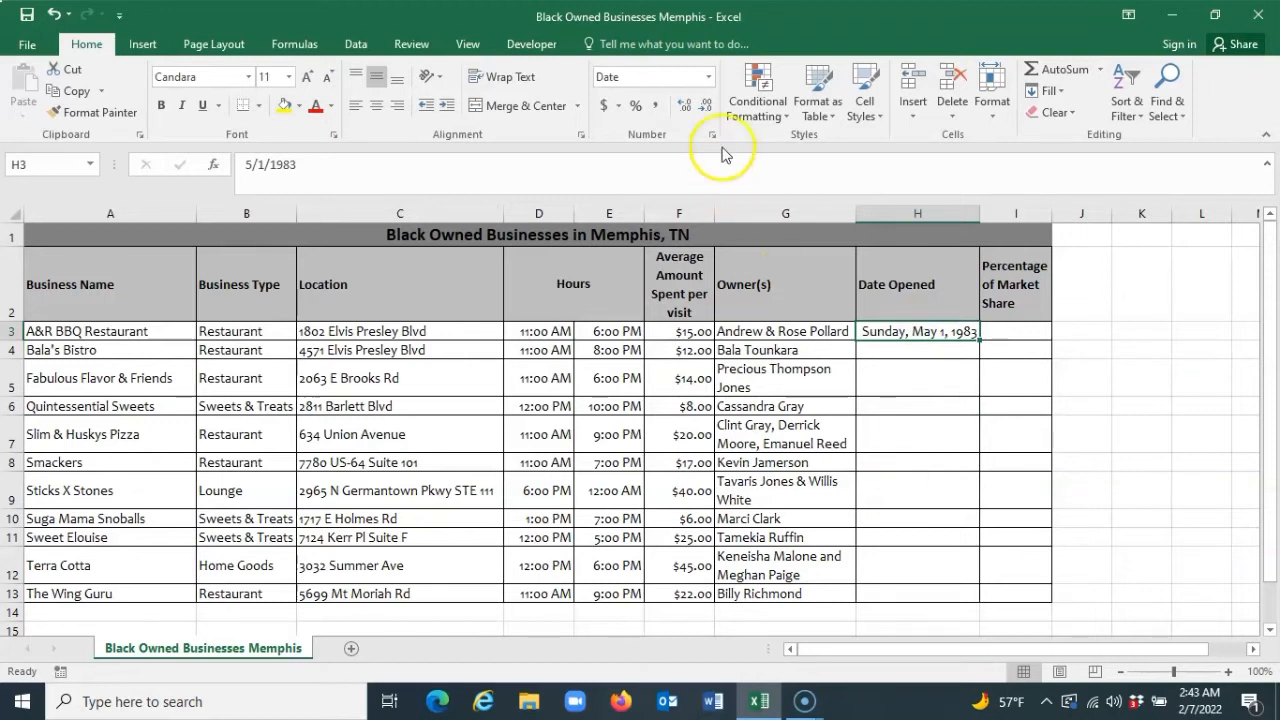
pyautogui.click(708, 77)
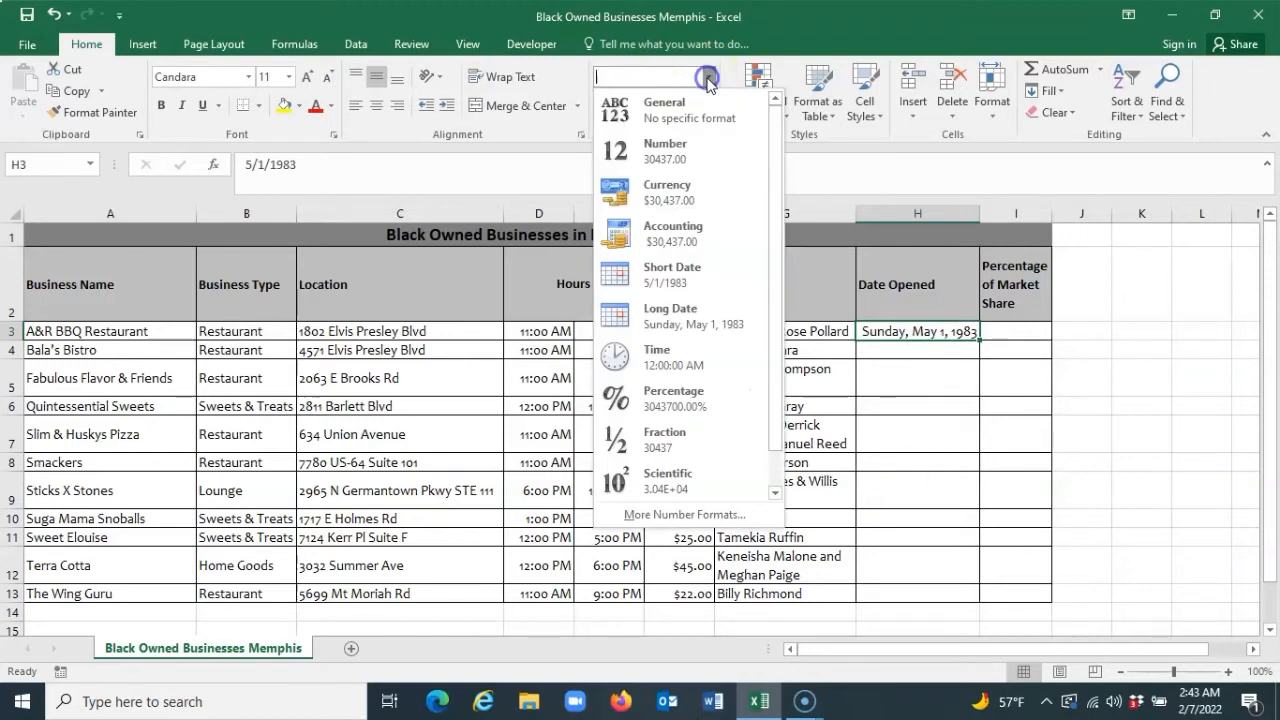
pyautogui.click(684, 514)
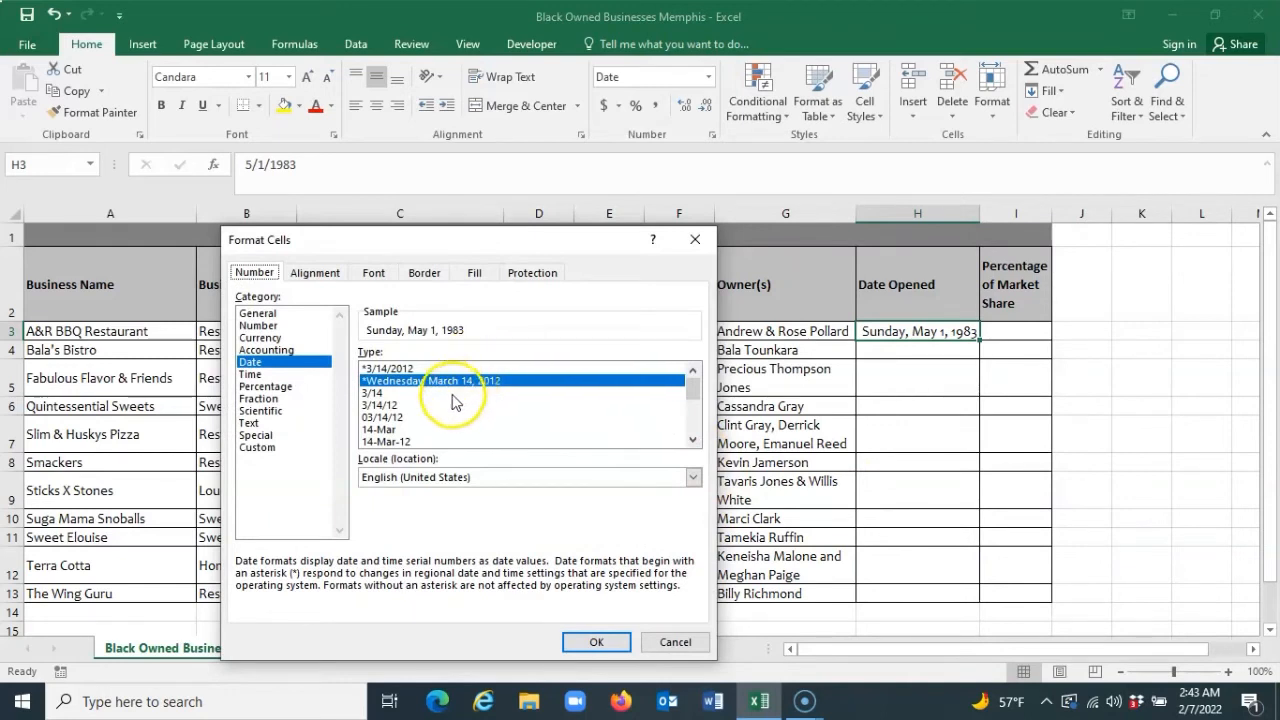
pyautogui.scroll(-2, 425, 420)
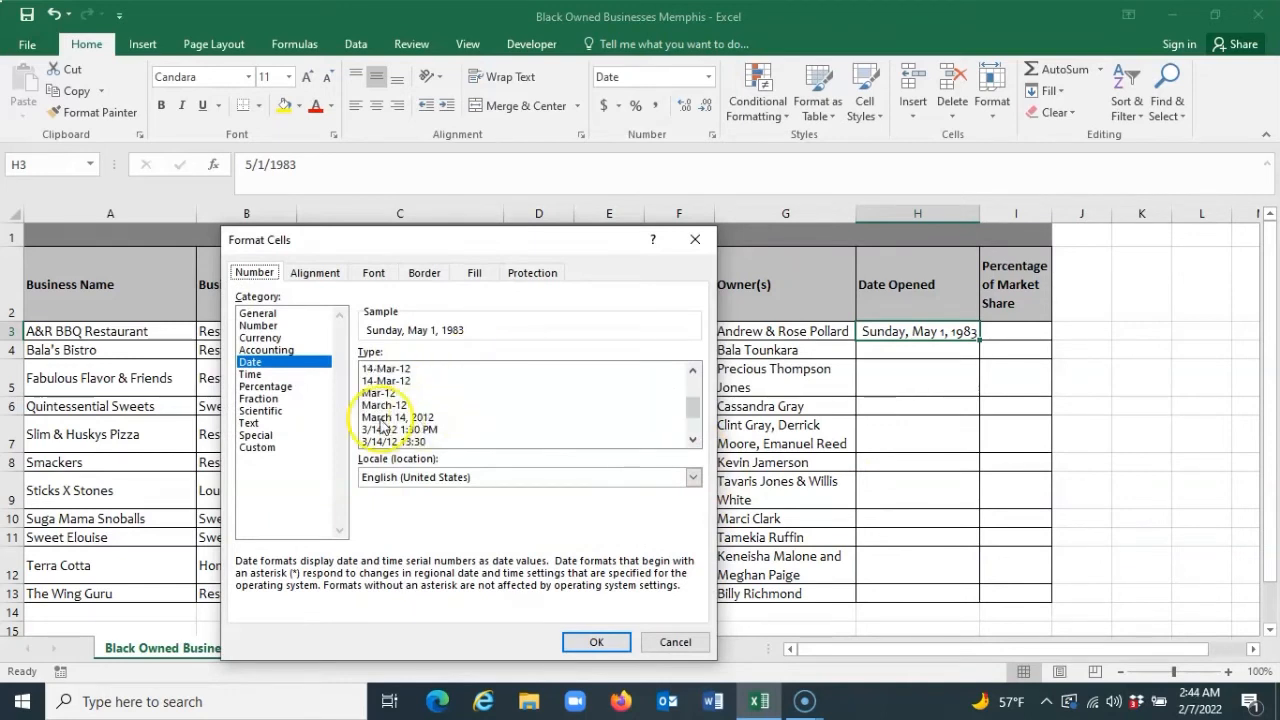
pyautogui.click(426, 418)
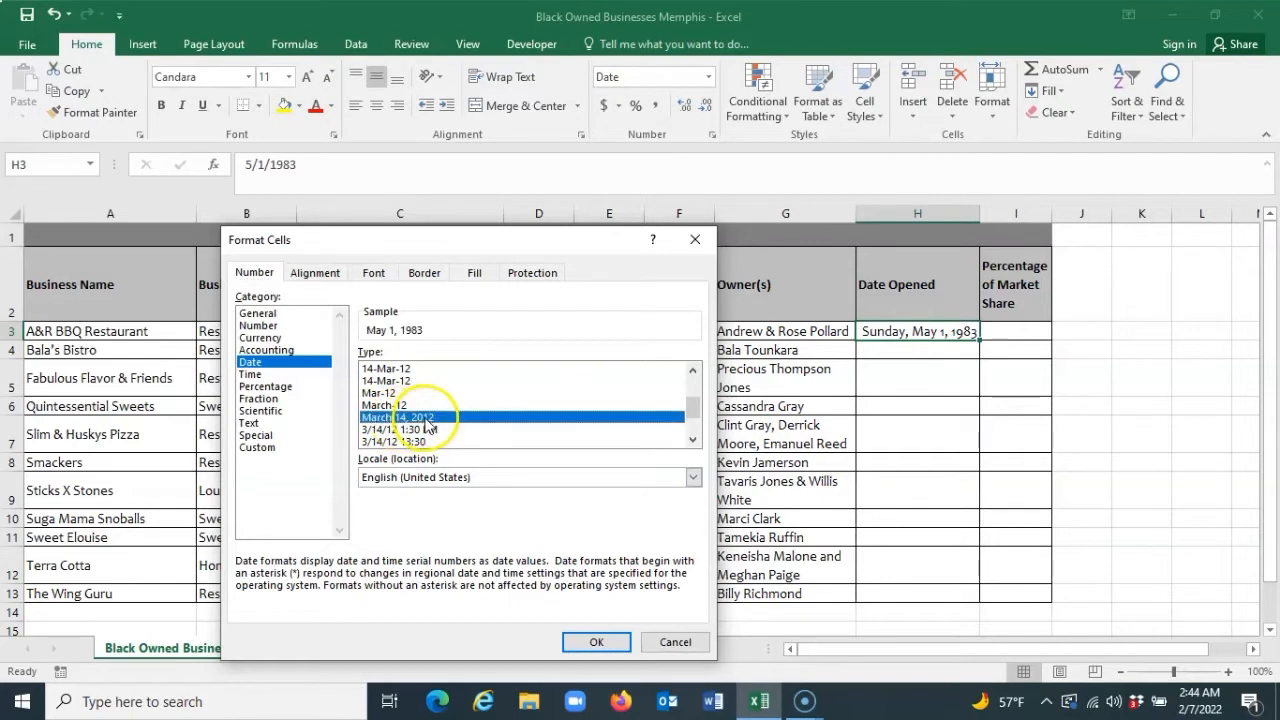
pyautogui.click(580, 641)
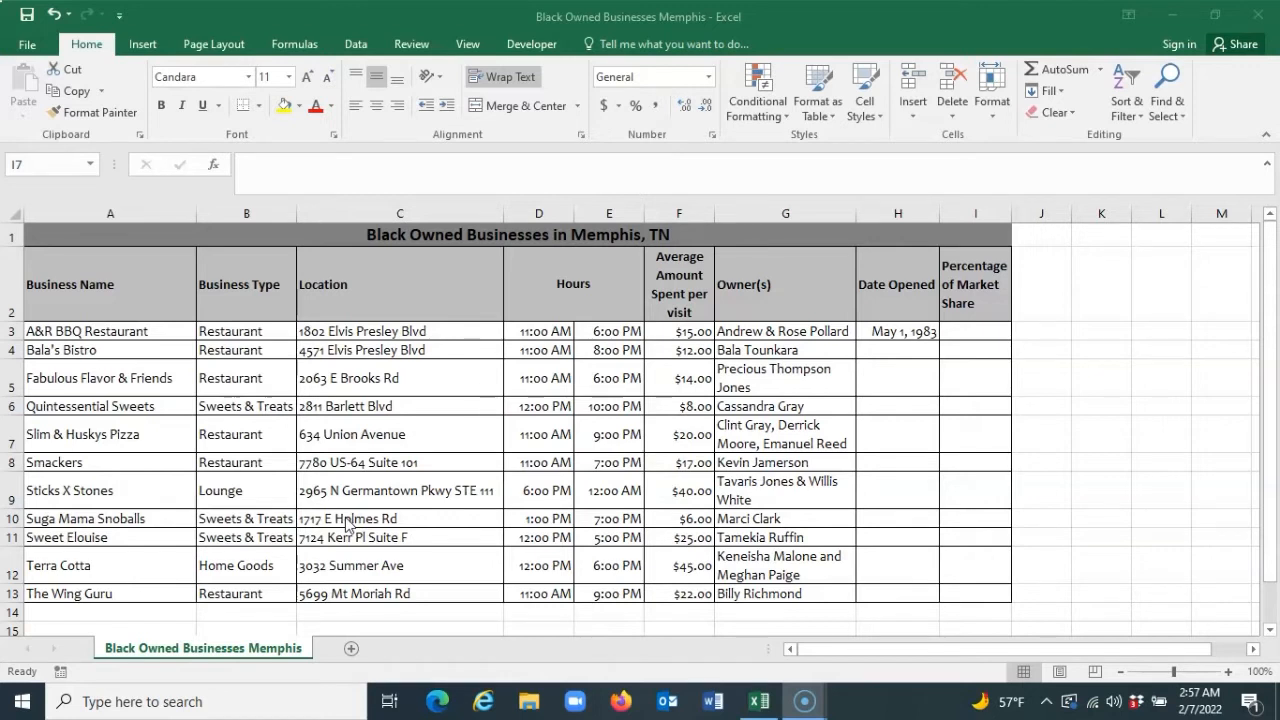
# Step: Apply the Percent number format to the Percentage of Market Share cells I3:I13
pyautogui.click(975, 333)
pyautogui.moveTo(975, 333); pyautogui.dragTo(977, 594)
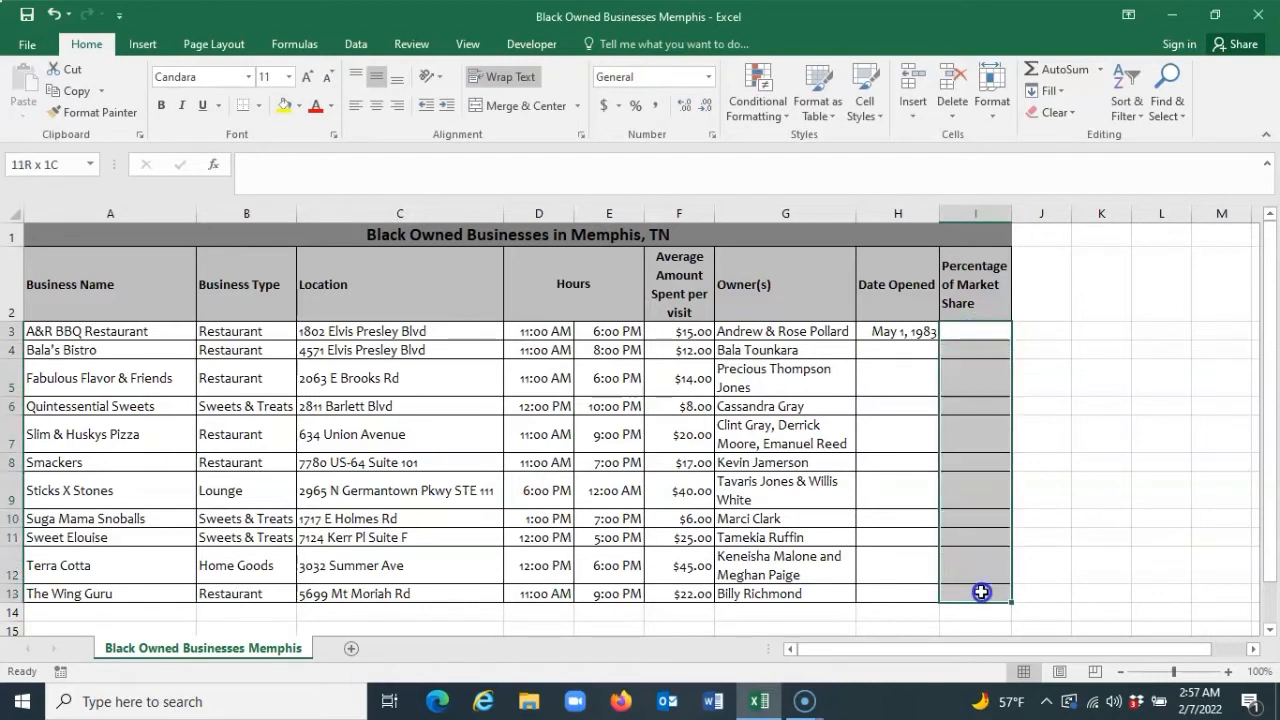
pyautogui.click(635, 105)
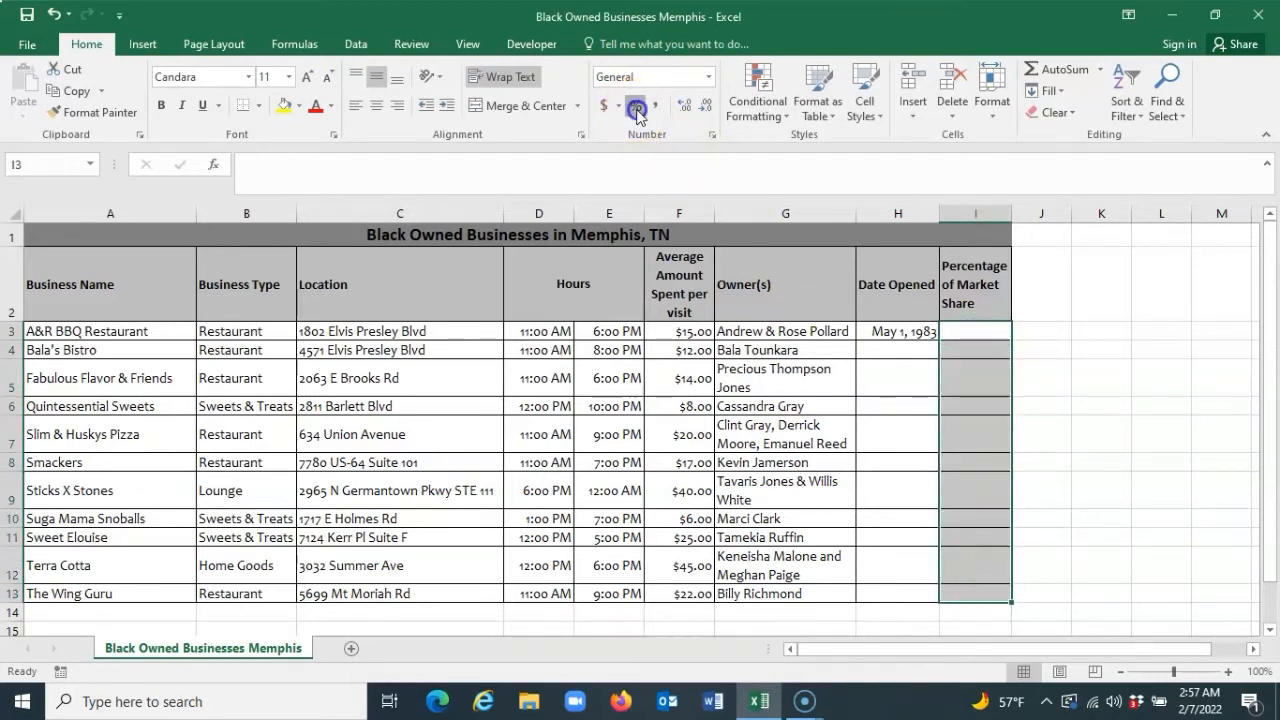
# Step: Enter the market share percentages 2%, 3%, 4% and 6% in I3:I6
pyautogui.click(983, 333)
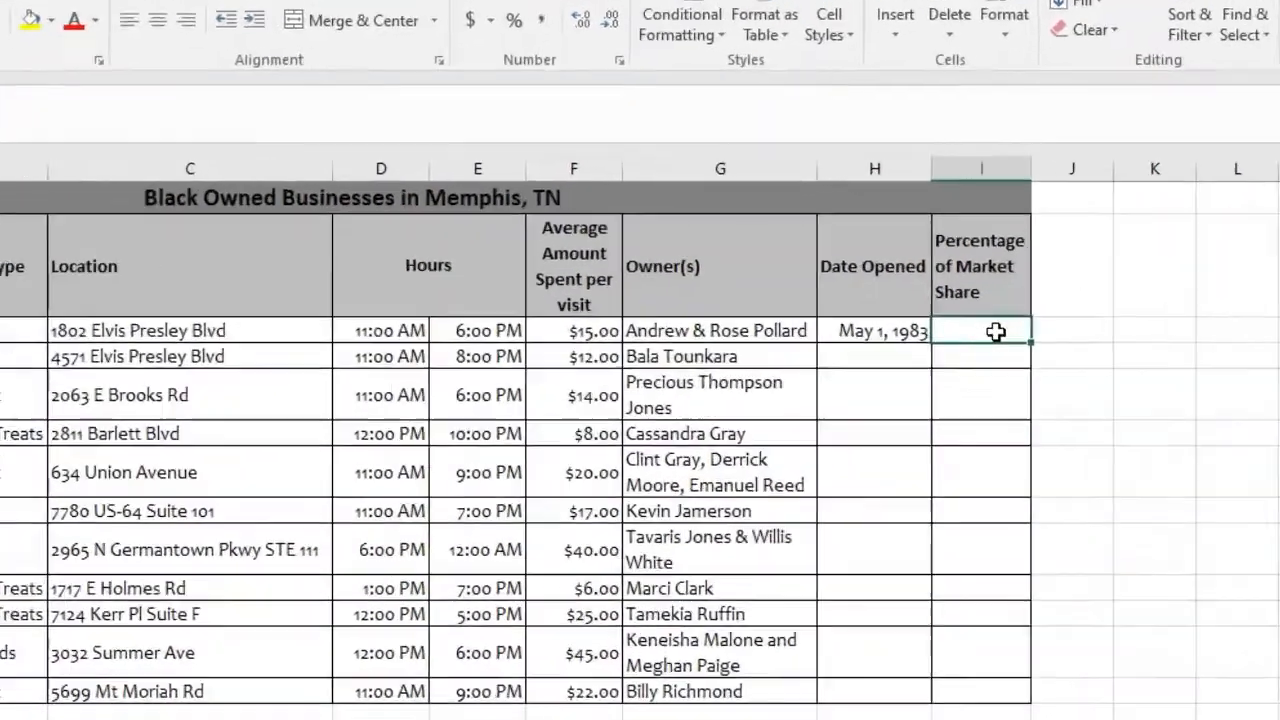
pyautogui.write('2%')
pyautogui.press('Return')
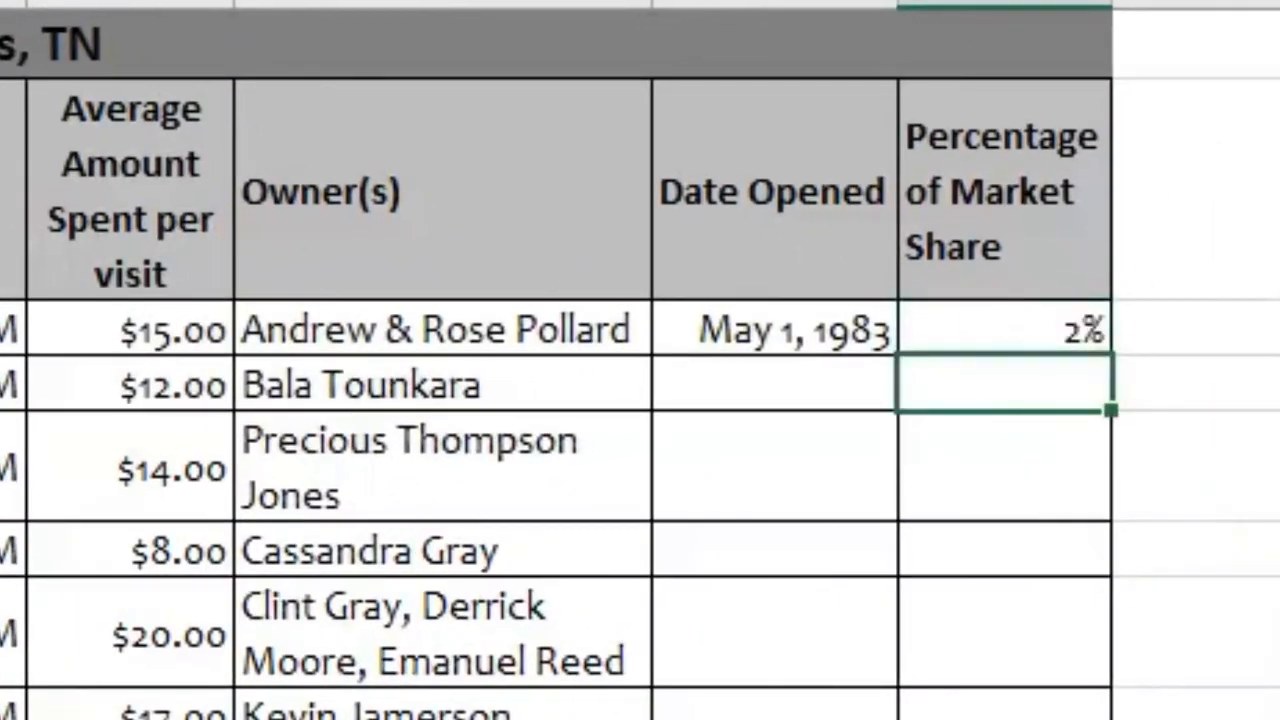
pyautogui.write('3%')
pyautogui.press('Return')
pyautogui.write('4%')
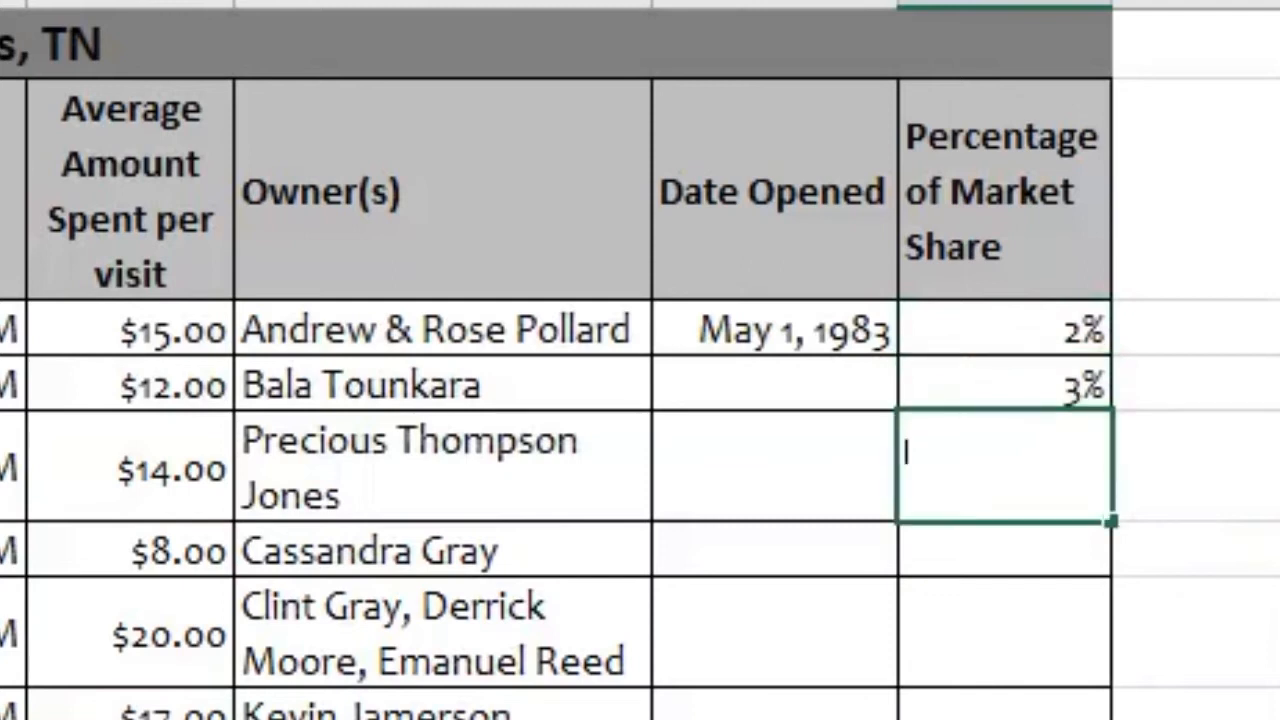
pyautogui.press('Return')
pyautogui.write('6%')
pyautogui.press('Return')
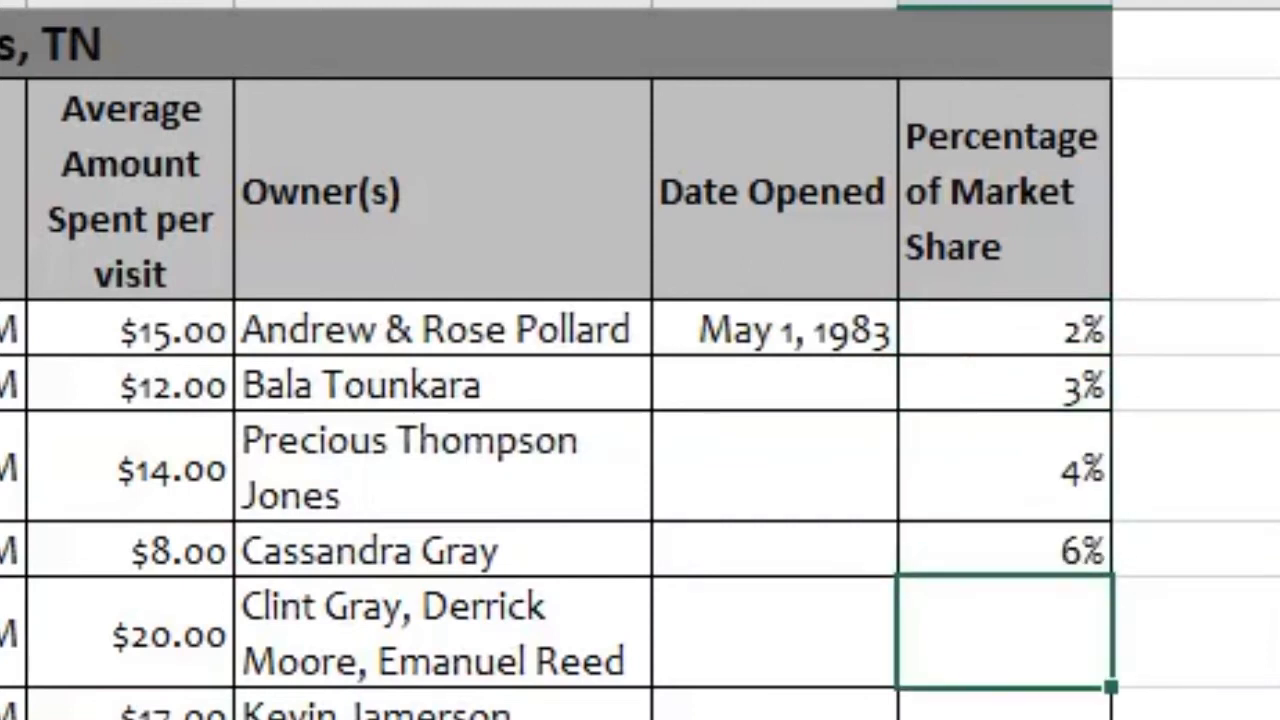
# Step: Enter the market share percentages 3%, 2%, 6% and 7% in I7:I10
pyautogui.write('3%')
pyautogui.press('Return')
pyautogui.write('2%')
pyautogui.press('Return')
pyautogui.write('6%')
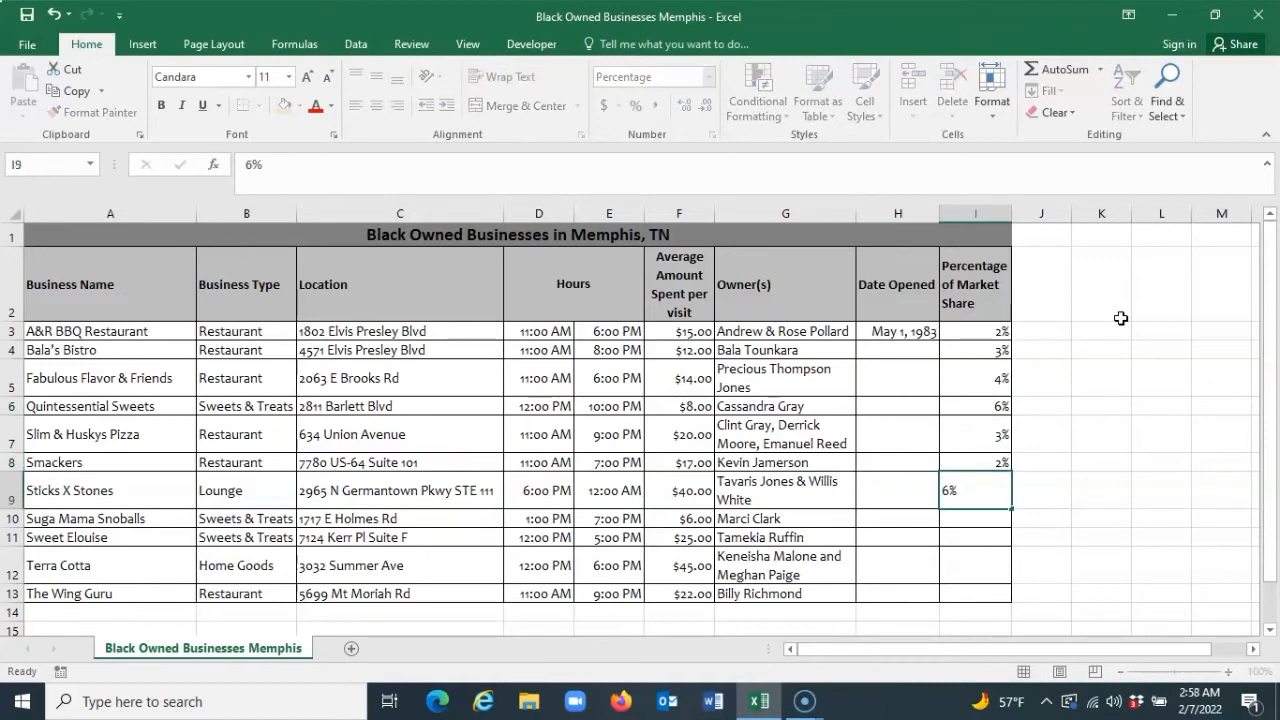
pyautogui.press('Return')
pyautogui.write('7%')
pyautogui.press('Return')
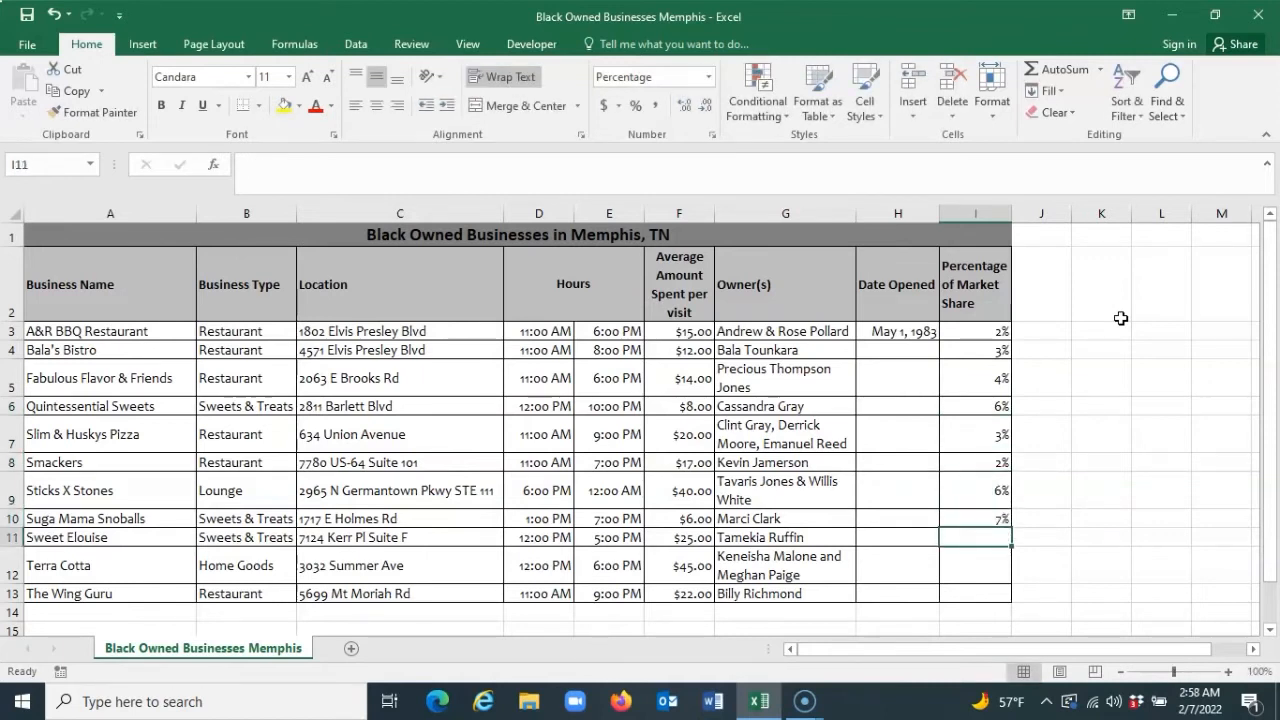
# Step: Enter the market share percentages 8%, 5% and 6% in I11:I13
pyautogui.write('8%')
pyautogui.press('Return')
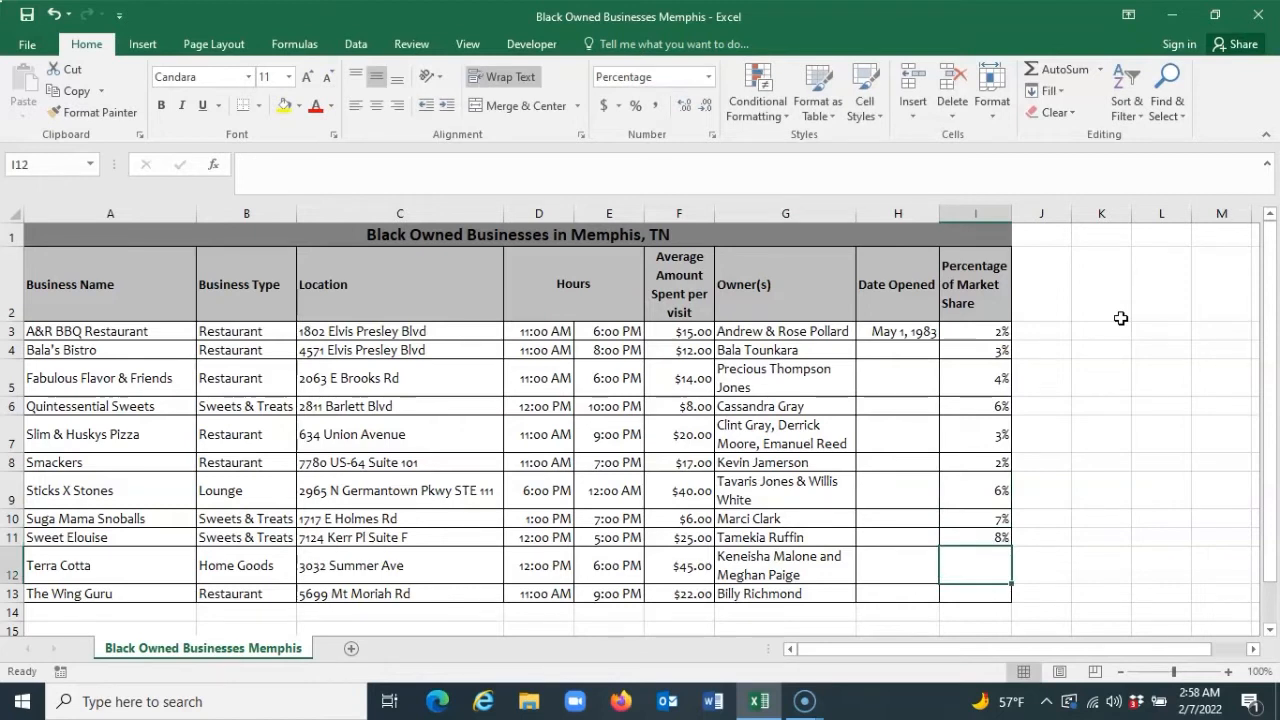
pyautogui.write('5%')
pyautogui.press('Return')
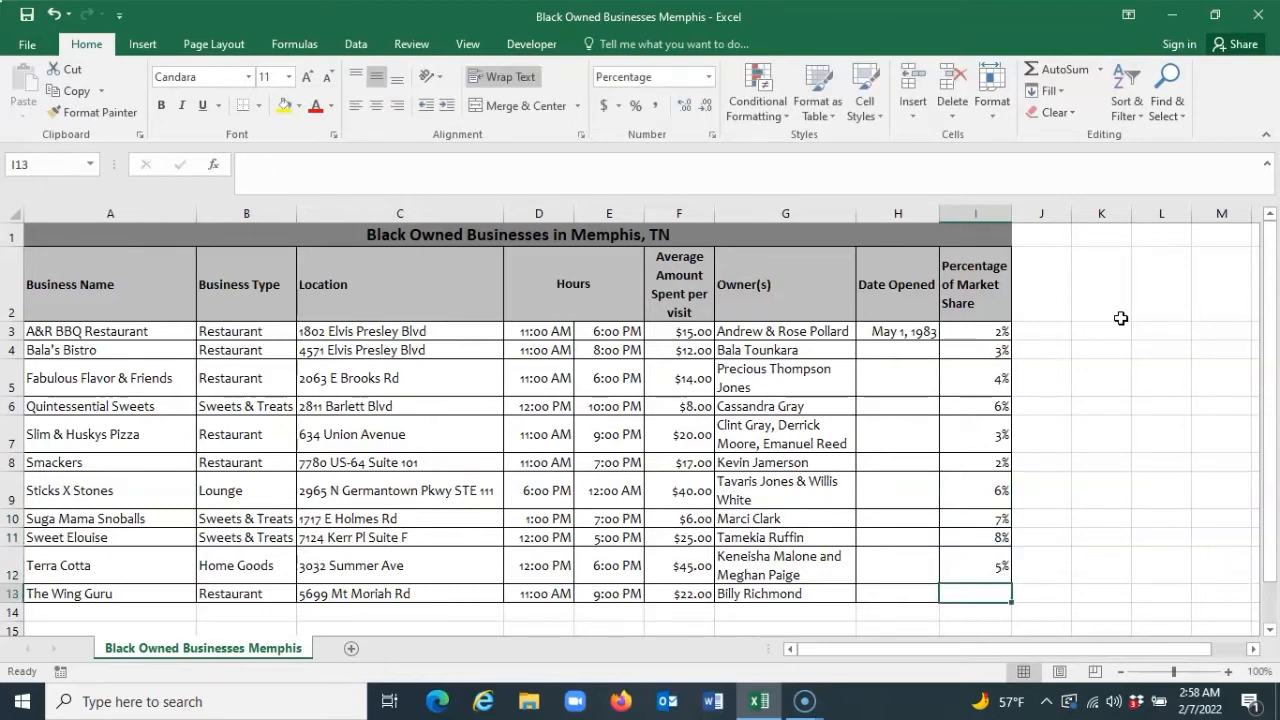
pyautogui.write('6%')
pyautogui.click(1086, 526)
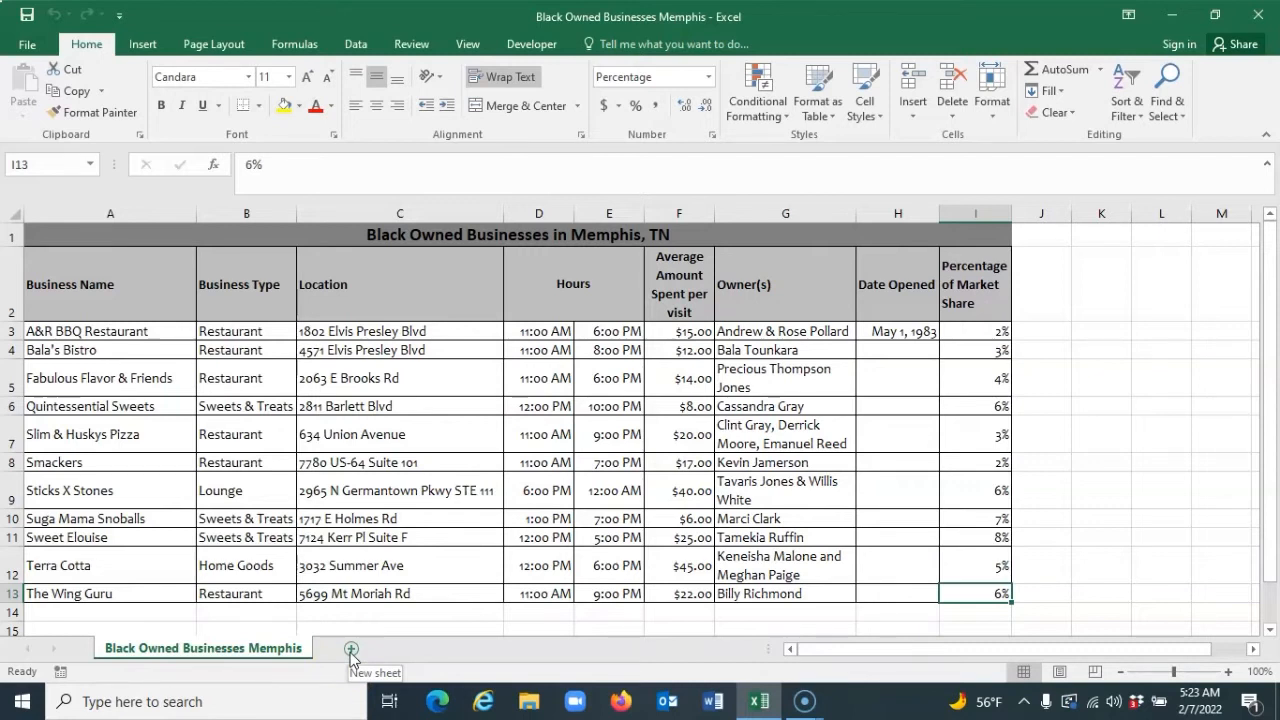
# Step: Add a new worksheet to the workbook and name it "Formulas & Functions"
pyautogui.click(351, 650)
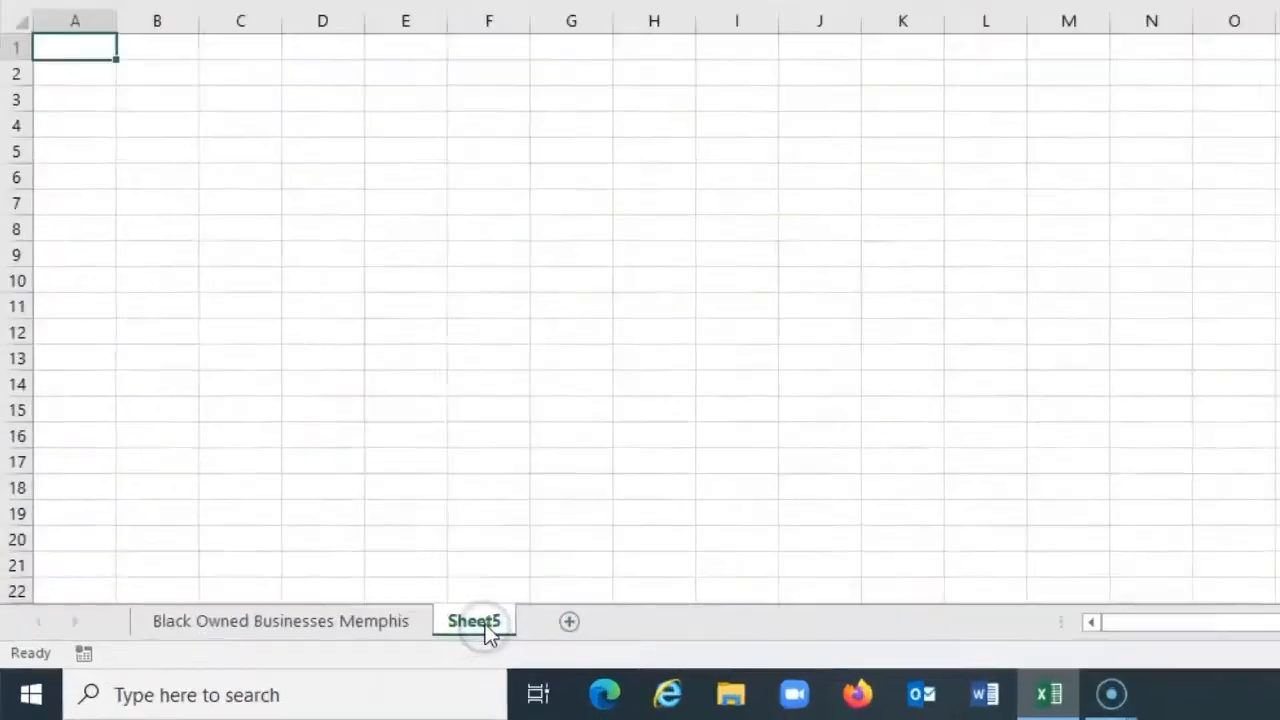
pyautogui.rightClick(486, 628)
pyautogui.click(552, 402)
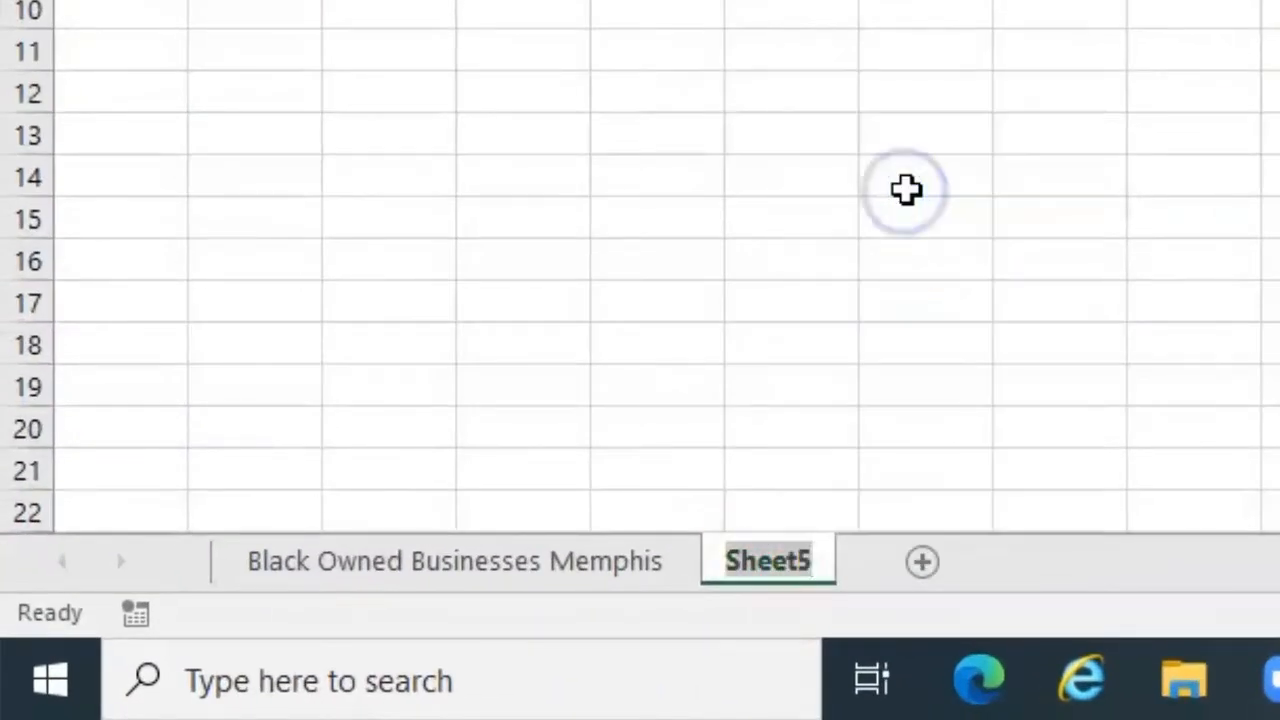
pyautogui.write('Formulas ')
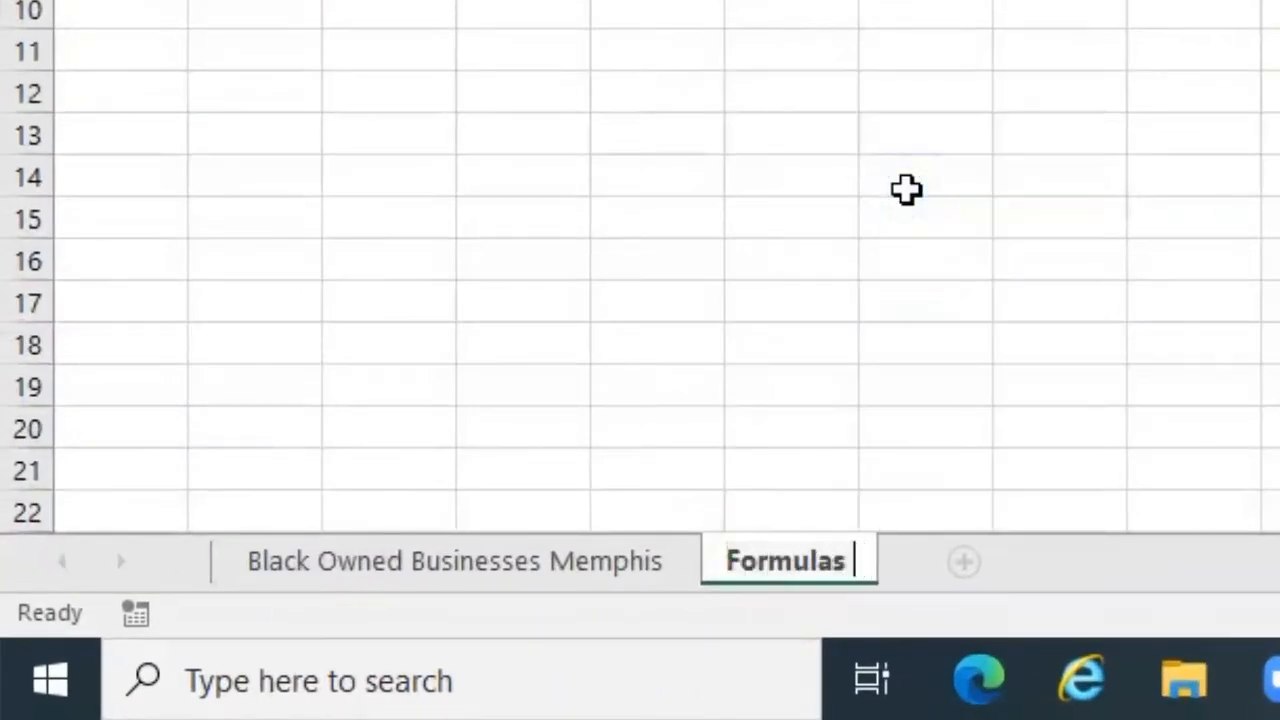
pyautogui.write('& Functions')
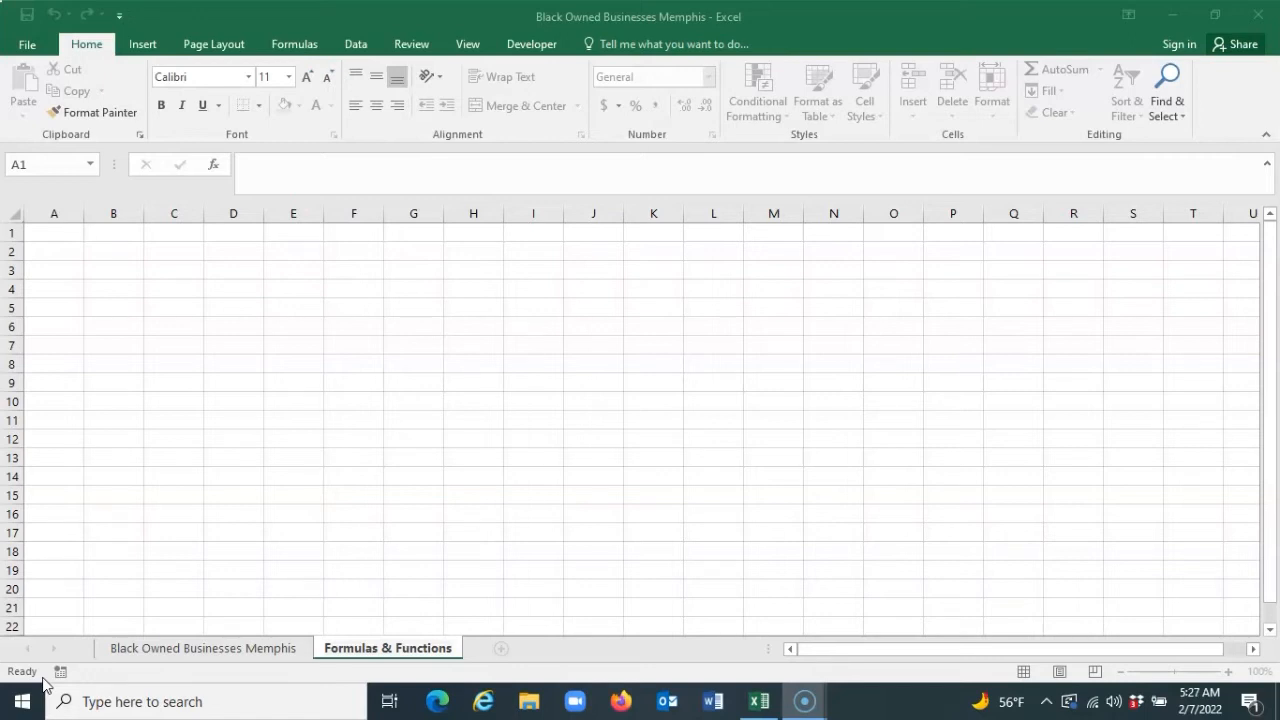
# Step: Label A1 "Add" and A2 "Subtract", and enter the addition formula =21+47 in B1
pyautogui.click(117, 232)
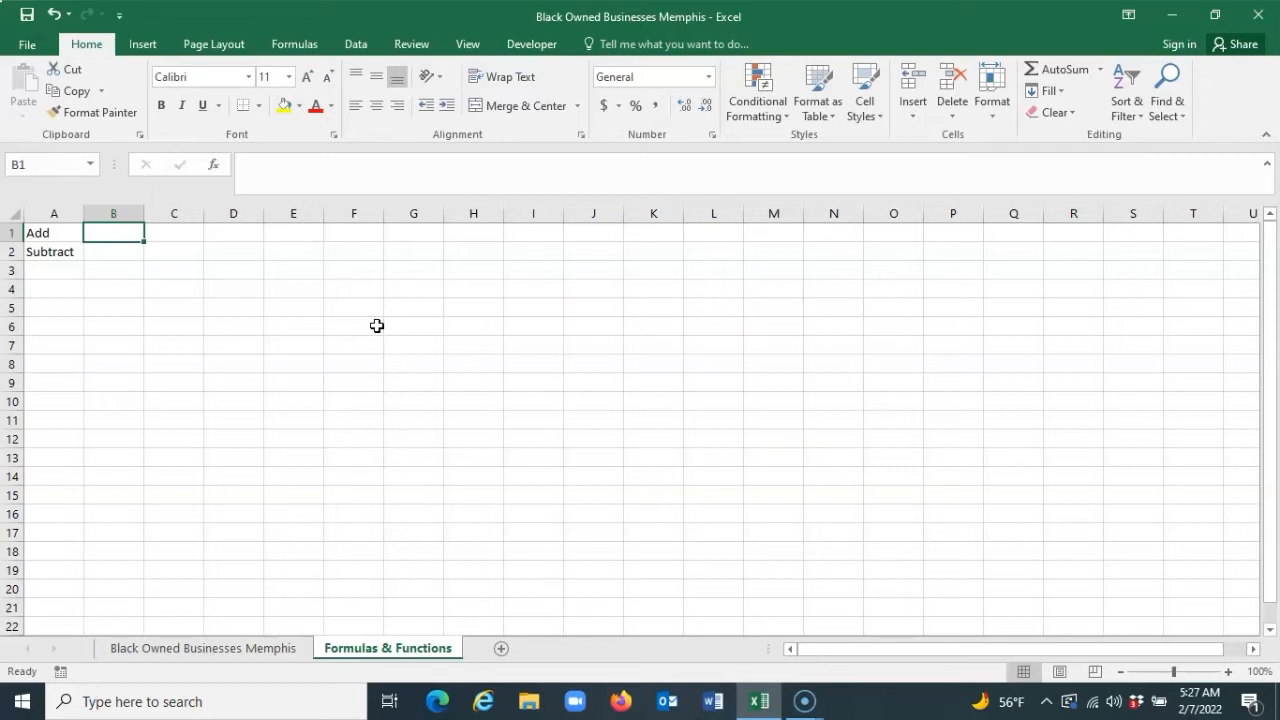
pyautogui.write('=')
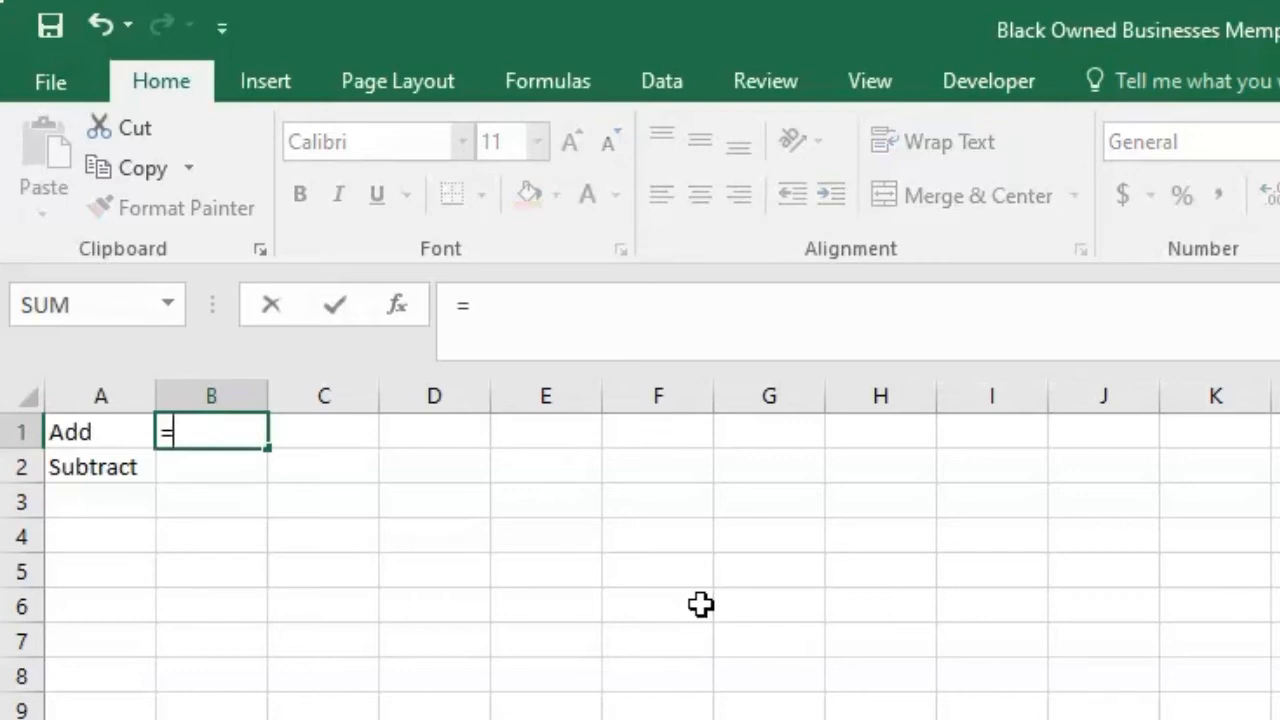
pyautogui.write('21+')
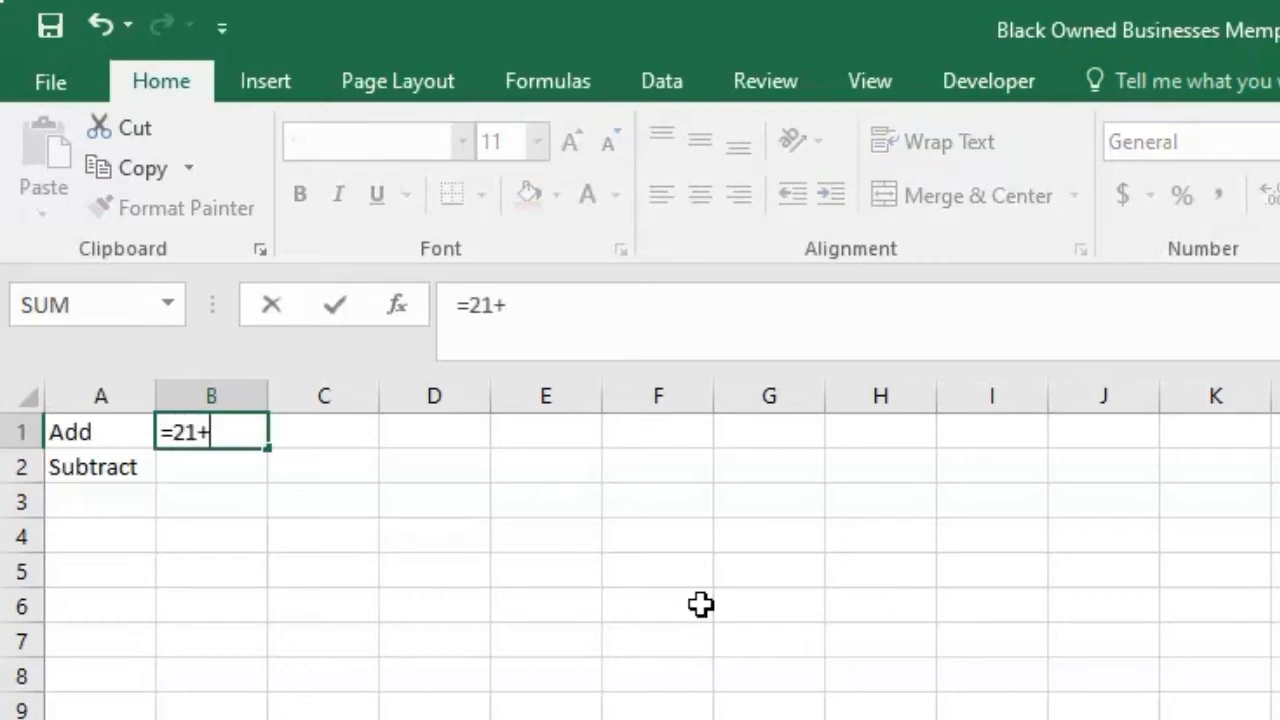
pyautogui.write('47')
pyautogui.press('Return')
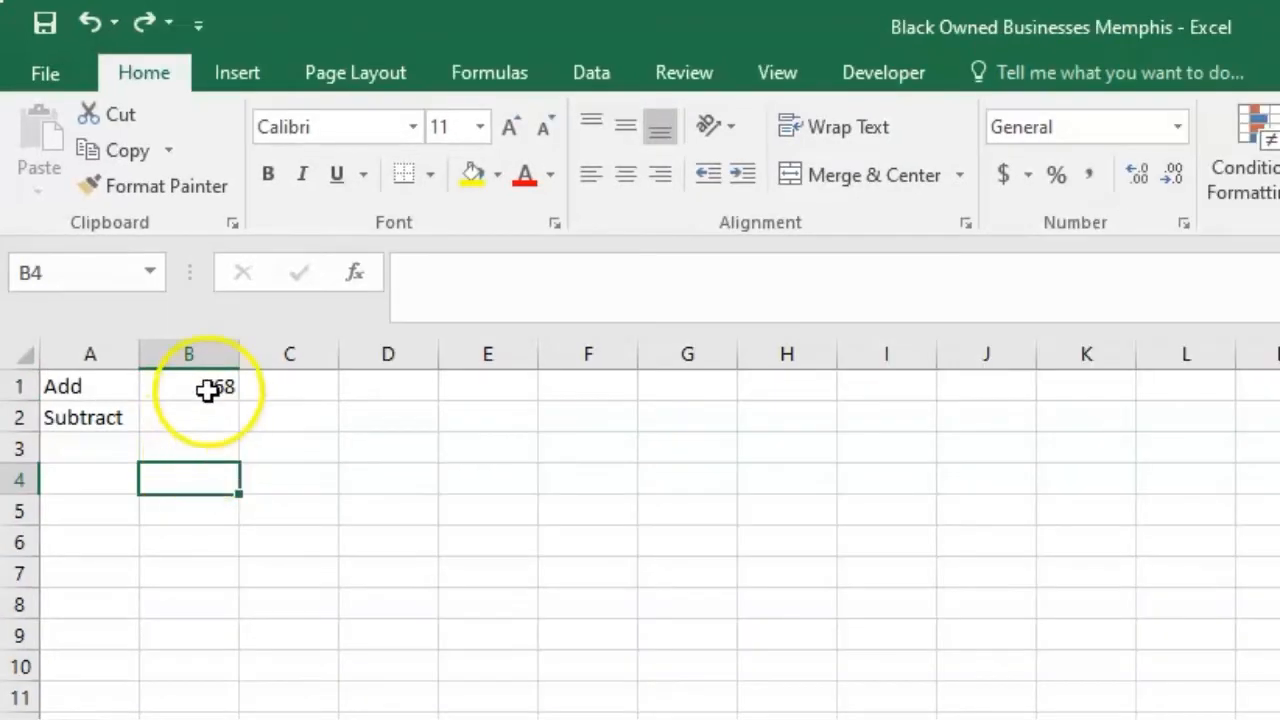
pyautogui.click(220, 454)
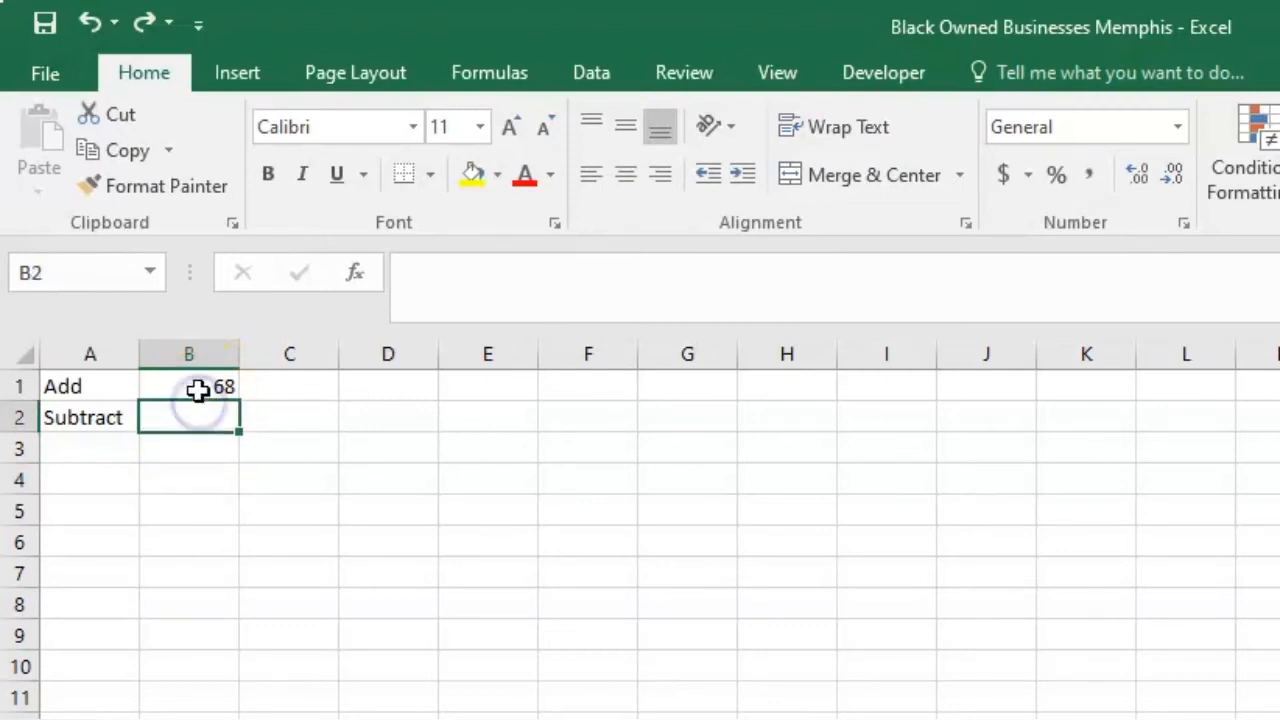
pyautogui.click(220, 434)
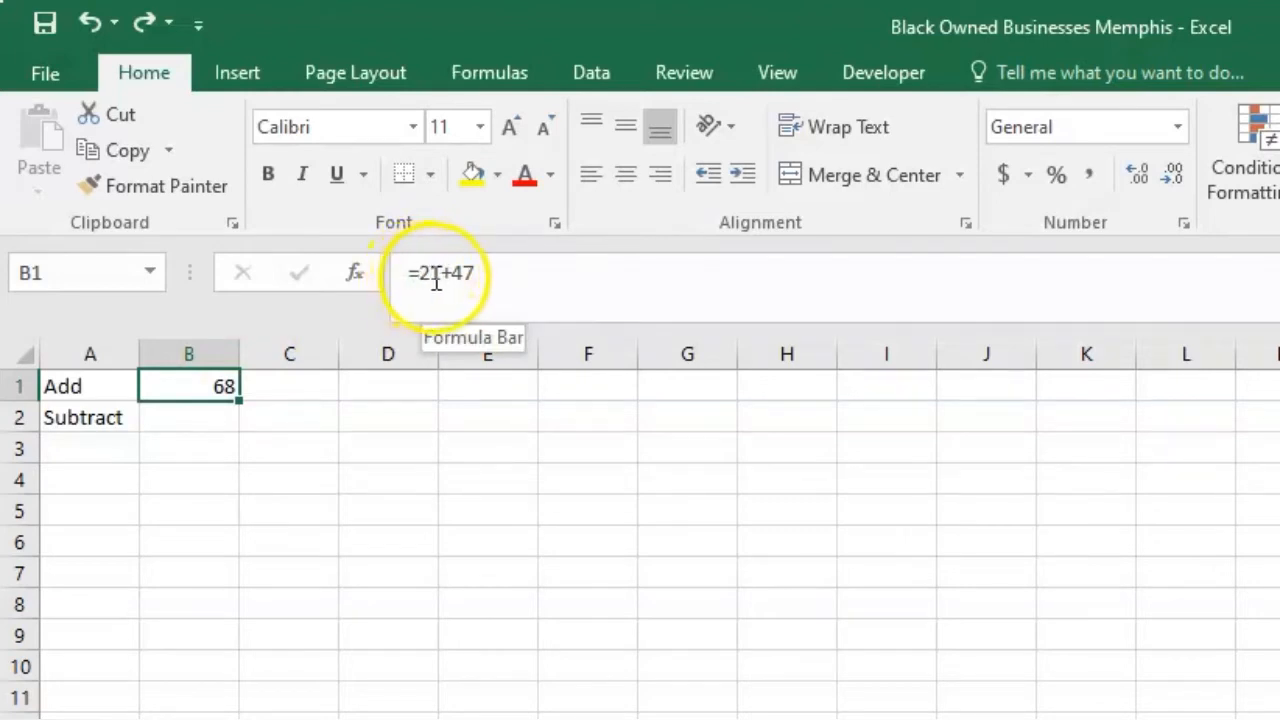
# Step: Enter the subtraction formula =100-56 in B2 and reselect the cell to review its formula
pyautogui.click(210, 418)
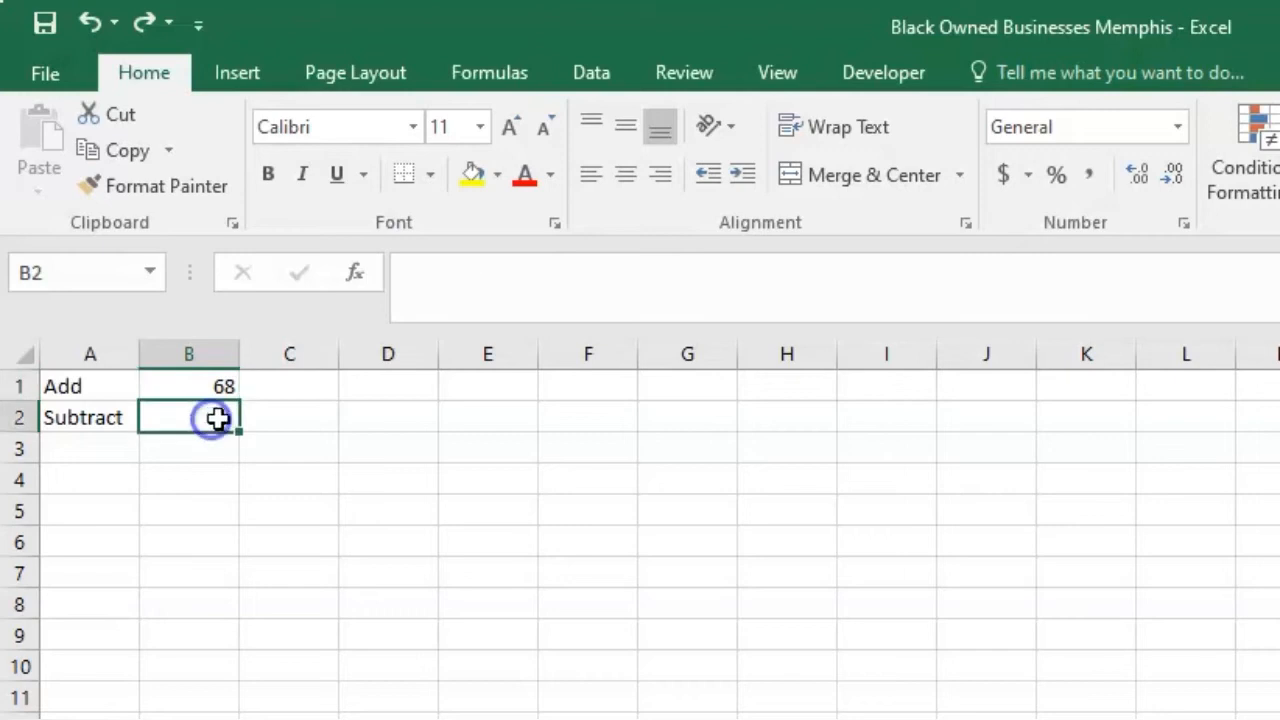
pyautogui.write('=')
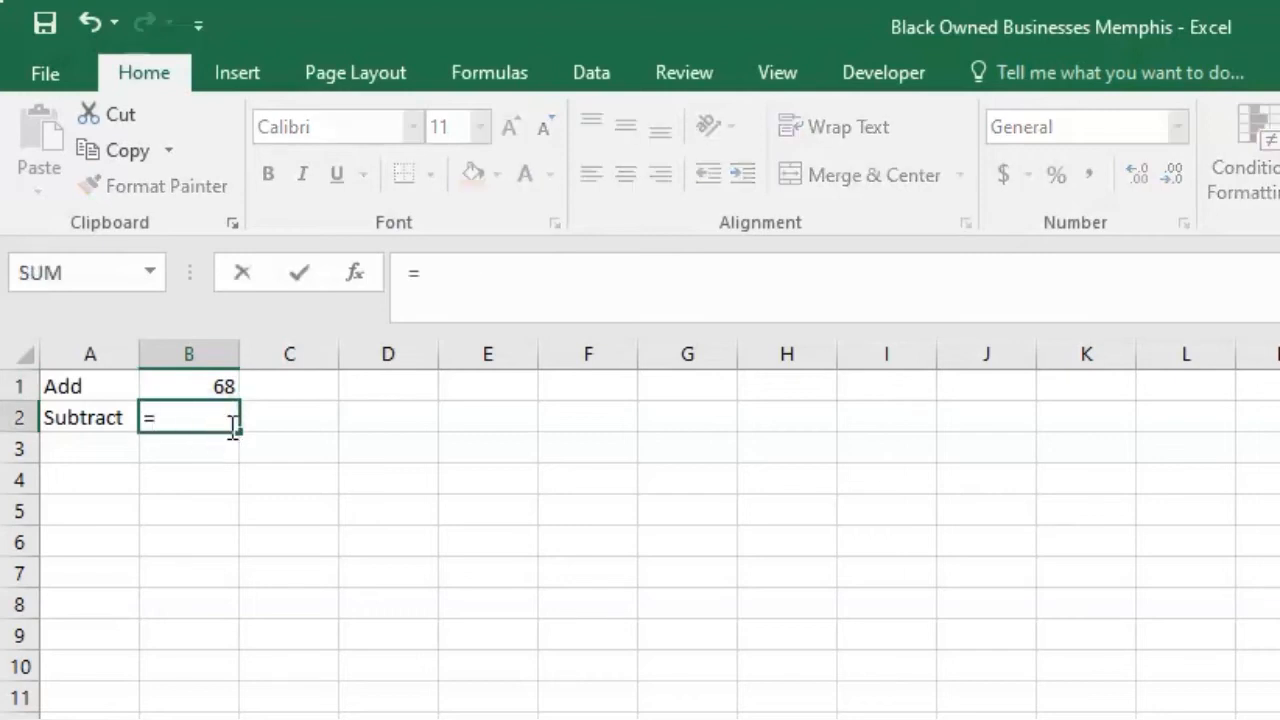
pyautogui.write('100-56')
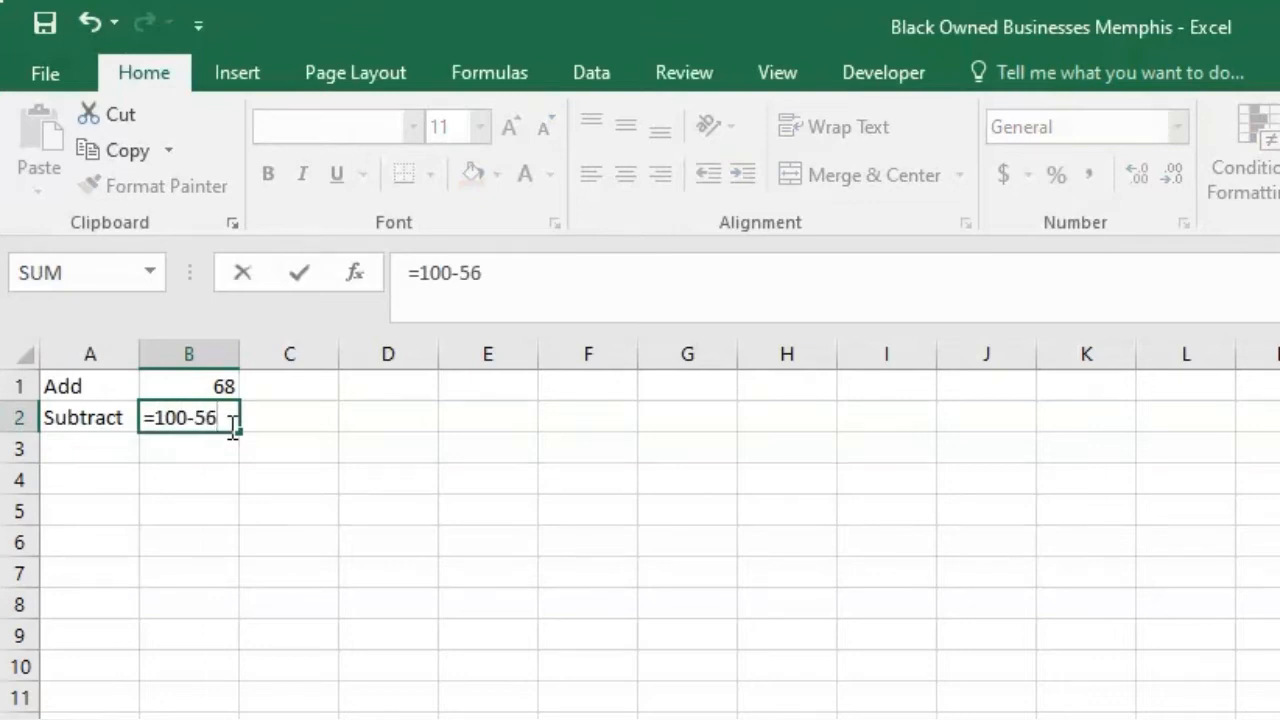
pyautogui.press('Return')
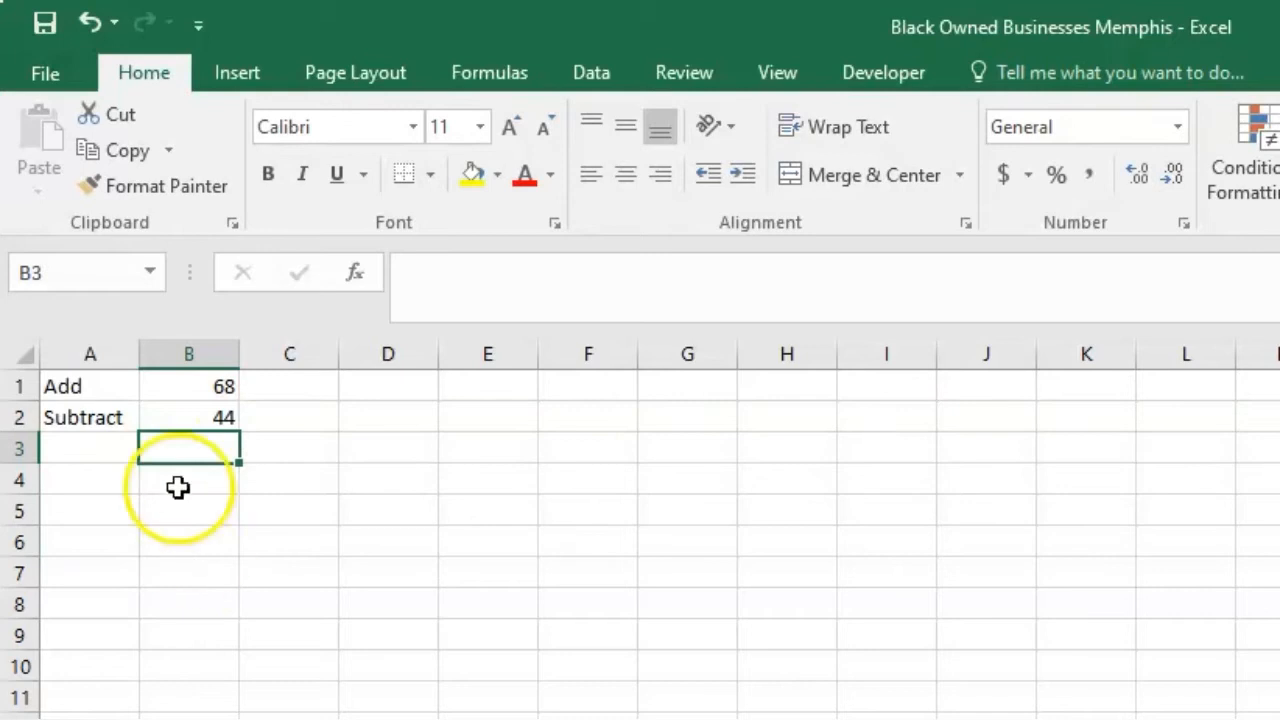
pyautogui.click(189, 418)
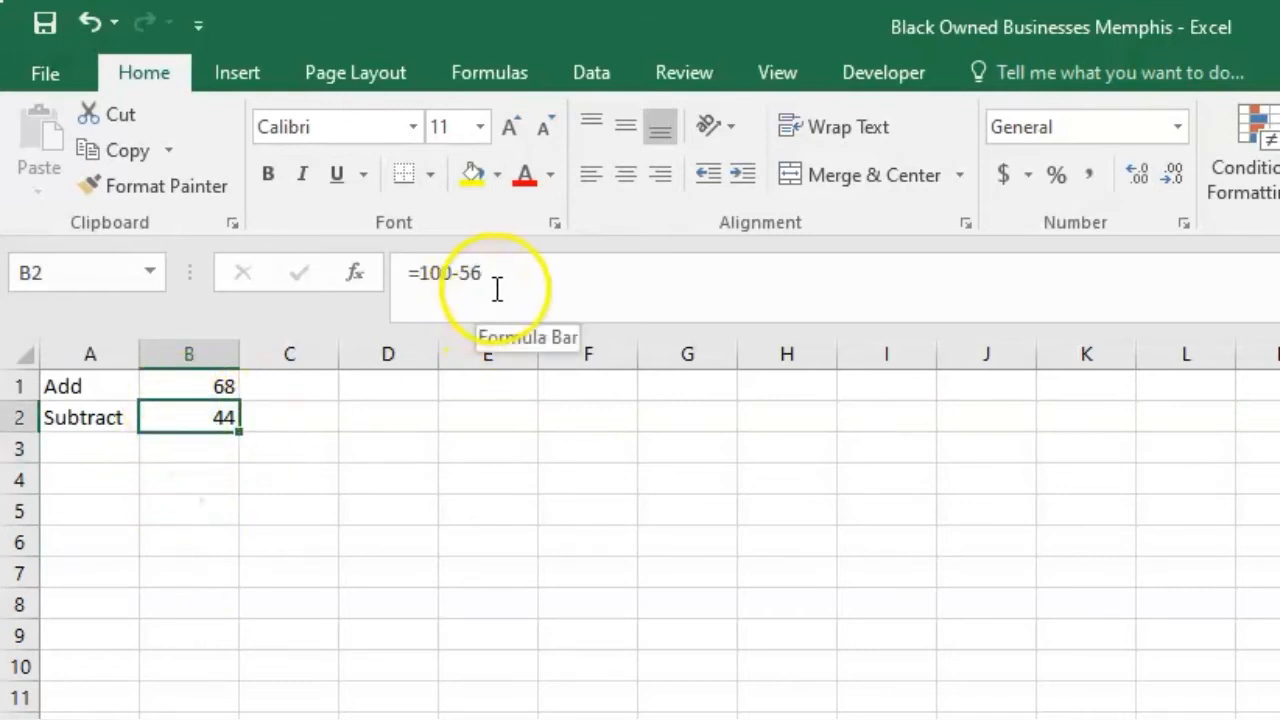
# Step: Enter the labels "Multiplication" and "Divide" in A3:A4 and autofit column A to its contents
pyautogui.click(91, 463)
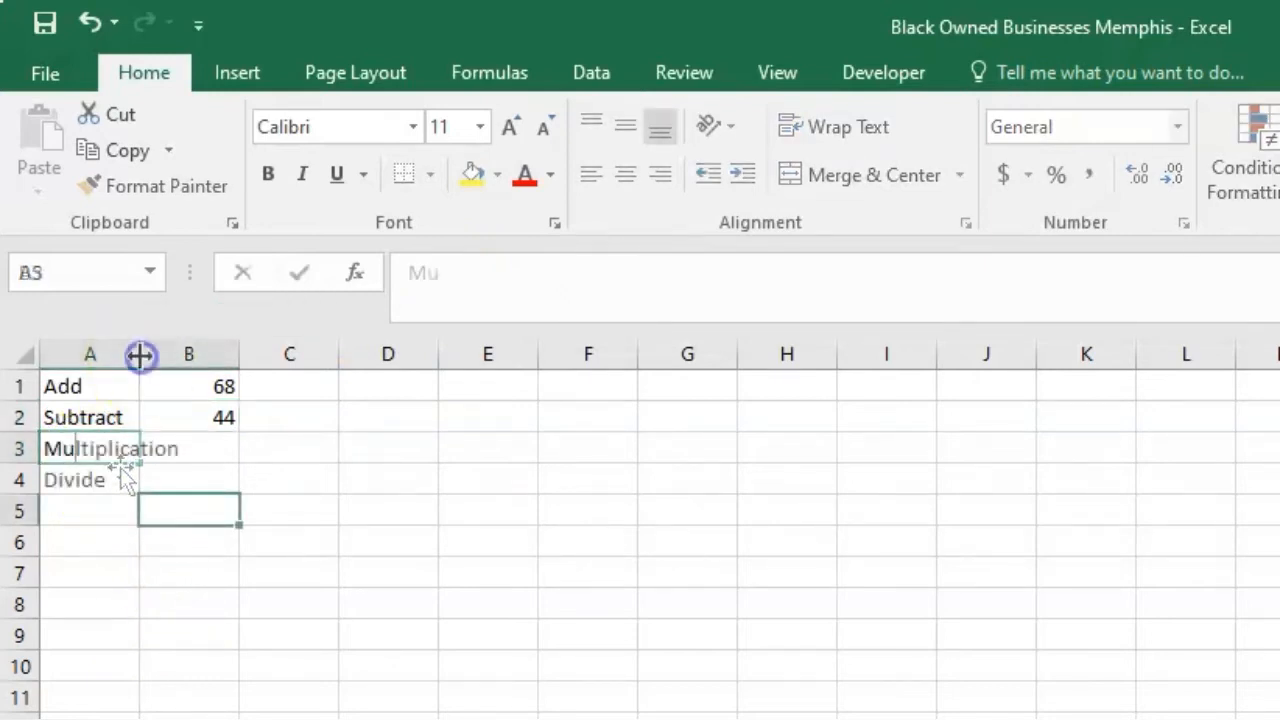
pyautogui.doubleClick(143, 357)
# Step: Enter the multiplication formula =5*7 in B3 and the division formula =100/5 in B4
pyautogui.click(242, 447)
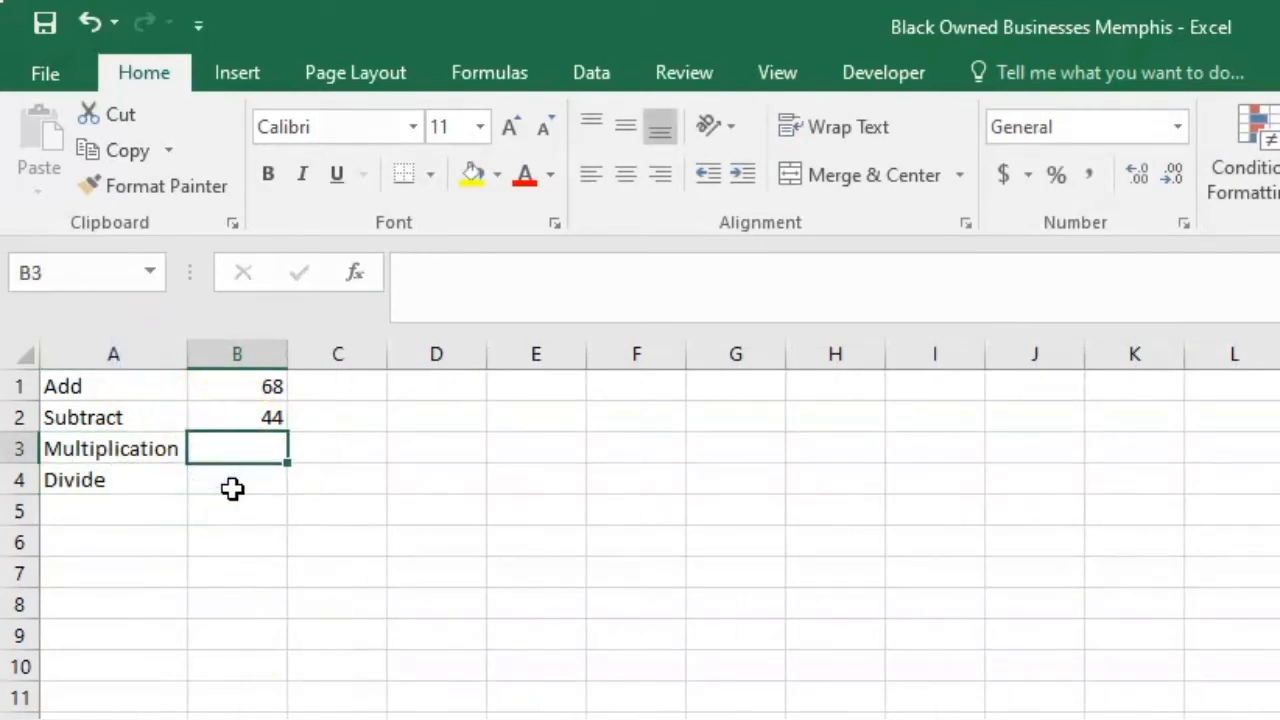
pyautogui.write('=5')
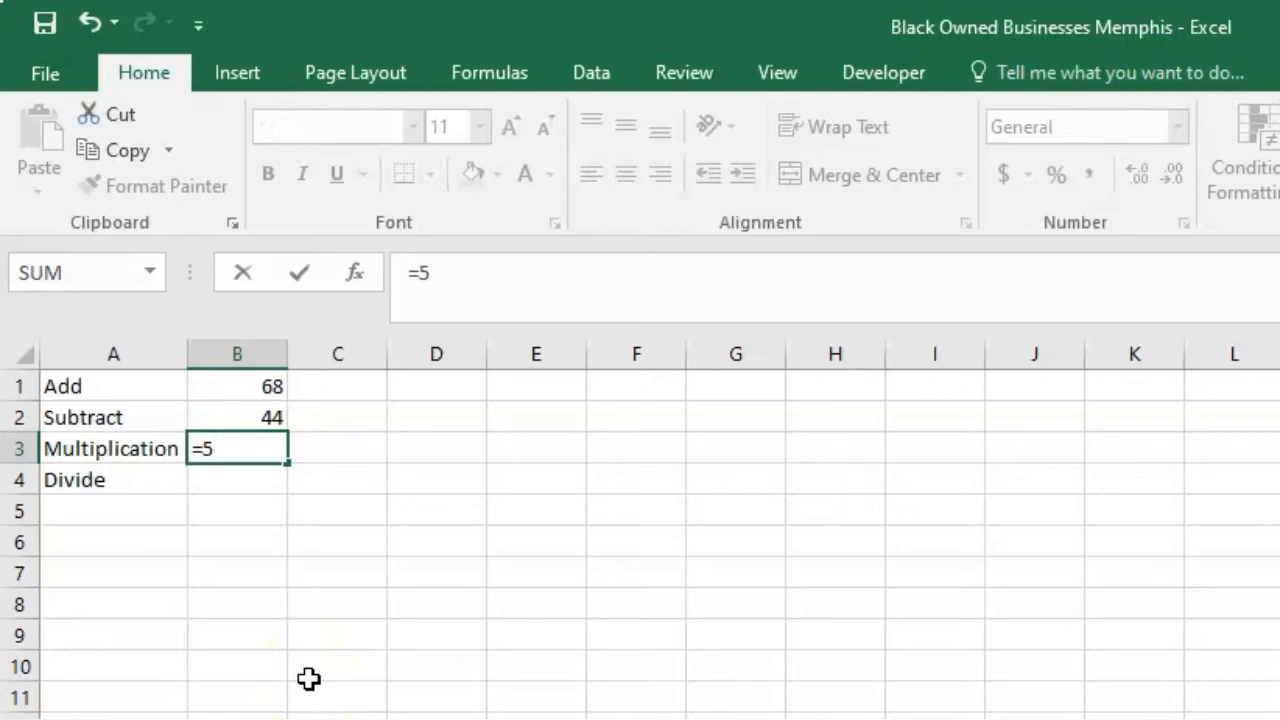
pyautogui.write('*7')
pyautogui.press('Return')
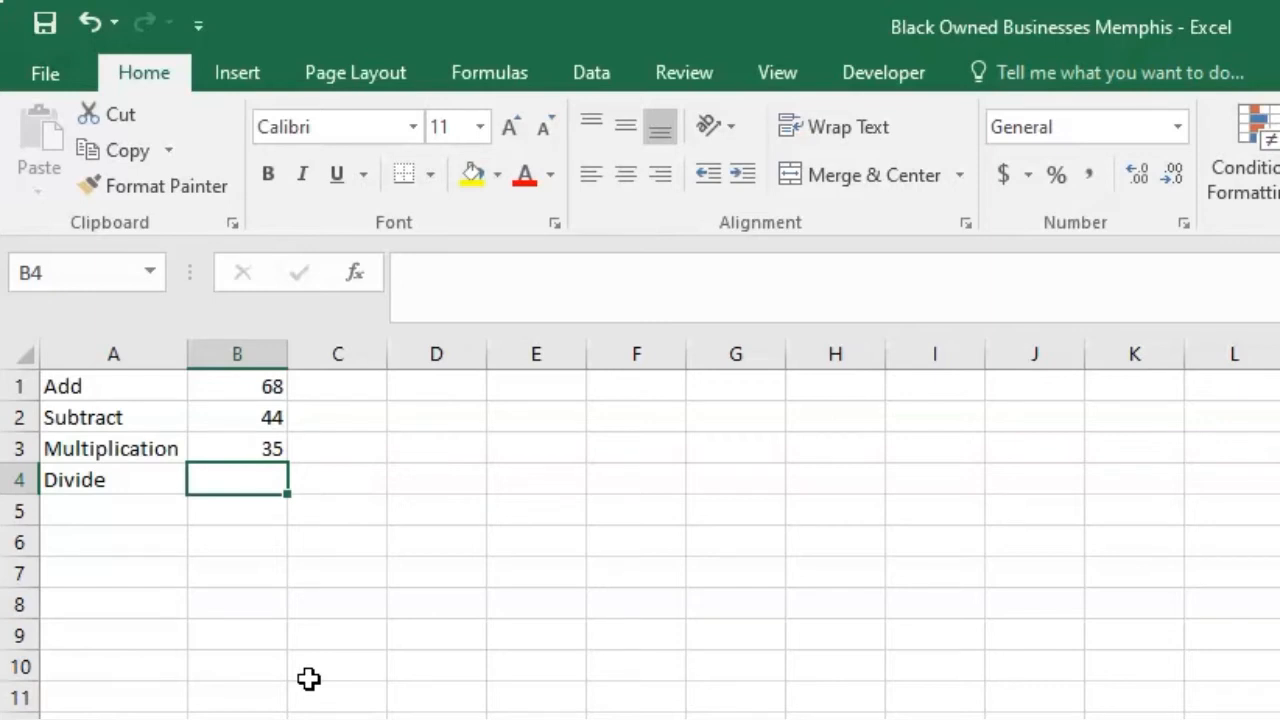
pyautogui.write('=')
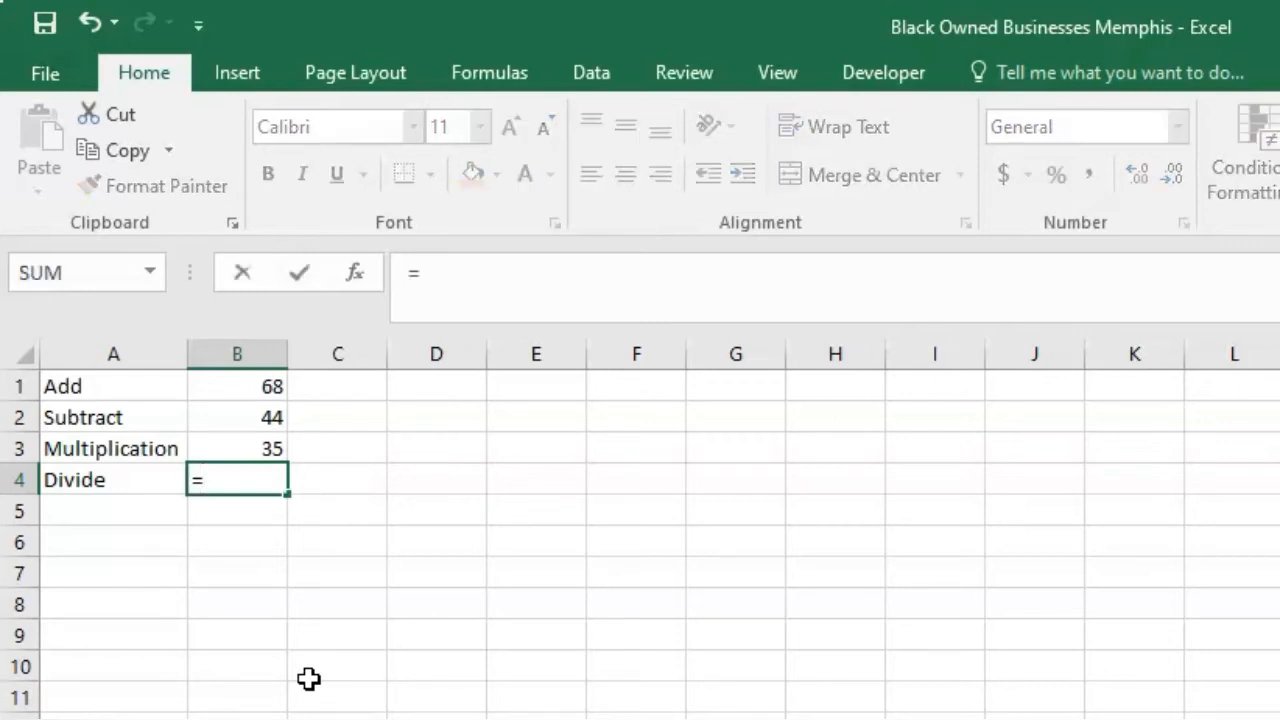
pyautogui.write('100')
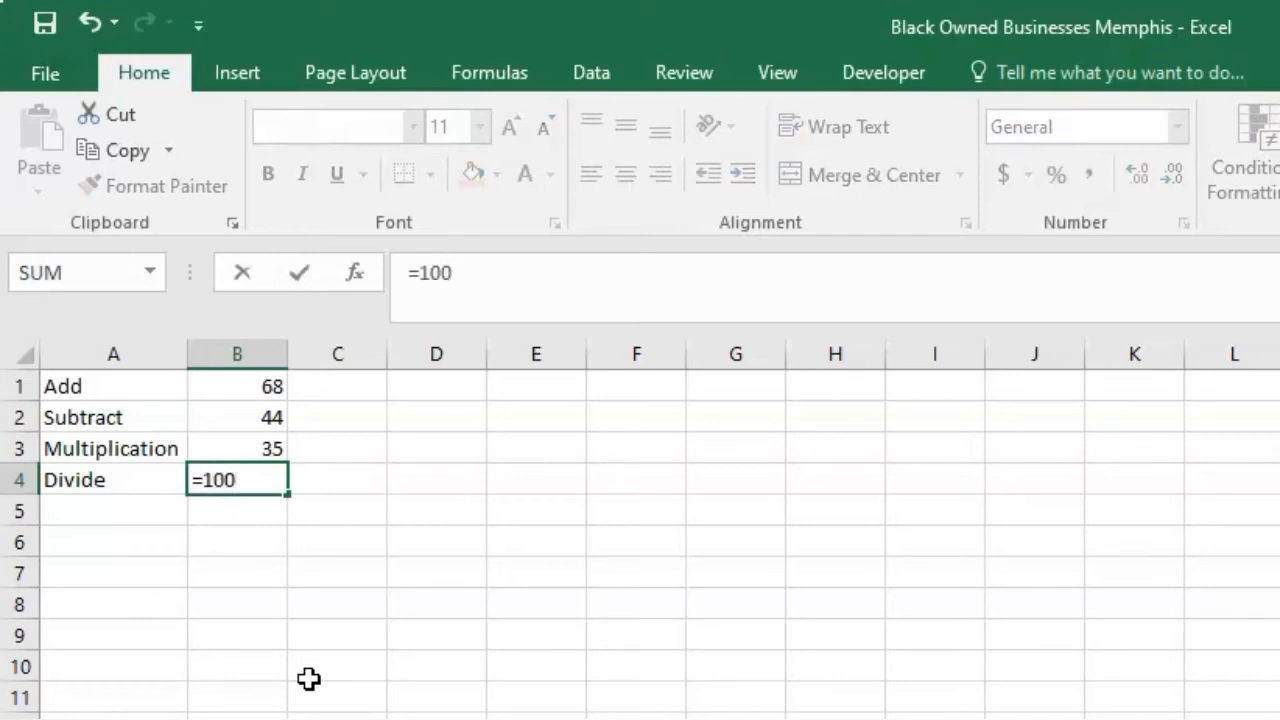
pyautogui.write('/5')
pyautogui.press('Return')
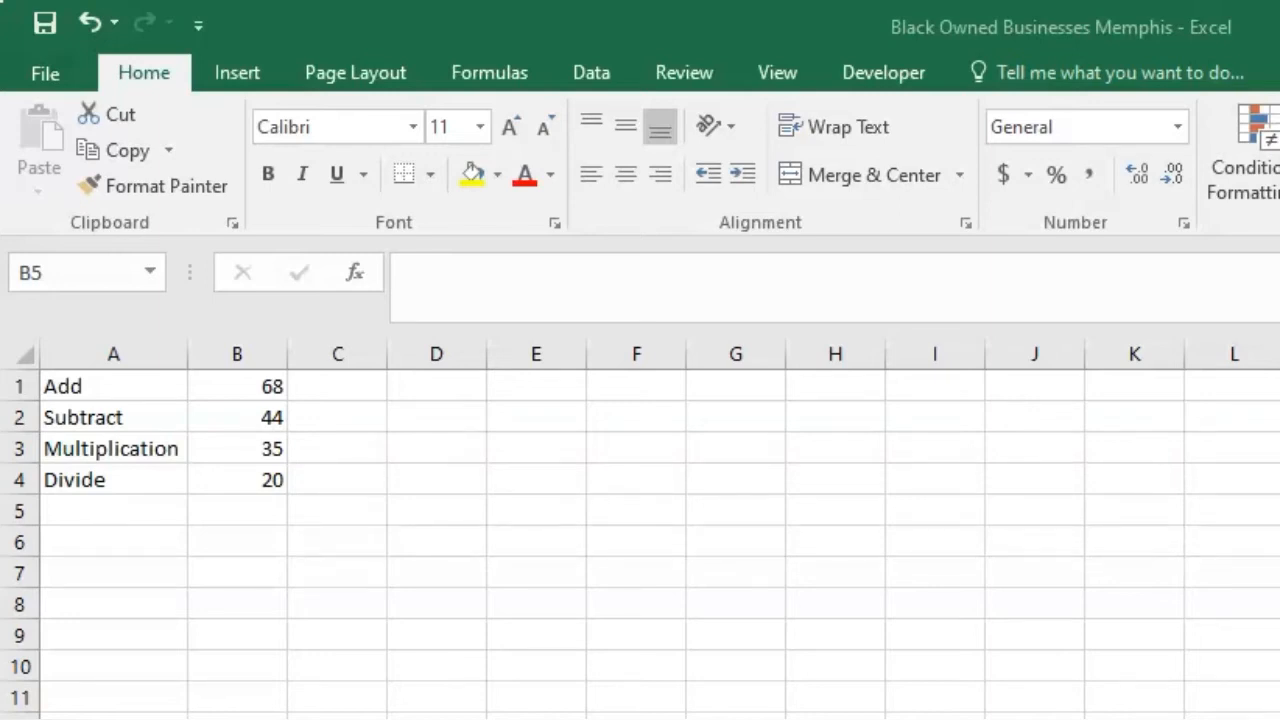
# Step: Clear the contents of the four formula cells B1:B4
pyautogui.doubleClick(257, 386)
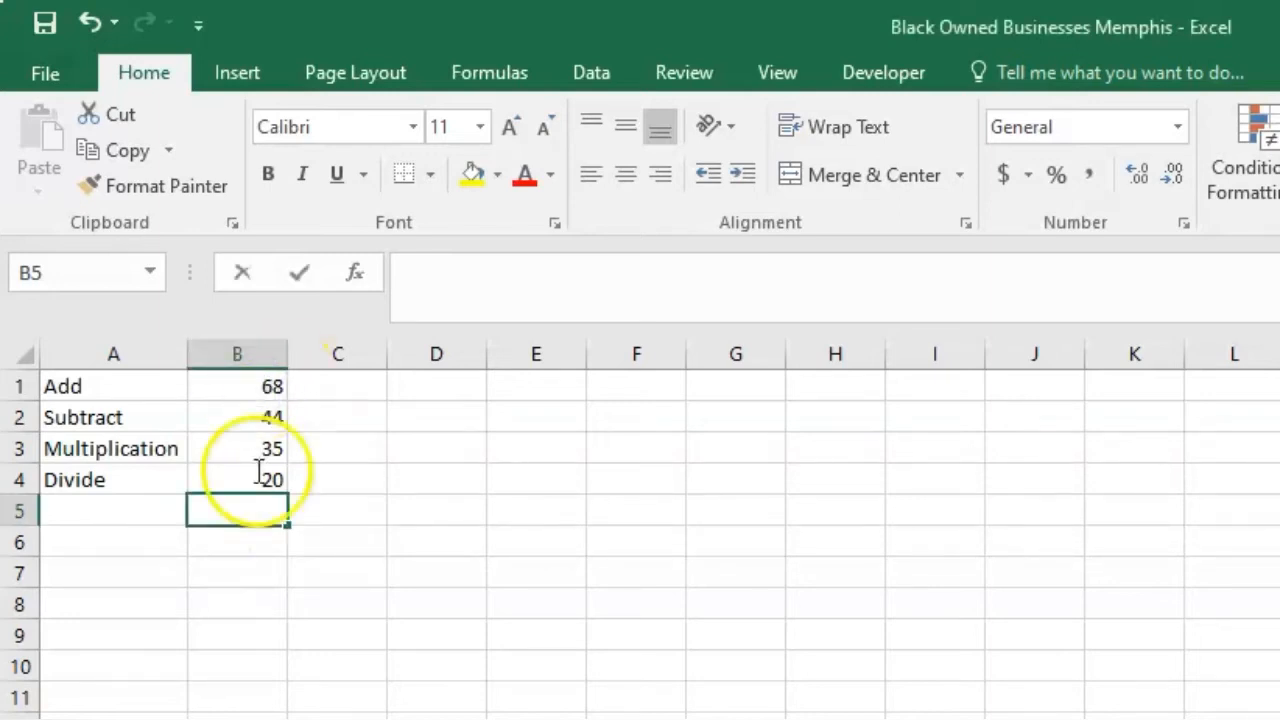
pyautogui.click(234, 382)
pyautogui.moveTo(234, 382); pyautogui.dragTo(245, 478)
pyautogui.press('Delete')
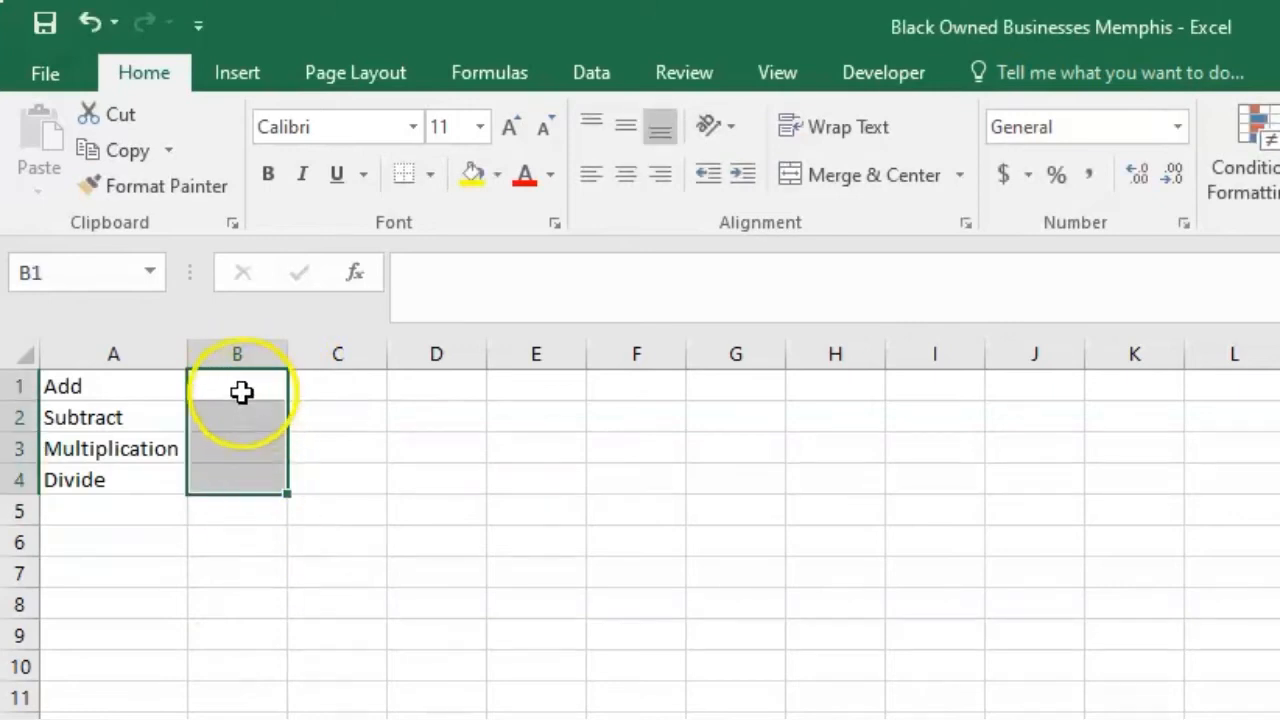
# Step: Enter the addition operands 21 in B1 and 47 in C1
pyautogui.click(241, 391)
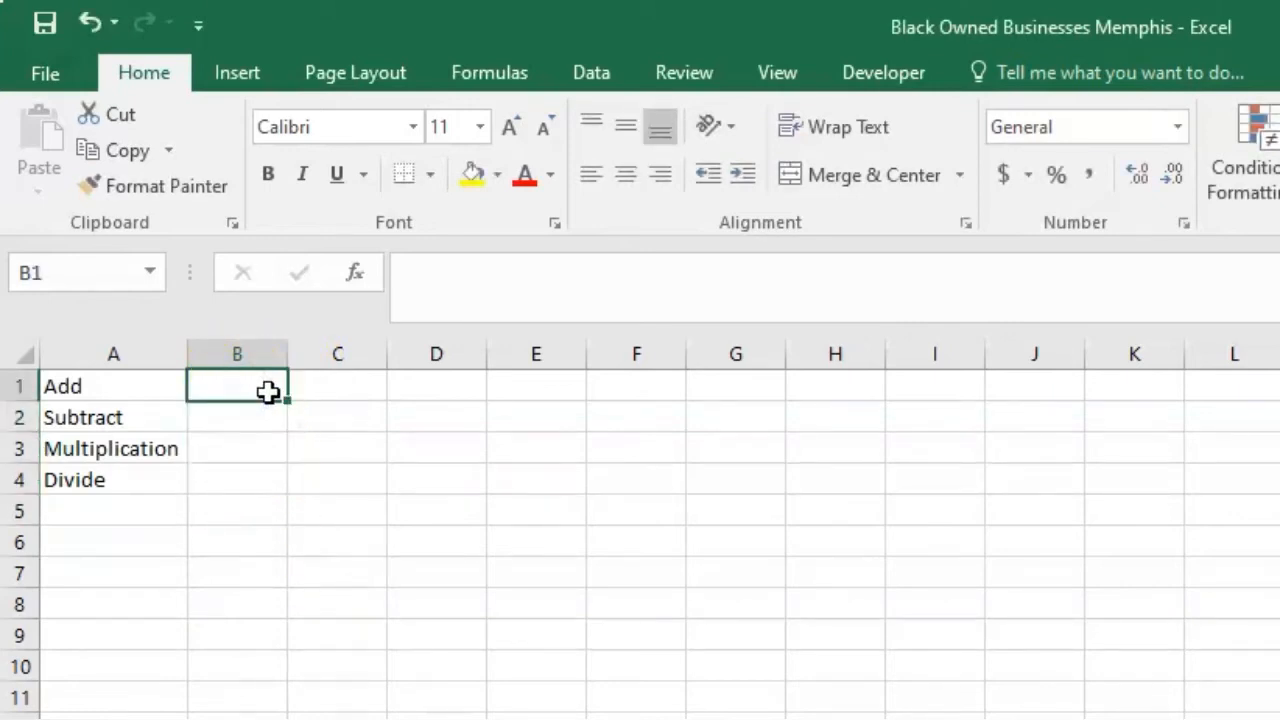
pyautogui.write('22')
pyautogui.press('BackSpace')
pyautogui.write('1')
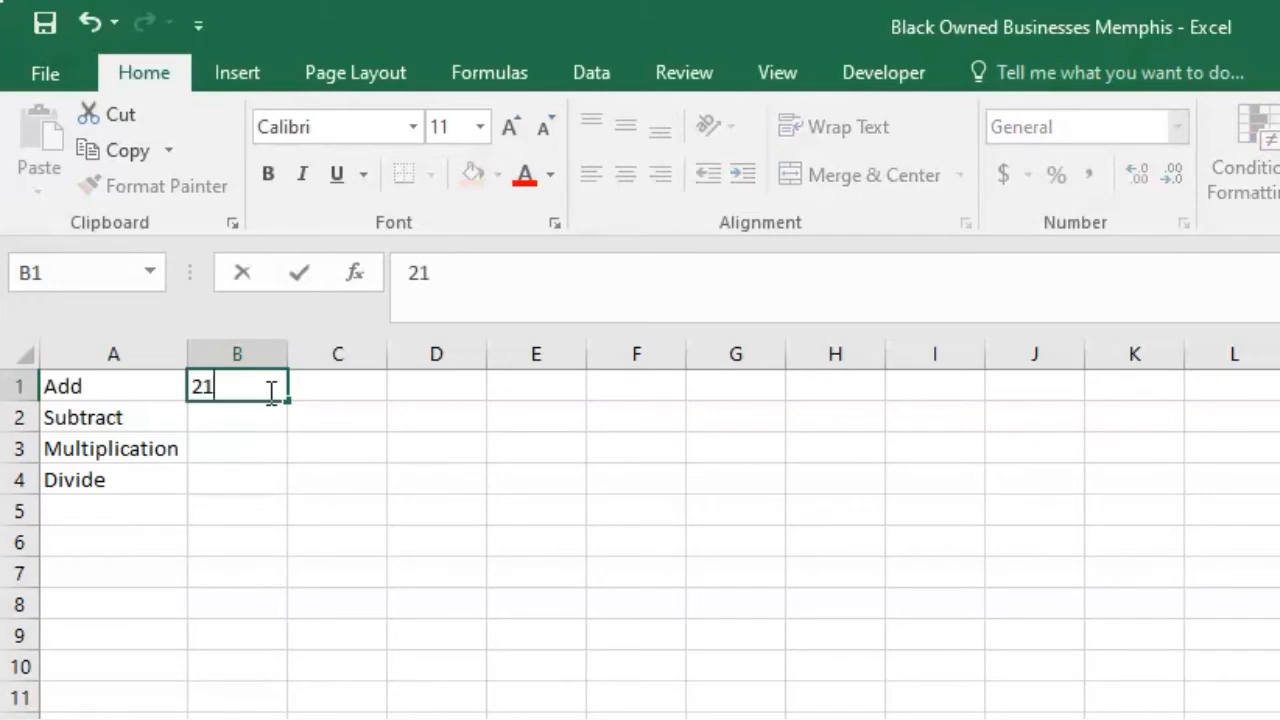
pyautogui.press('Tab')
pyautogui.write('47')
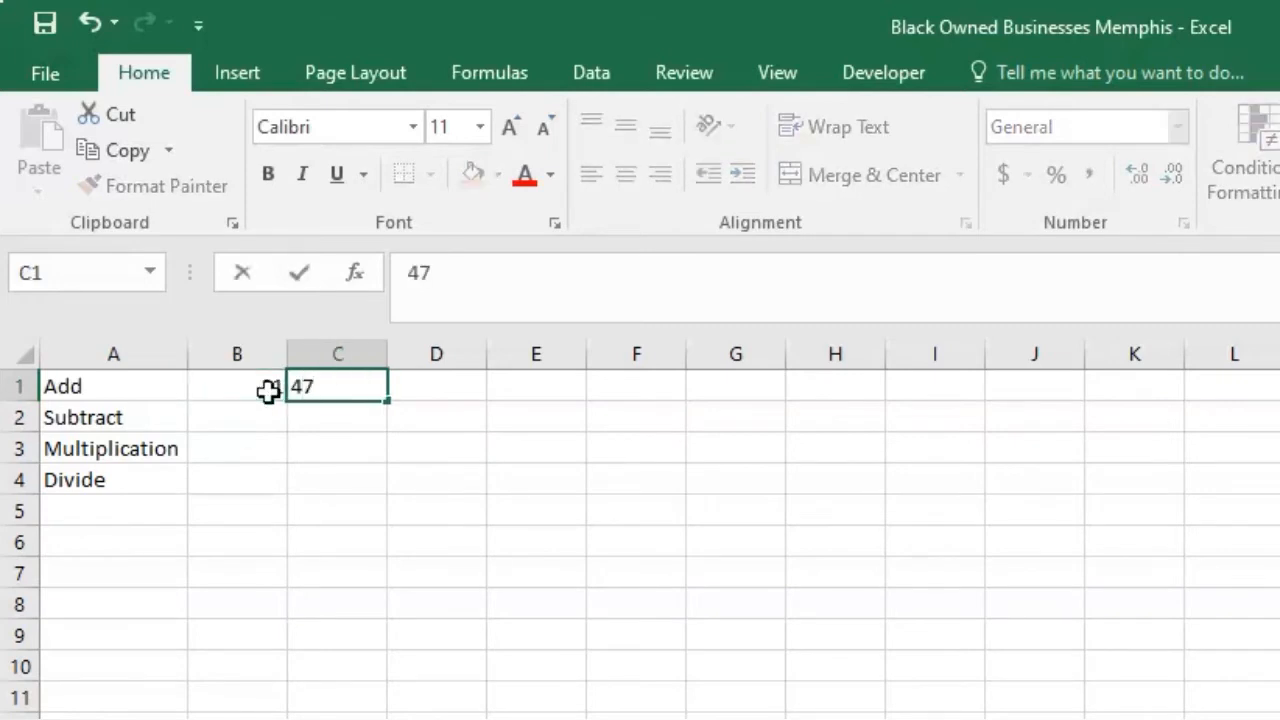
pyautogui.press('Tab')
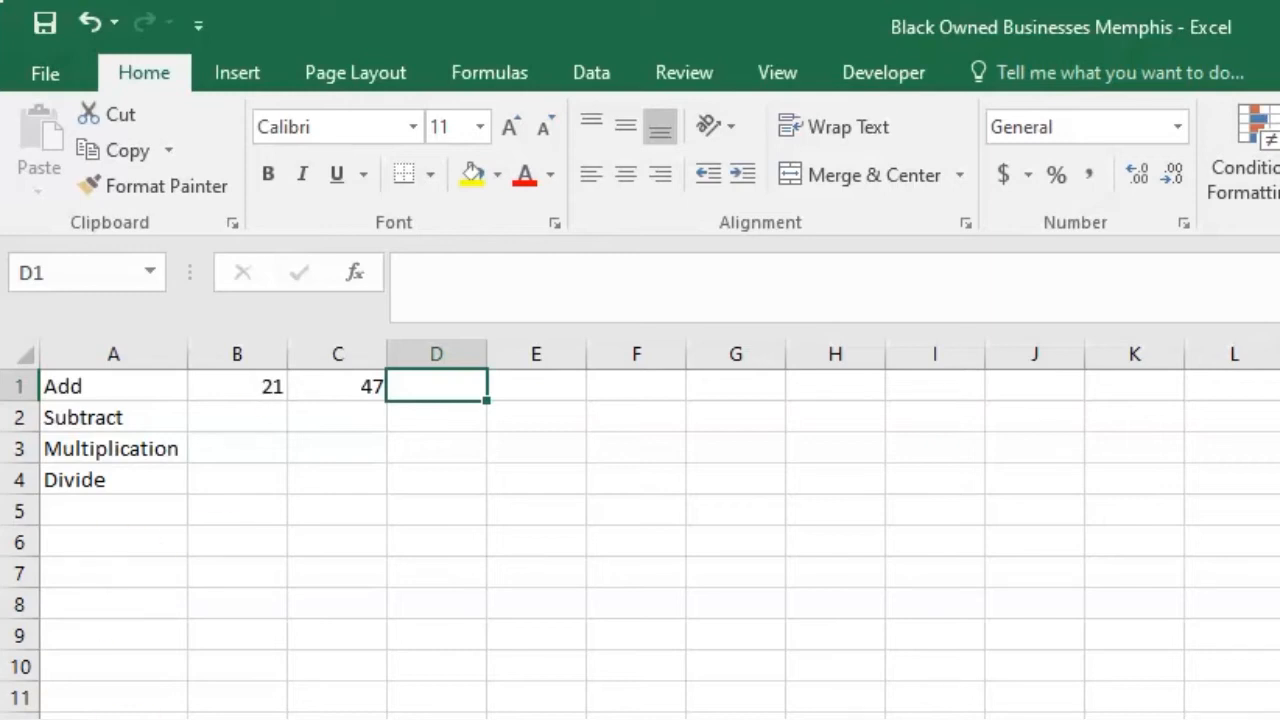
# Step: Add the two operands in D1 with the cell-reference formula =B1+C1
pyautogui.write('=')
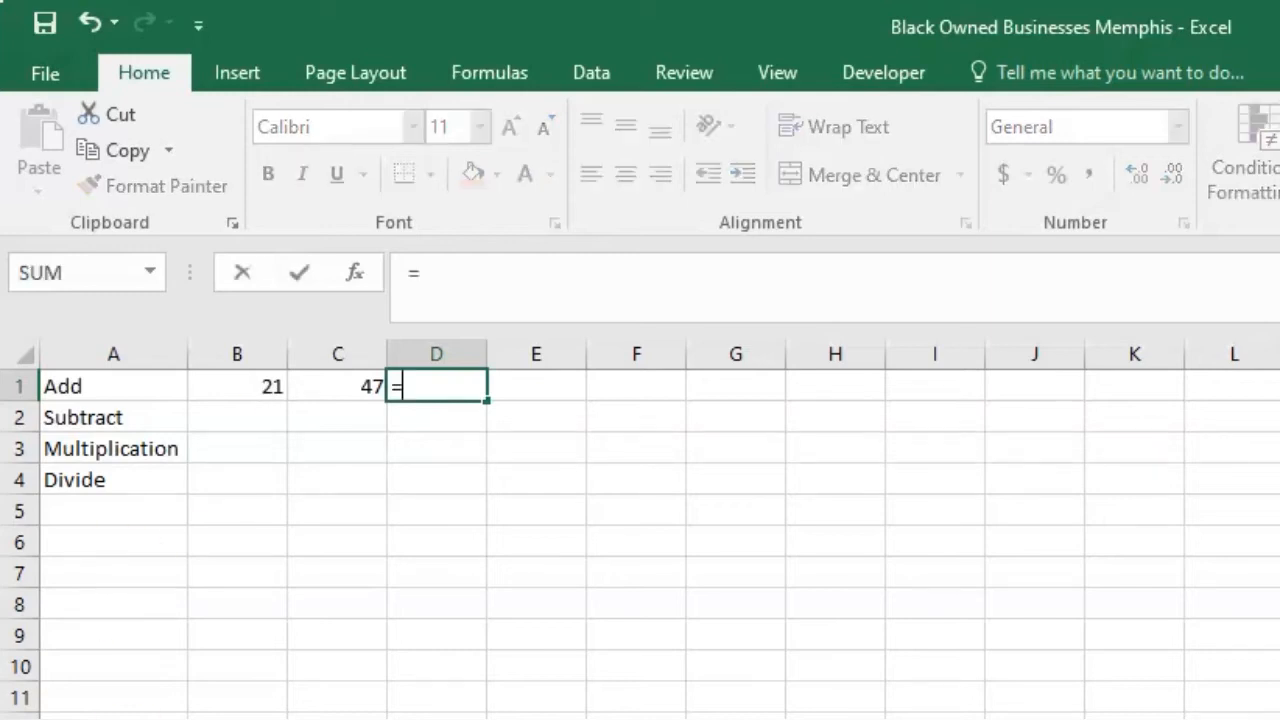
pyautogui.click(249, 388)
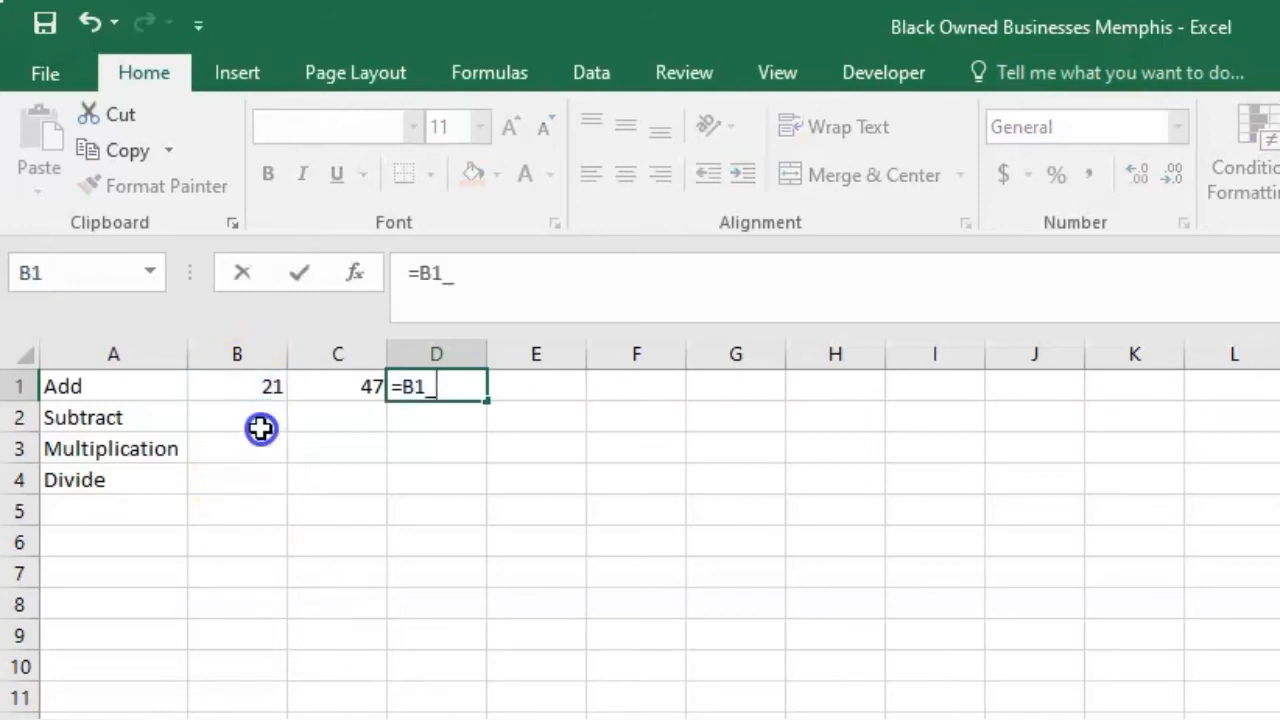
pyautogui.write('+')
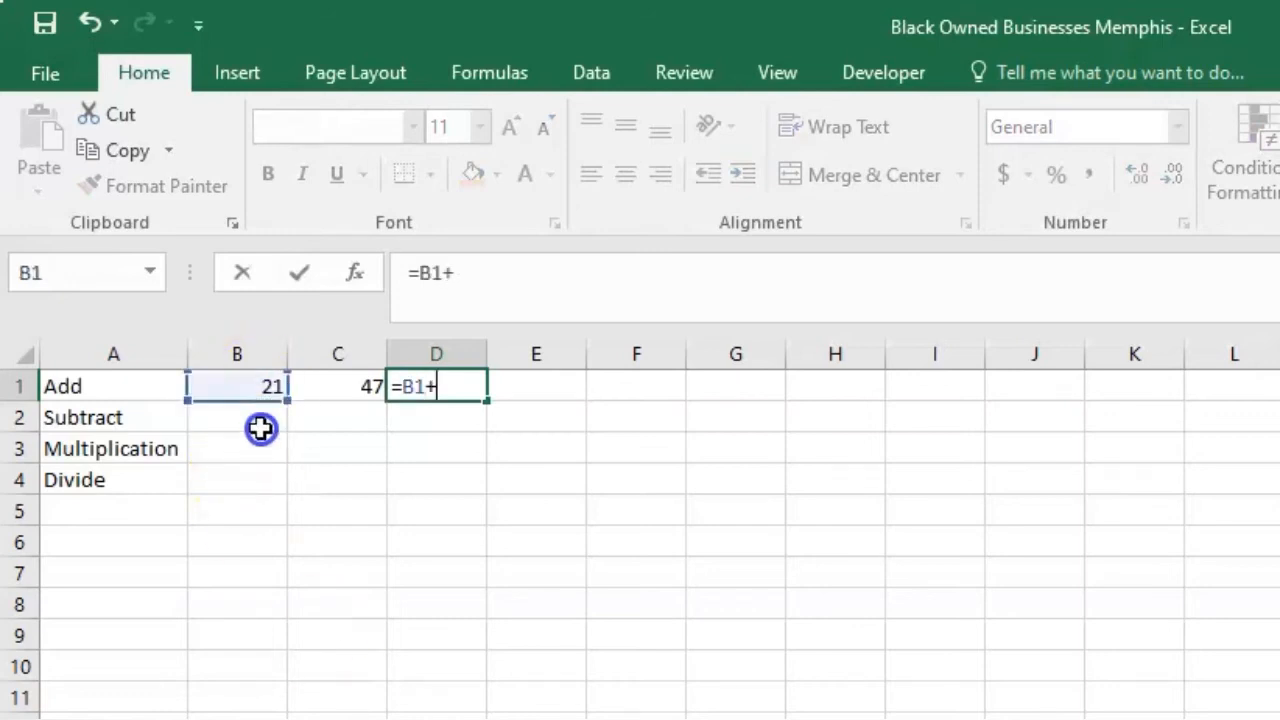
pyautogui.click(338, 392)
pyautogui.press('Return')
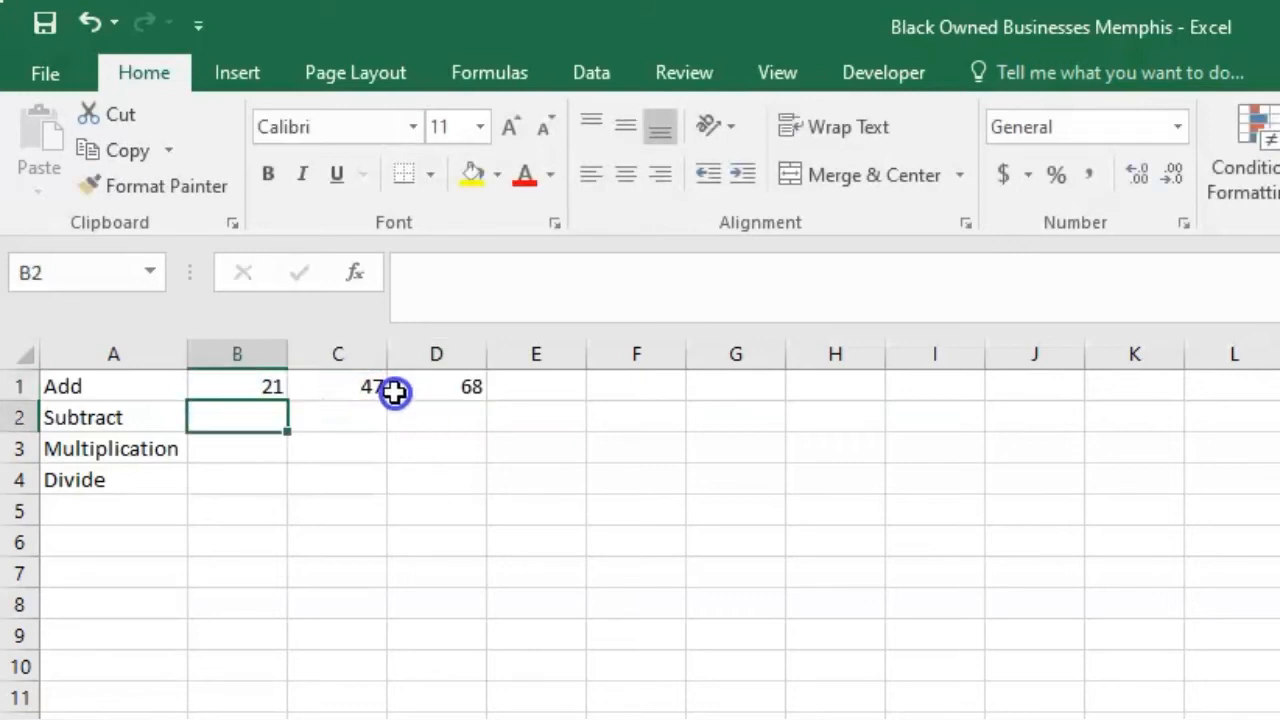
# Step: Change the first addition operand in B1 to 25
pyautogui.click(246, 380)
pyautogui.write('25')
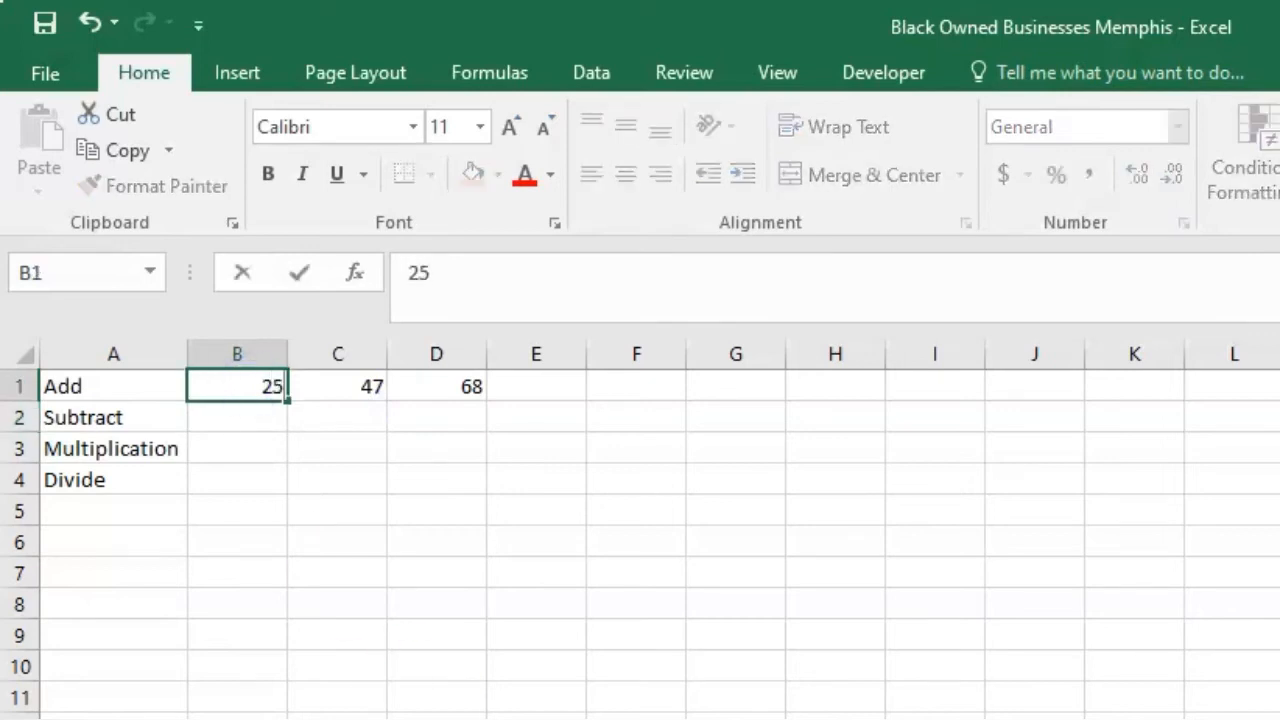
pyautogui.press('Return')
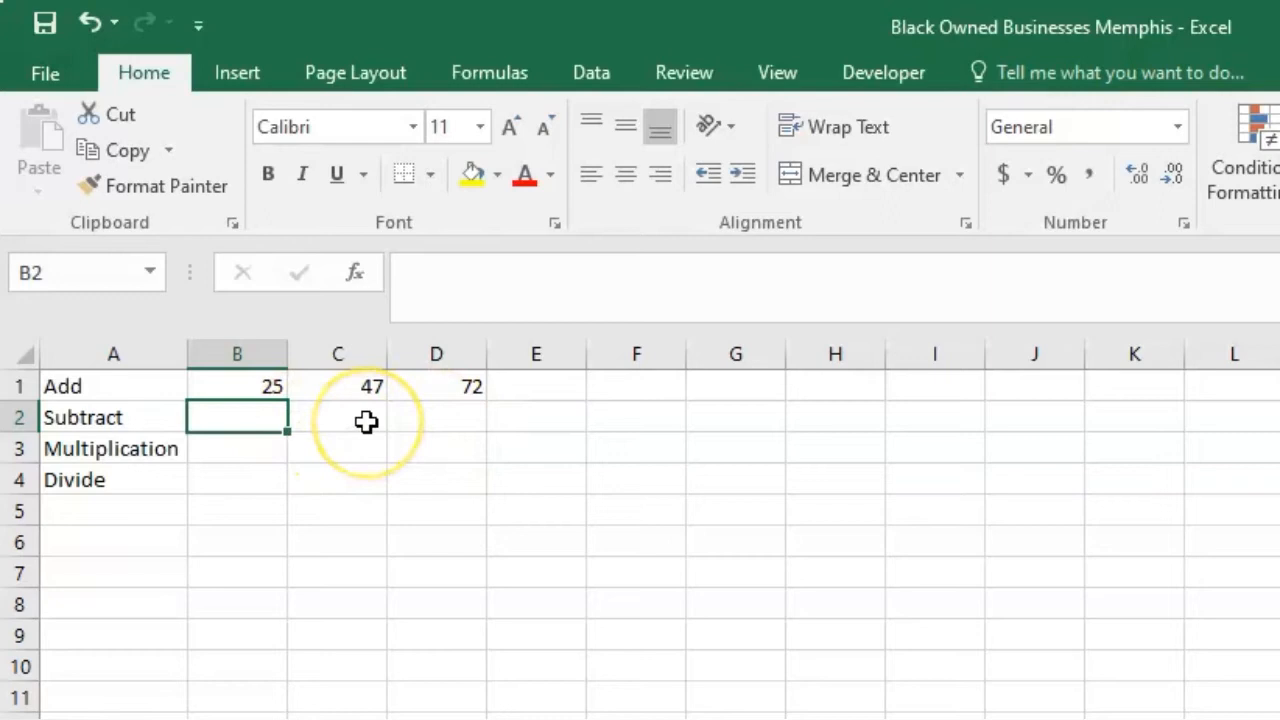
# Step: Enter 100 in B2 and 67 in C2, and subtract them in D2 with the formula =B2-C2
pyautogui.write('100')
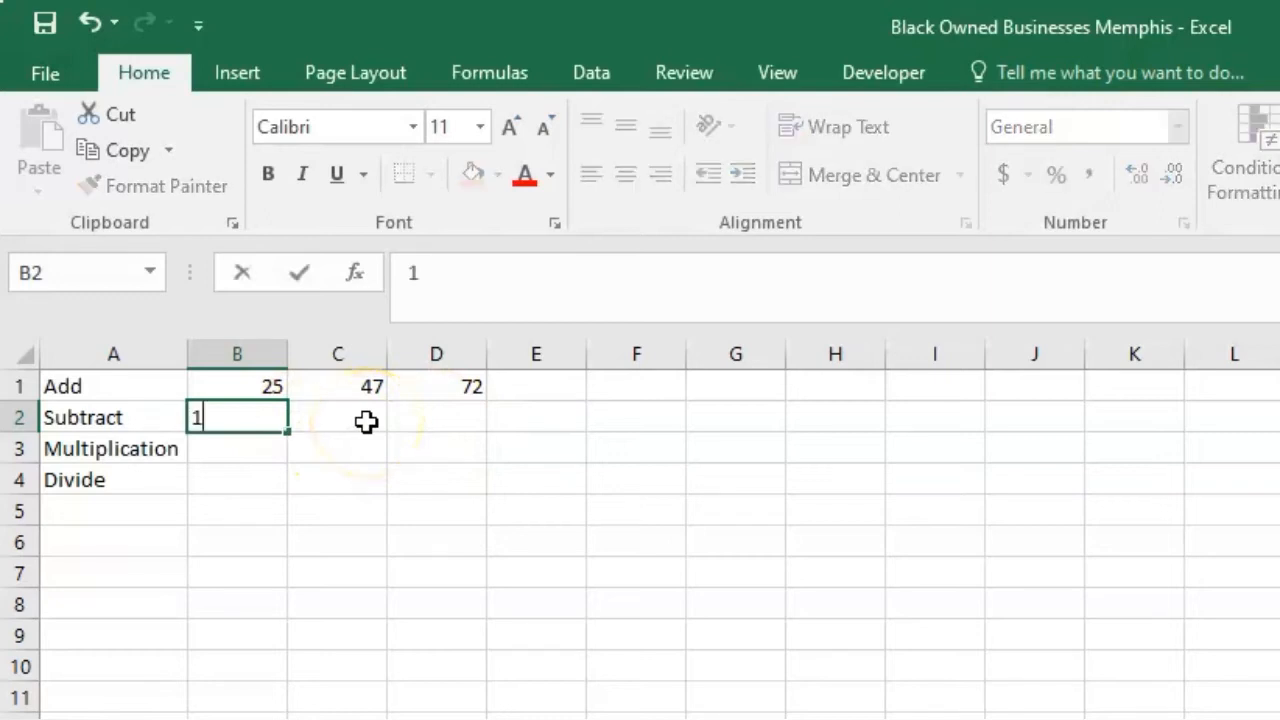
pyautogui.click(366, 422)
pyautogui.write('67')
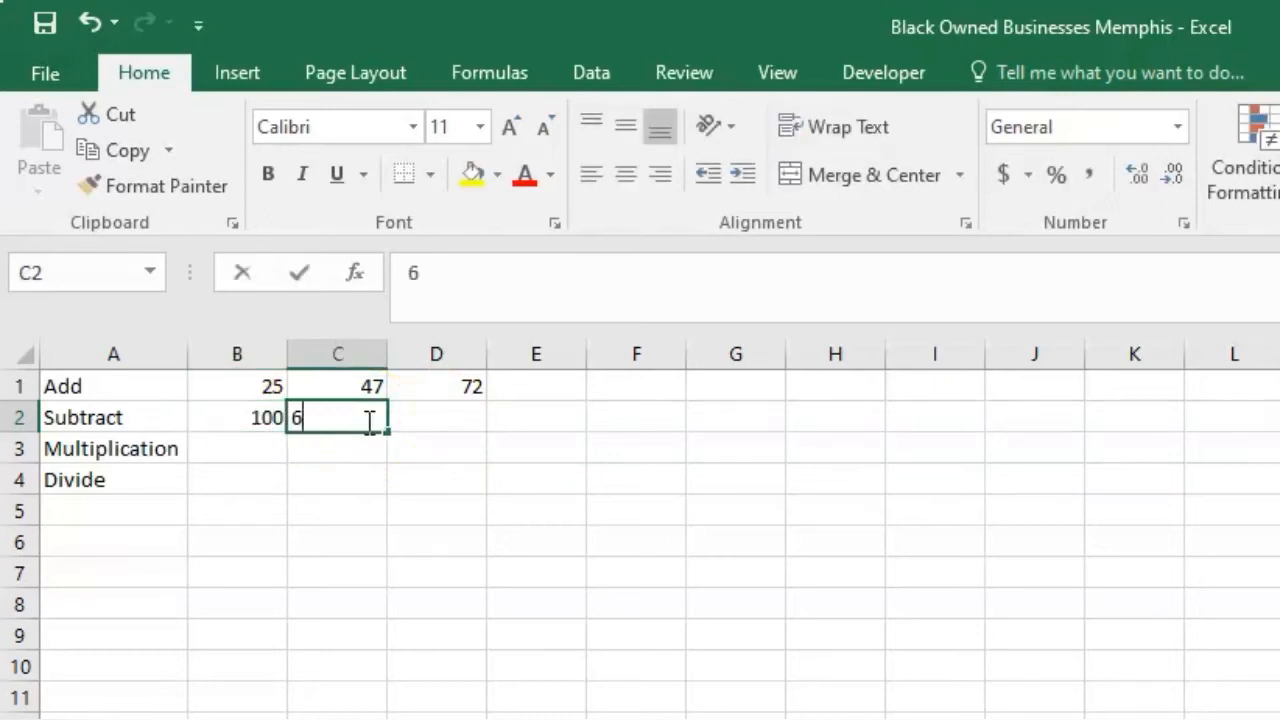
pyautogui.press('Tab')
pyautogui.write('=')
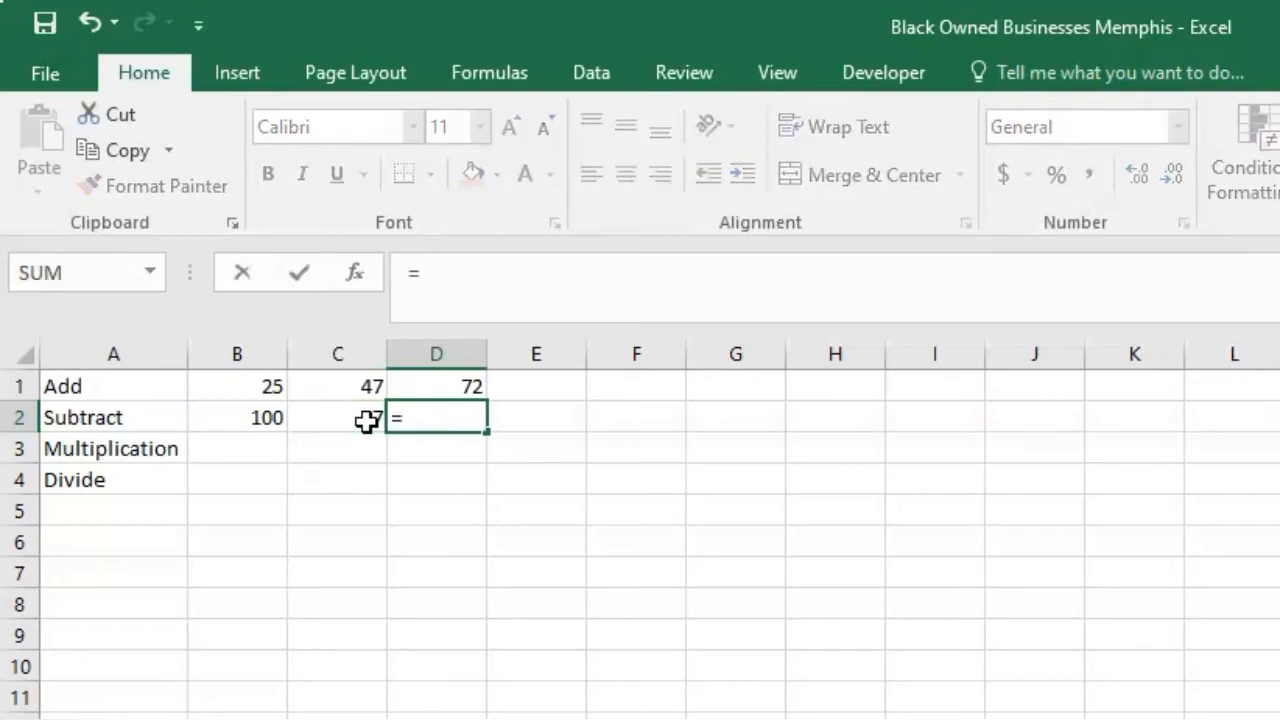
pyautogui.click(248, 420)
pyautogui.write('-')
pyautogui.click(349, 418)
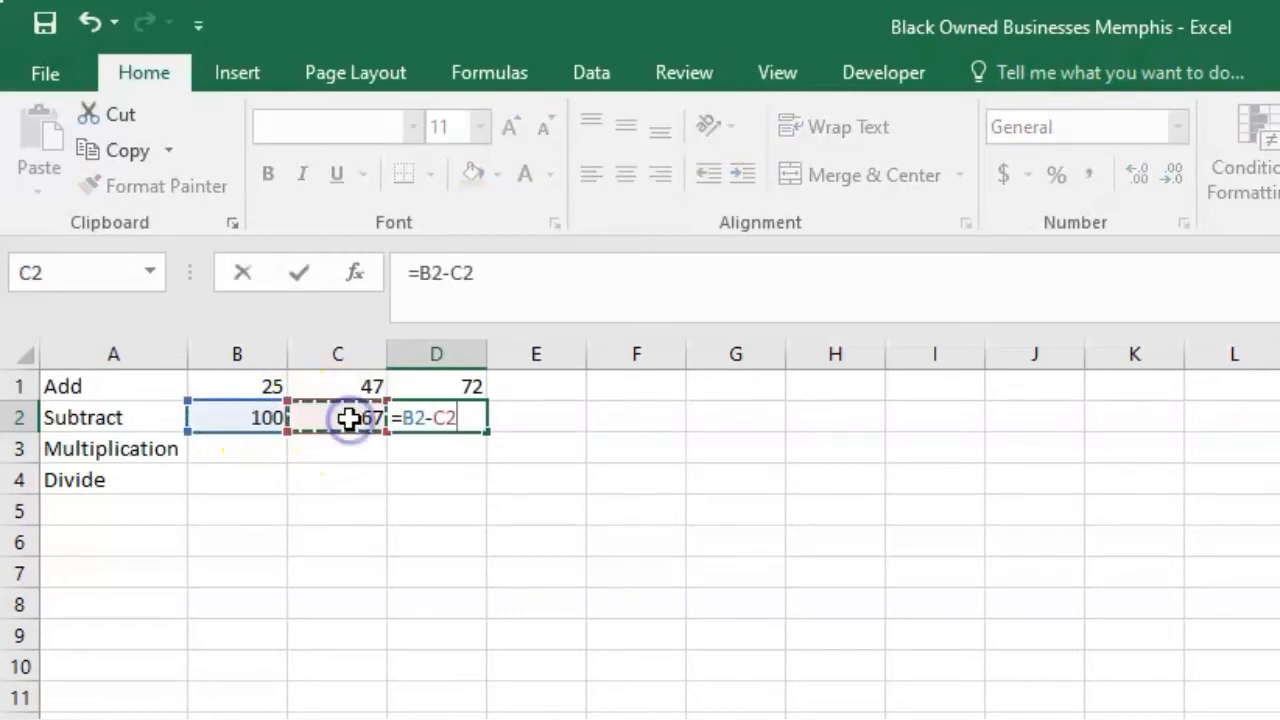
pyautogui.press('Return')
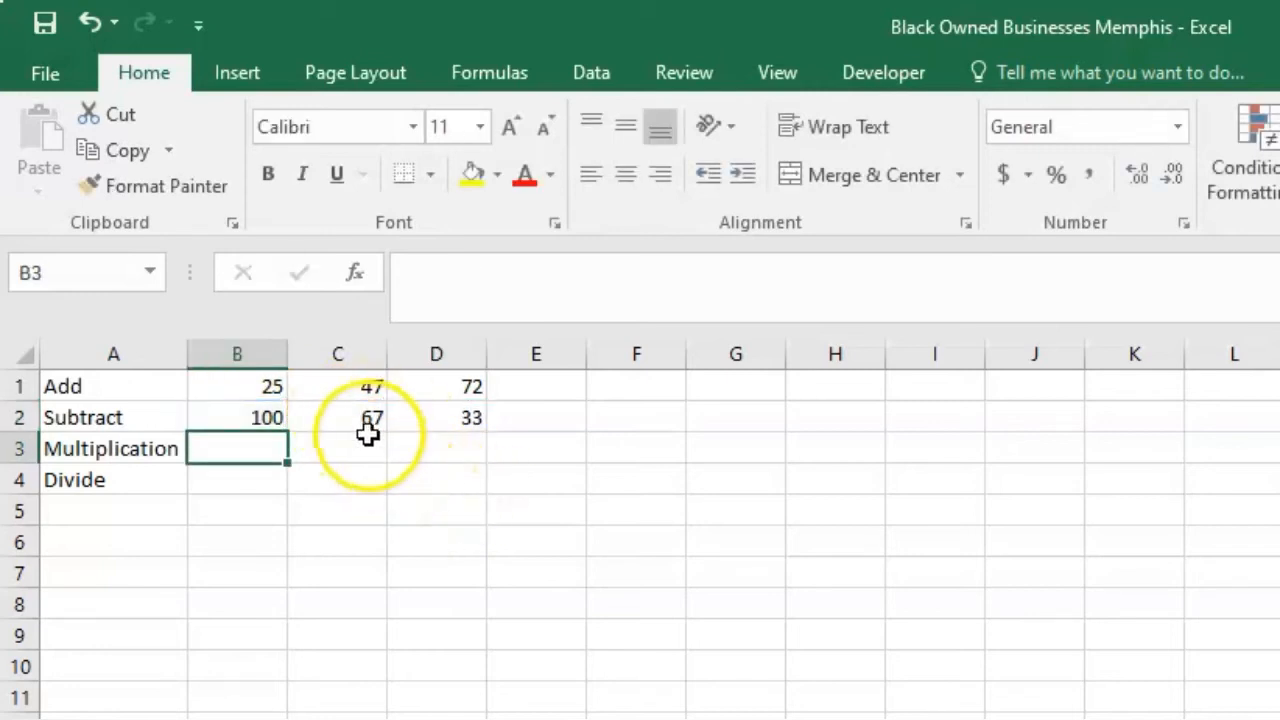
# Step: Change the subtracted value in C2 to 78
pyautogui.click(365, 428)
pyautogui.write('78')
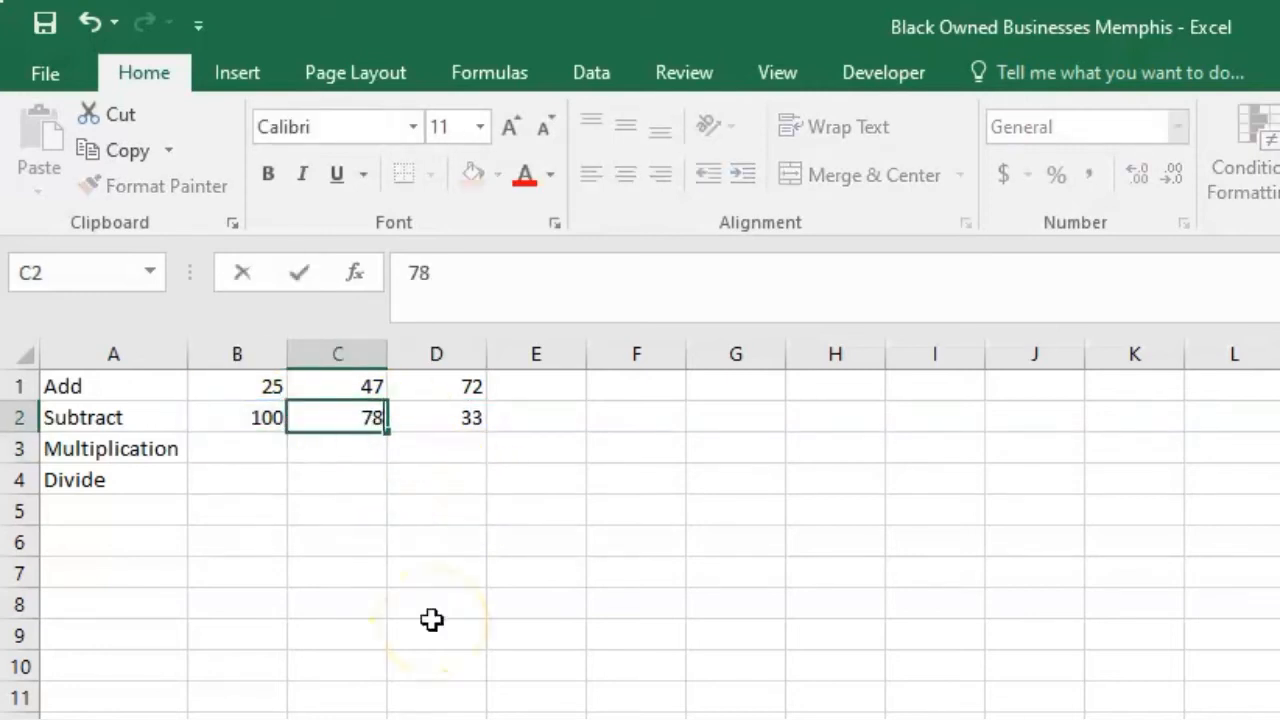
pyautogui.press('Return')
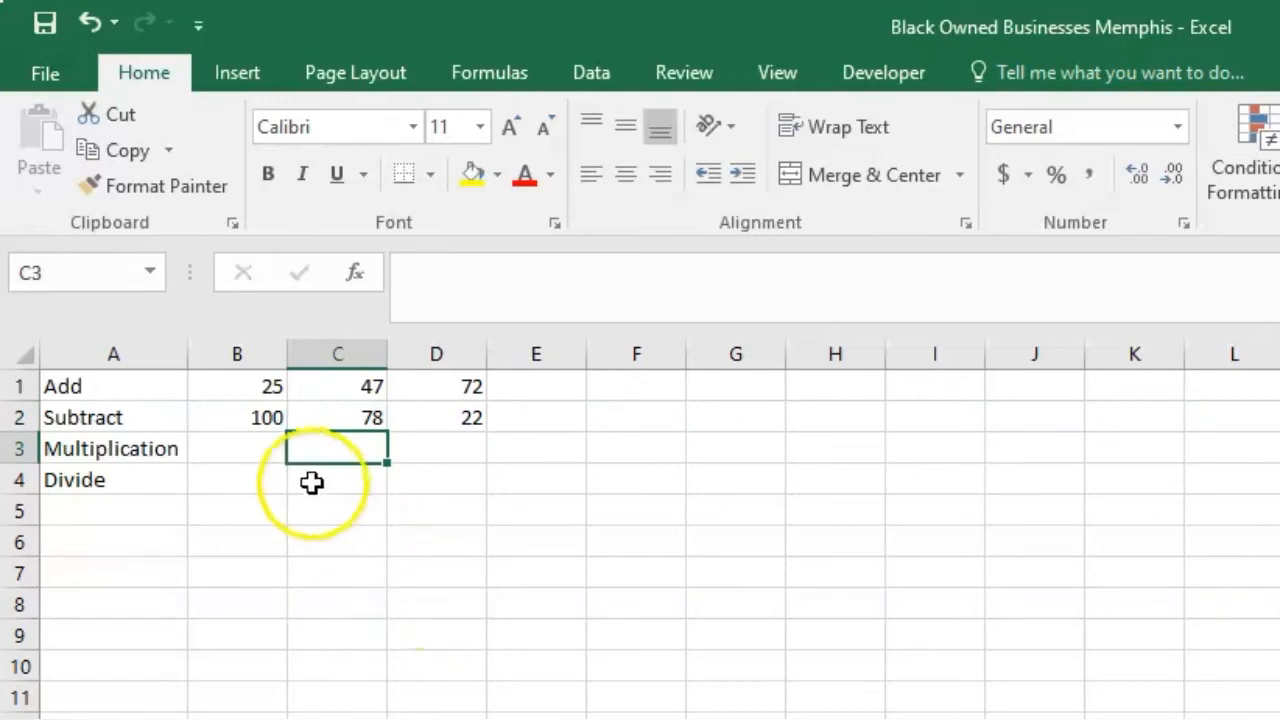
# Step: Enter 5 in B3 and 36 in C3, and multiply them in D3 with the formula =B3*C3
pyautogui.click(250, 452)
pyautogui.write('5')
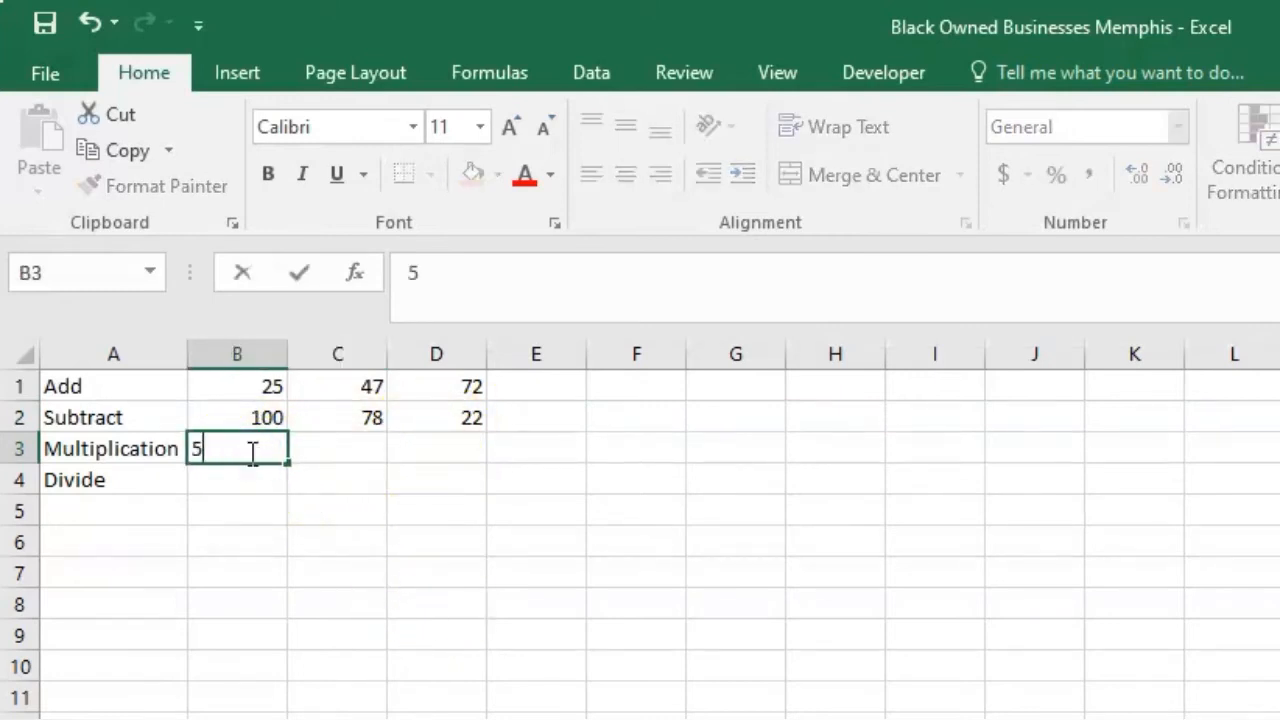
pyautogui.press('Tab')
pyautogui.write('36')
pyautogui.press('Tab')
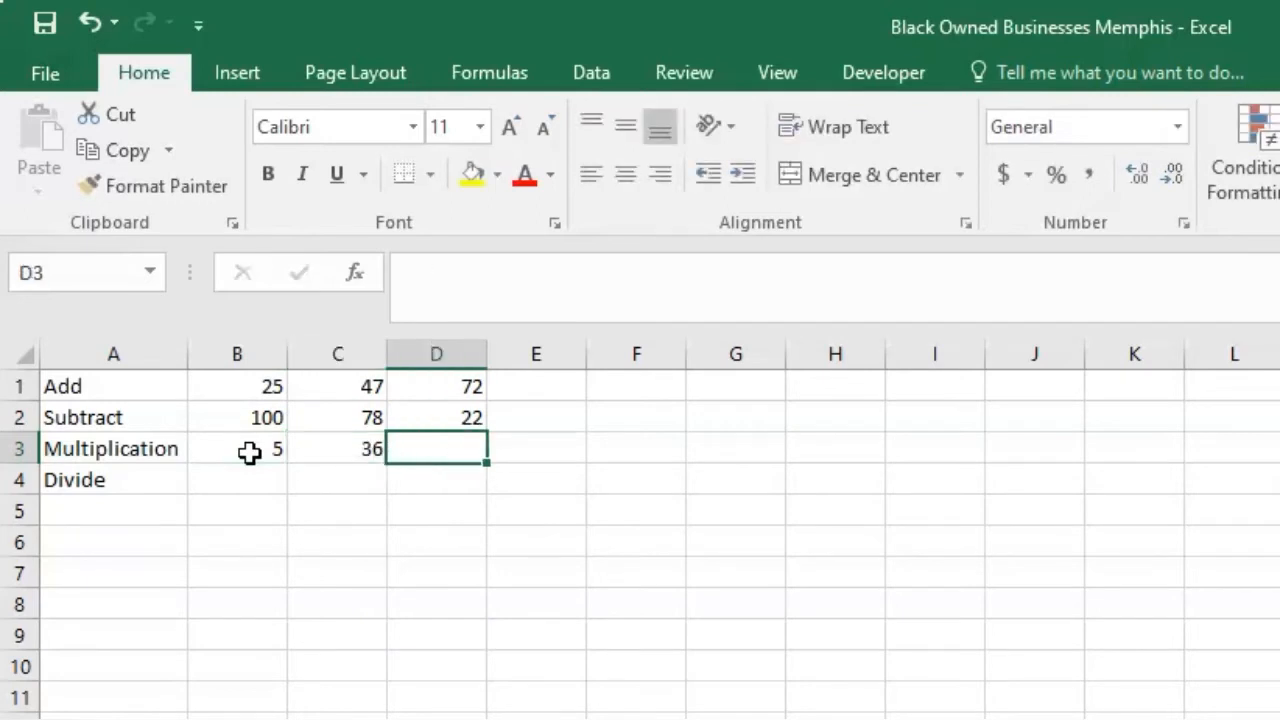
pyautogui.write('=')
pyautogui.click(252, 451)
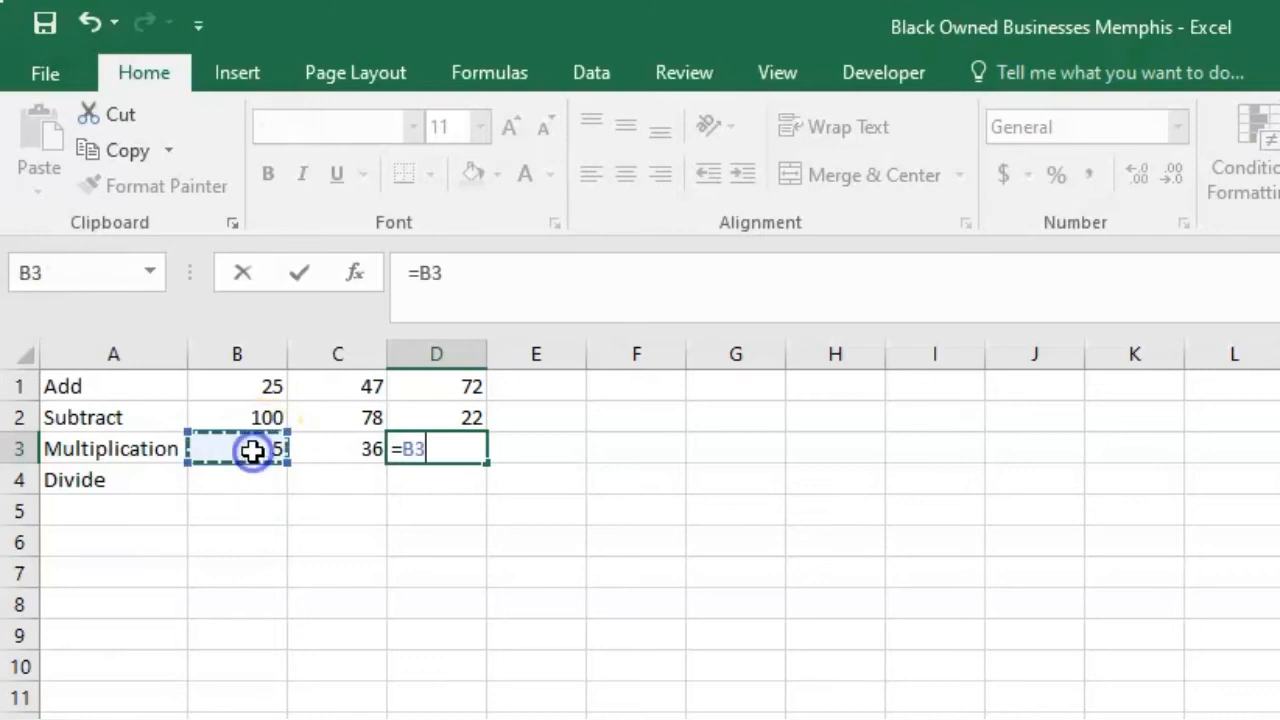
pyautogui.write('*')
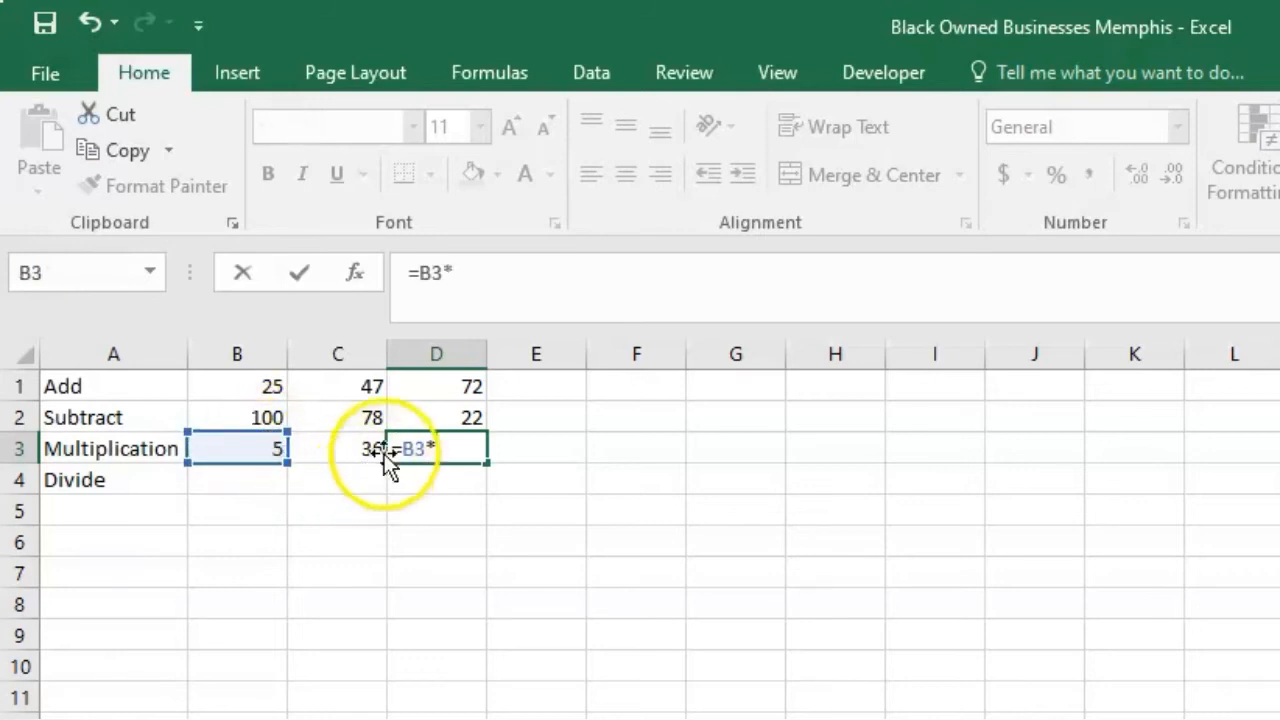
pyautogui.click(350, 448)
pyautogui.press('Return')
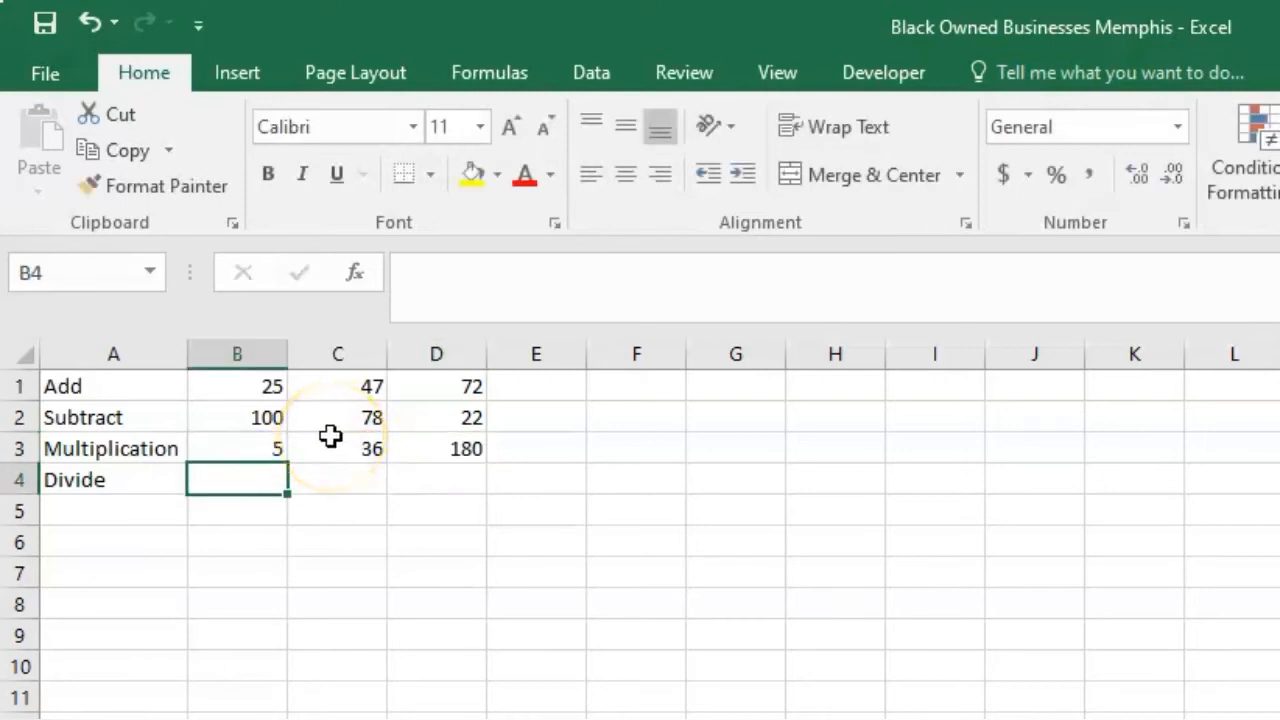
# Step: Enter 60 in B4 and 3 in C4, and divide them in D4 with the formula =B4/C4
pyautogui.write('60')
pyautogui.press('Tab')
pyautogui.write('3')
pyautogui.press('Tab')
pyautogui.write('=')
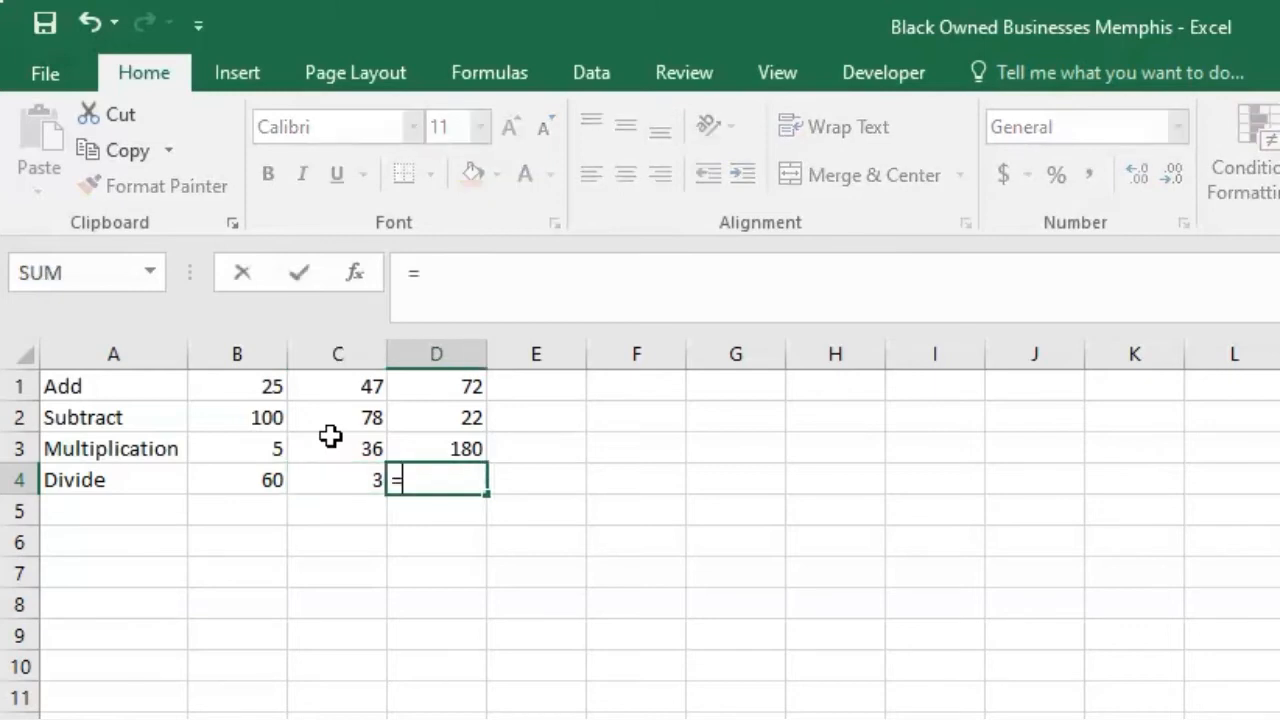
pyautogui.click(258, 483)
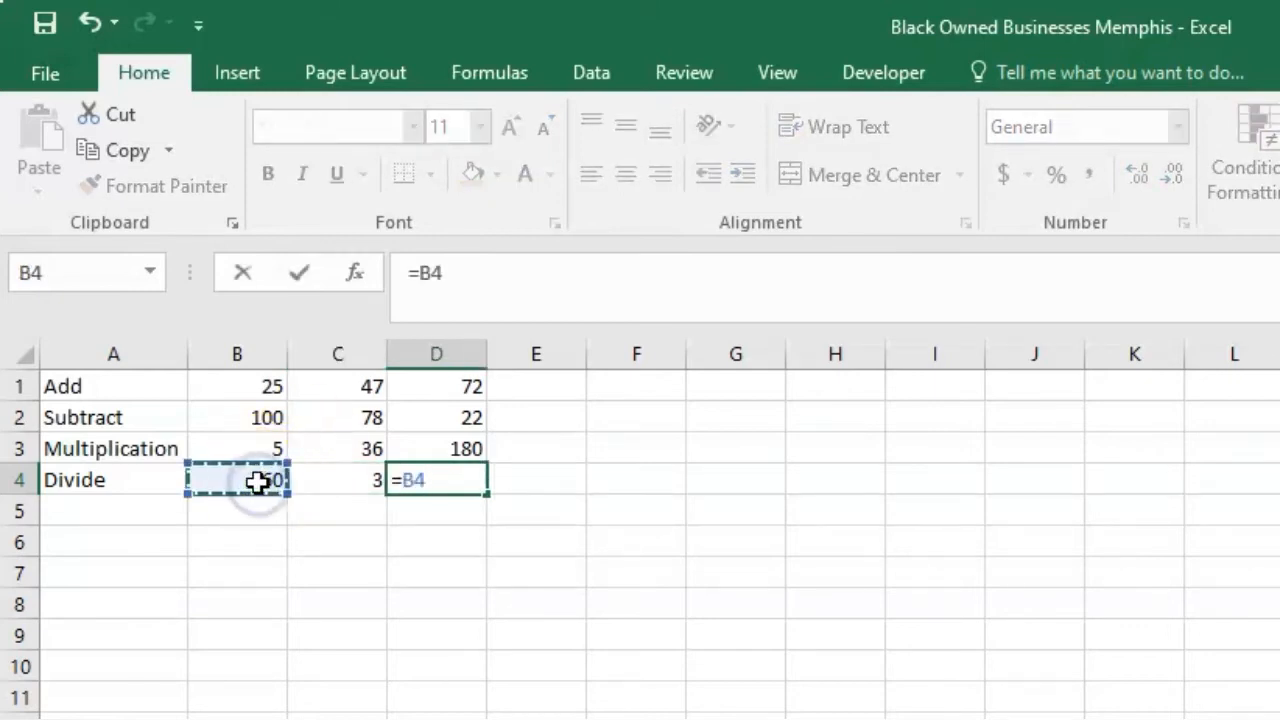
pyautogui.write('/')
pyautogui.click(344, 488)
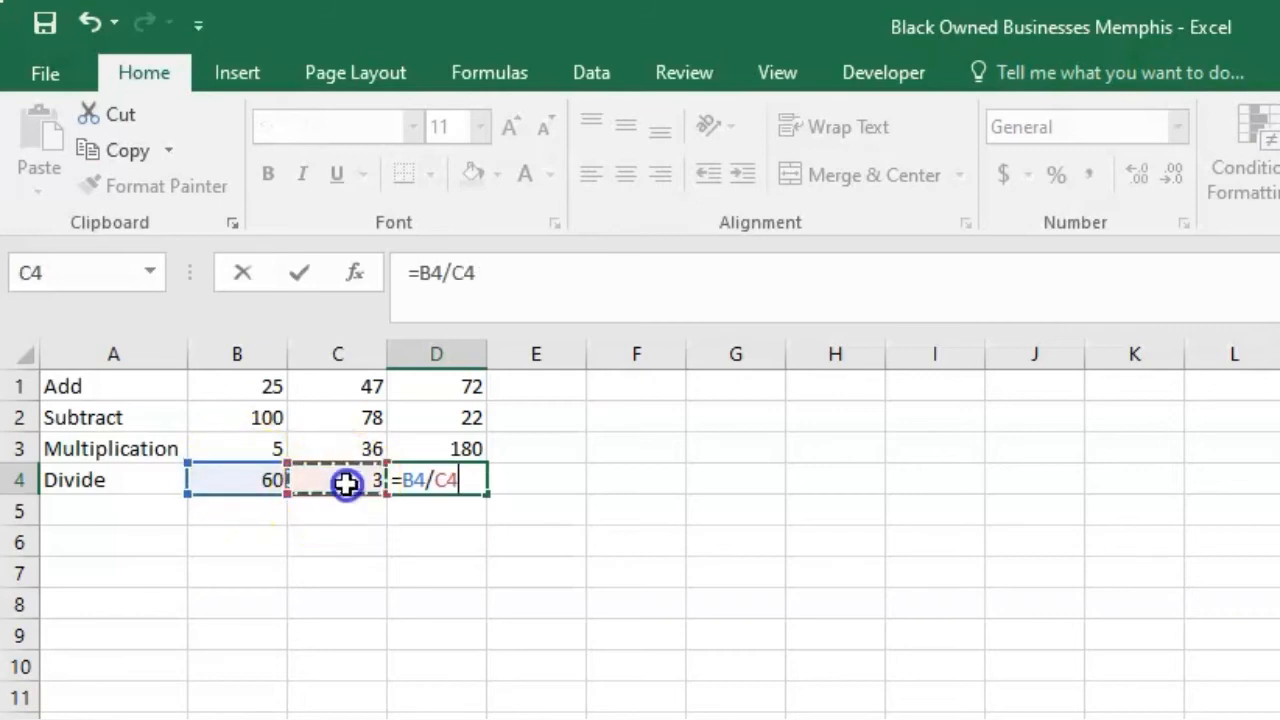
pyautogui.press('Return')
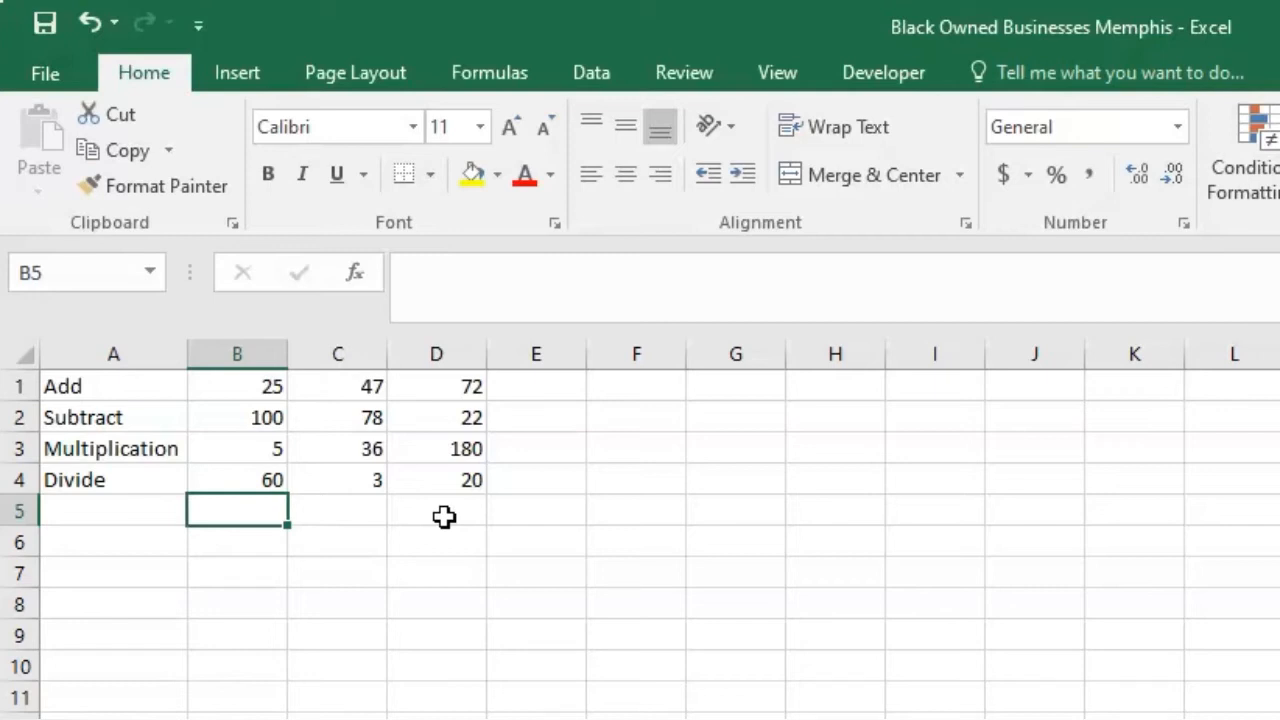
pyautogui.click(444, 516)
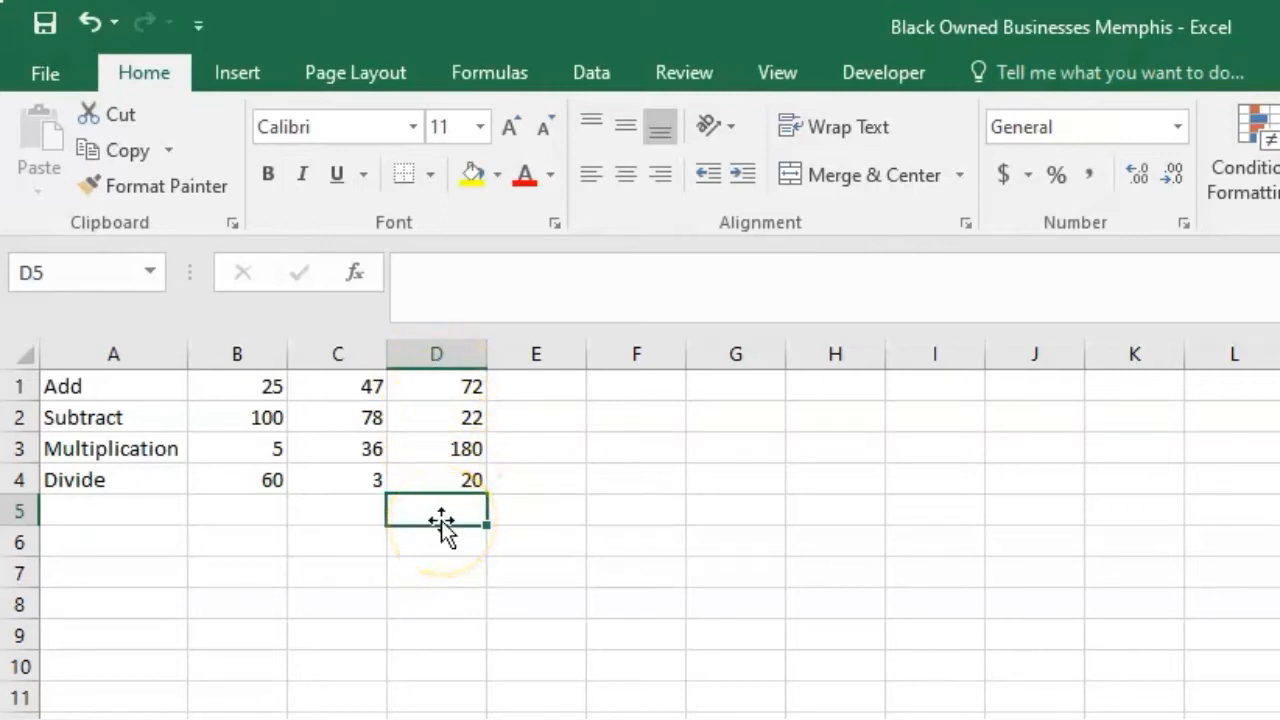
# Step: Add the four results in column D in cell D5 with the formula =D1+D2+D3+D4
pyautogui.write('=')
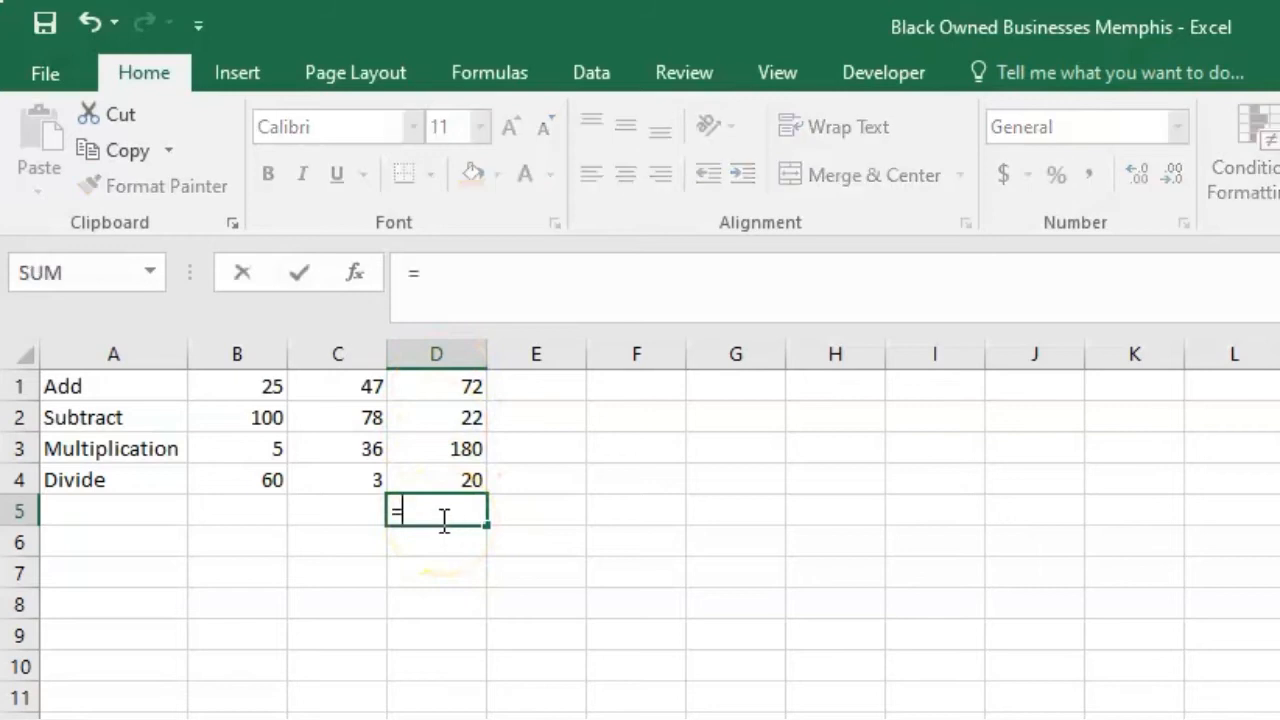
pyautogui.click(452, 385)
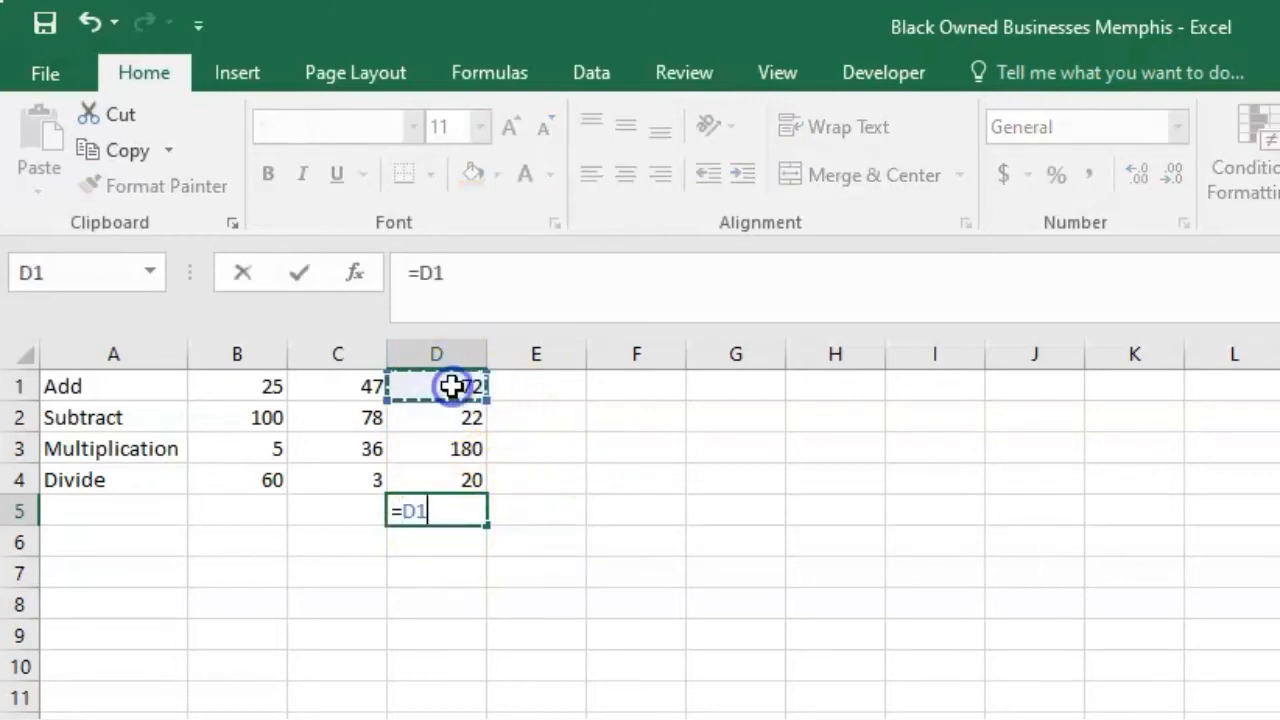
pyautogui.write('+')
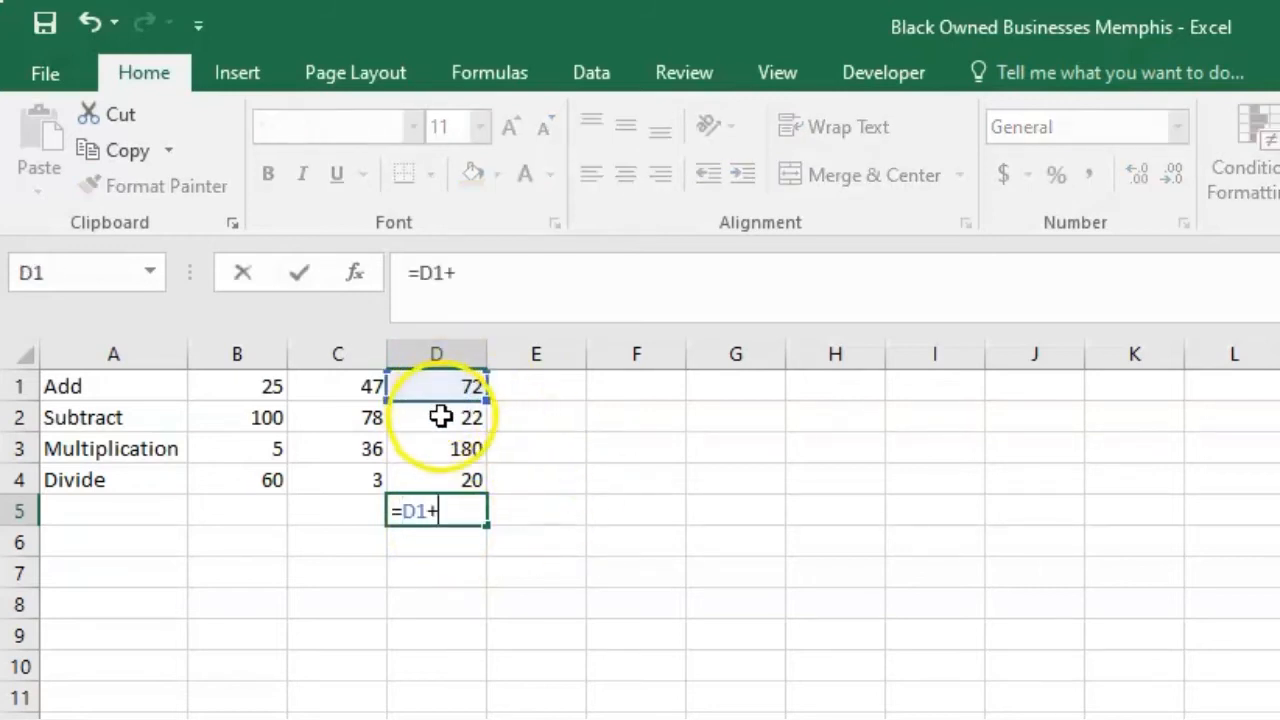
pyautogui.click(441, 417)
pyautogui.write('+')
pyautogui.click(441, 450)
pyautogui.write('+')
pyautogui.click(443, 478)
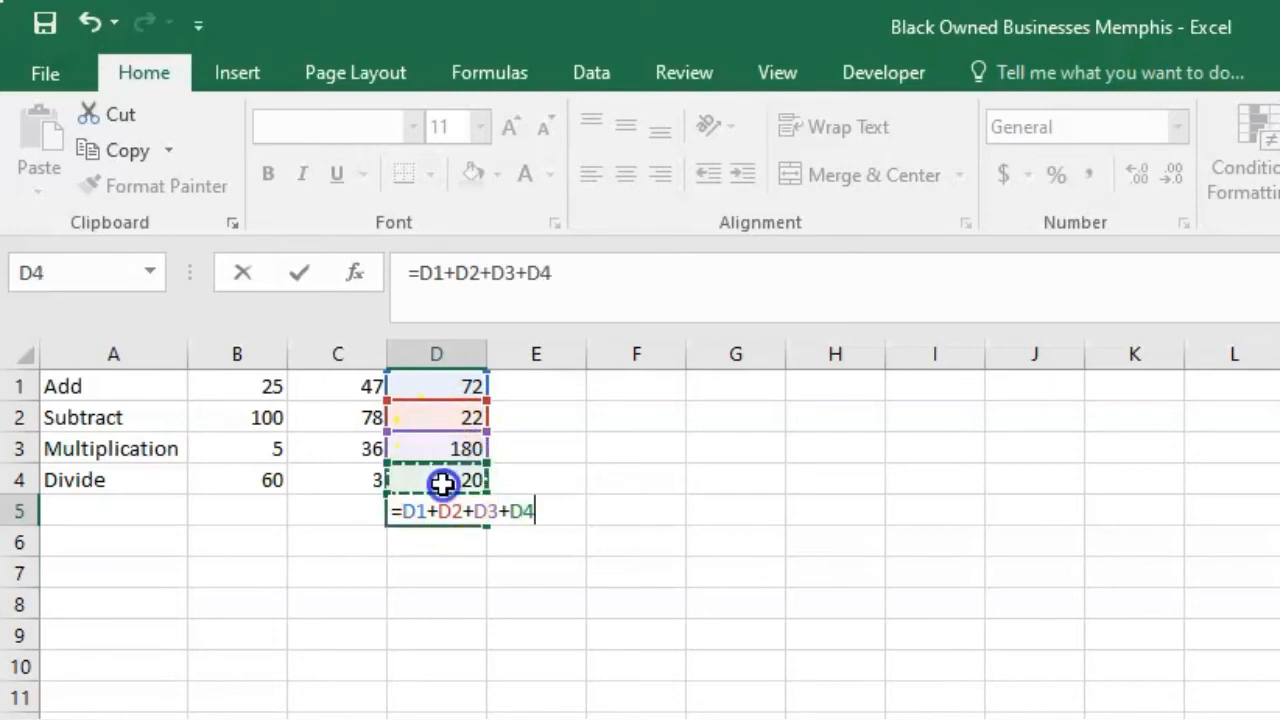
pyautogui.press('Return')
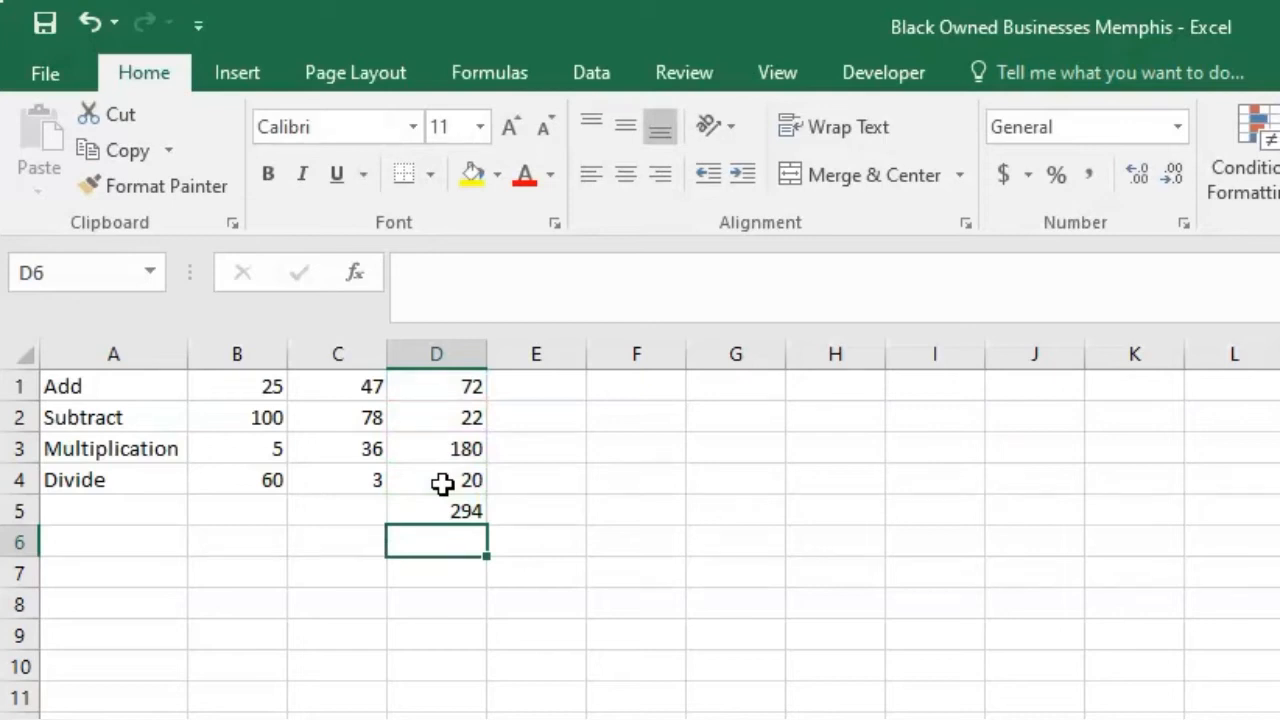
# Step: Replace the formula in D5 with the SUM function over the range, =SUM(D1:D4)
pyautogui.click(435, 517)
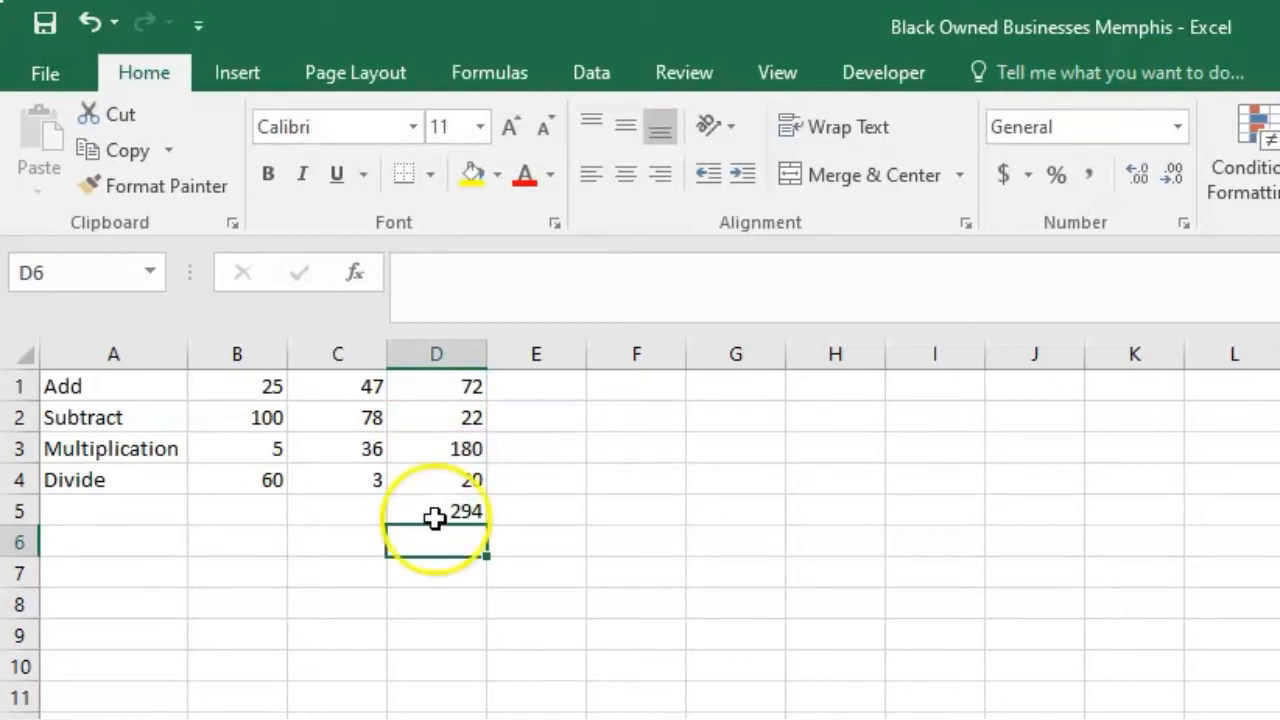
pyautogui.click(435, 517)
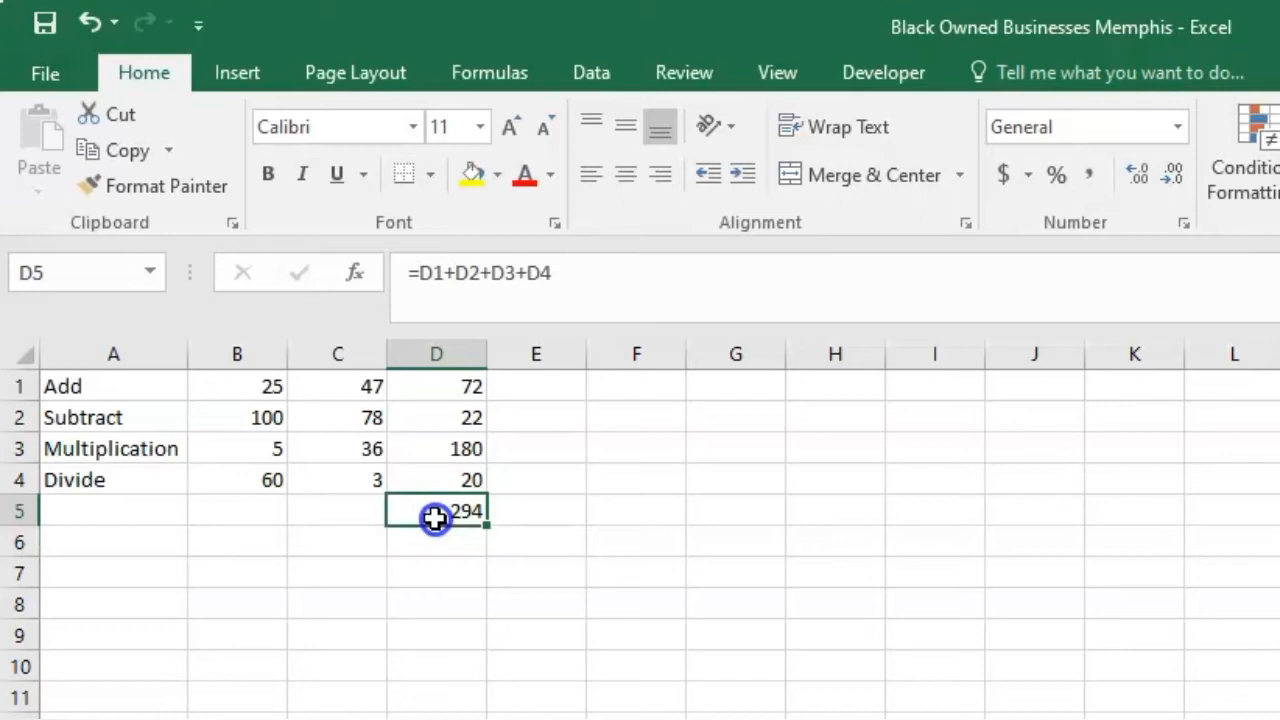
pyautogui.write('=')
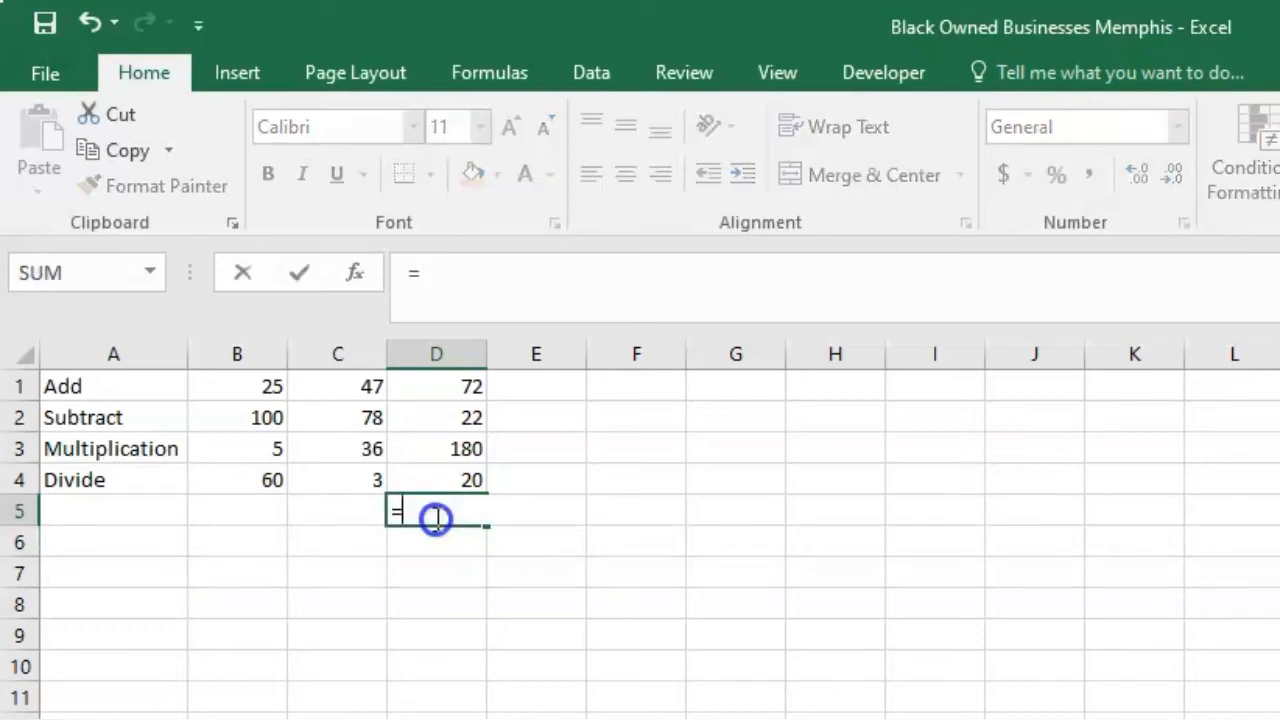
pyautogui.write('sum')
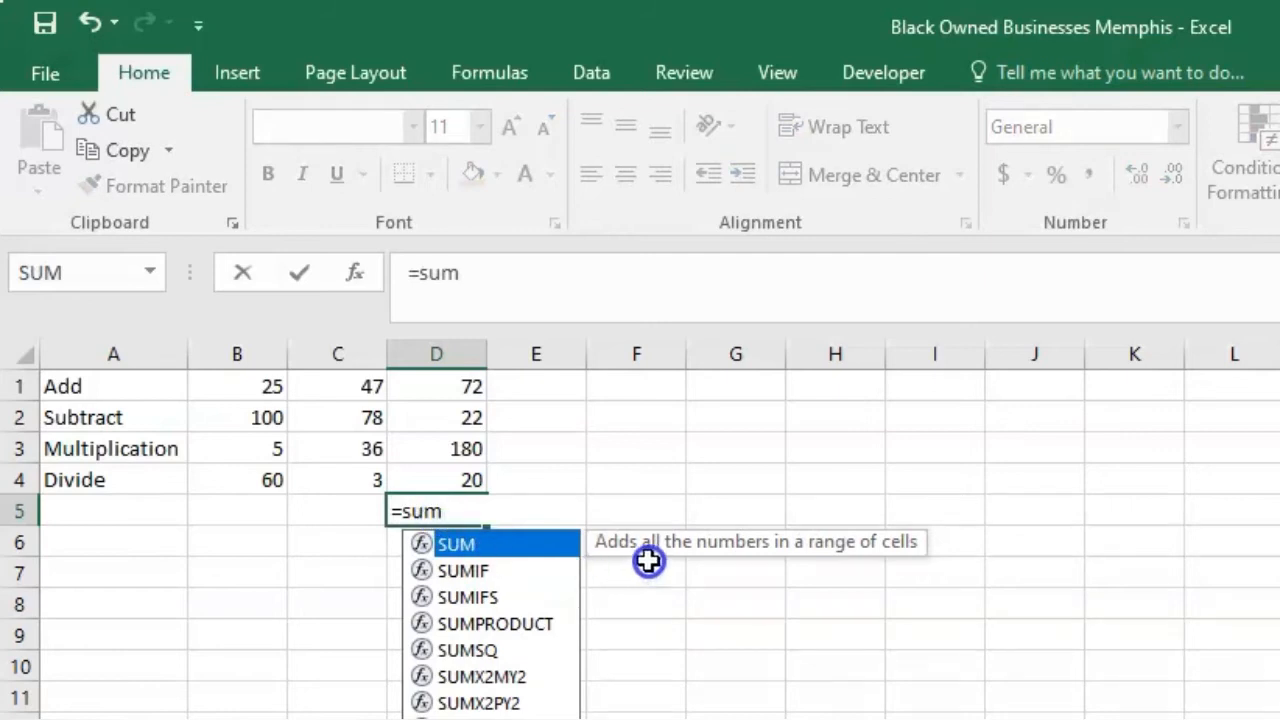
pyautogui.doubleClick(470, 545)
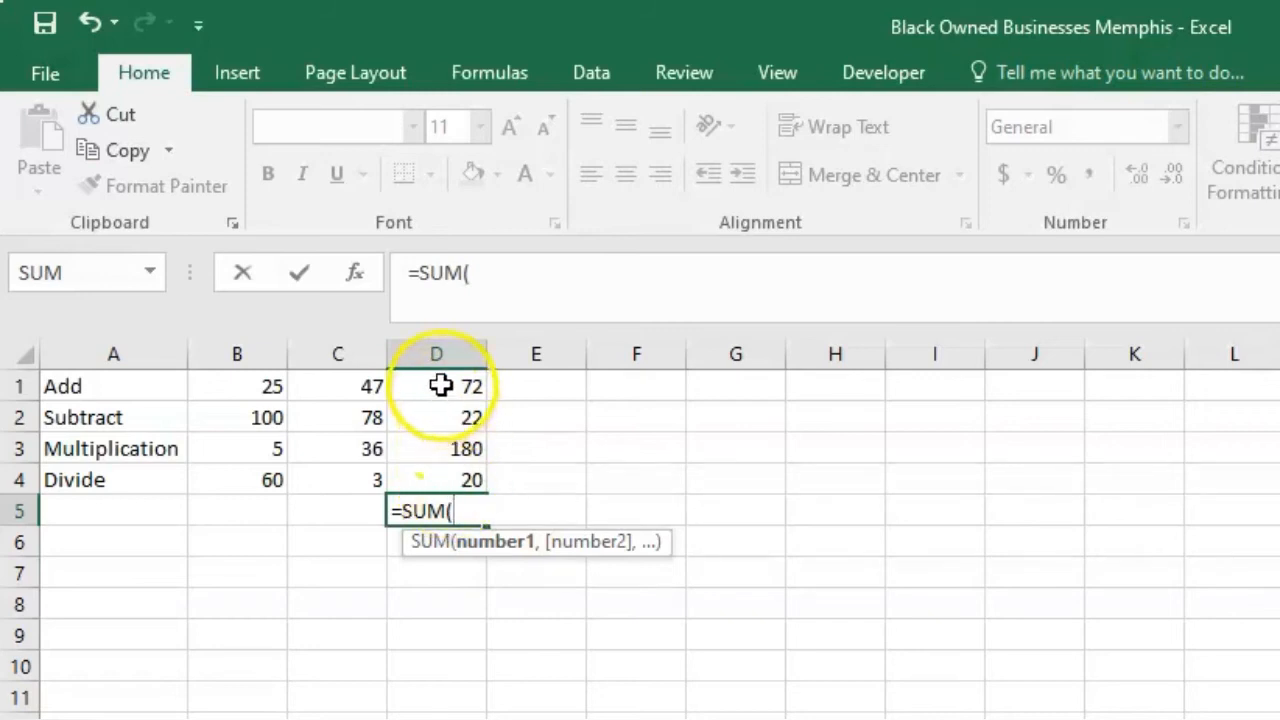
pyautogui.moveTo(441, 385); pyautogui.dragTo(459, 483)
pyautogui.write(')')
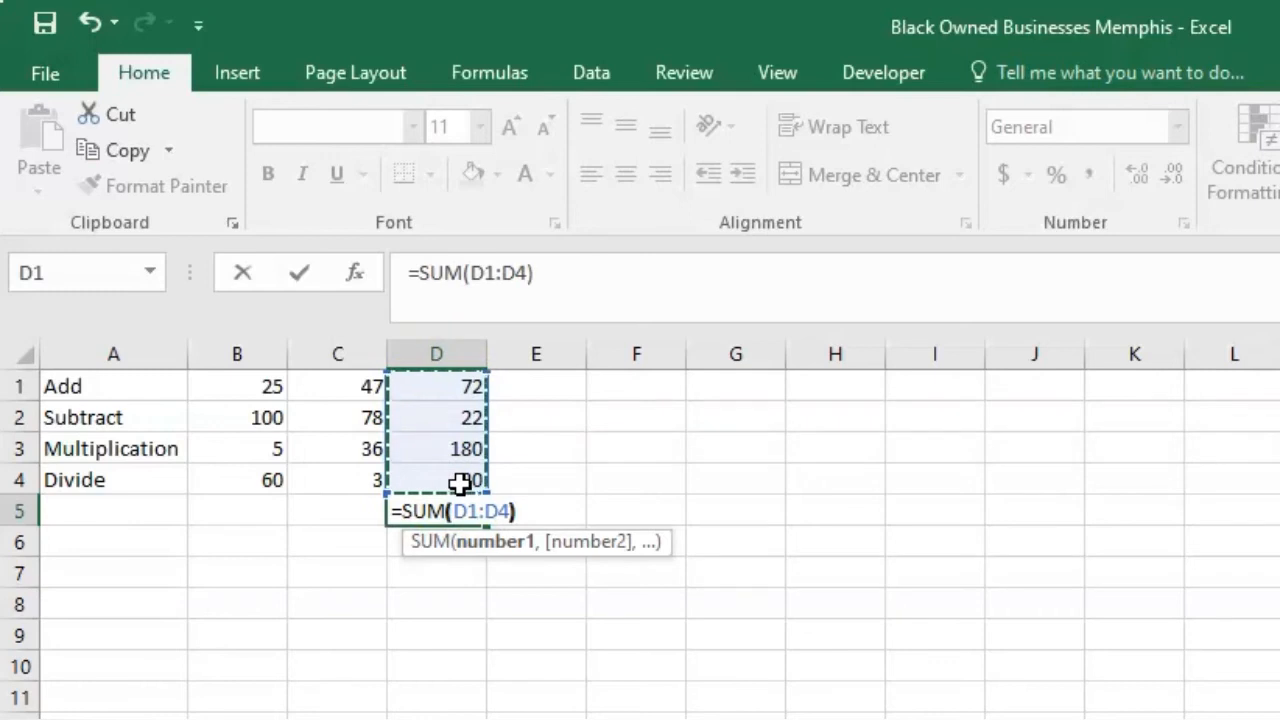
pyautogui.press('Return')
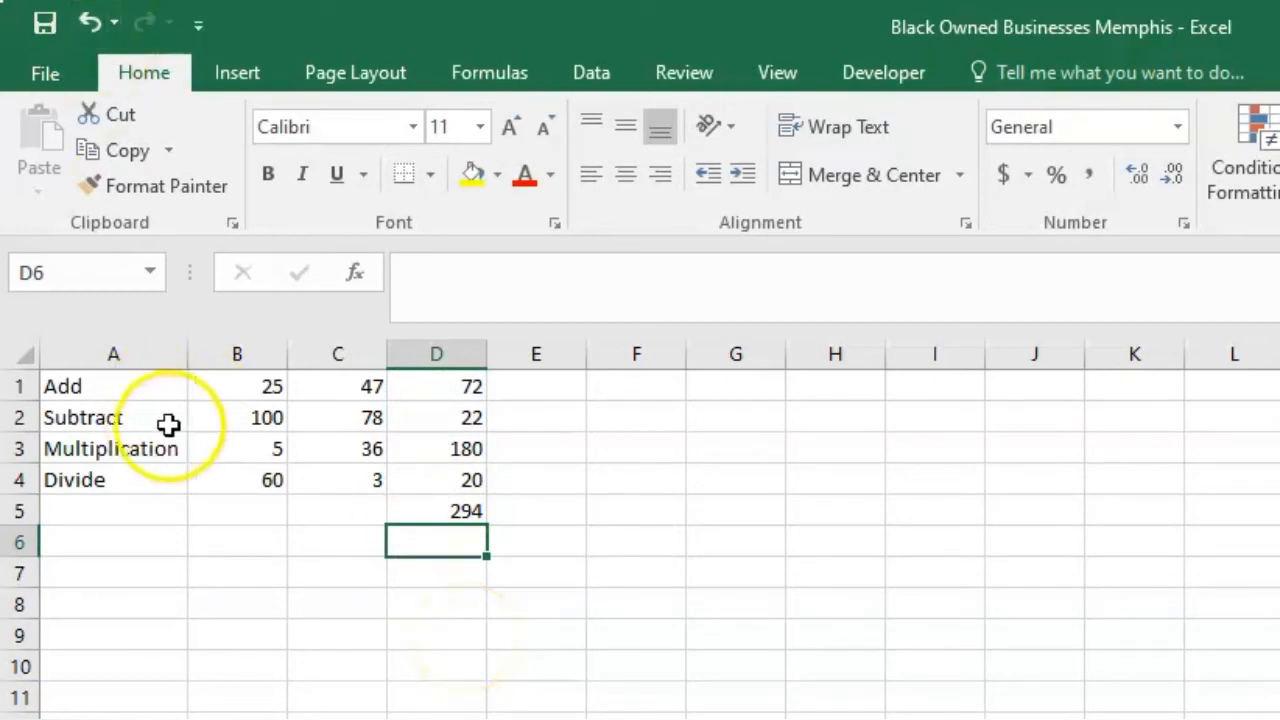
# Step: Change the value in B2 to 110 and check the SUM formula in D5
pyautogui.click(265, 420)
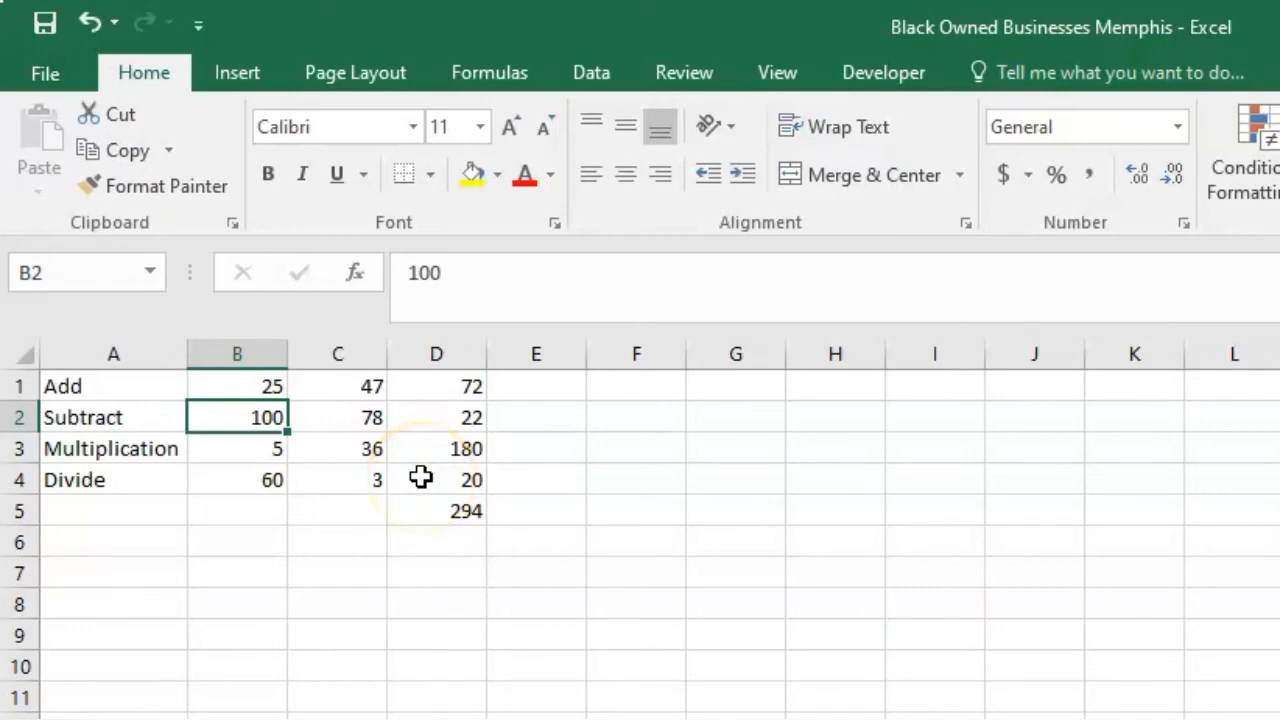
pyautogui.write('110')
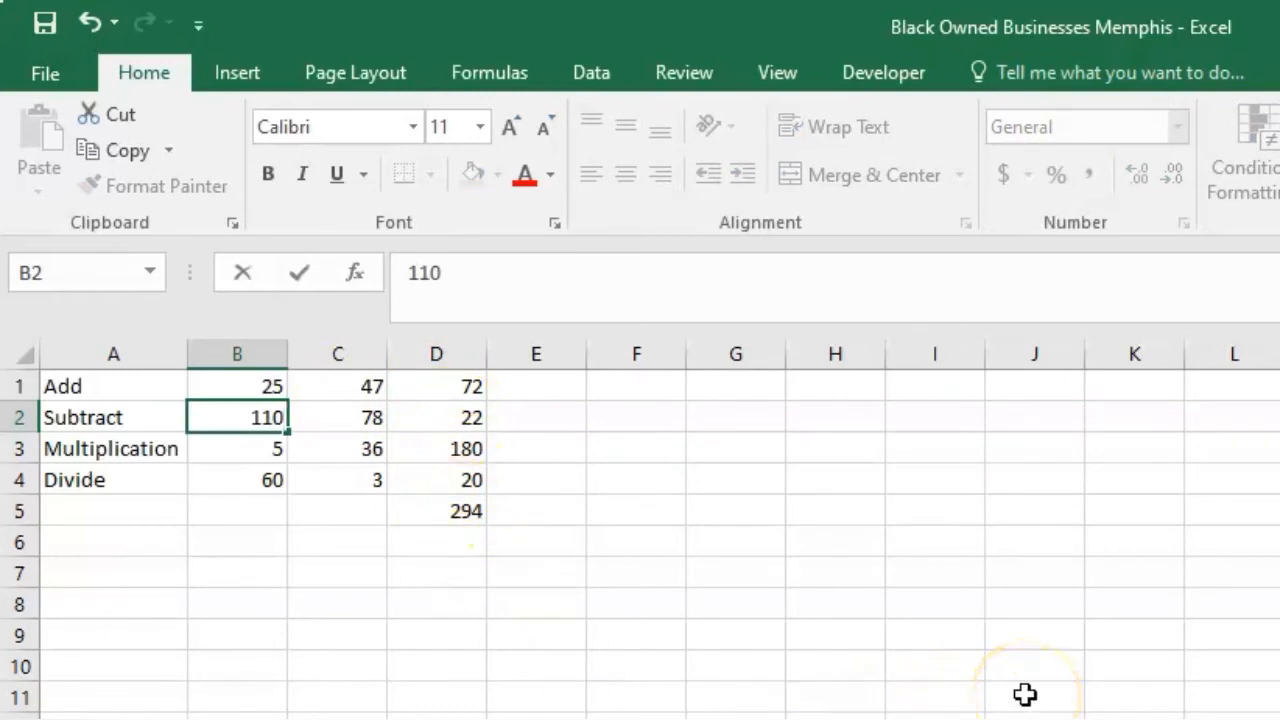
pyautogui.press('Return')
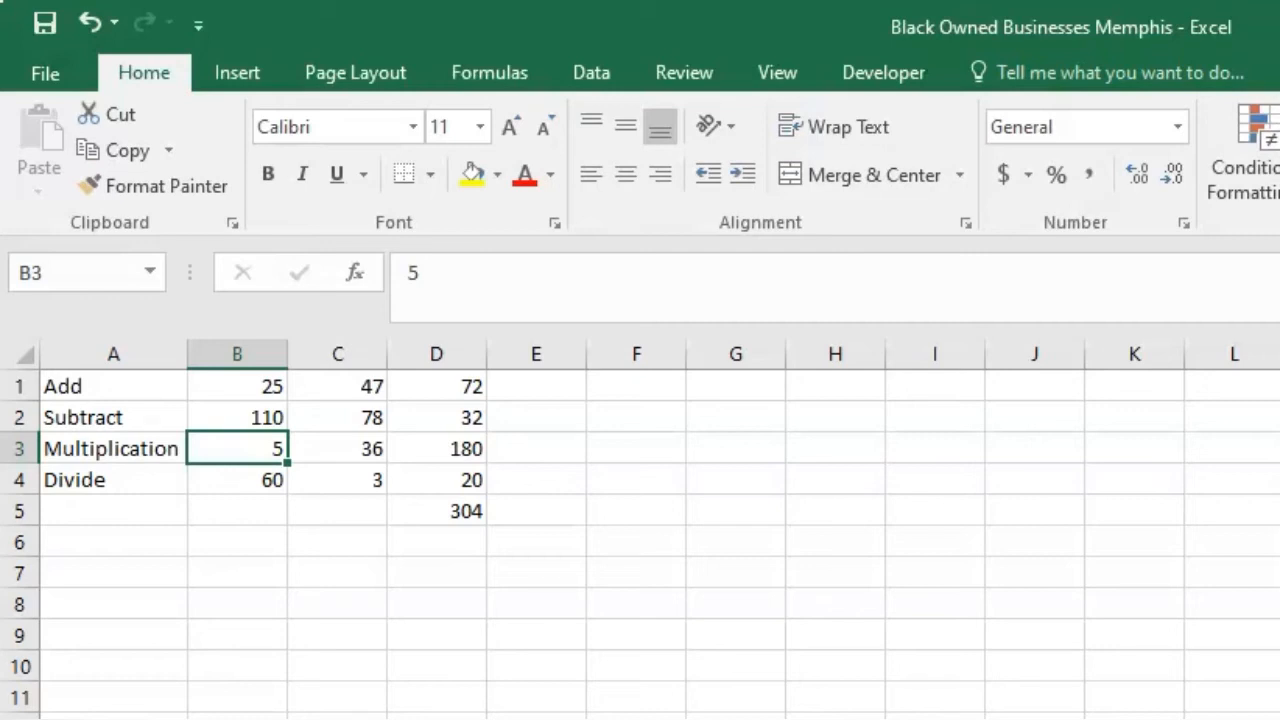
pyautogui.click(466, 512)
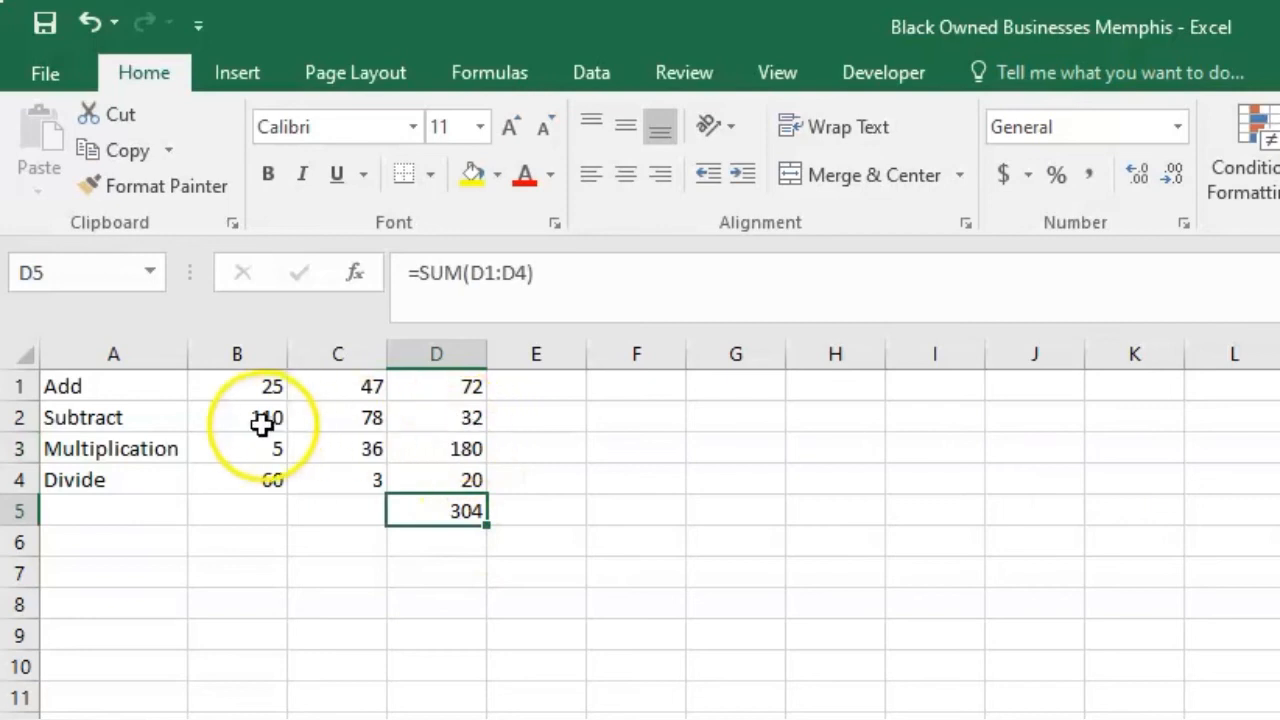
pyautogui.click(632, 514)
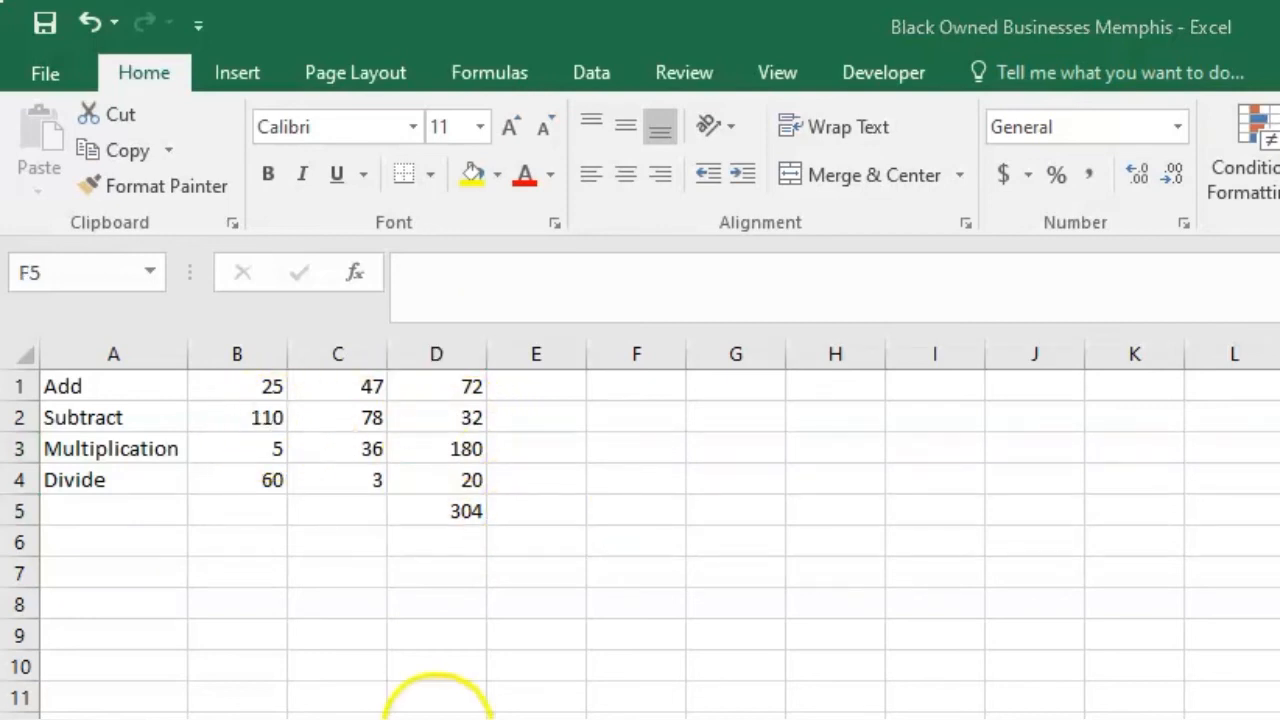
# Step: Calculate the average of the column C numbers in C5 with the formula =AVERAGE(C1:C4)
pyautogui.click(335, 513)
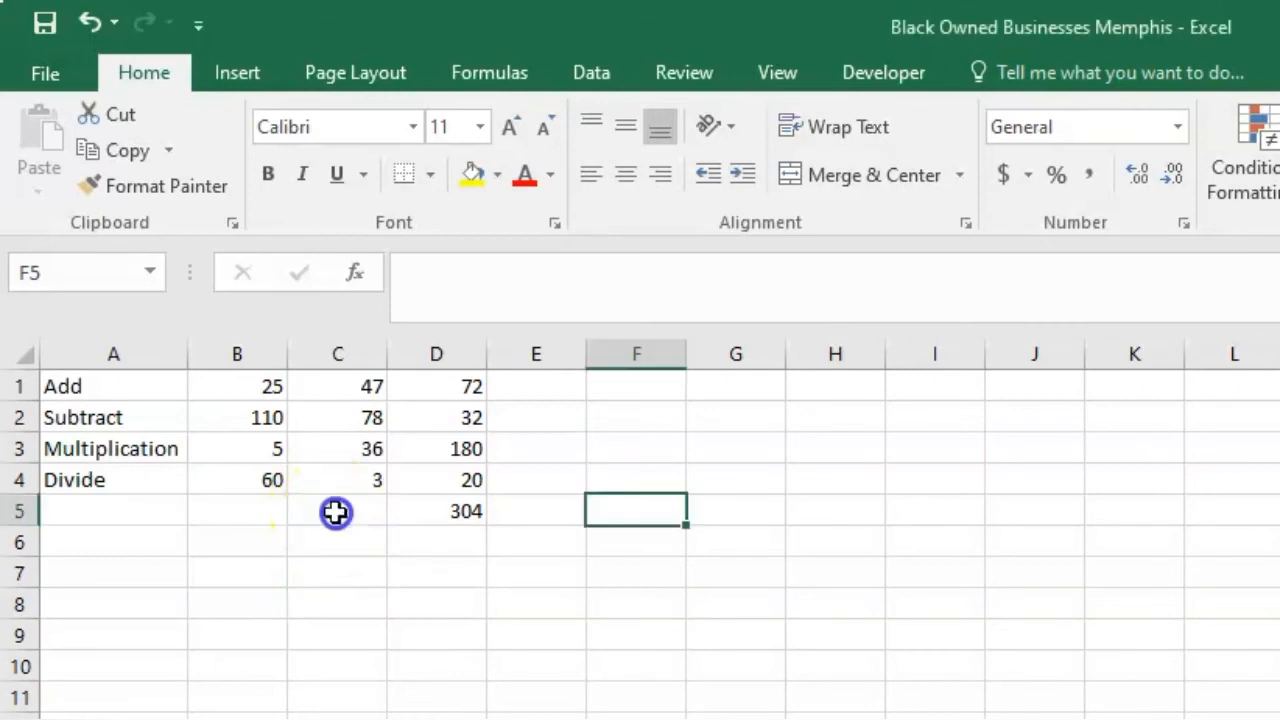
pyautogui.write('=')
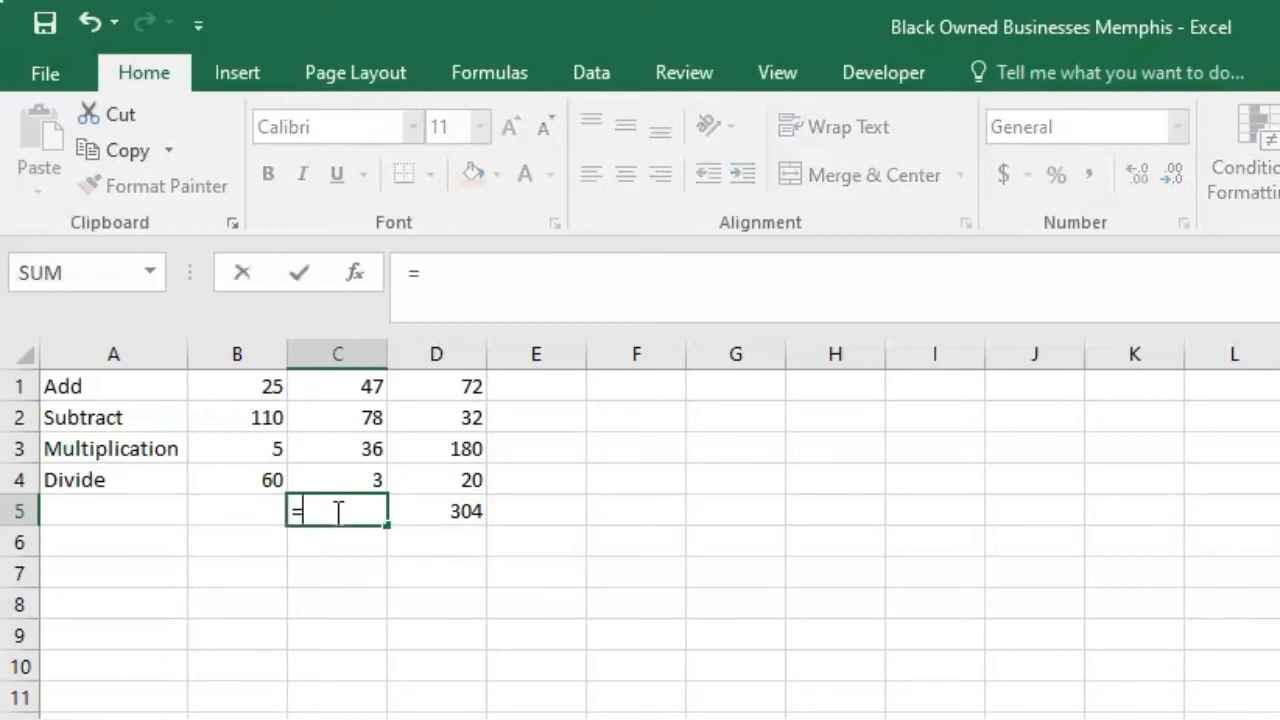
pyautogui.write('aver')
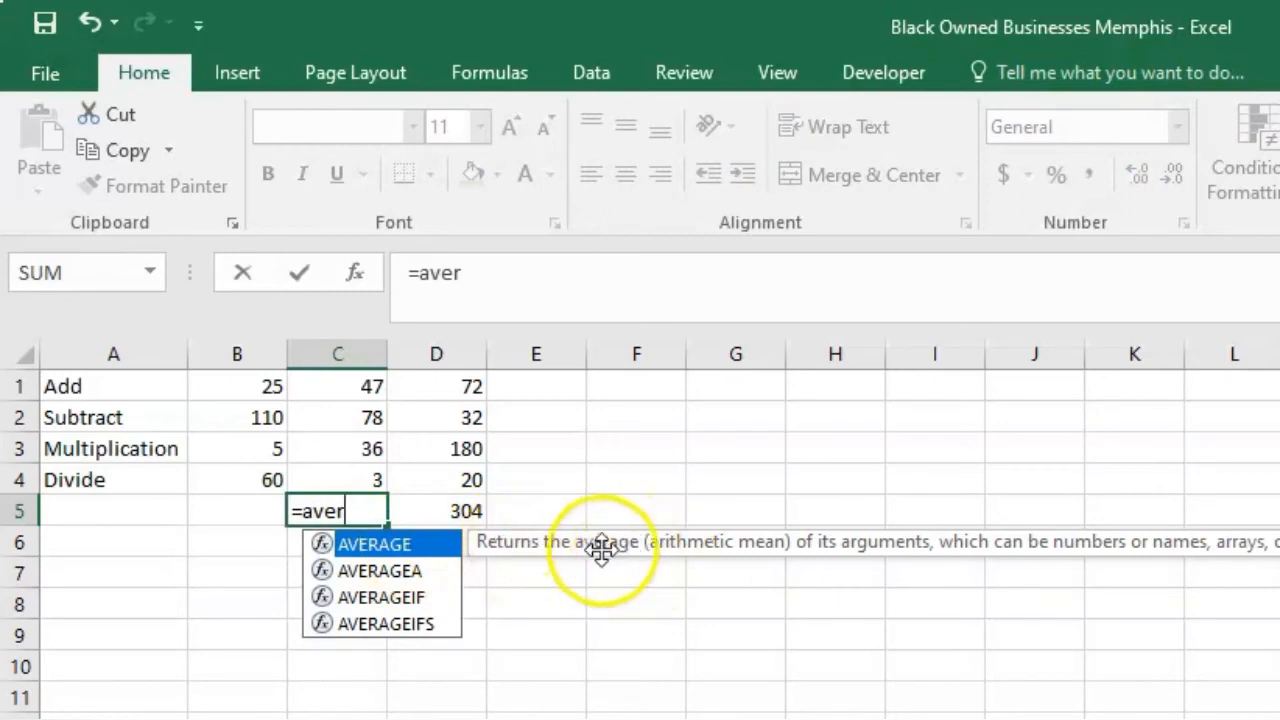
pyautogui.doubleClick(392, 545)
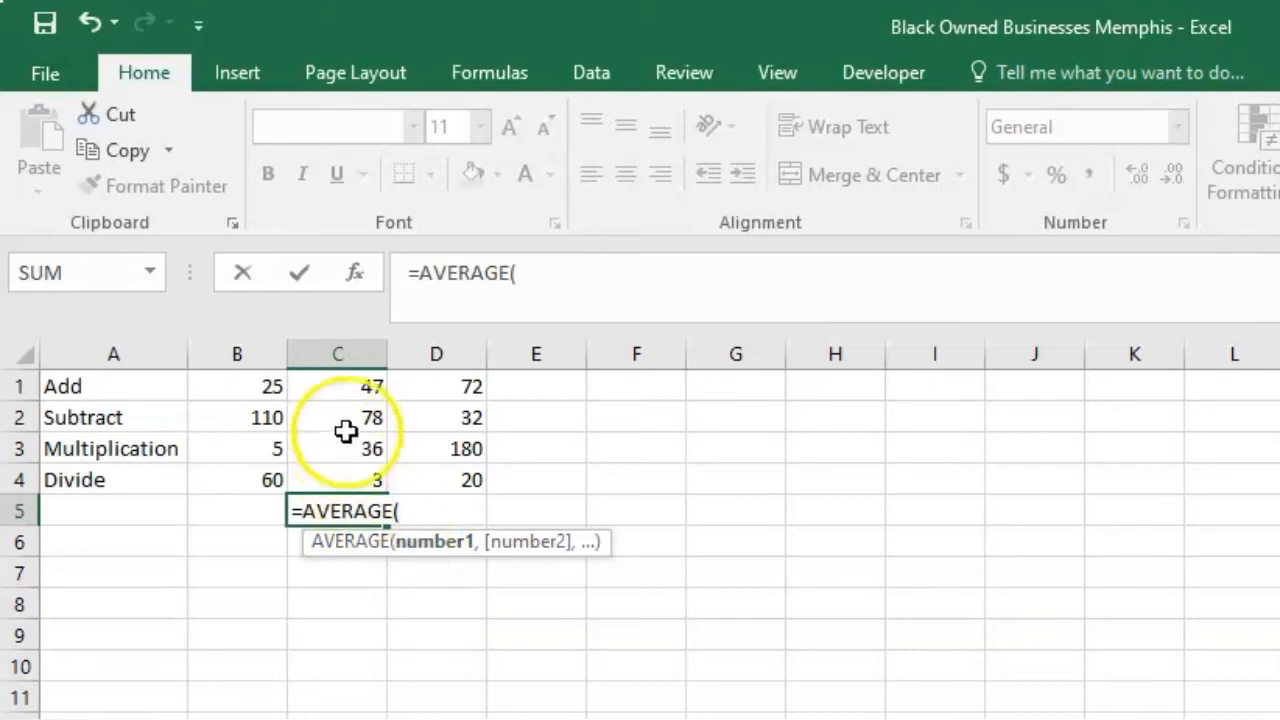
pyautogui.moveTo(344, 386); pyautogui.dragTo(349, 477)
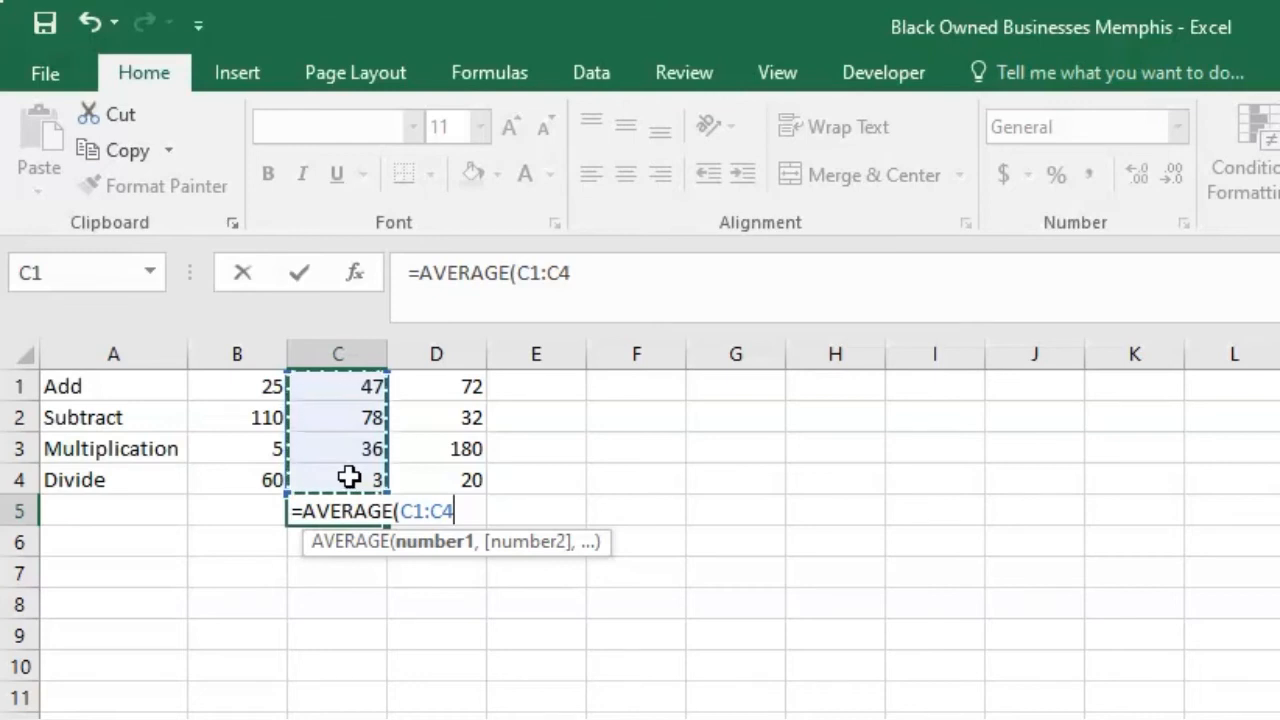
pyautogui.write(')')
pyautogui.press('Return')
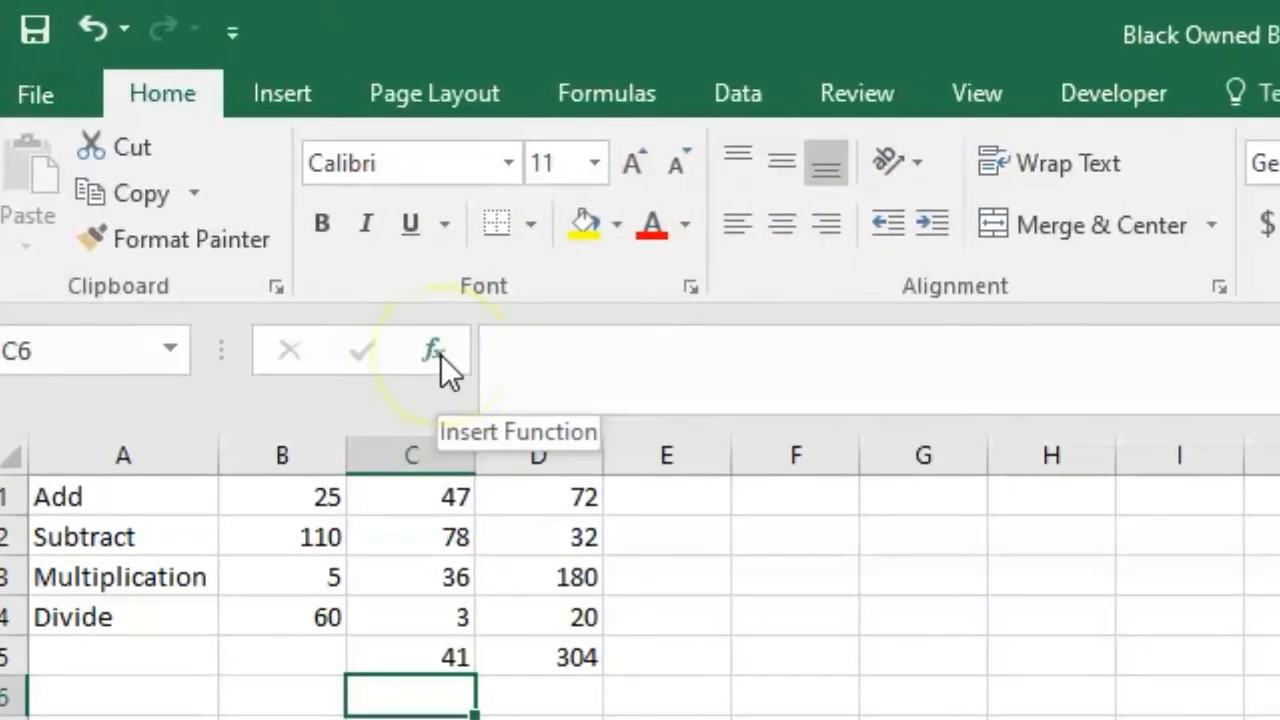
# Step: Open the Insert Function dialog for C6 and browse the functions in the All category
pyautogui.click(441, 355)
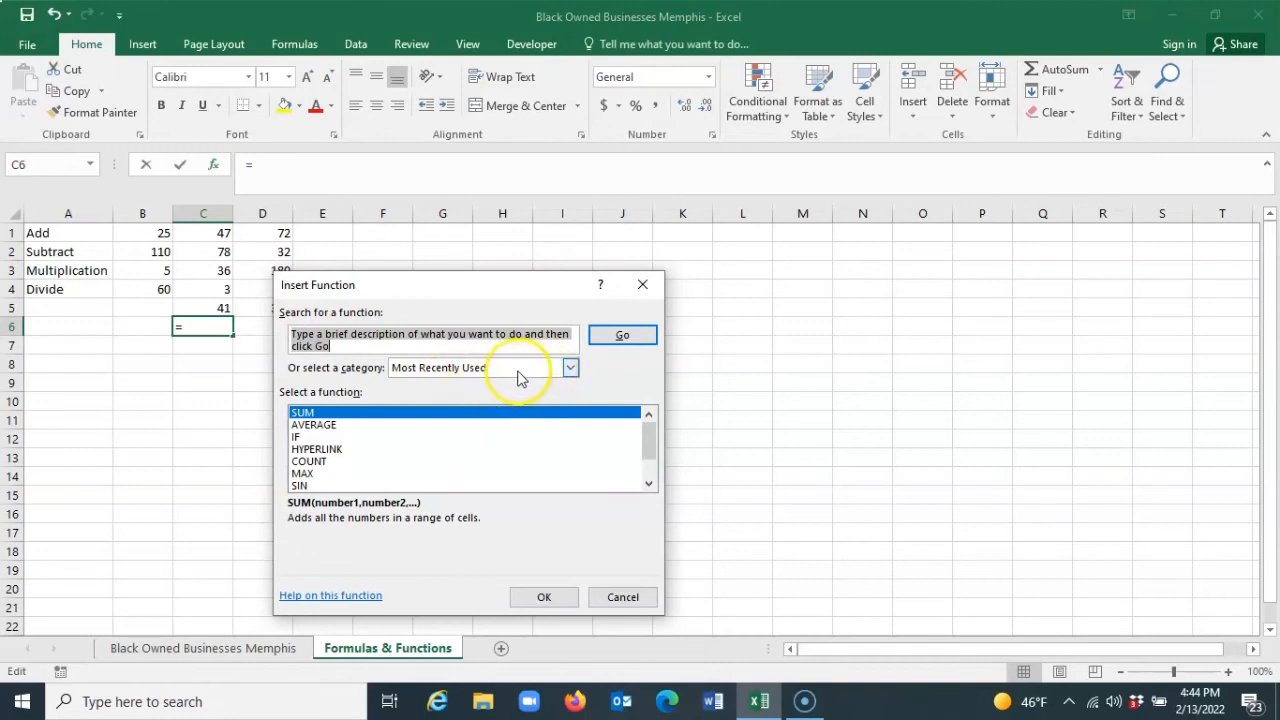
pyautogui.click(569, 368)
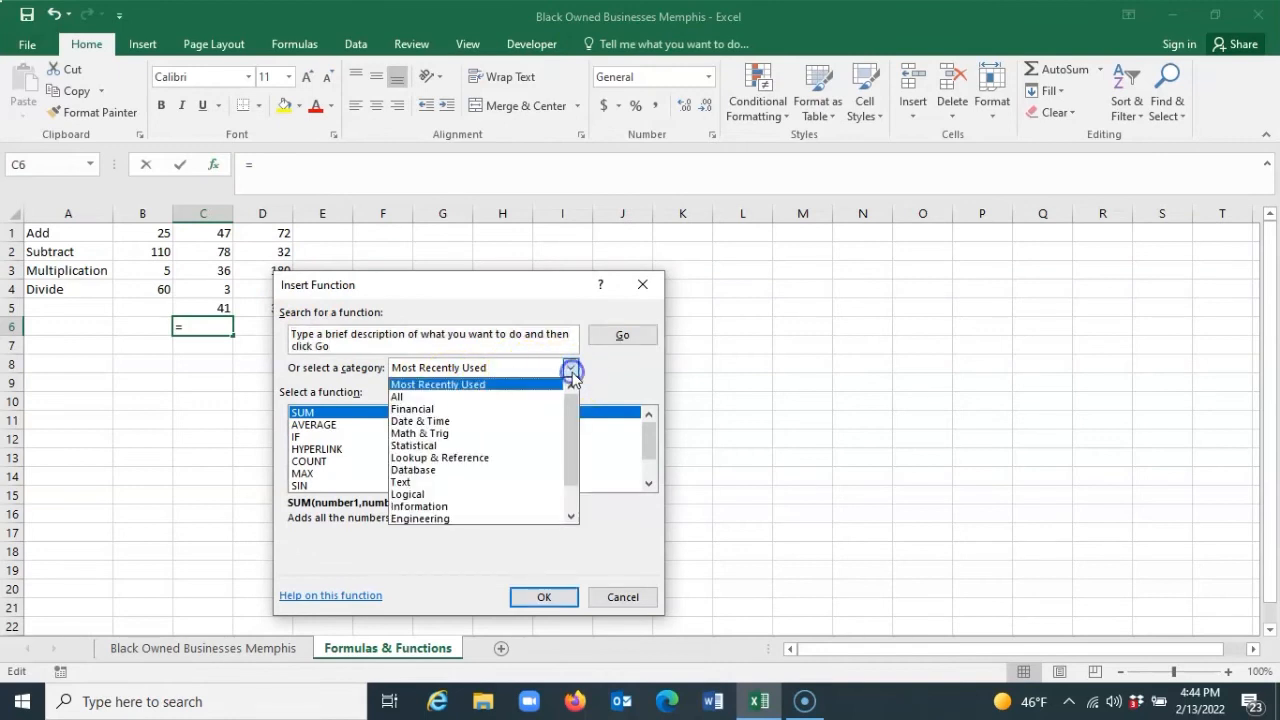
pyautogui.click(468, 400)
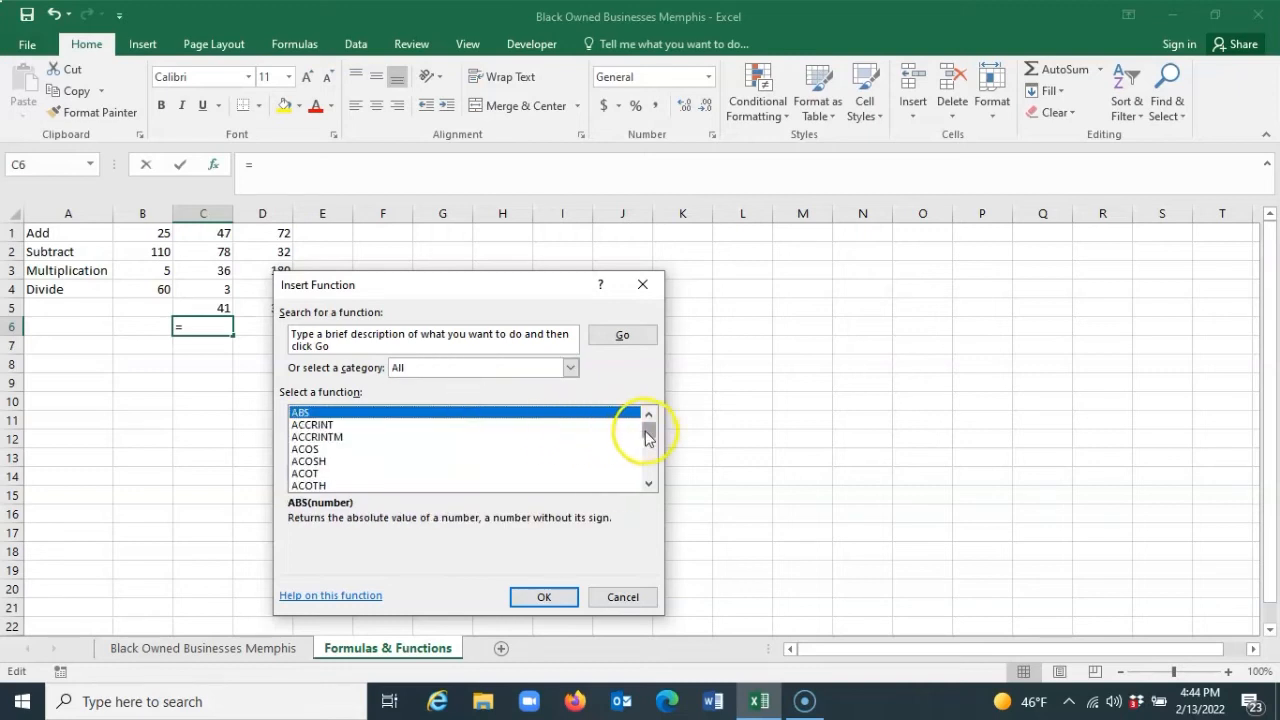
pyautogui.moveTo(646, 437); pyautogui.dragTo(640, 480)
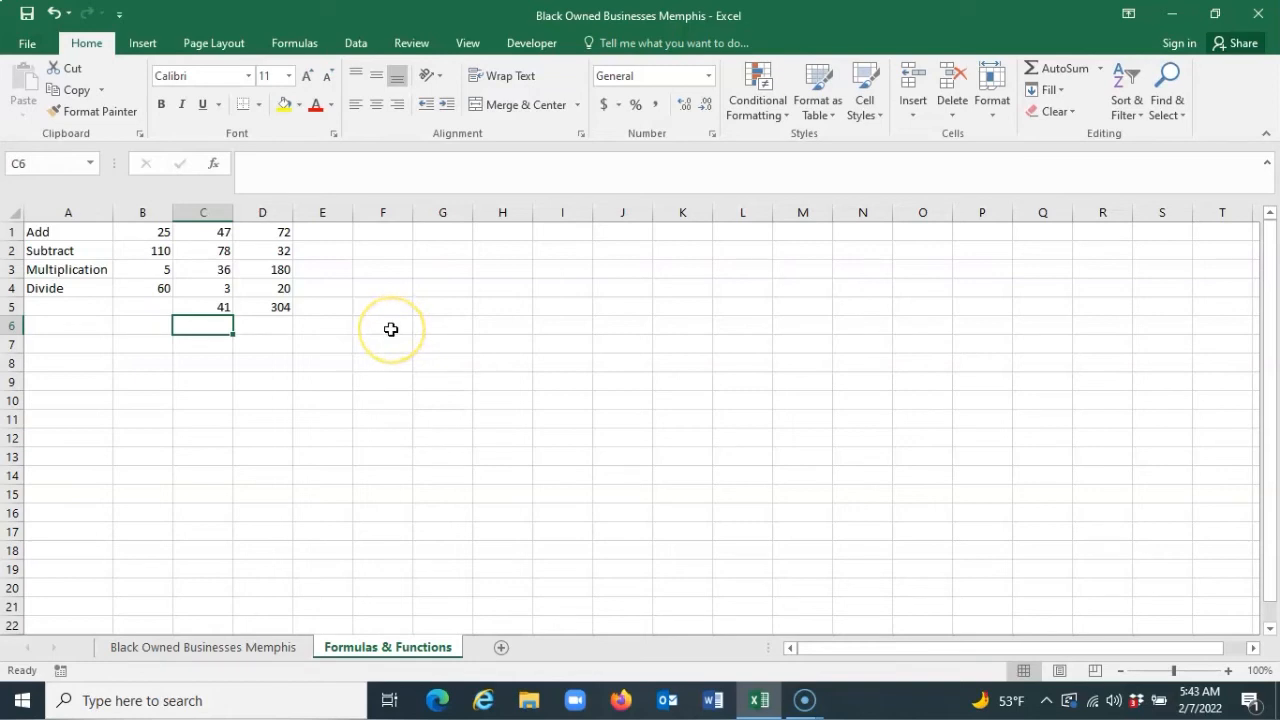
# Step: Enter 9 in F6 and fill the value down through F15
pyautogui.click(391, 329)
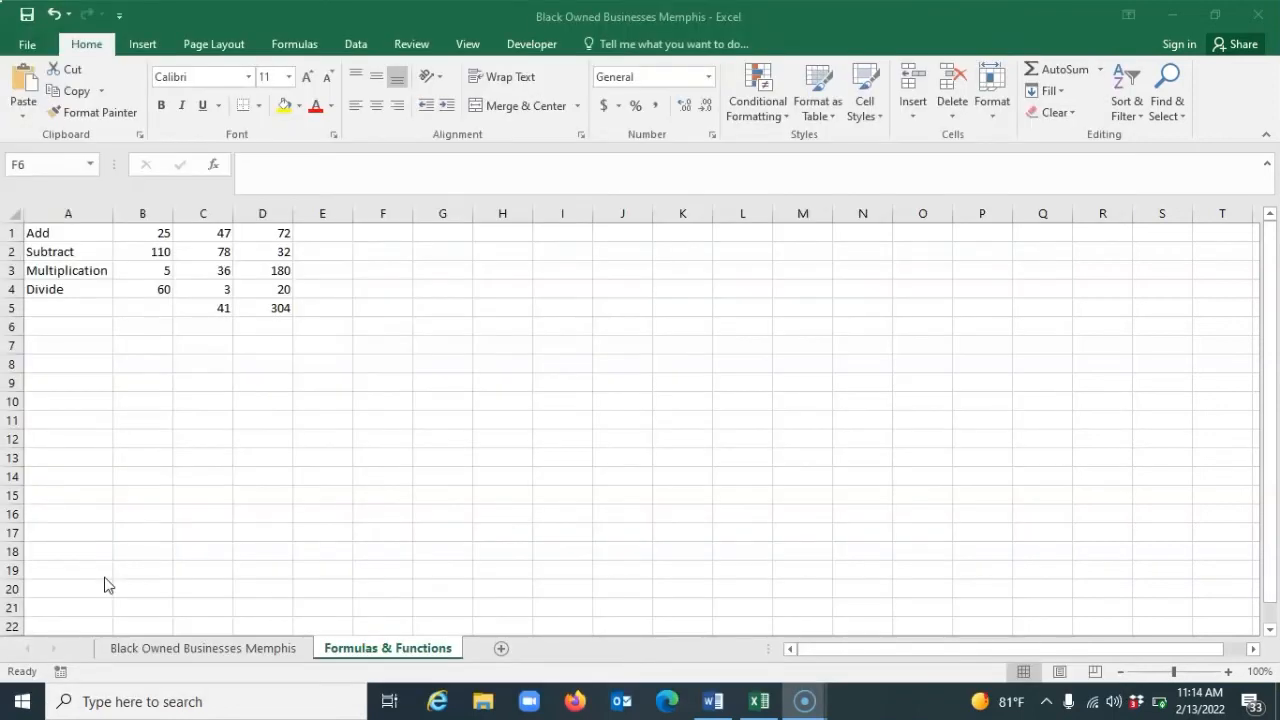
pyautogui.click(376, 400)
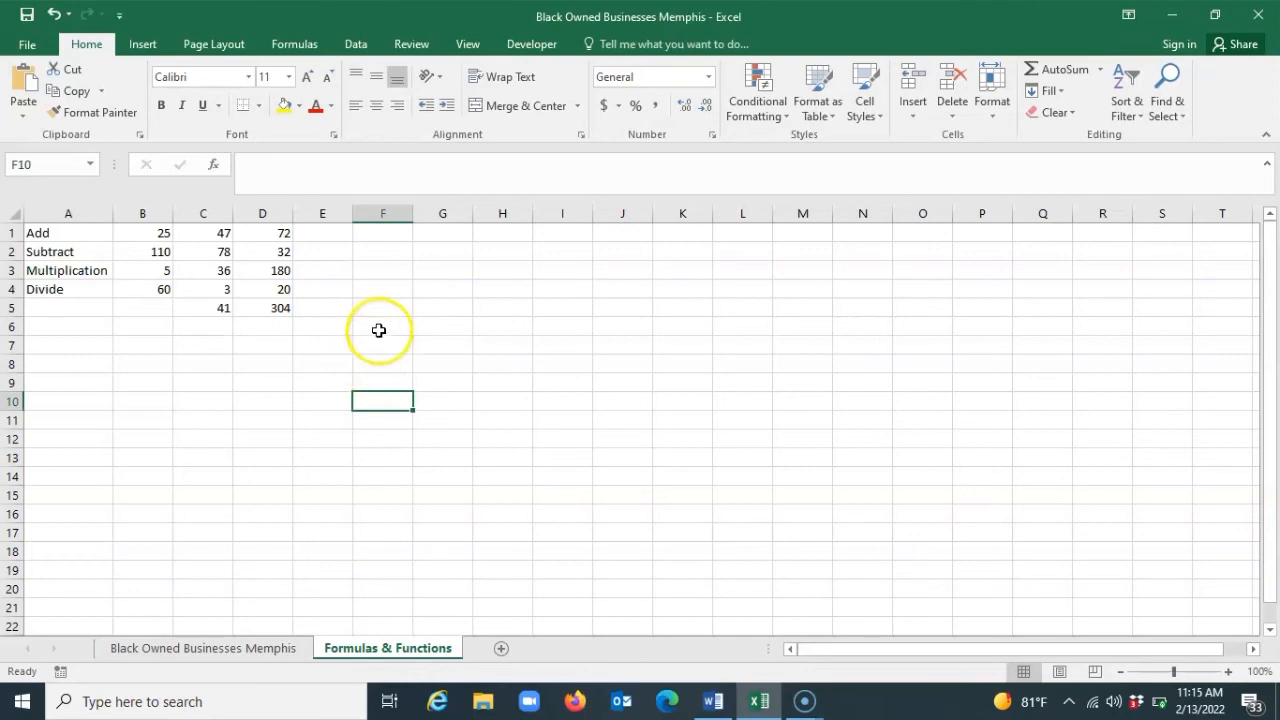
pyautogui.click(380, 328)
pyautogui.write('9')
pyautogui.click(375, 364)
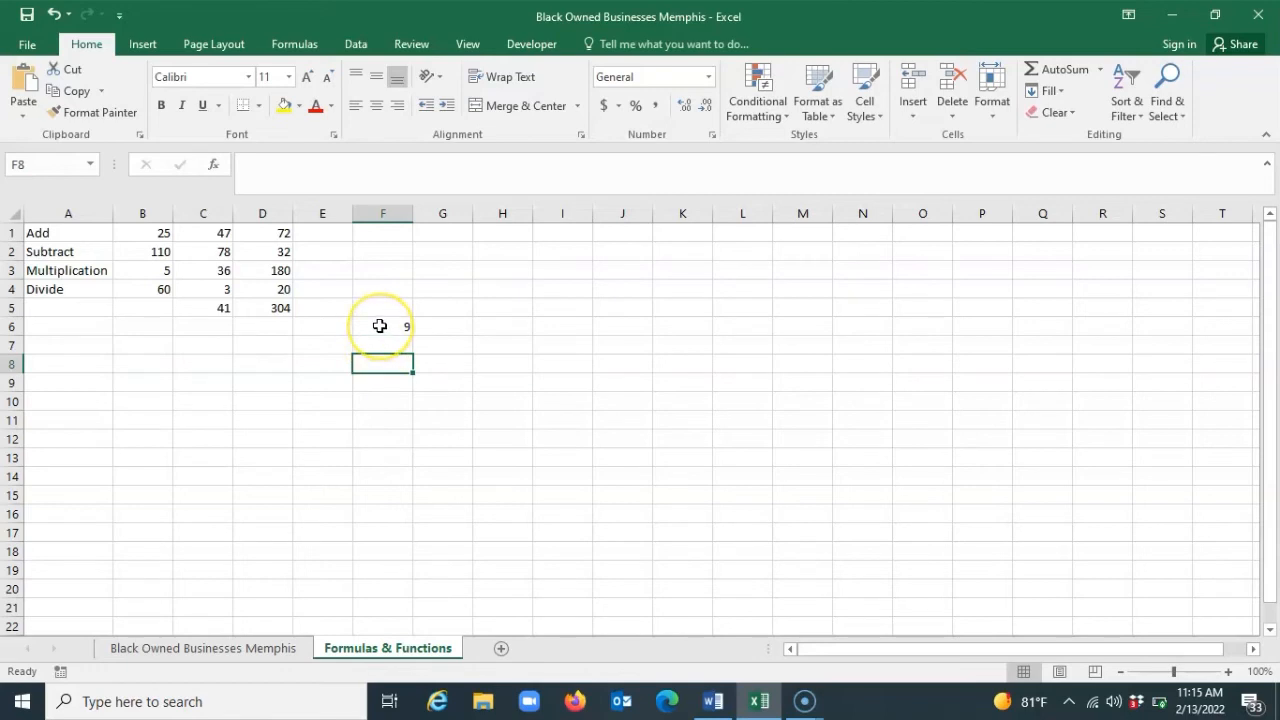
pyautogui.click(380, 326)
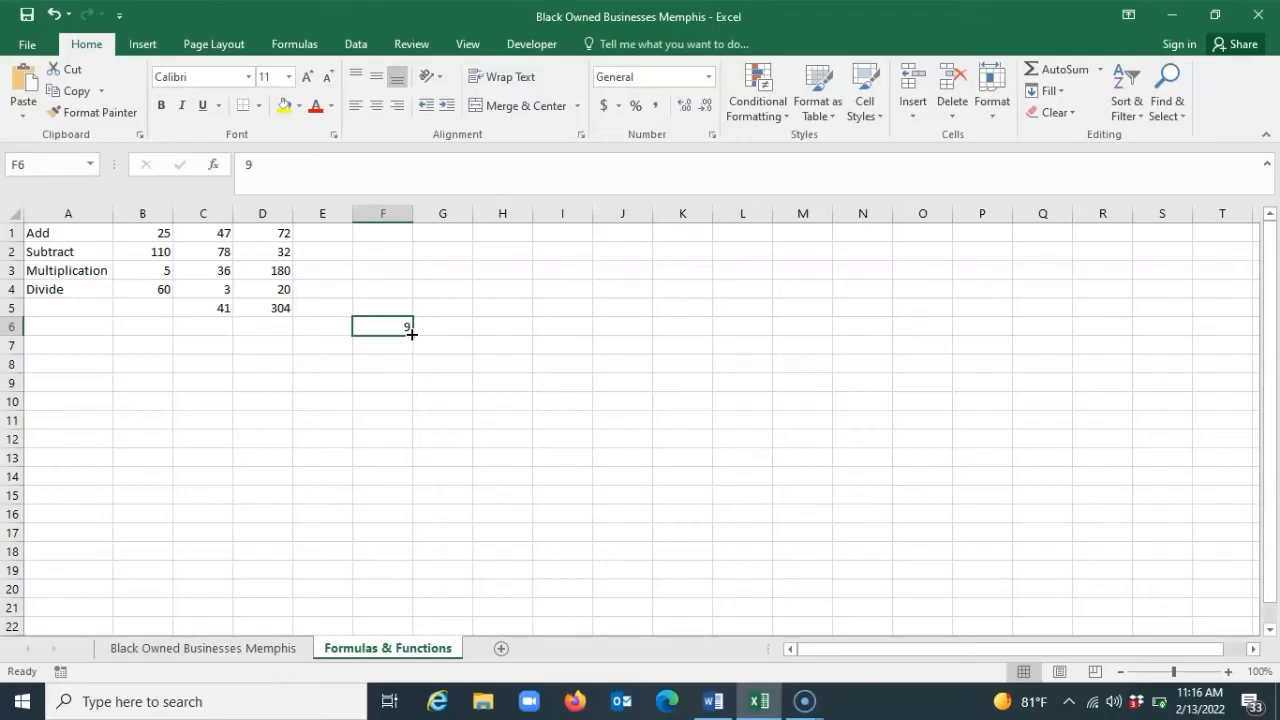
pyautogui.moveTo(797, 528); pyautogui.dragTo(773, 719)
pyautogui.moveTo(406, 405); pyautogui.dragTo(400, 502)
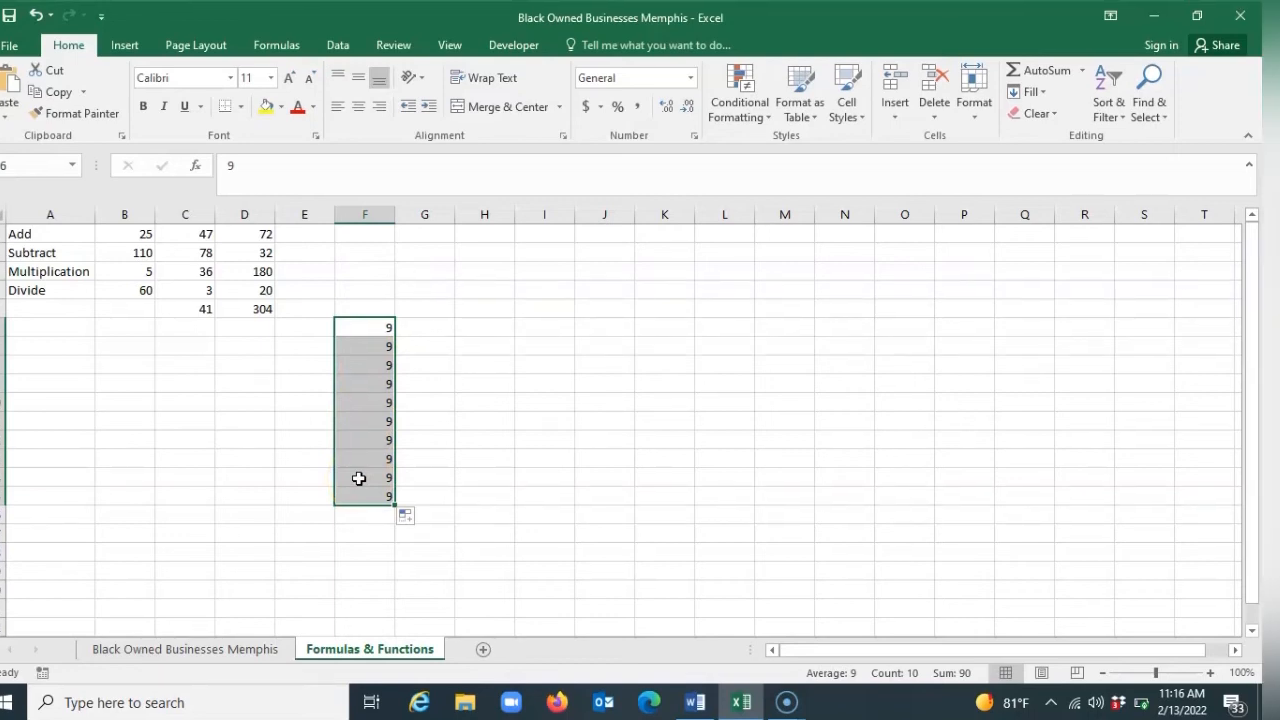
# Step: Enter 1 in G6 and 2 in G7, beside the column of nines
pyautogui.click(424, 329)
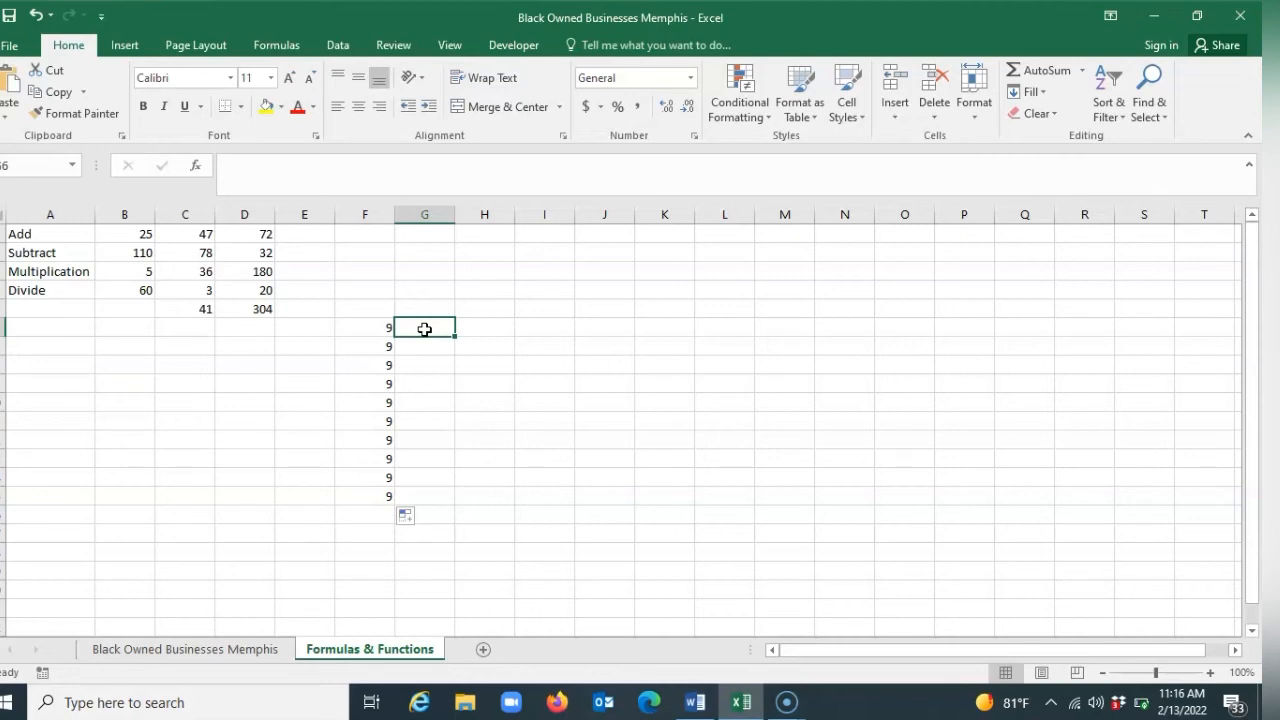
pyautogui.write('1')
pyautogui.press('Return')
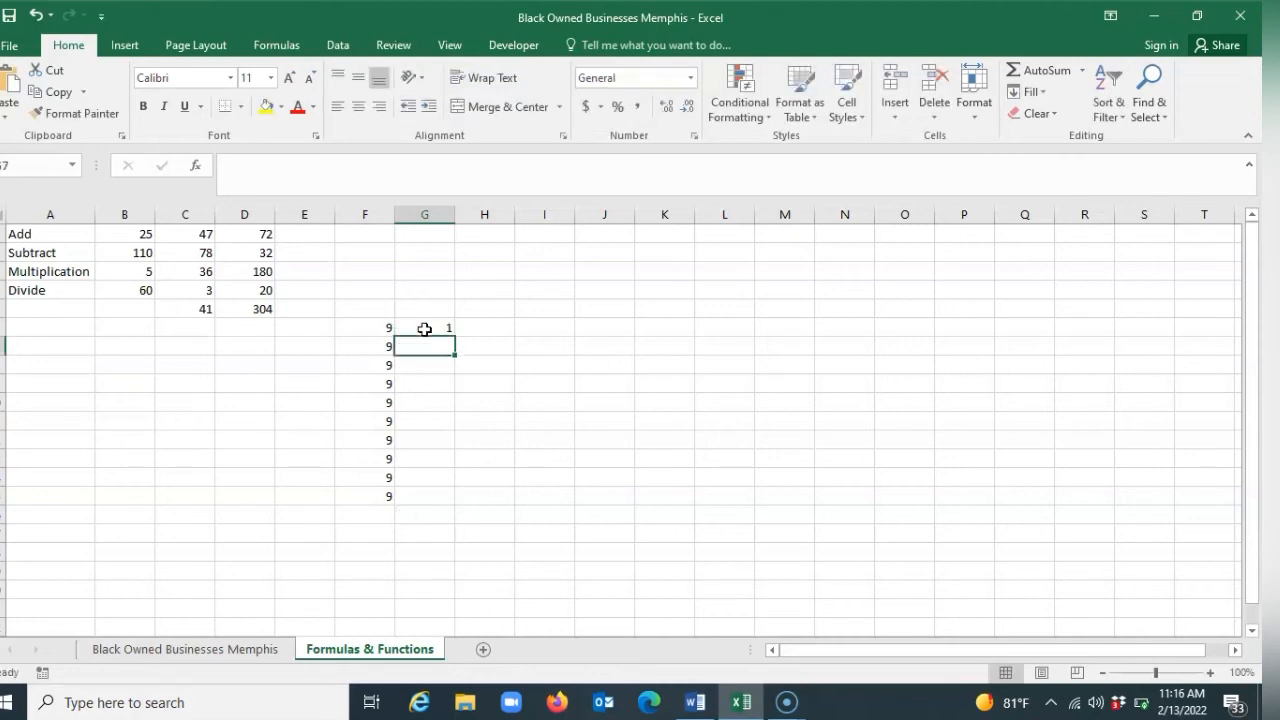
pyautogui.write('2')
pyautogui.press('Return')
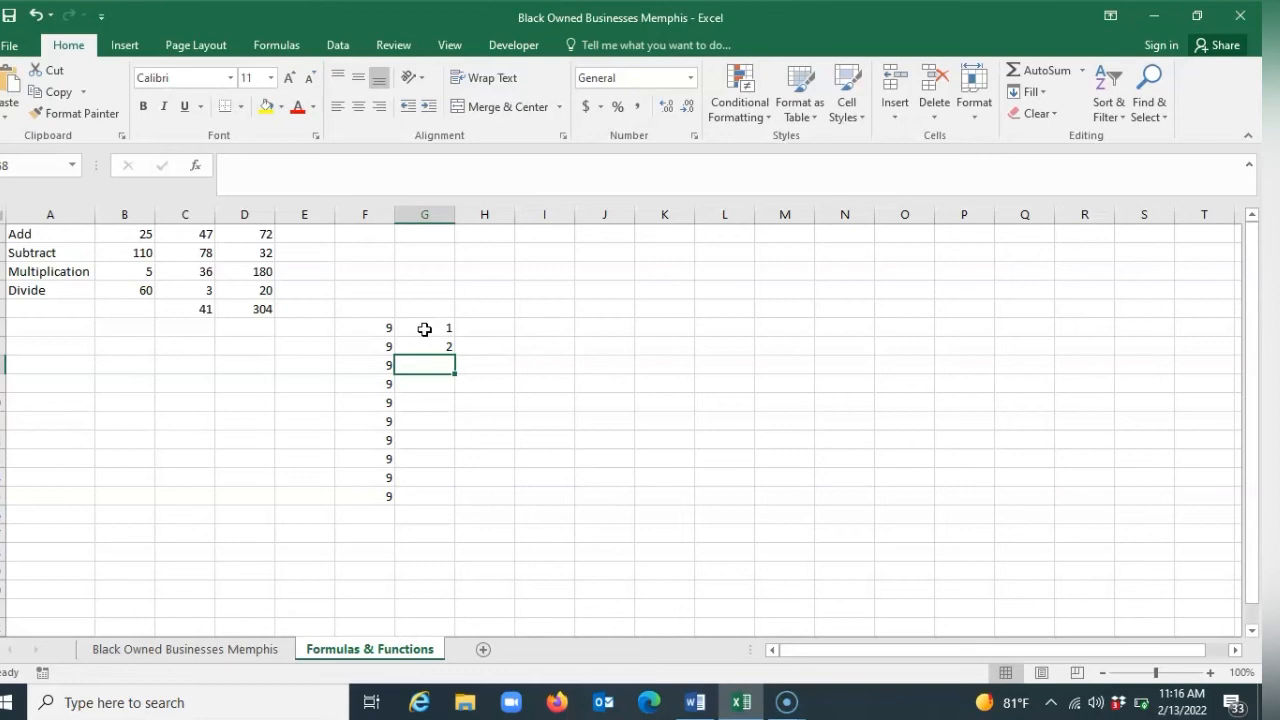
# Step: Fill the 1, 2 number series from G6:G7 down through G15
pyautogui.click(424, 329)
pyautogui.moveTo(424, 329); pyautogui.dragTo(422, 344)
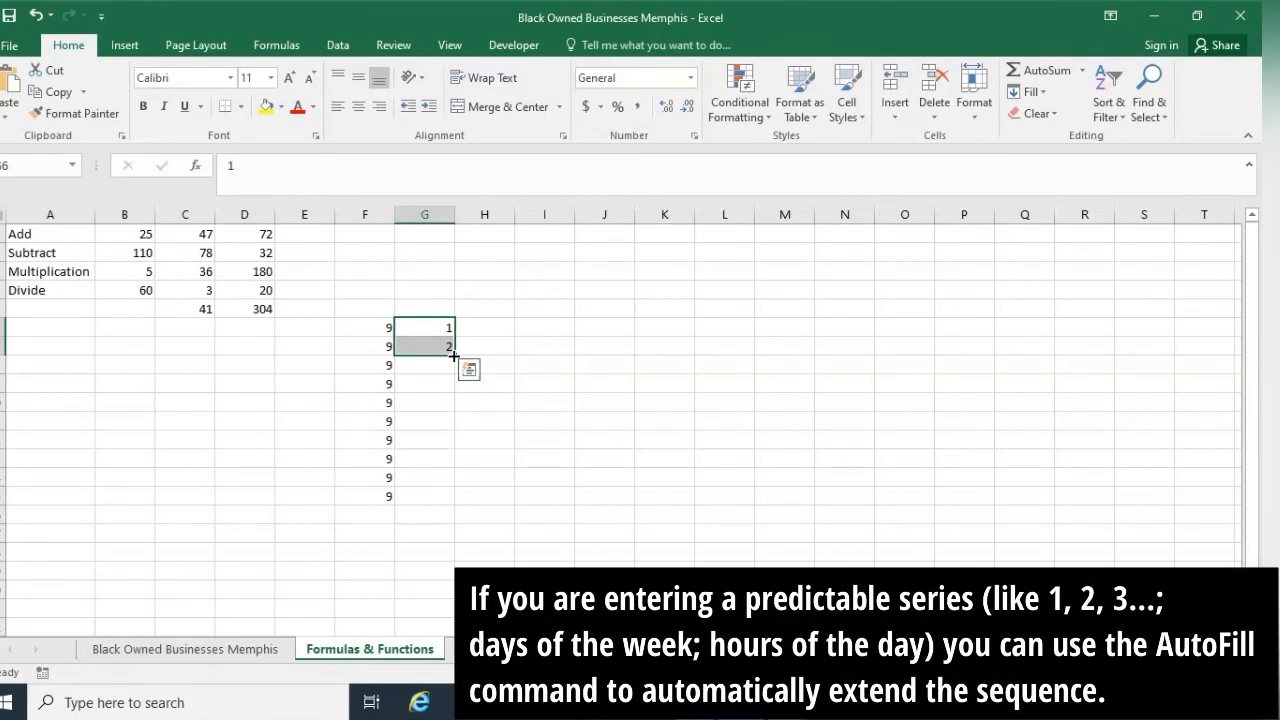
pyautogui.moveTo(453, 355); pyautogui.dragTo(438, 496)
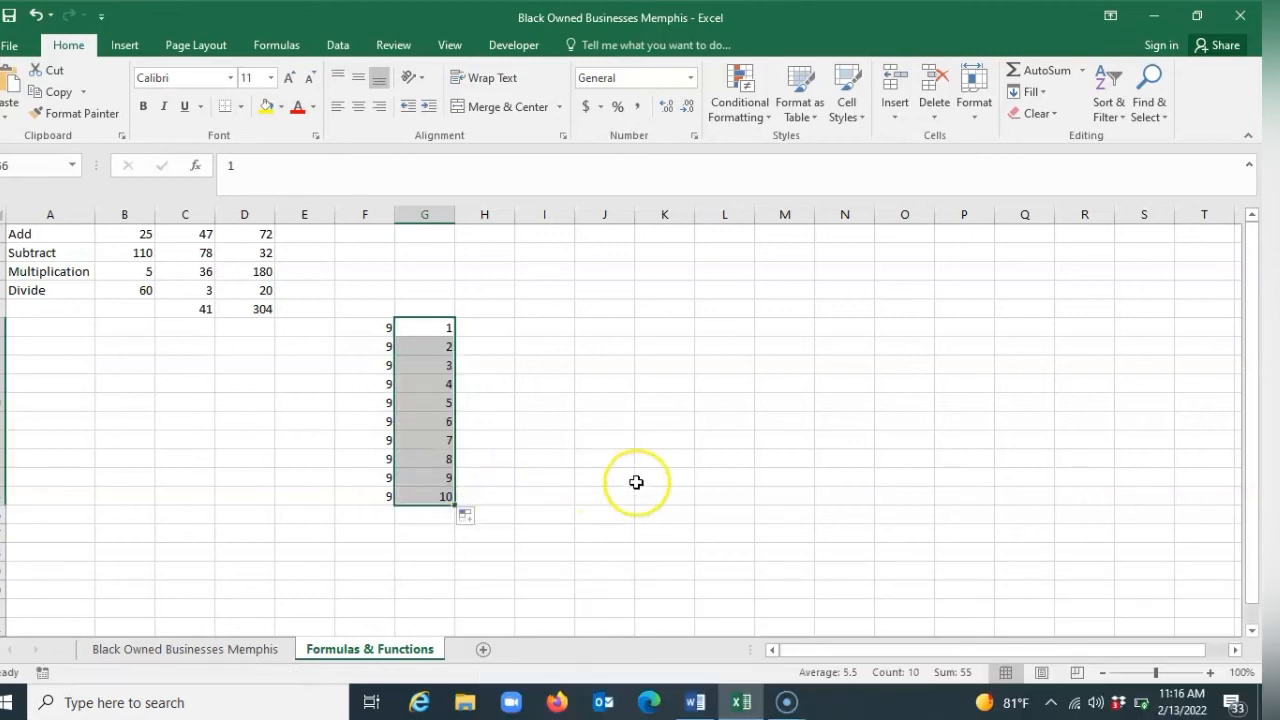
# Step: Enter Monday in I6 and Tuesday in I7, and fill the weekday series down through I12
pyautogui.click(557, 331)
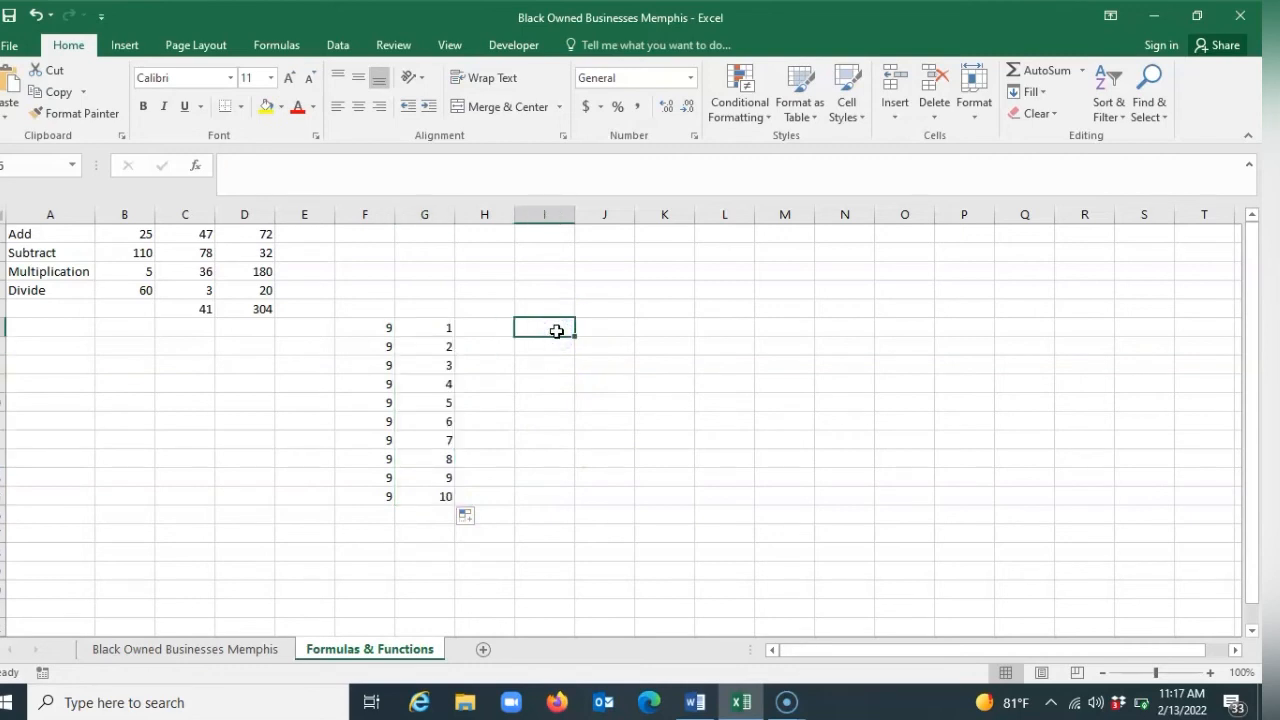
pyautogui.write('Mo')
pyautogui.press('BackSpace')
pyautogui.write('onday')
pyautogui.press('Return')
pyautogui.write('Tuesday')
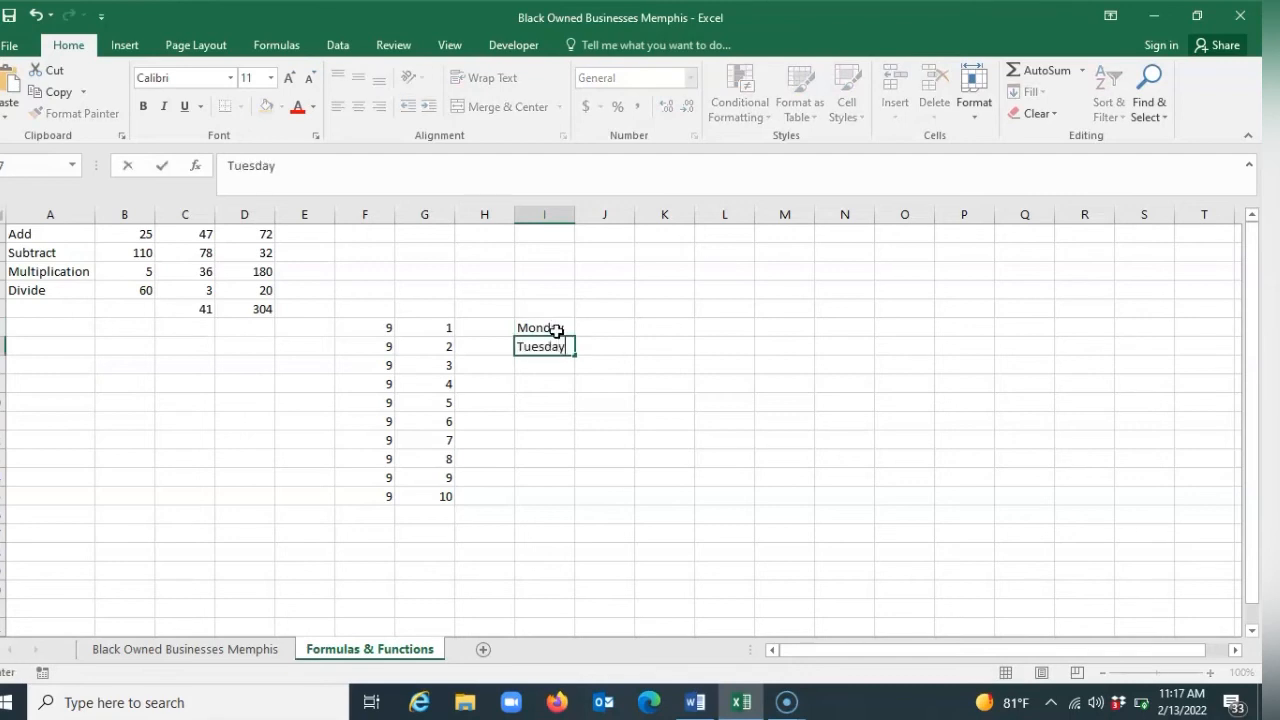
pyautogui.press('Return')
pyautogui.moveTo(555, 330); pyautogui.dragTo(569, 458)
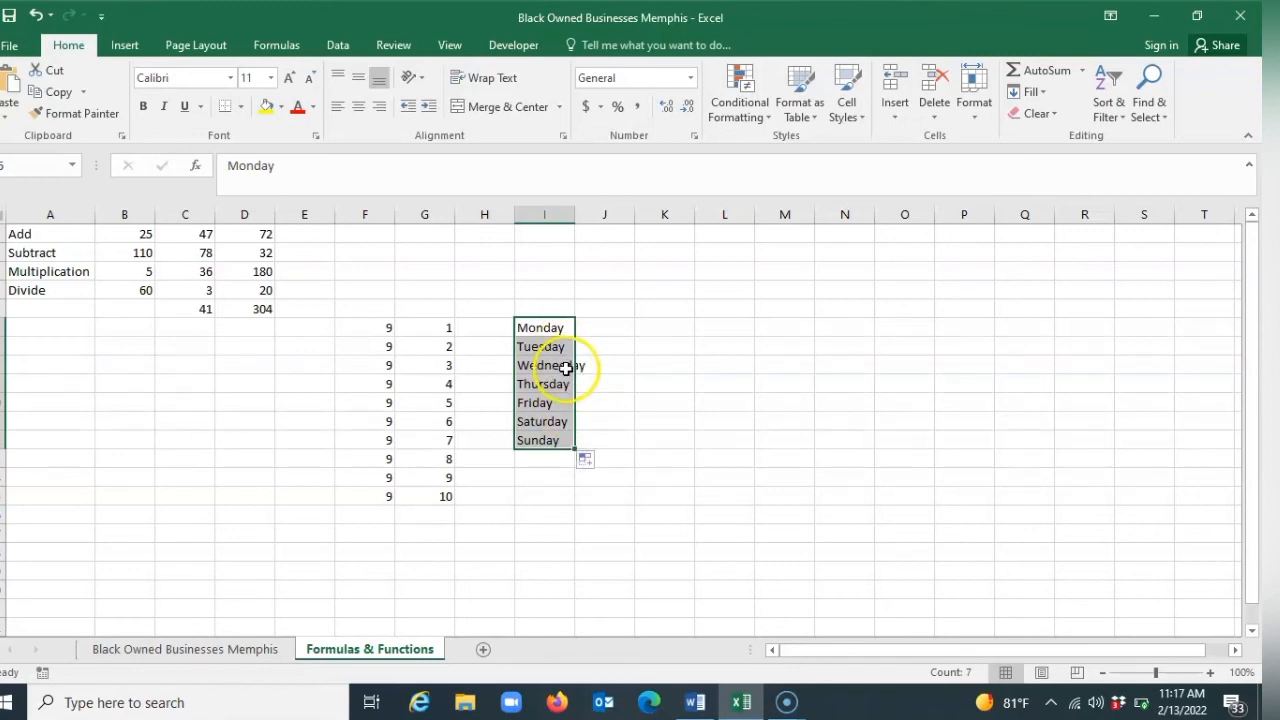
# Step: Enter January in K6 and February in K7, and fill the month series down through K16
pyautogui.click(670, 331)
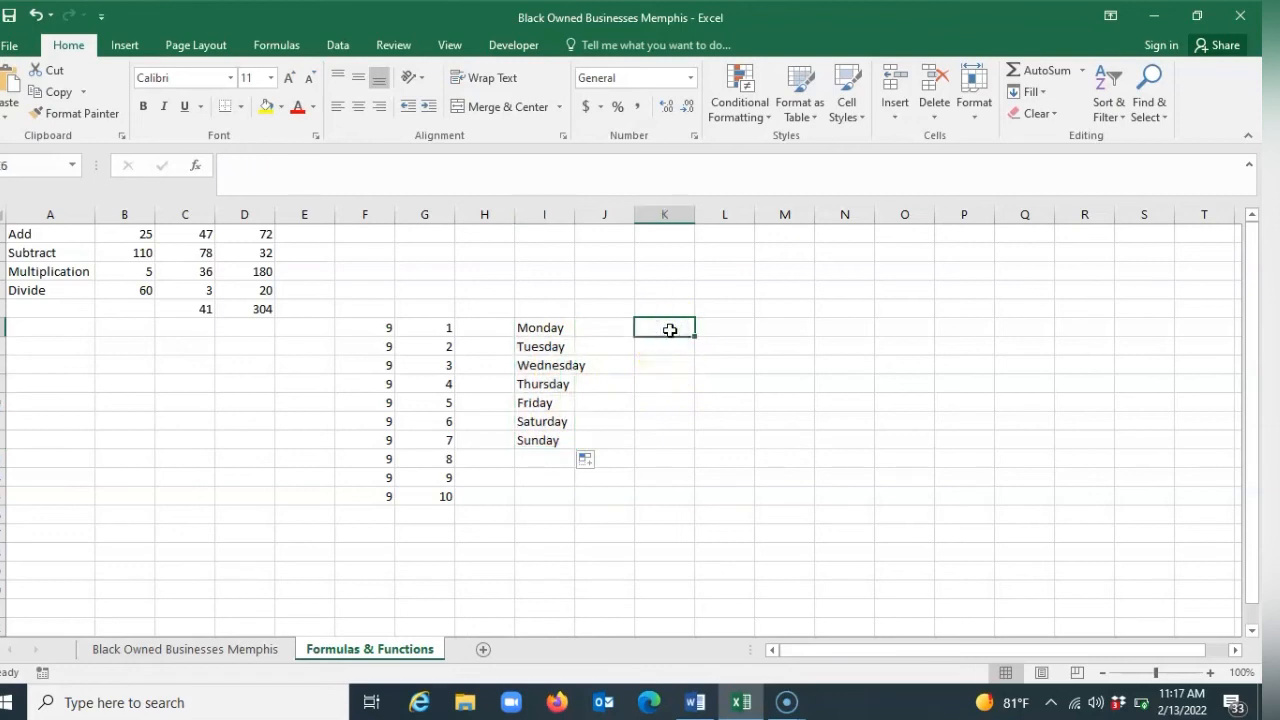
pyautogui.write('January')
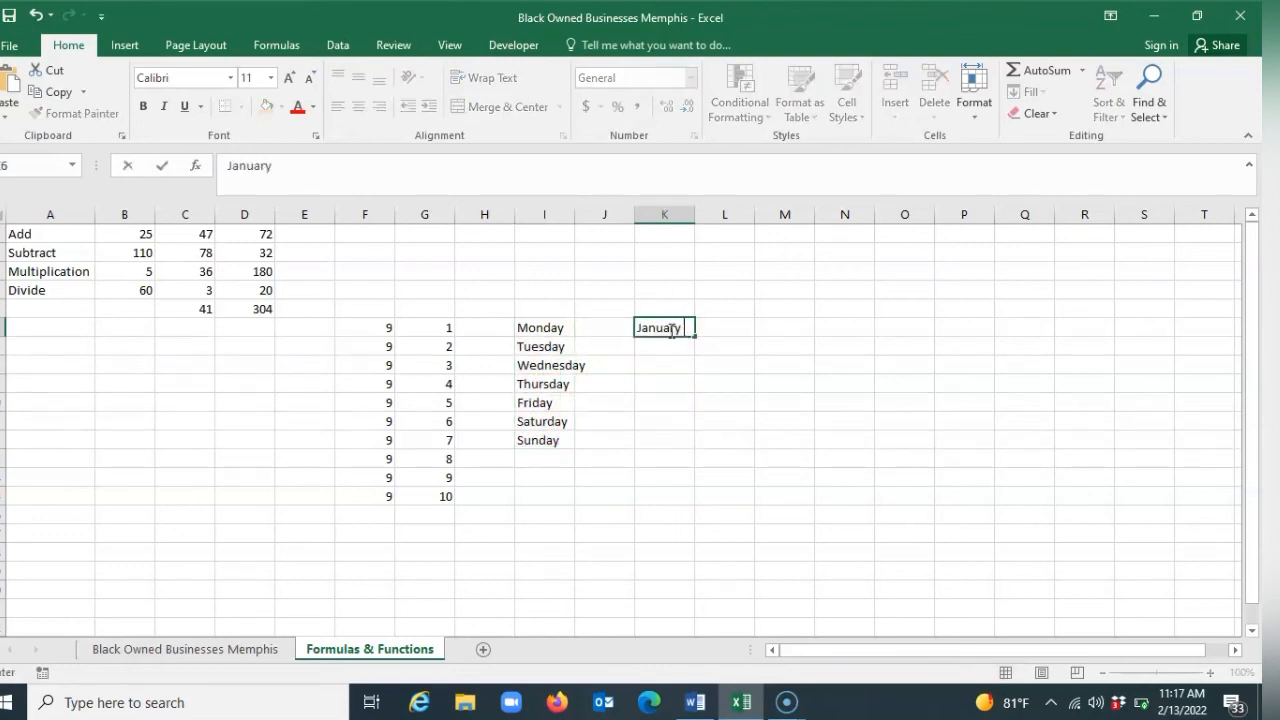
pyautogui.press('Return')
pyautogui.write('February')
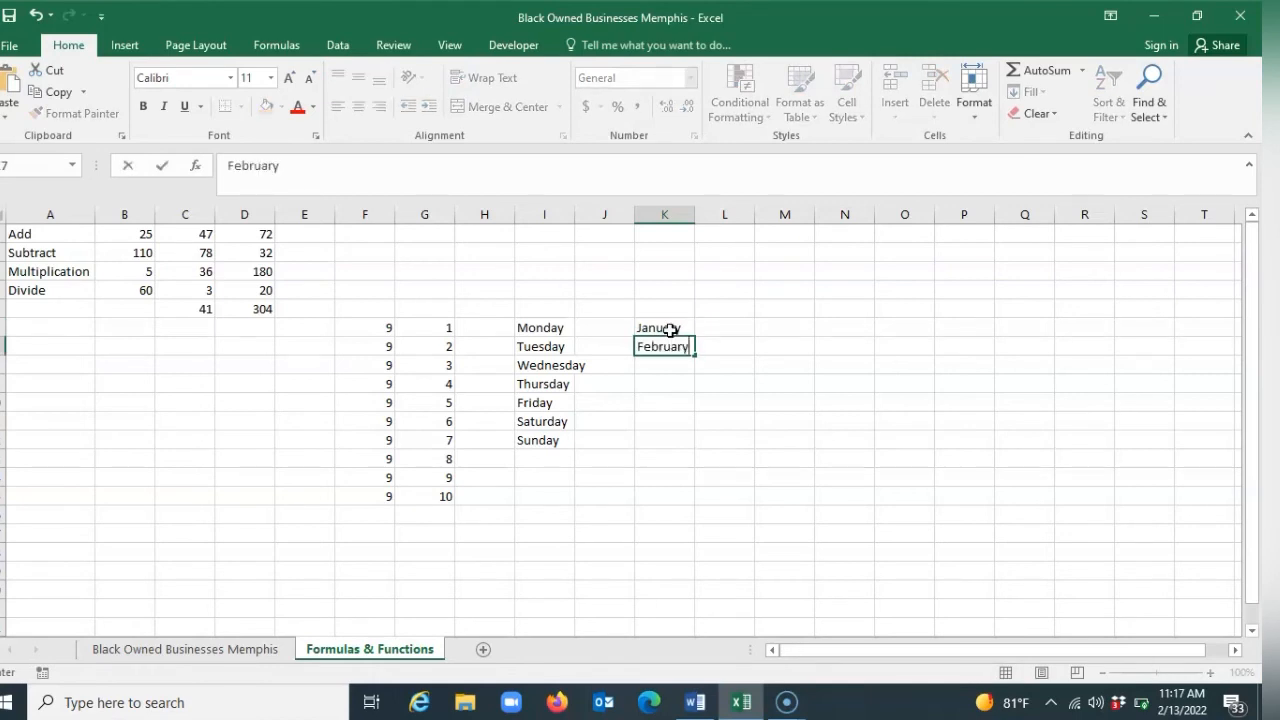
pyautogui.press('Return')
pyautogui.moveTo(662, 328); pyautogui.dragTo(677, 530)
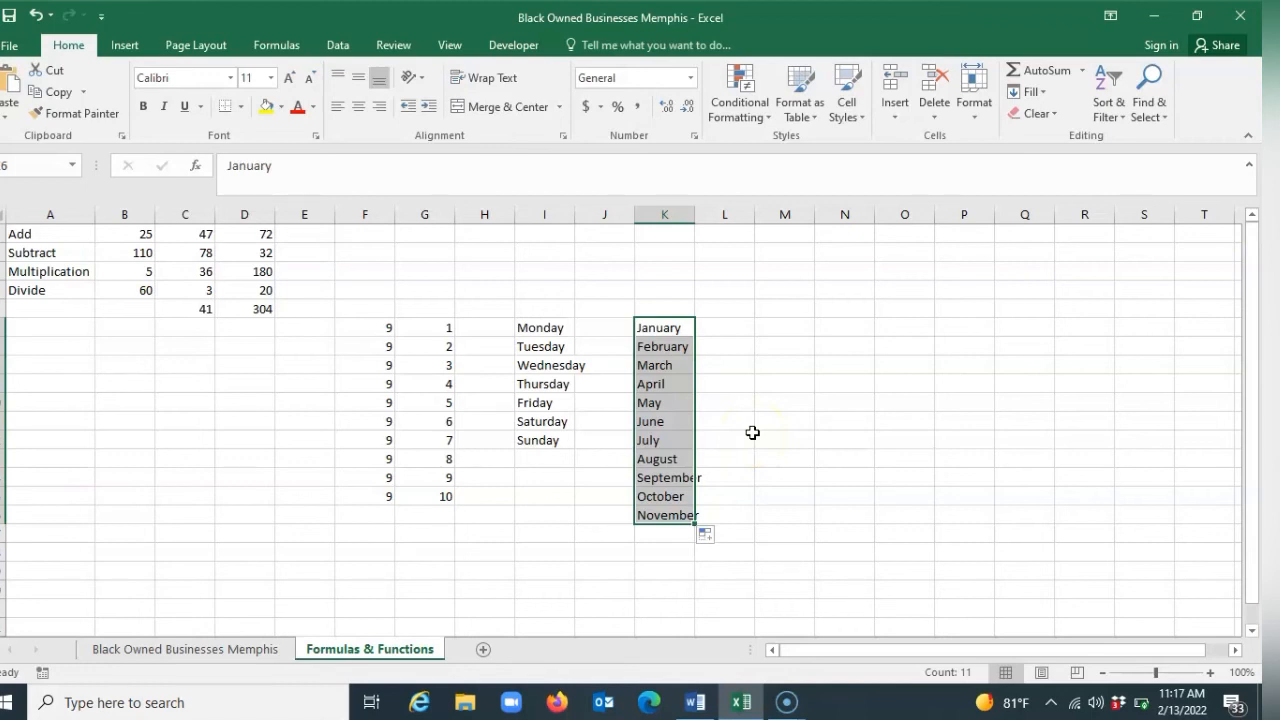
# Step: Clear the contents of the month list in K6:K16 and the weekday list in I6:I12
pyautogui.rightClick(665, 420)
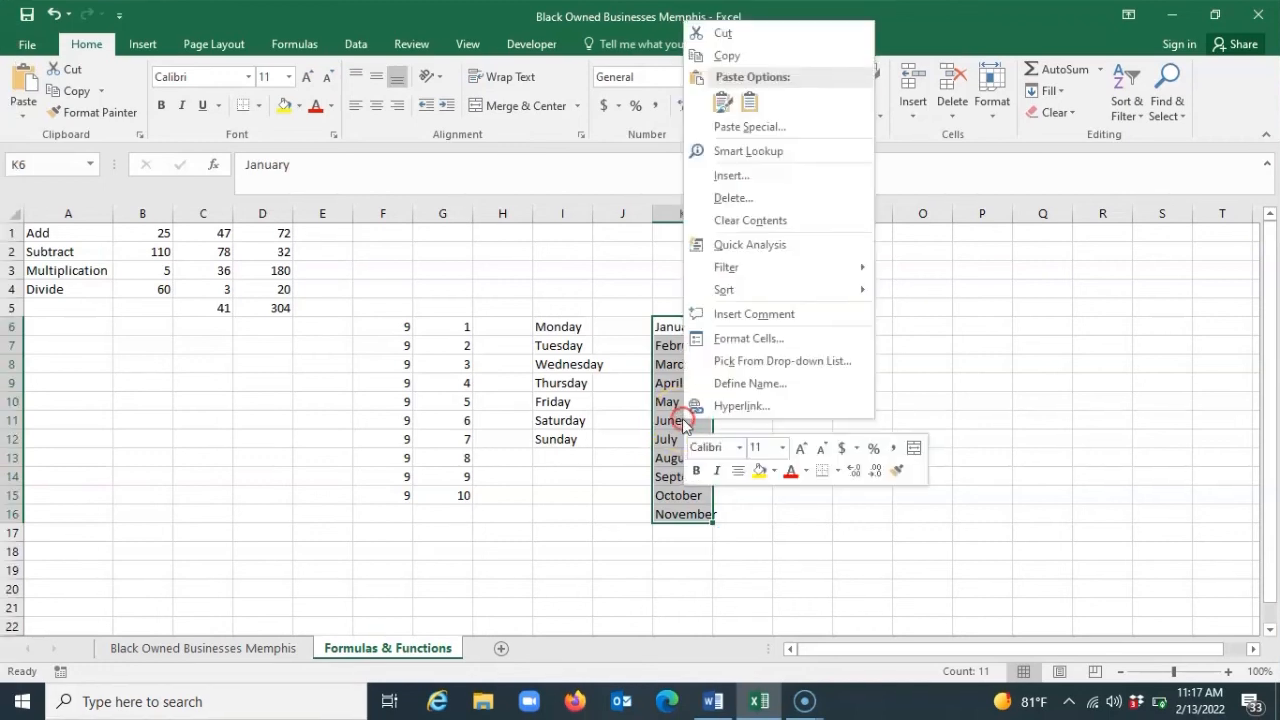
pyautogui.click(779, 221)
pyautogui.moveTo(571, 323); pyautogui.dragTo(572, 441)
pyautogui.rightClick(572, 441)
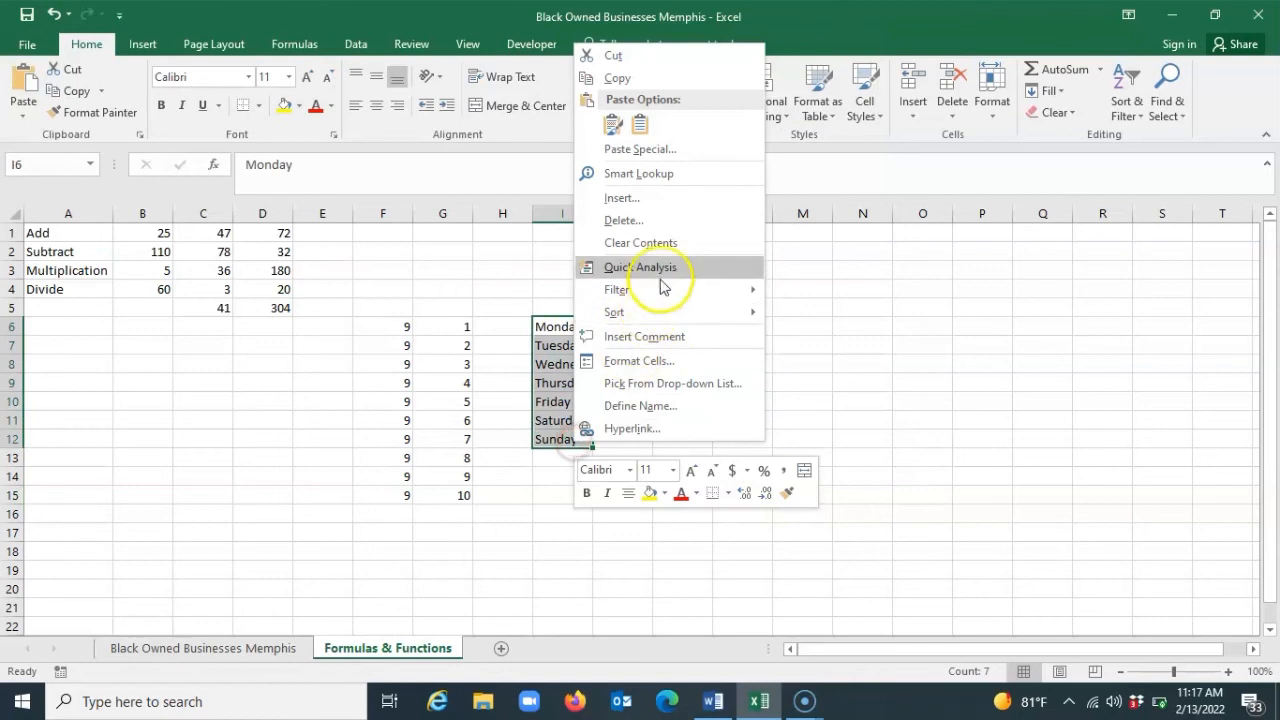
pyautogui.click(666, 246)
# Step: Multiply the first pair of numbers in H6 with the formula =F6*G6
pyautogui.click(504, 325)
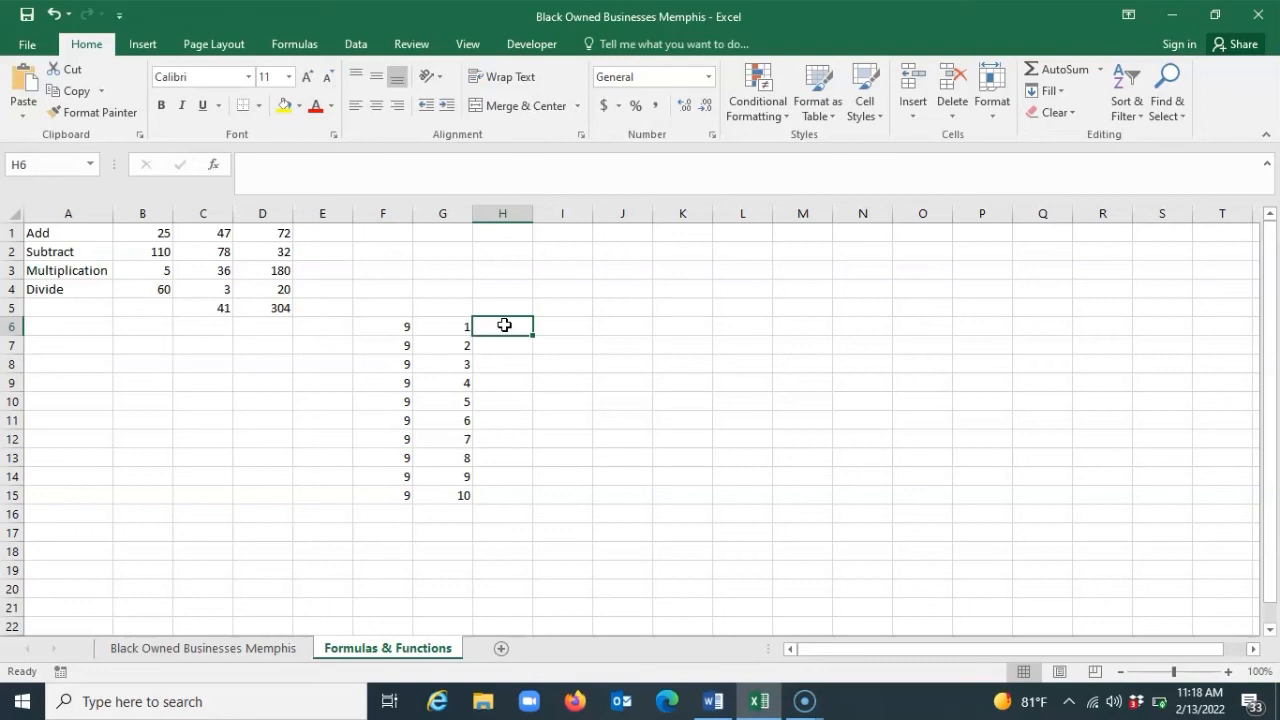
pyautogui.write('=')
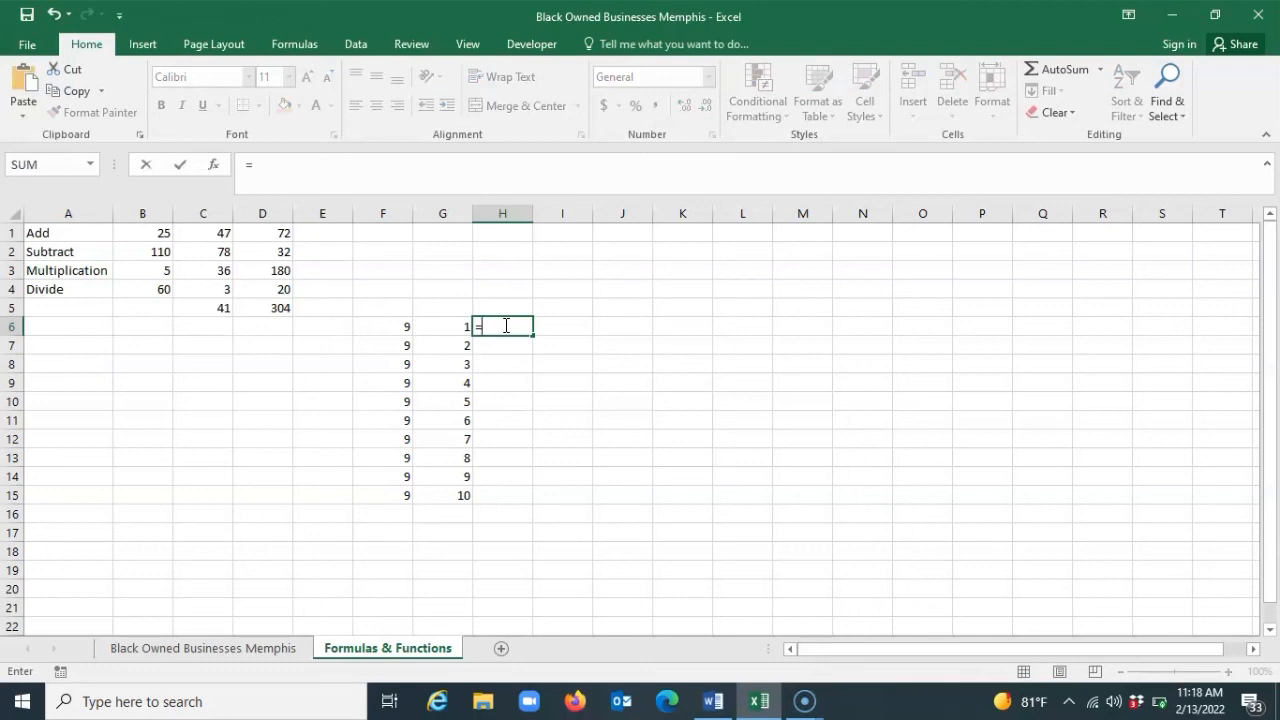
pyautogui.click(390, 327)
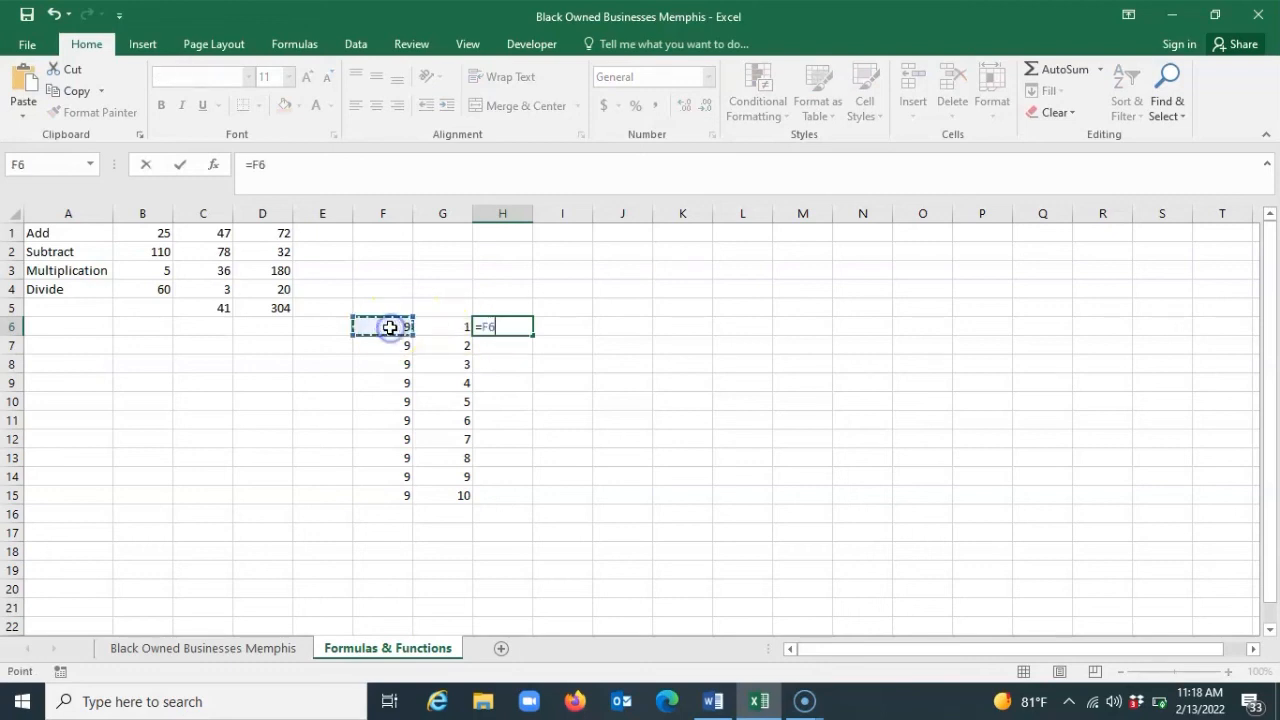
pyautogui.write('*')
pyautogui.click(464, 327)
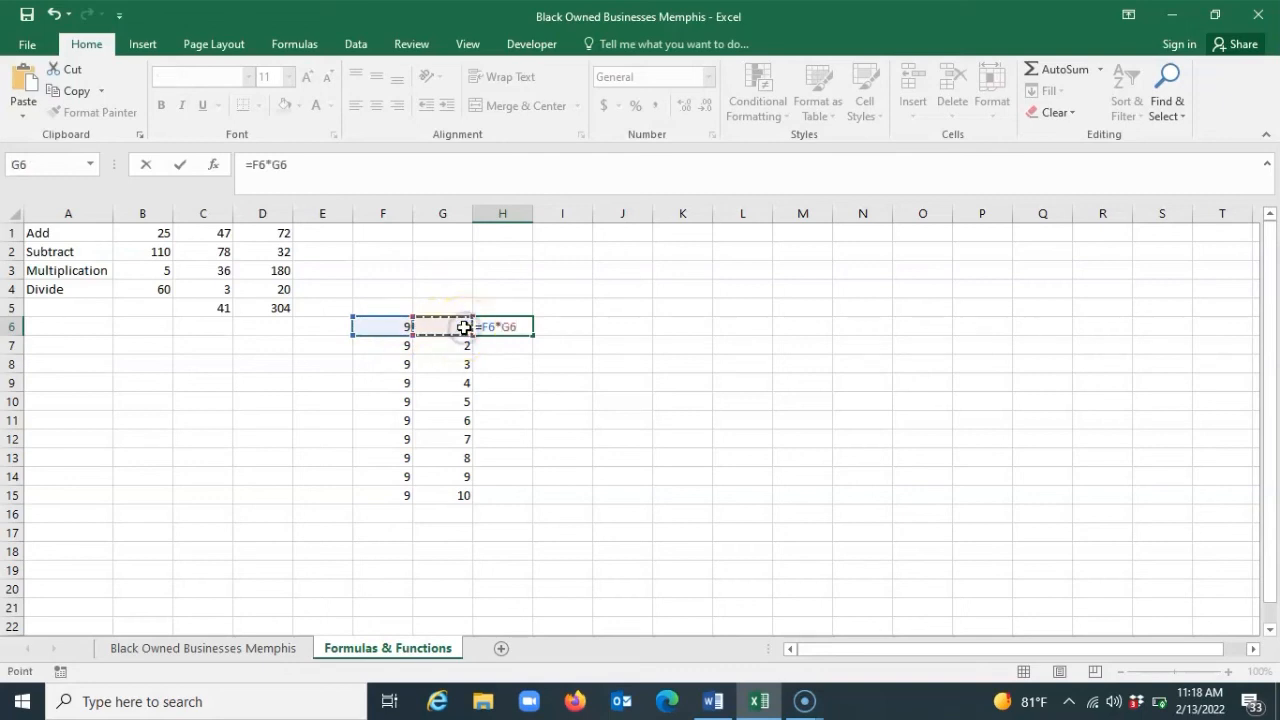
pyautogui.press('Return')
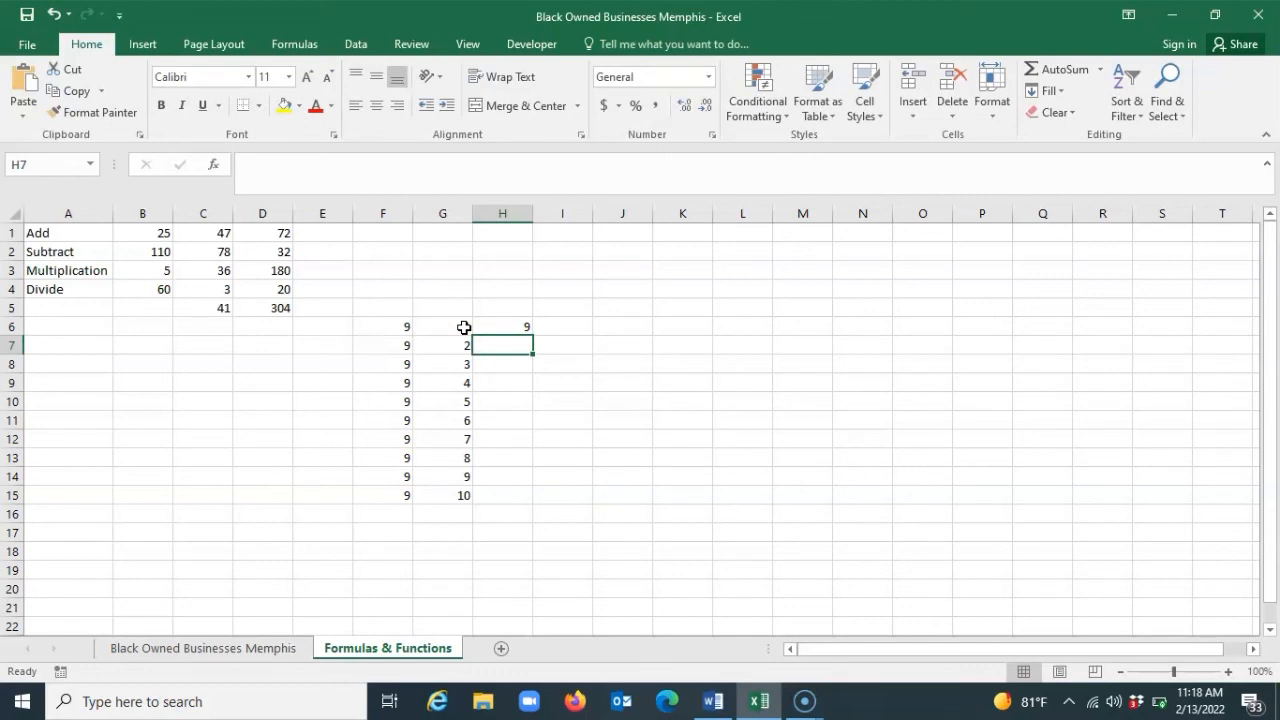
# Step: Fill the multiplication formula from H6 down through H15
pyautogui.click(515, 326)
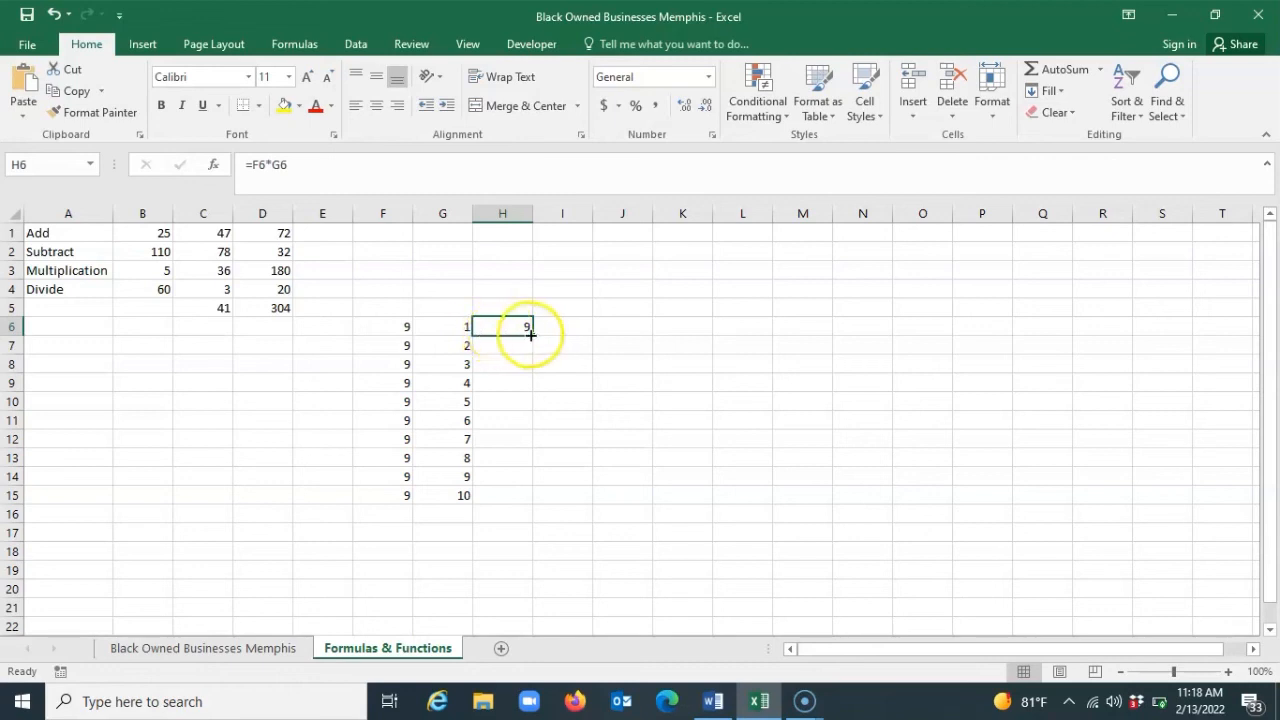
pyautogui.moveTo(530, 343); pyautogui.dragTo(528, 358)
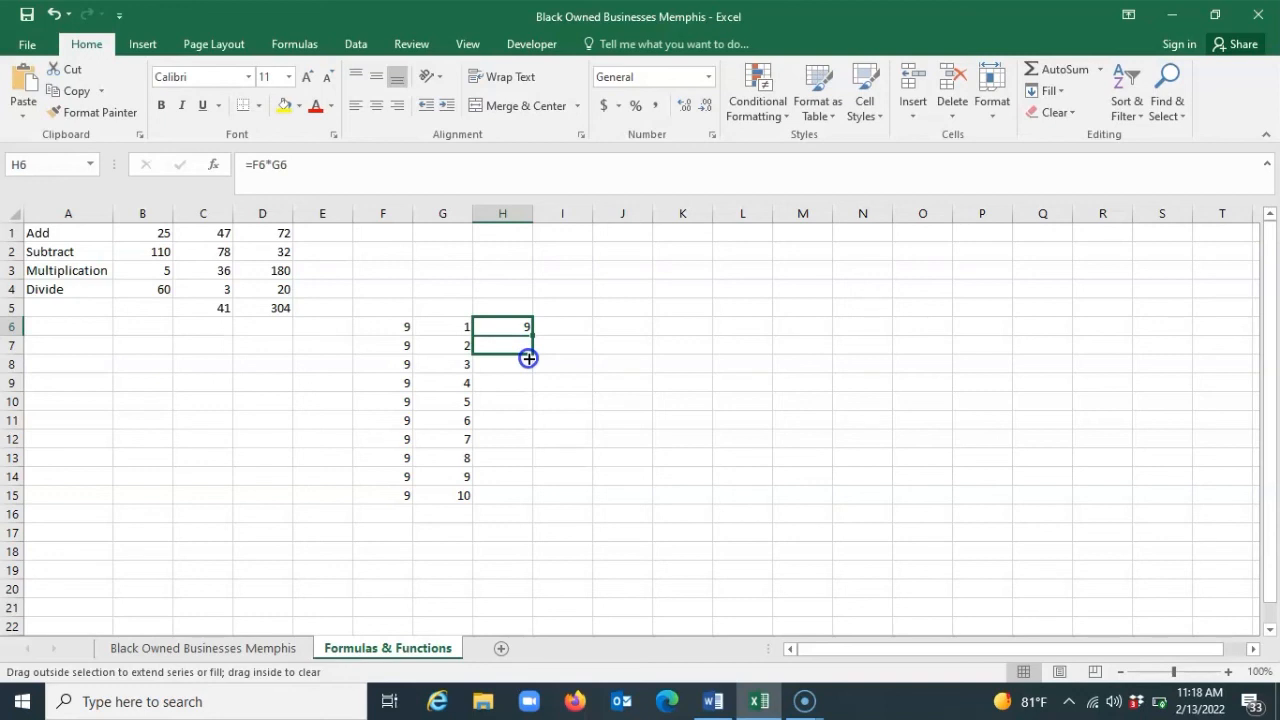
pyautogui.moveTo(528, 358); pyautogui.dragTo(506, 498)
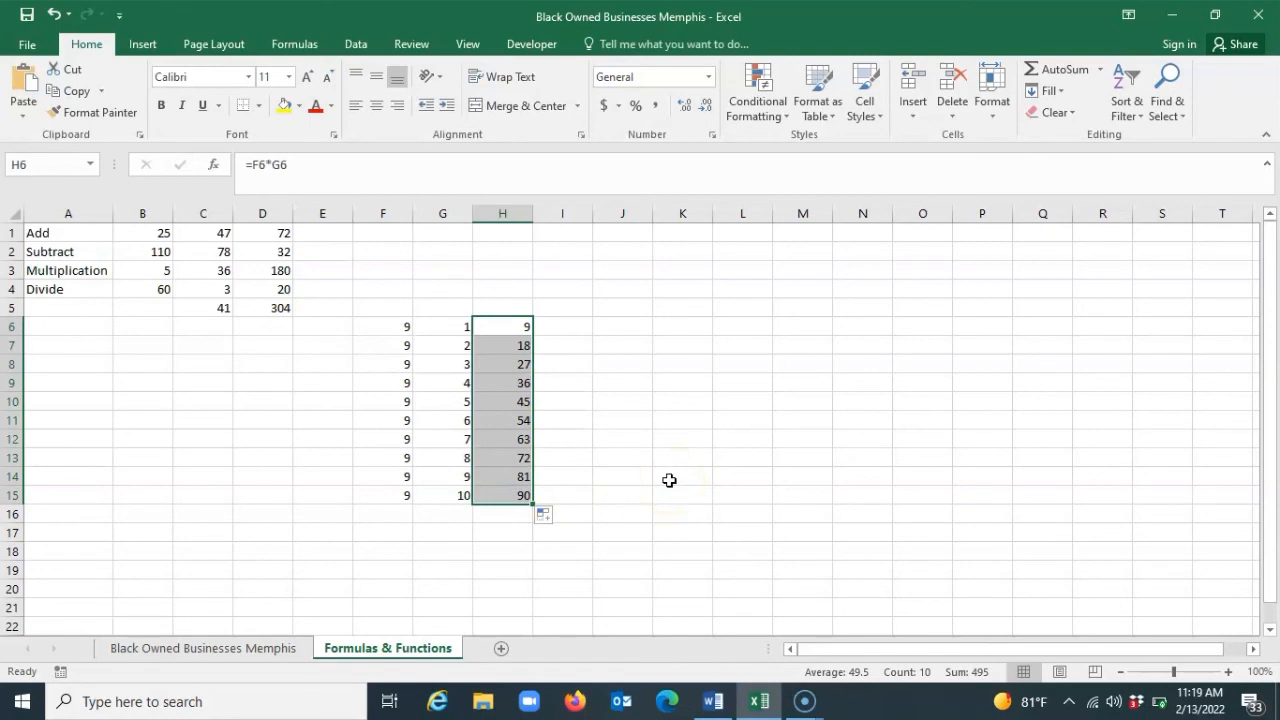
# Step: Check how the cell references change in the filled column H formulas, going down from H7
pyautogui.click(515, 344)
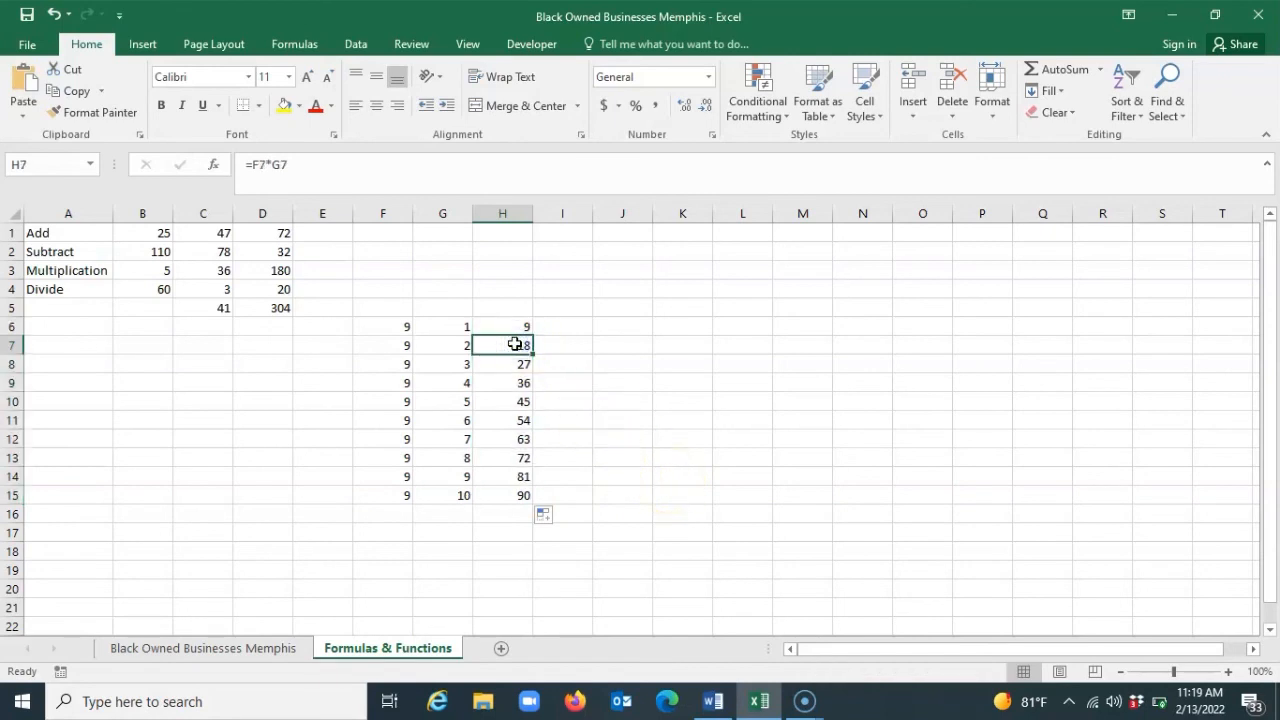
pyautogui.press('Down')
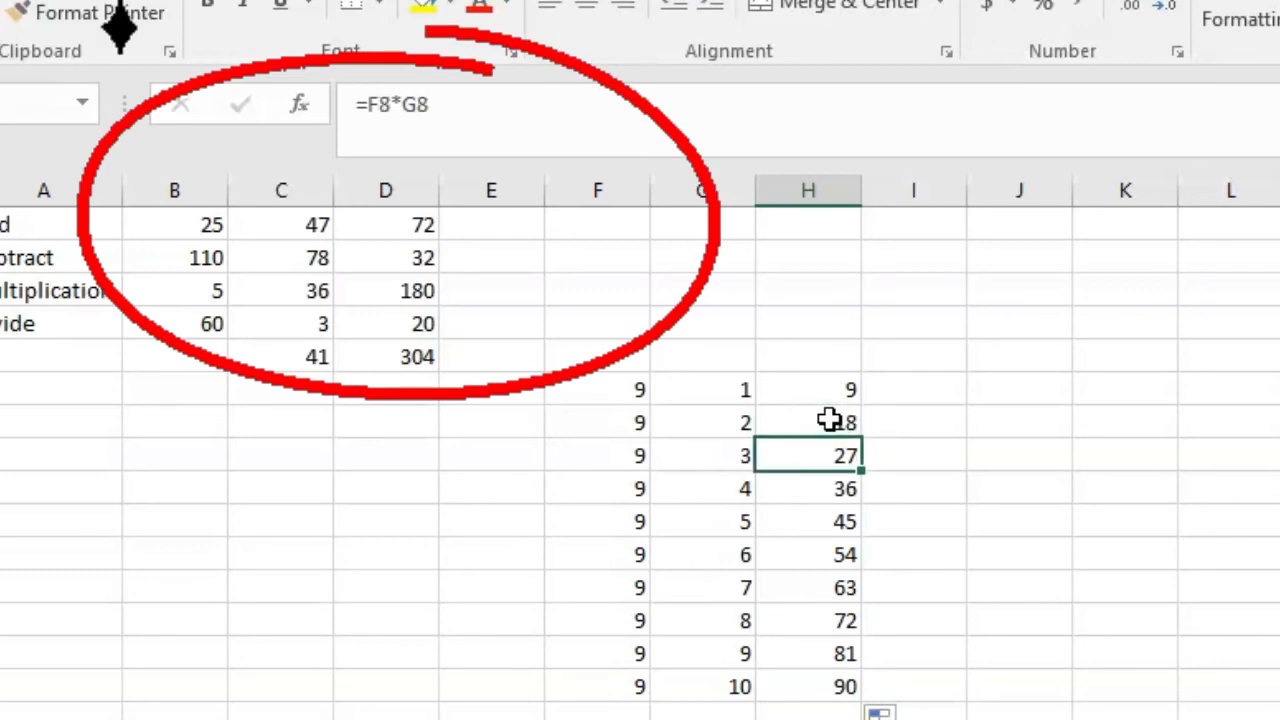
pyautogui.press('Down')
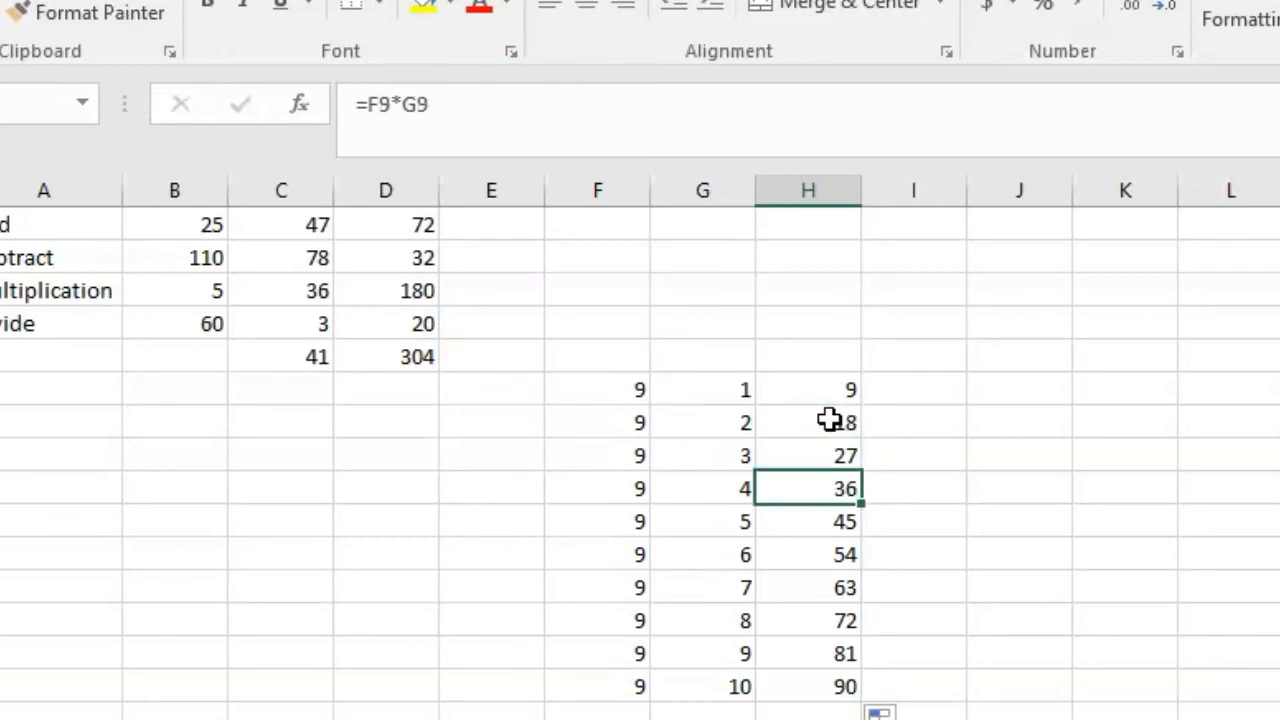
pyautogui.press('Down')
pyautogui.press('Down')
pyautogui.press('Down')
pyautogui.press('Down')
pyautogui.press('Down')
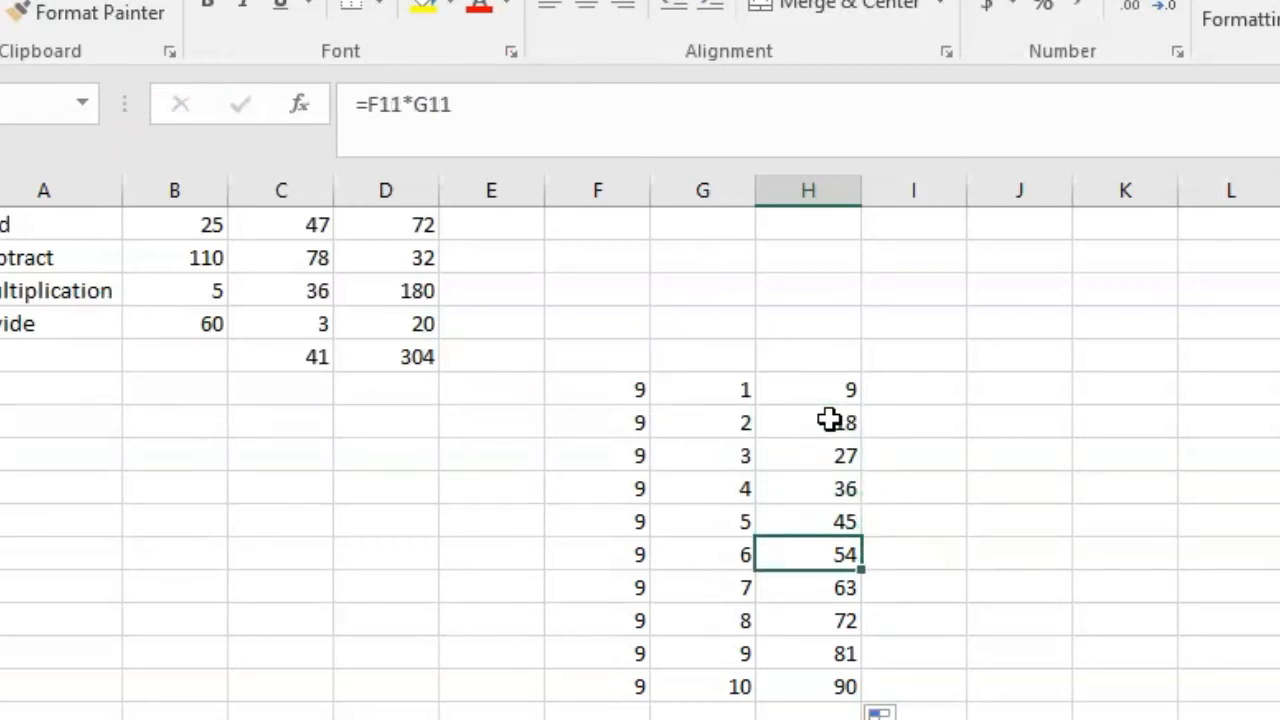
pyautogui.press('Down')
pyautogui.press('Down')
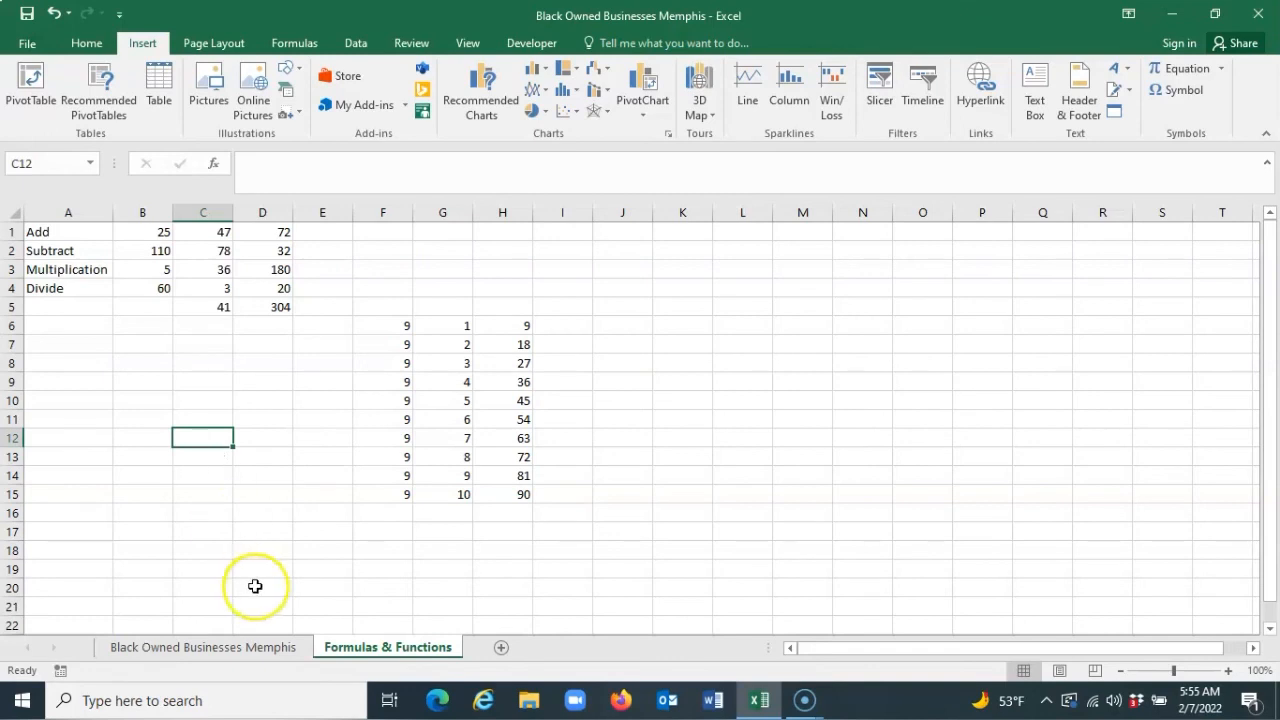
# Step: Open the Insert Hyperlink dialog for A&R BBQ Restaurant in A3 on the Black Owned Businesses Memphis sheet
pyautogui.click(222, 652)
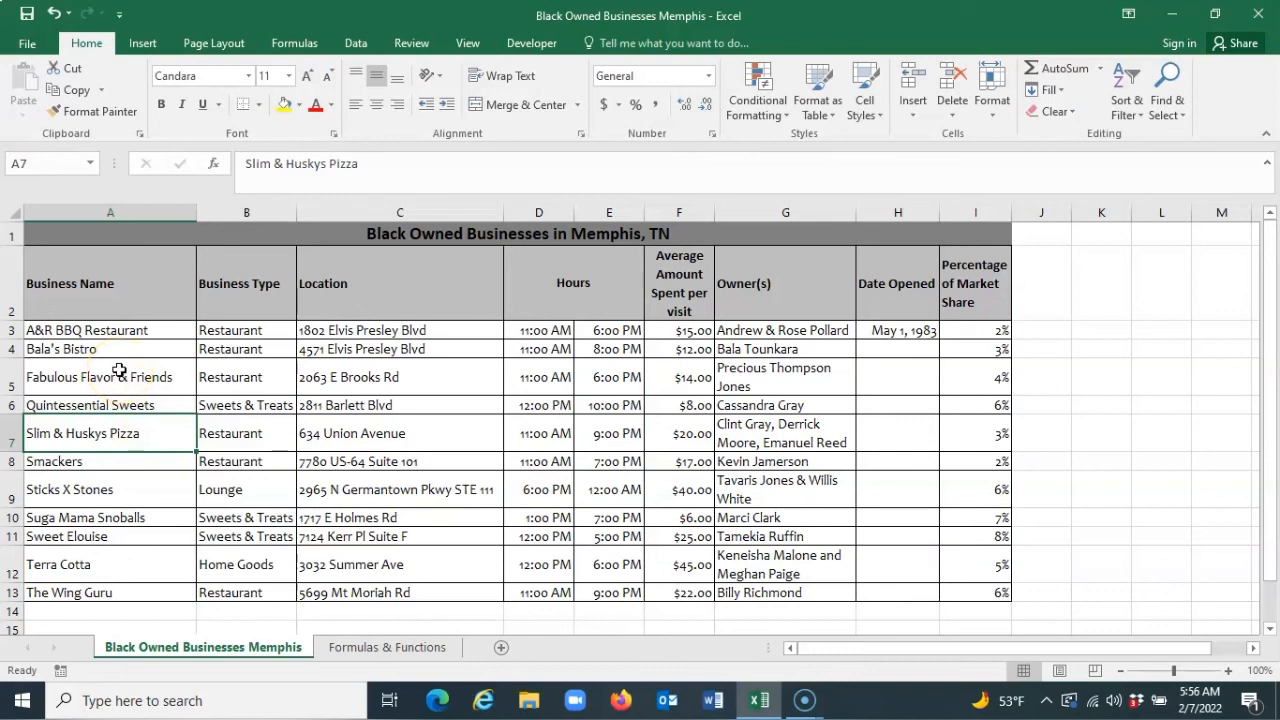
pyautogui.click(104, 420)
pyautogui.click(98, 419)
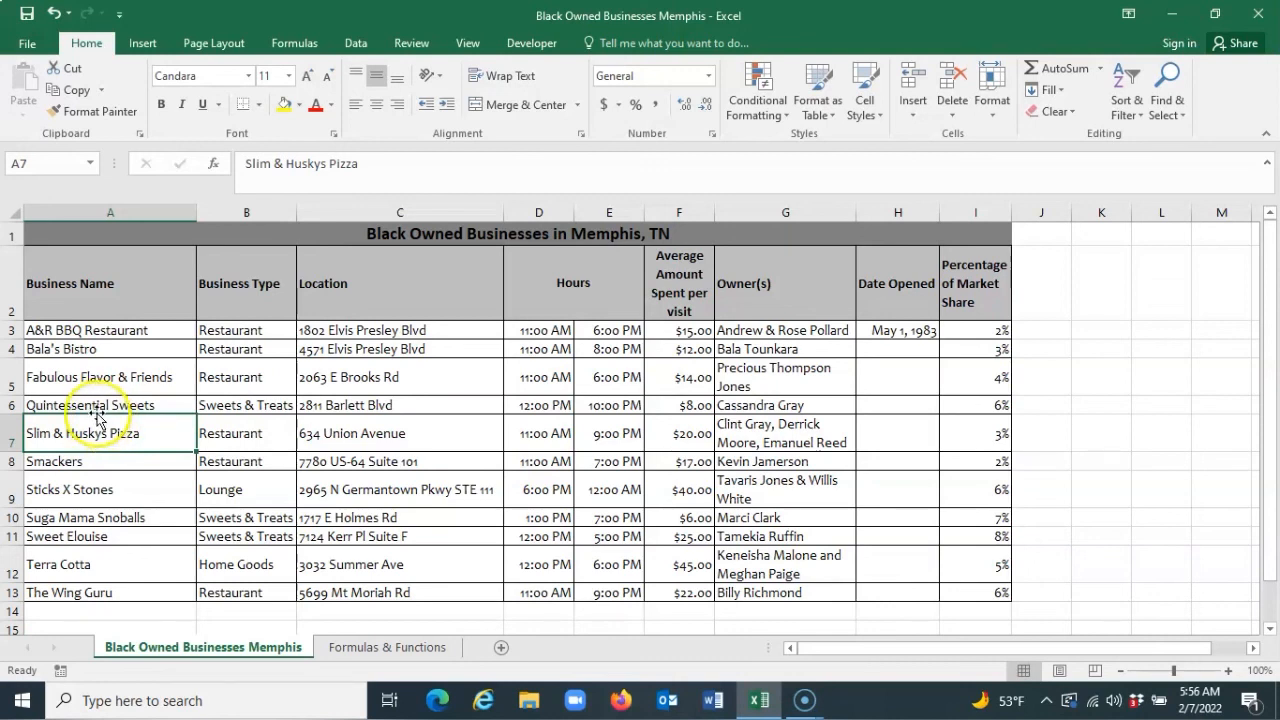
pyautogui.click(110, 332)
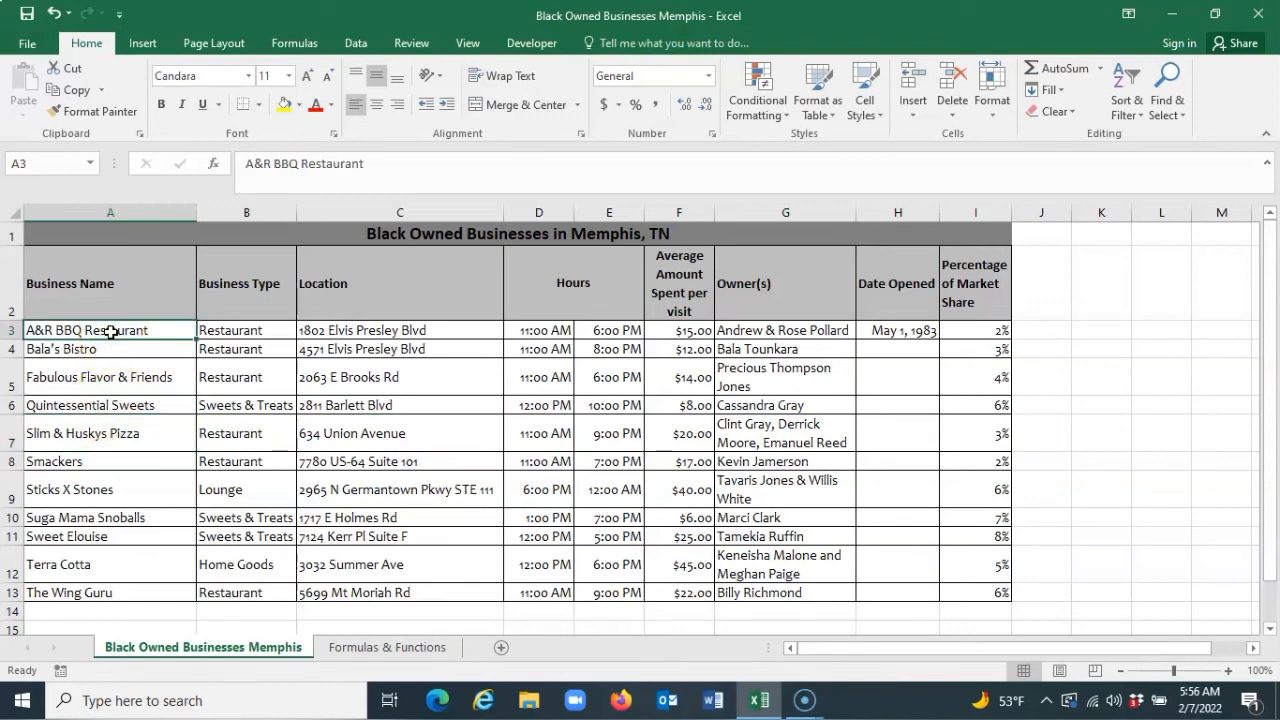
pyautogui.click(142, 44)
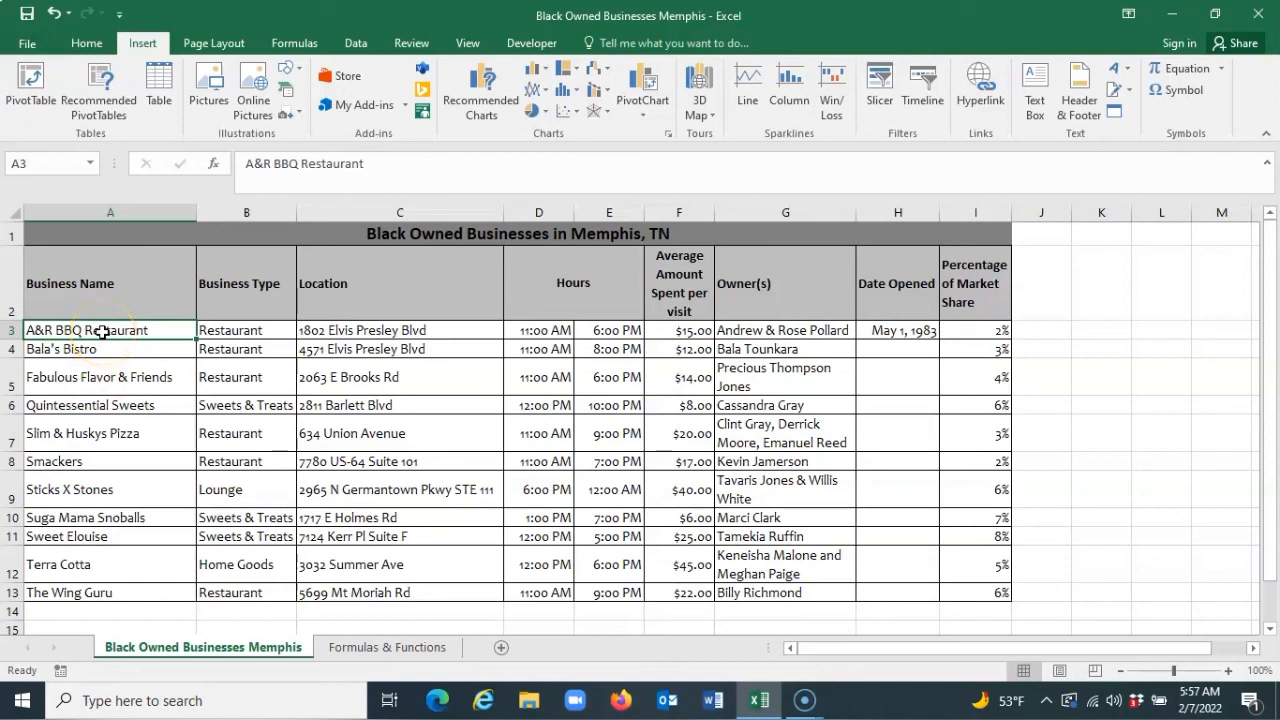
pyautogui.hotkey('ctrl', 'k')
pyautogui.click(352, 569)
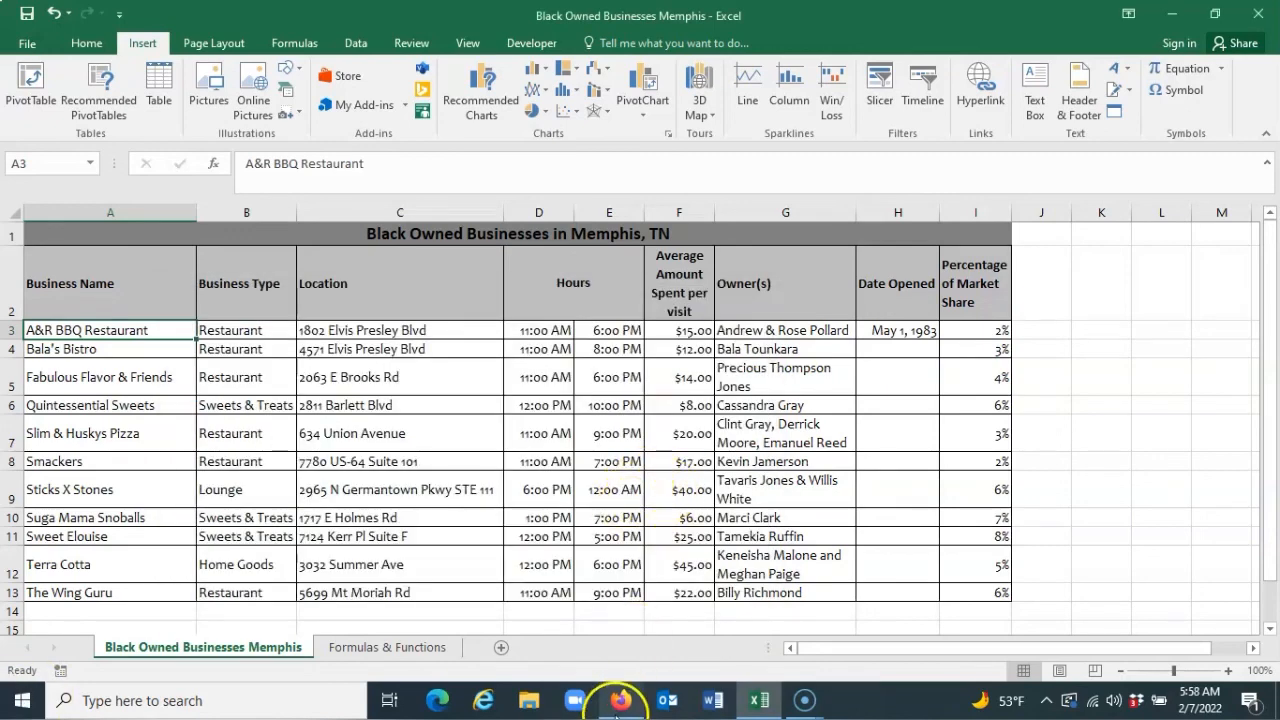
pyautogui.click(620, 701)
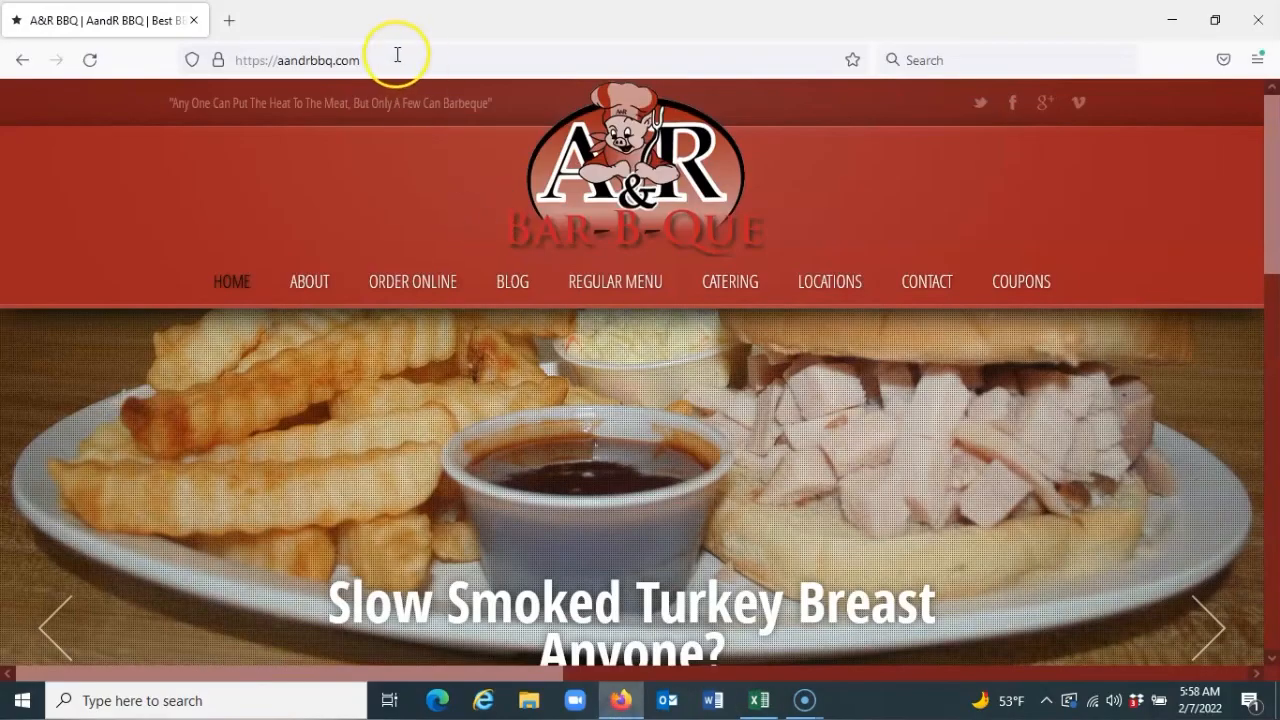
pyautogui.click(394, 52)
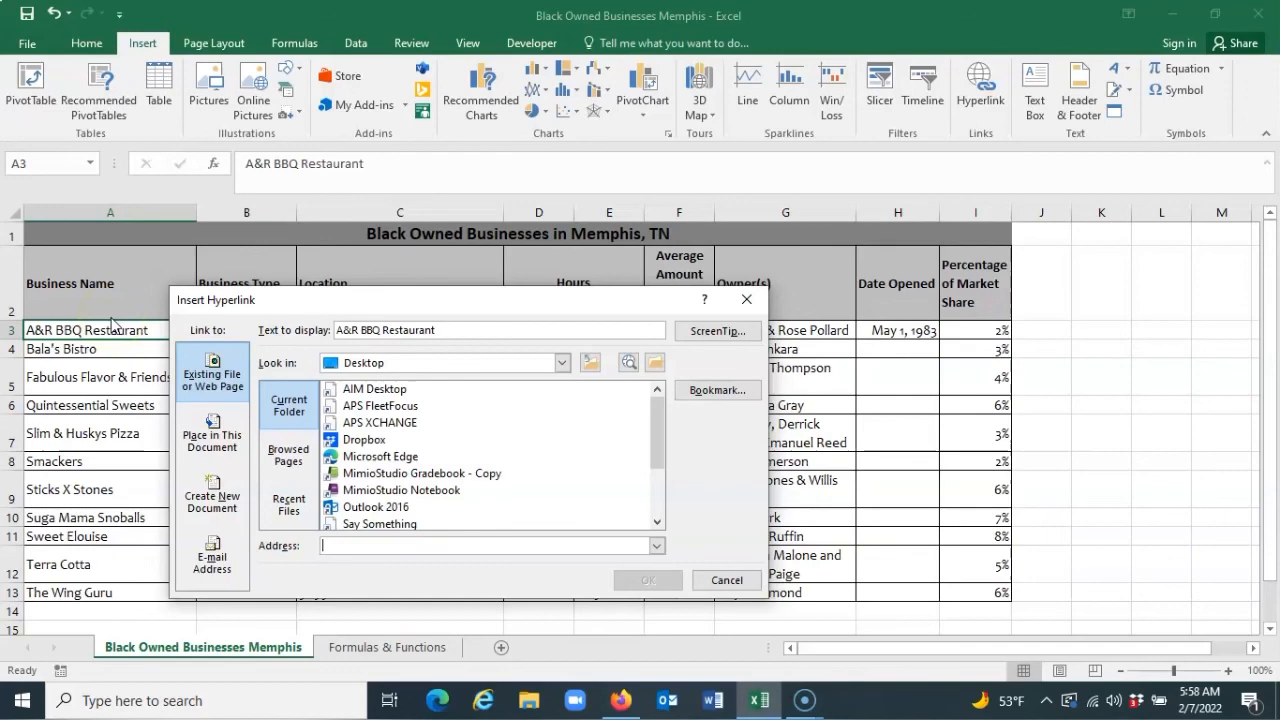
pyautogui.write('https://aandrbbq.com/')
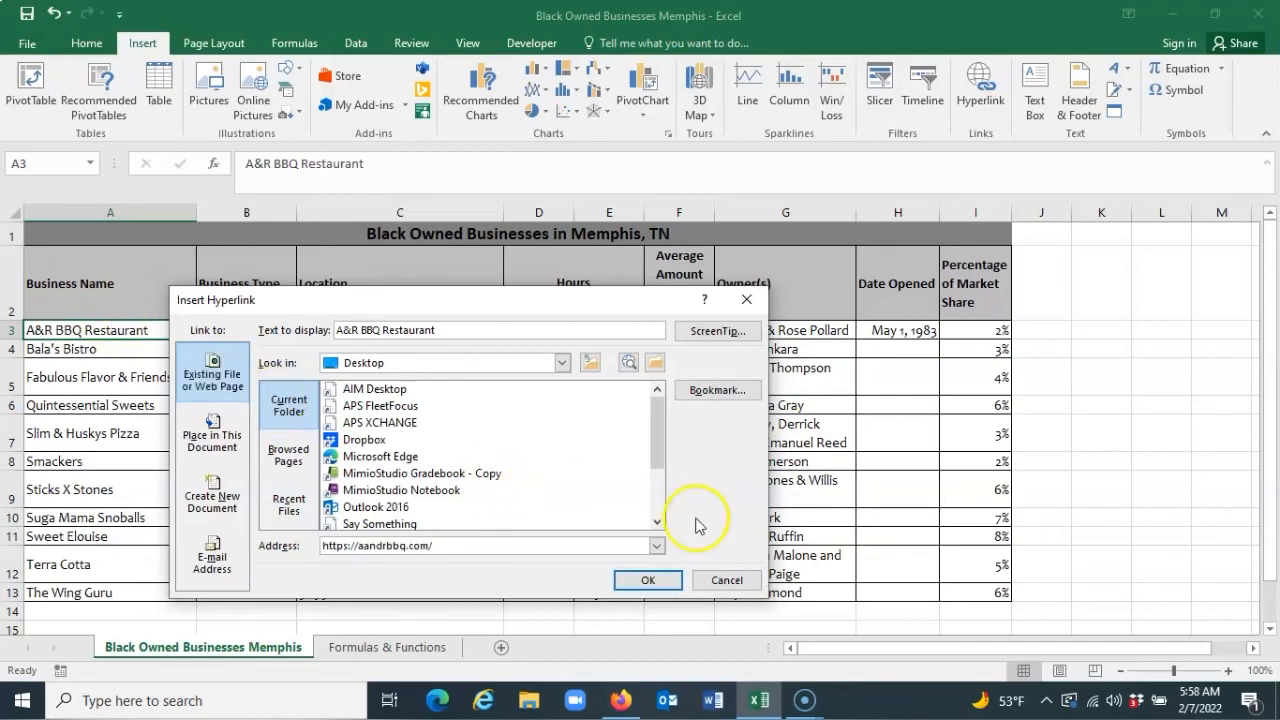
pyautogui.click(642, 578)
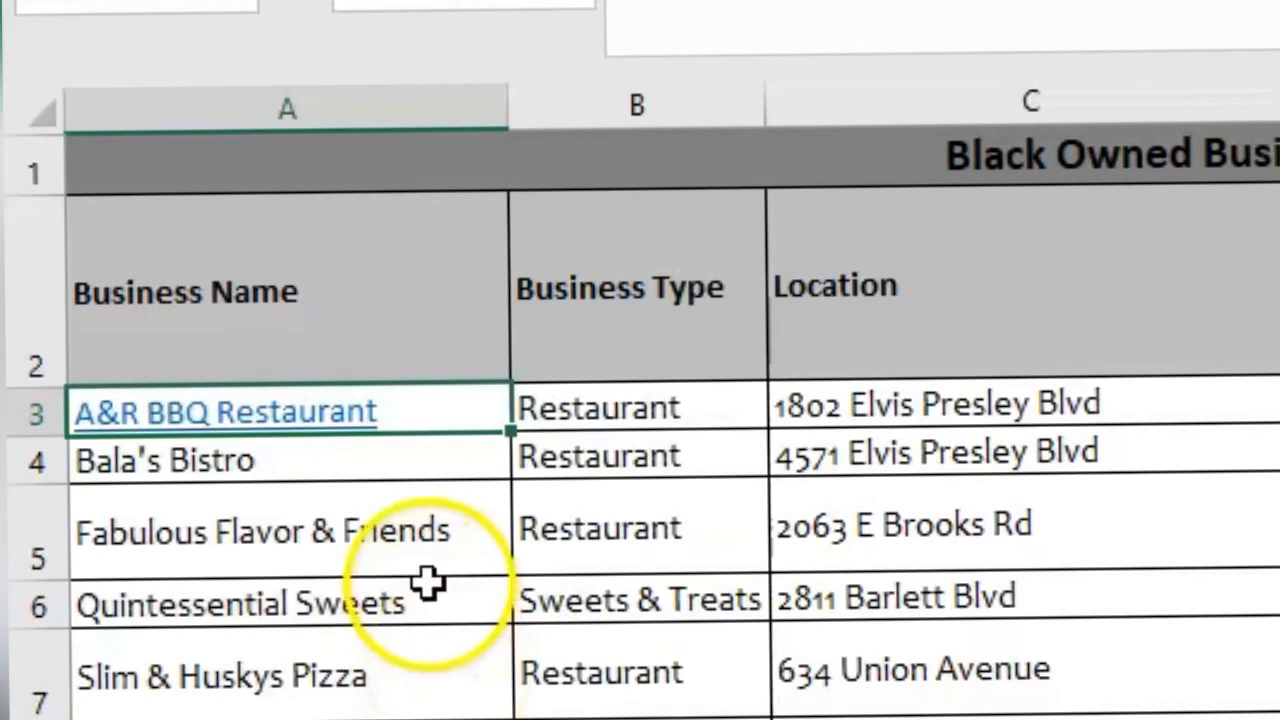
# Step: Test the A&R BBQ Restaurant hyperlink, close the extra browser tab and return to Excel's Formulas & Functions sheet
pyautogui.click(312, 490)
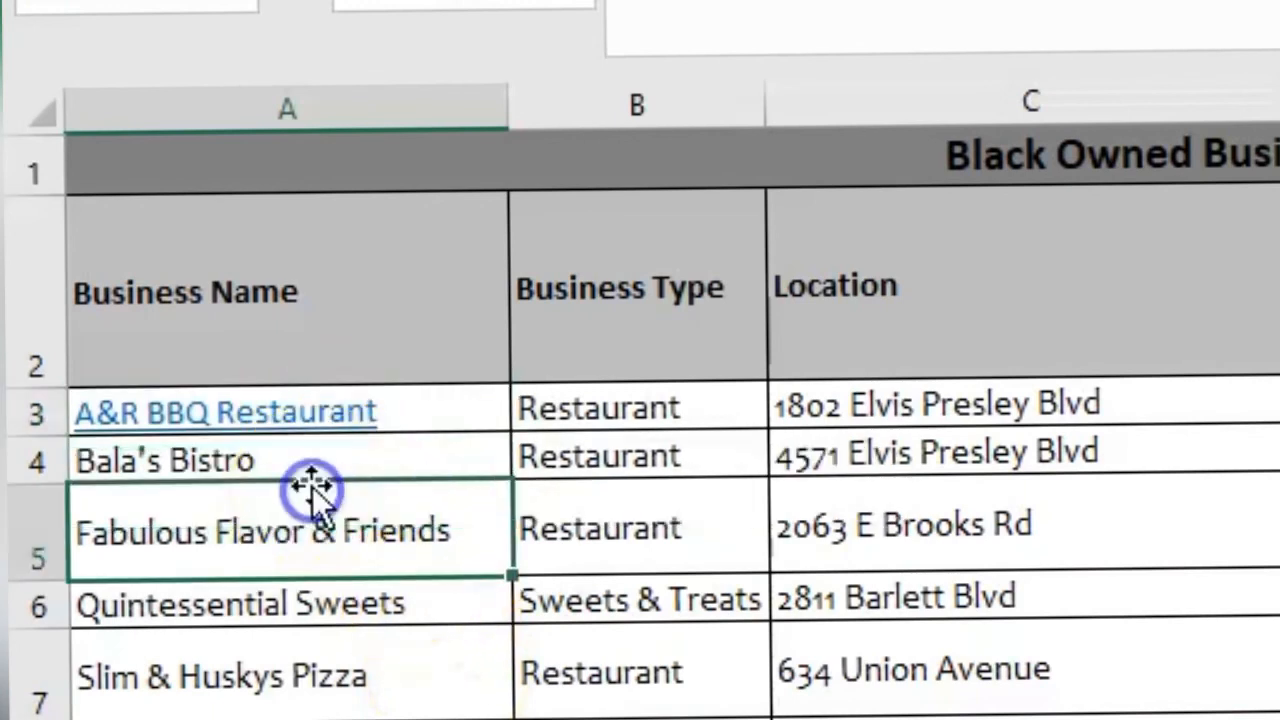
pyautogui.click(306, 413)
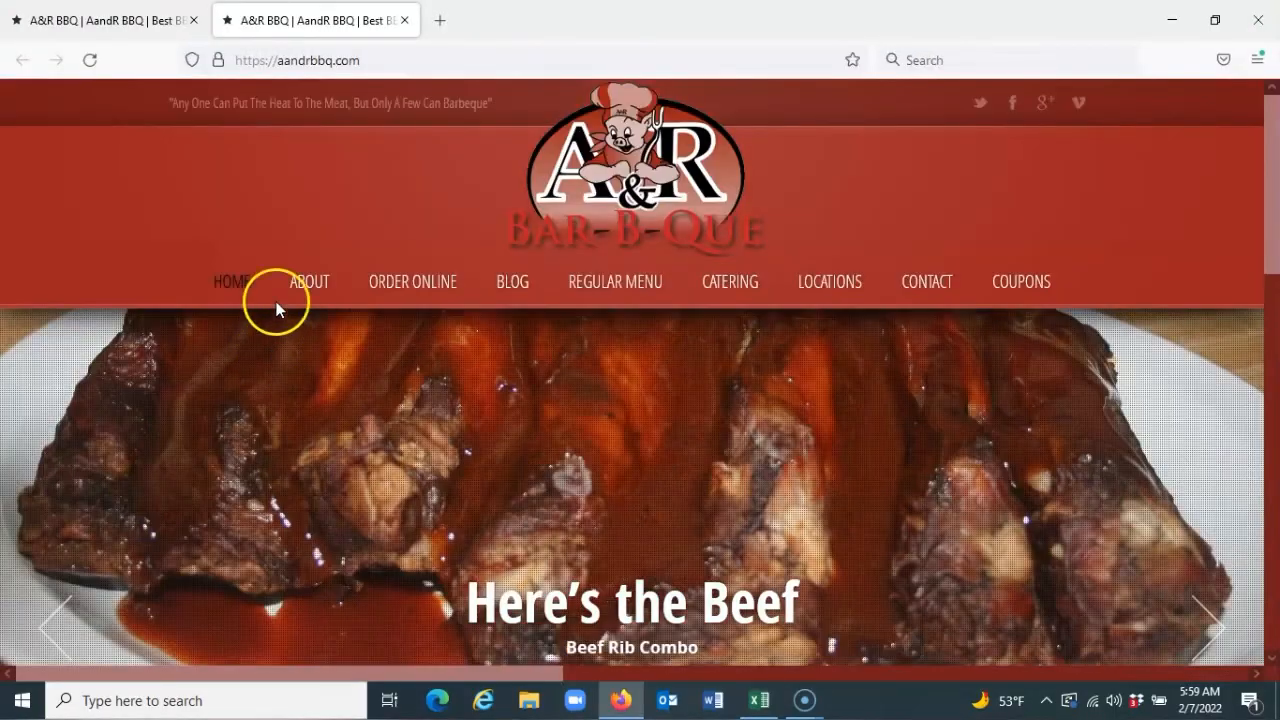
pyautogui.click(194, 20)
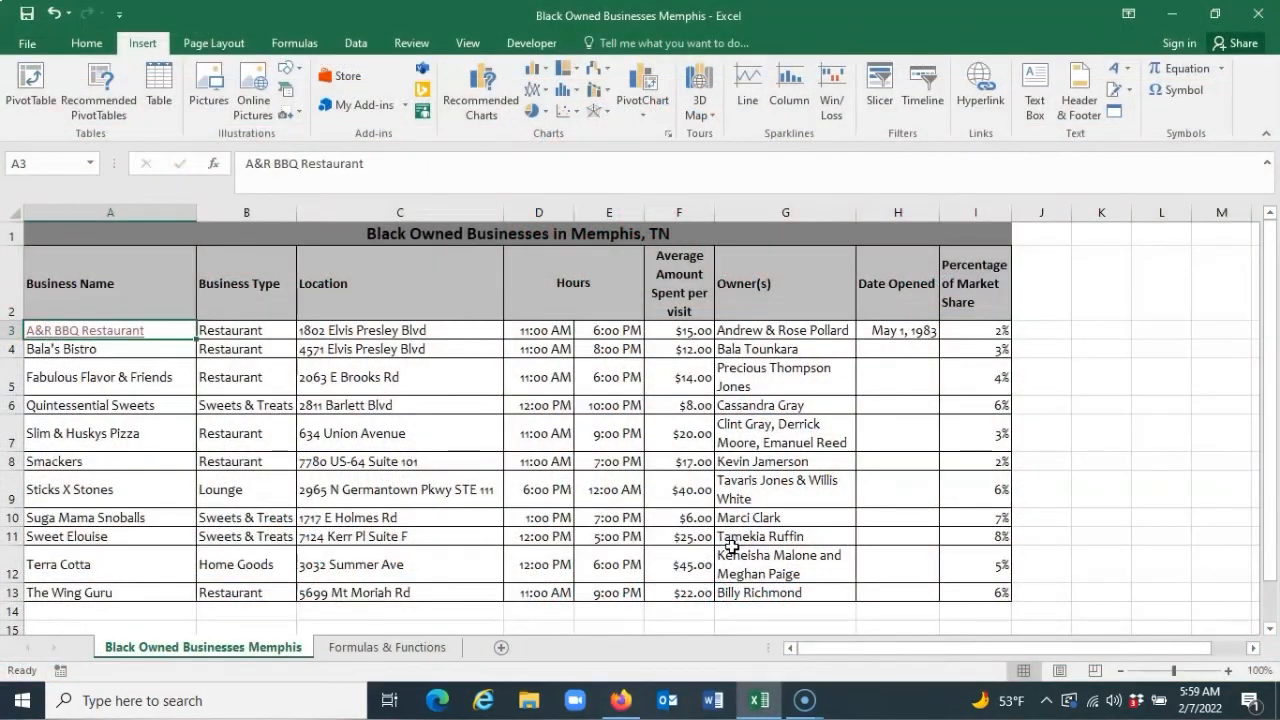
pyautogui.click(388, 645)
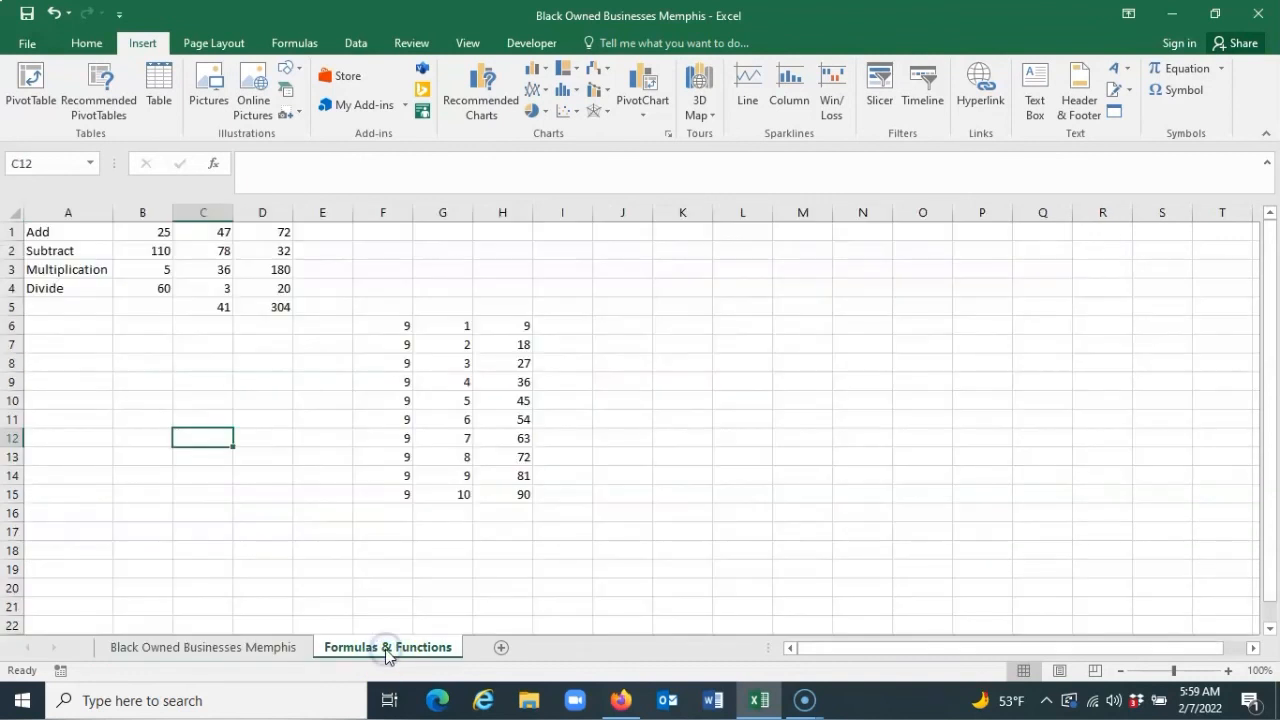